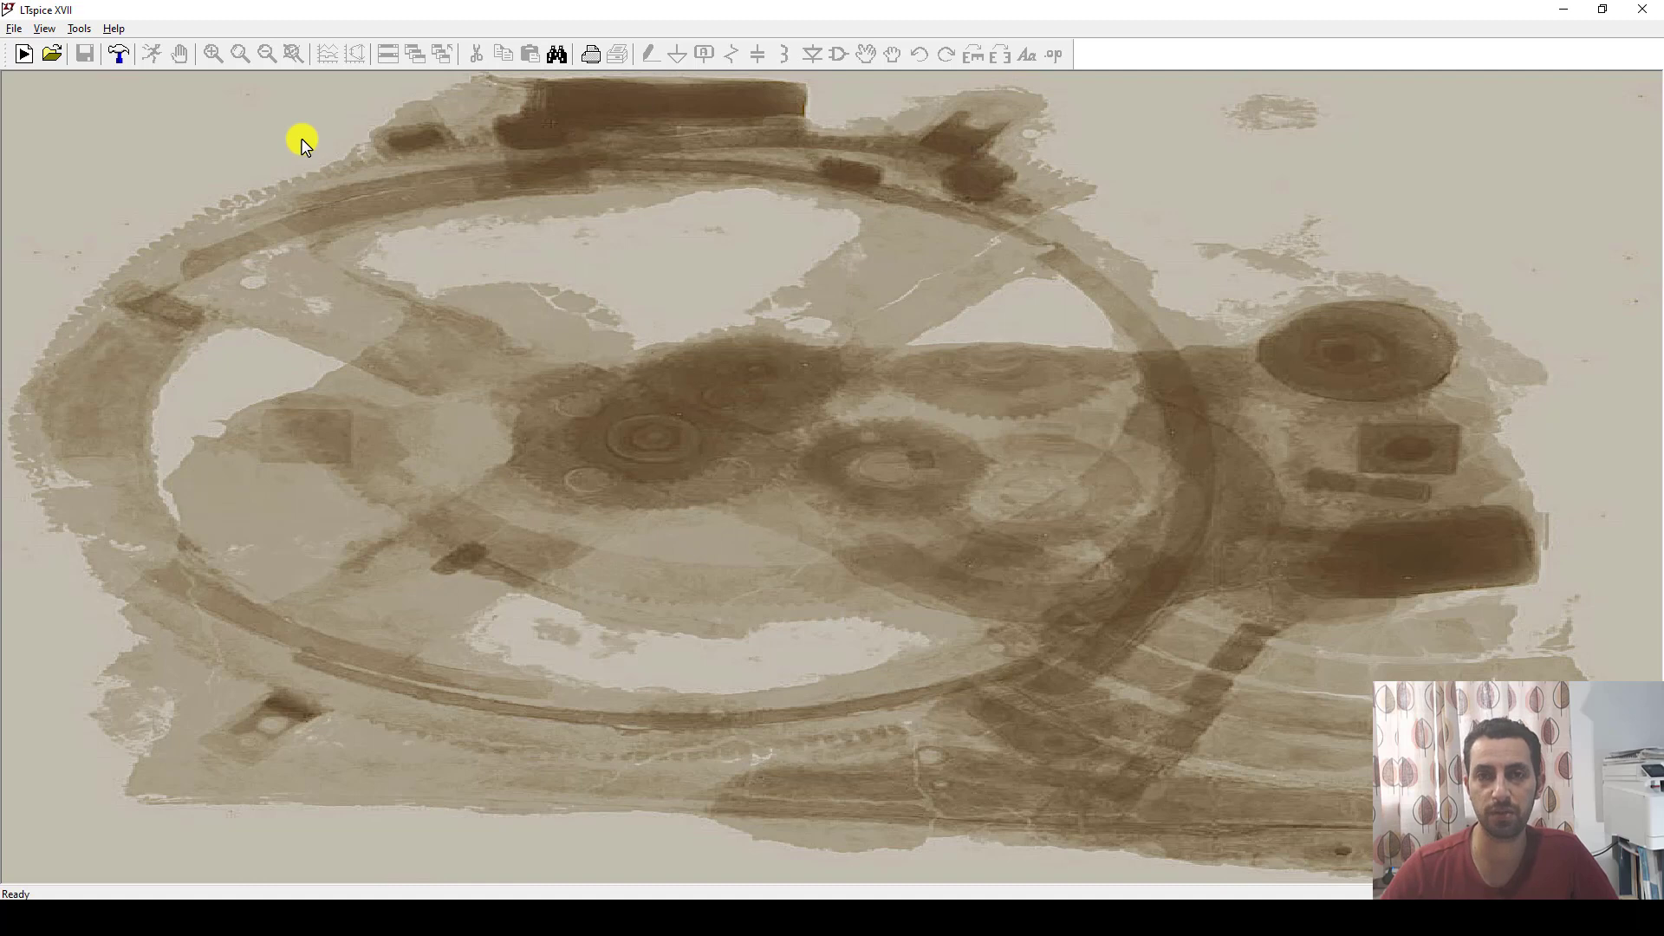
Create a new schematic and place two resistors, R1 and R2, vertically one above the other.
click(11, 33)
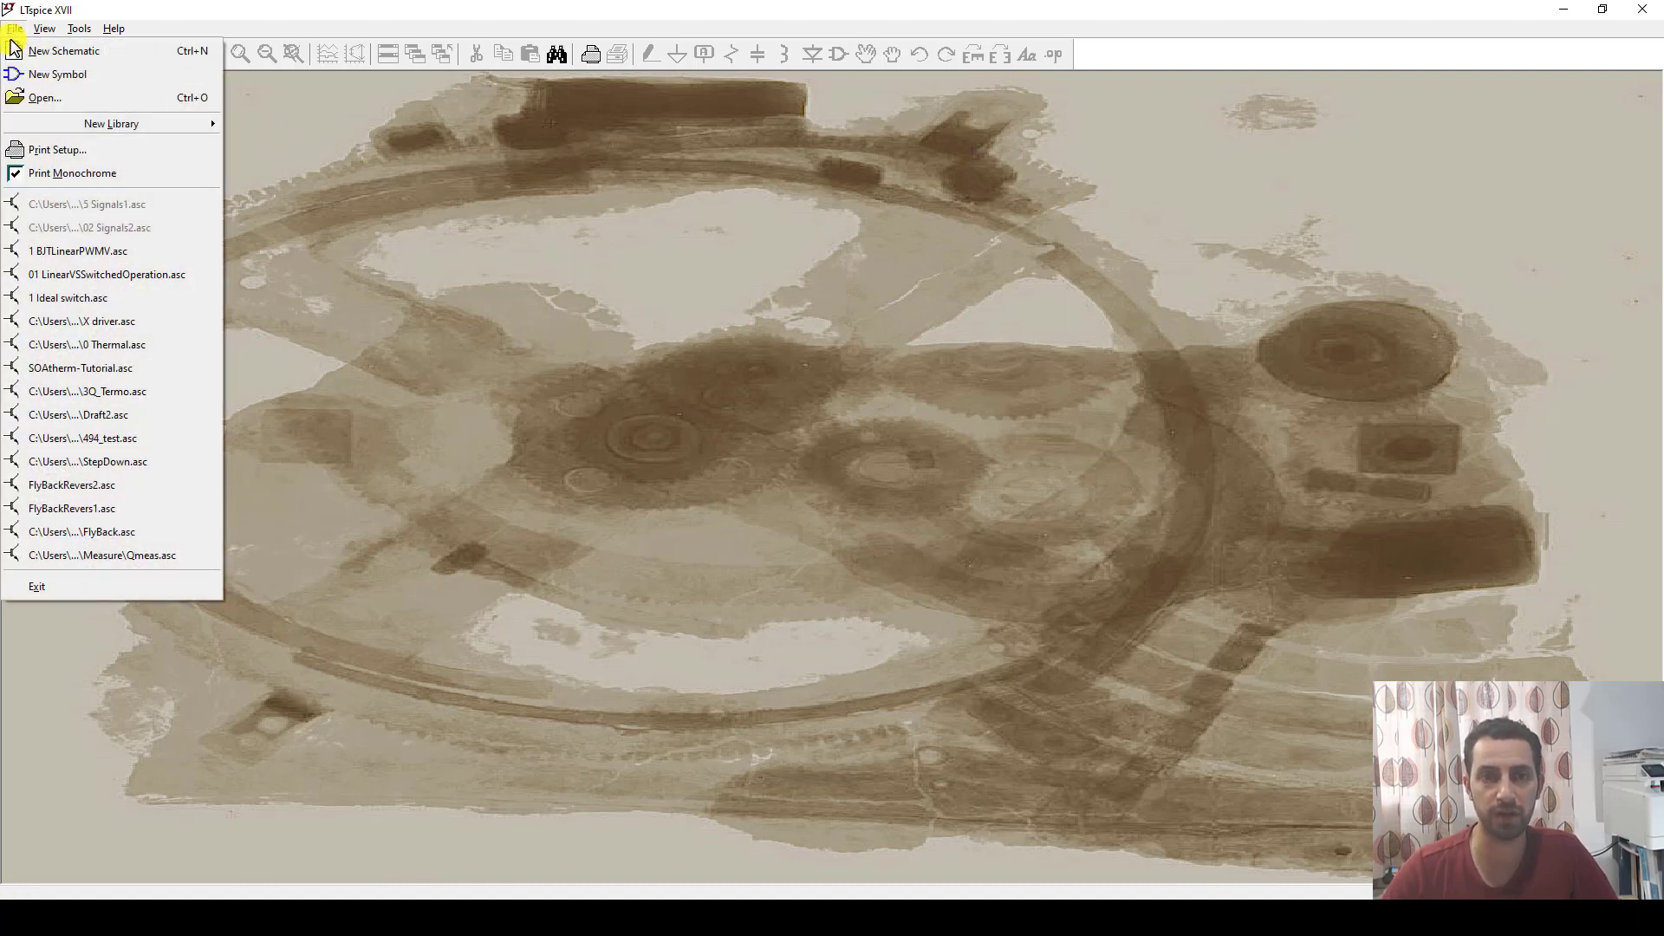
click(83, 45)
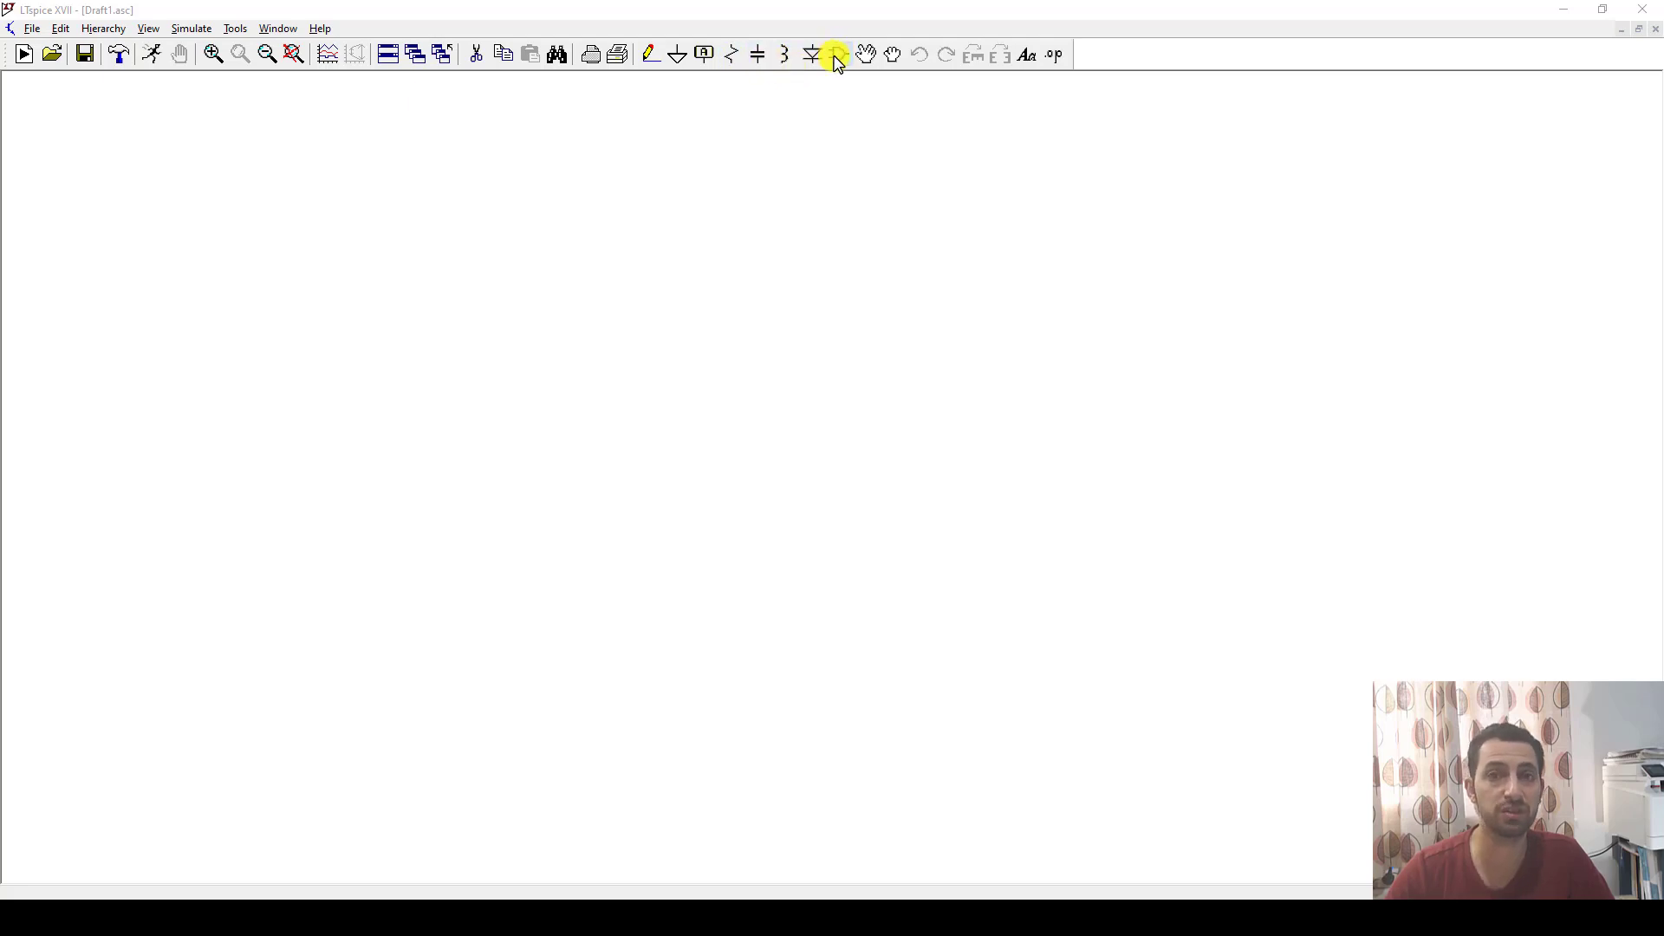
click(735, 57)
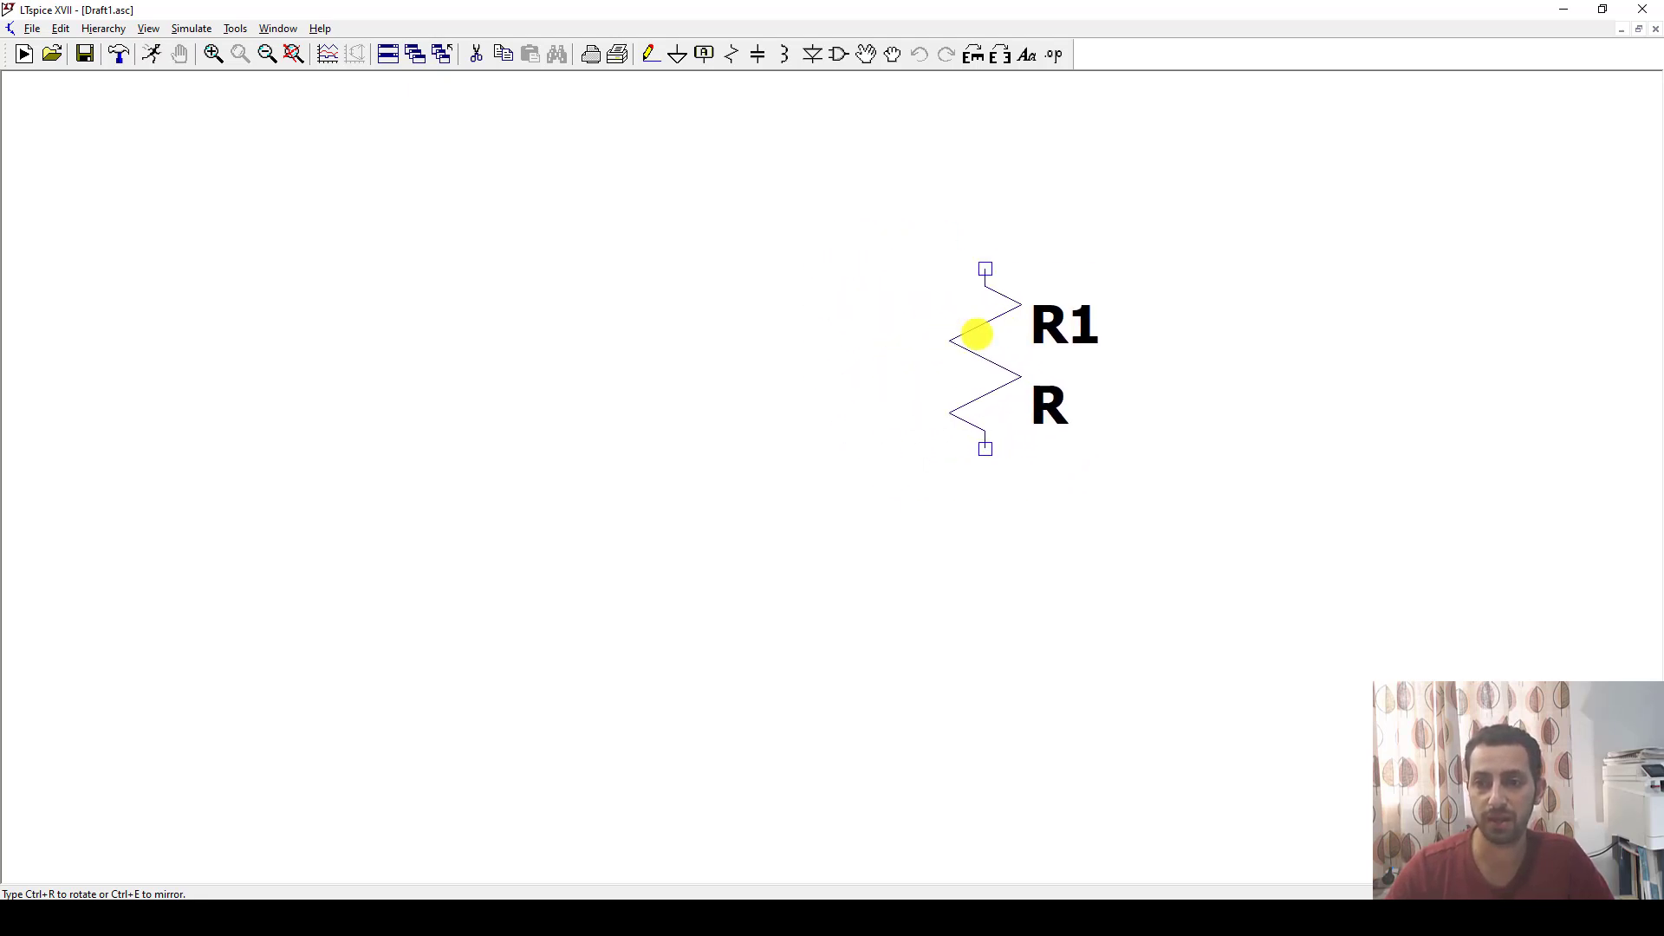
click(993, 334)
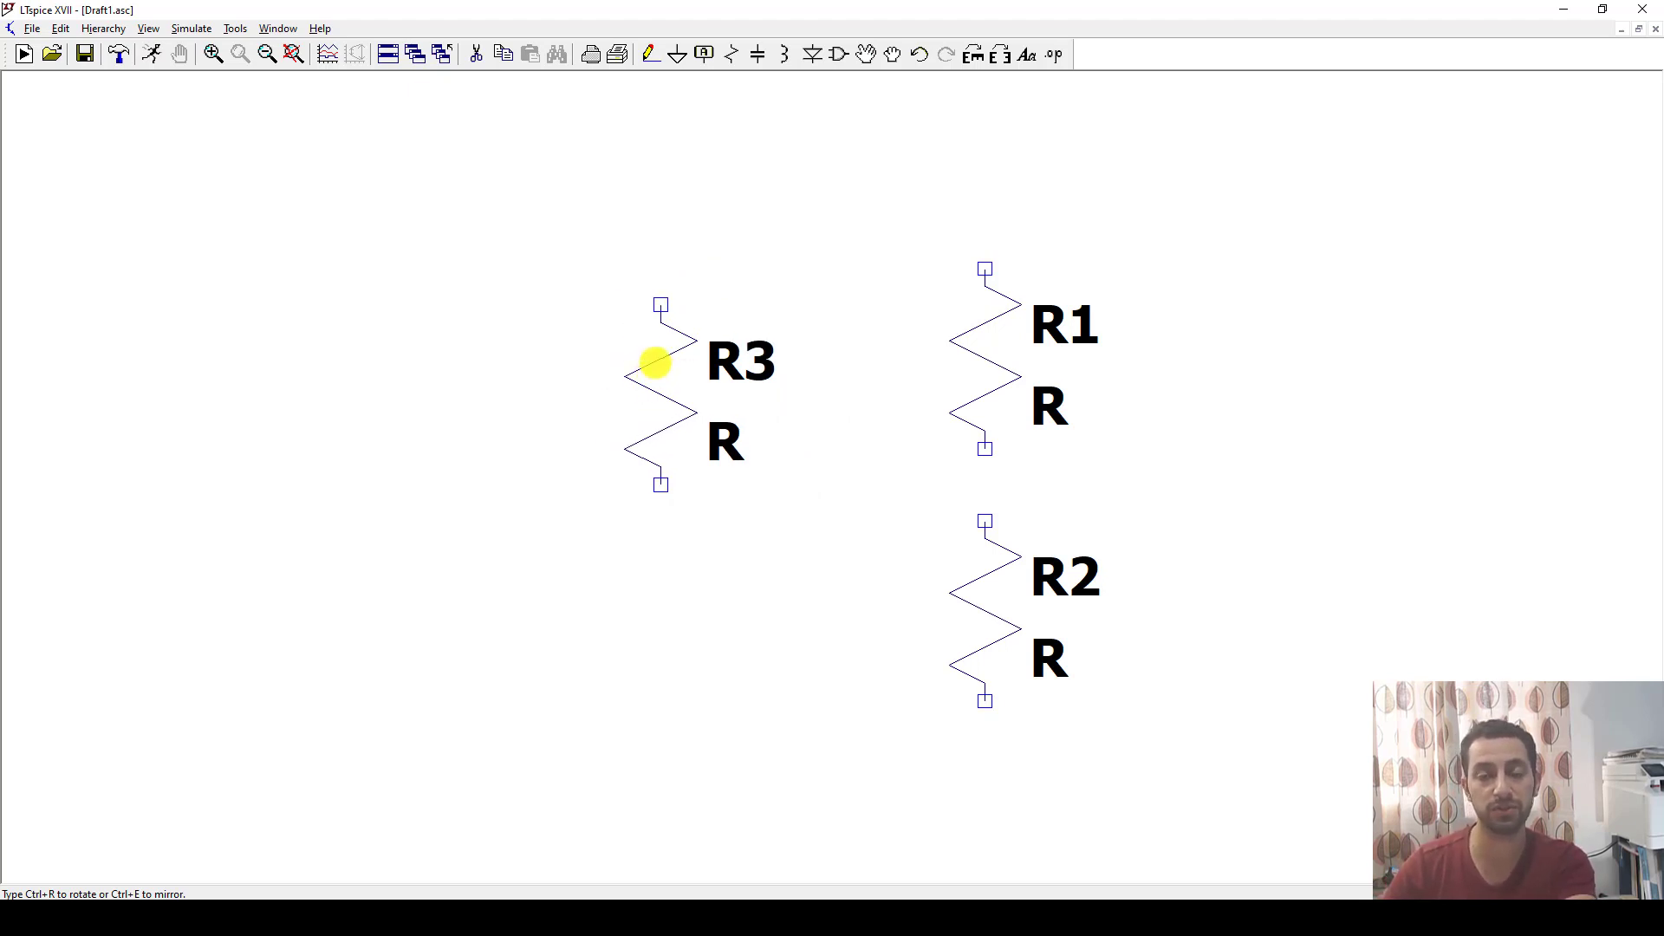
key(Escape)
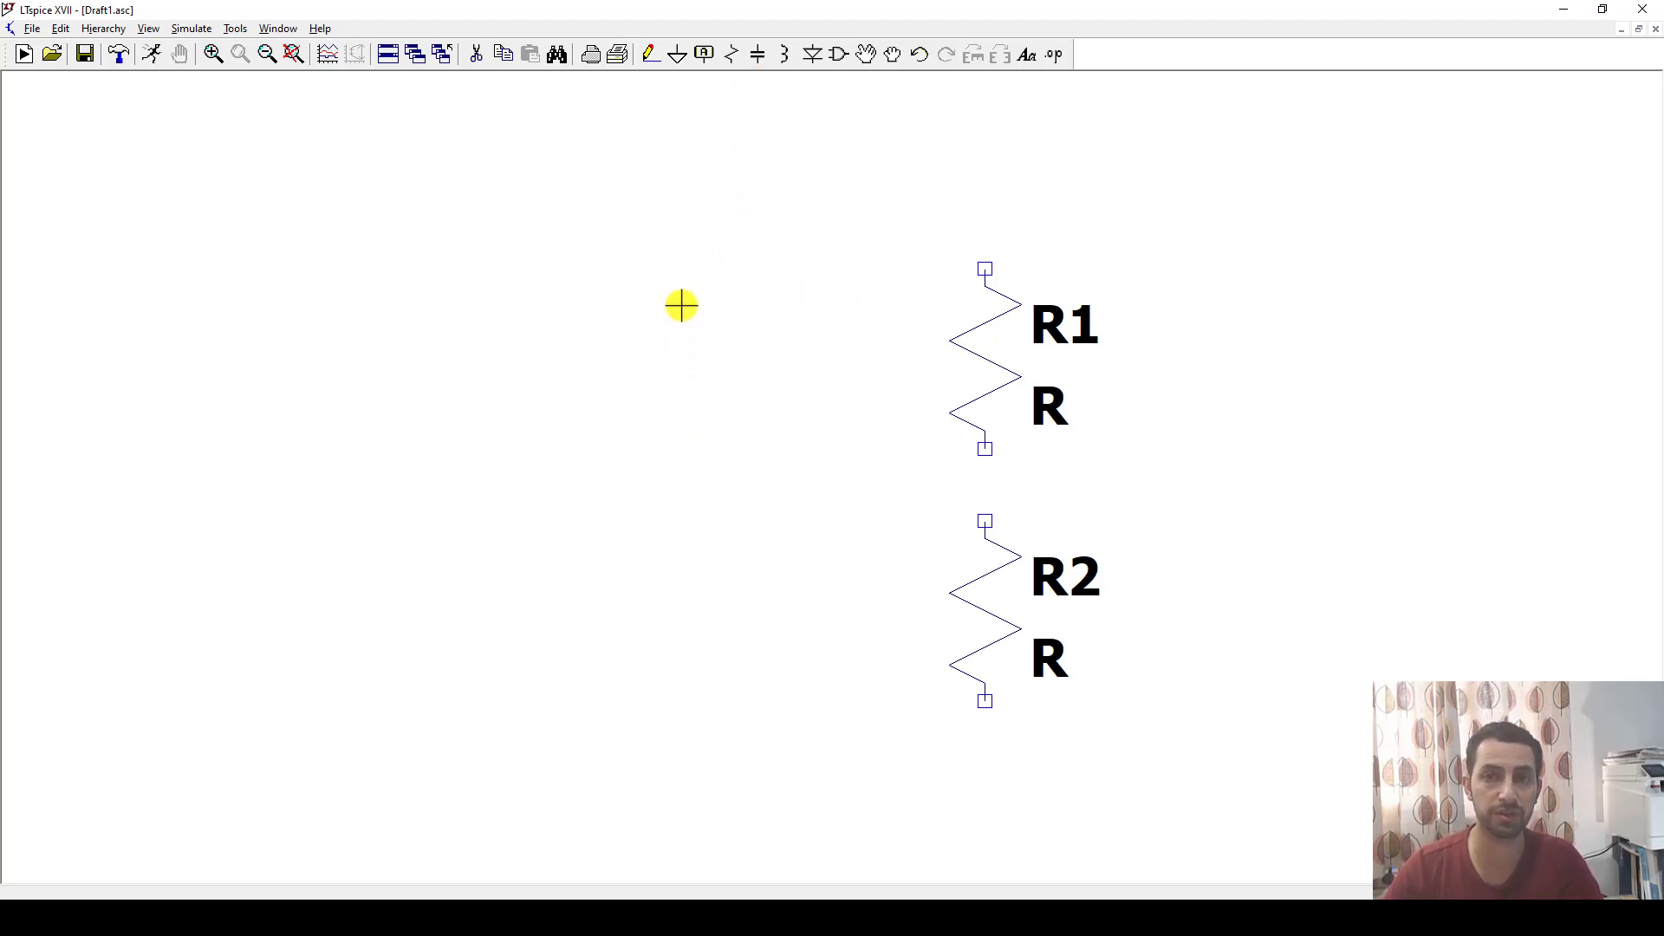
Place one ground symbol below R2 and another at the same height further left for the source branch.
click(677, 56)
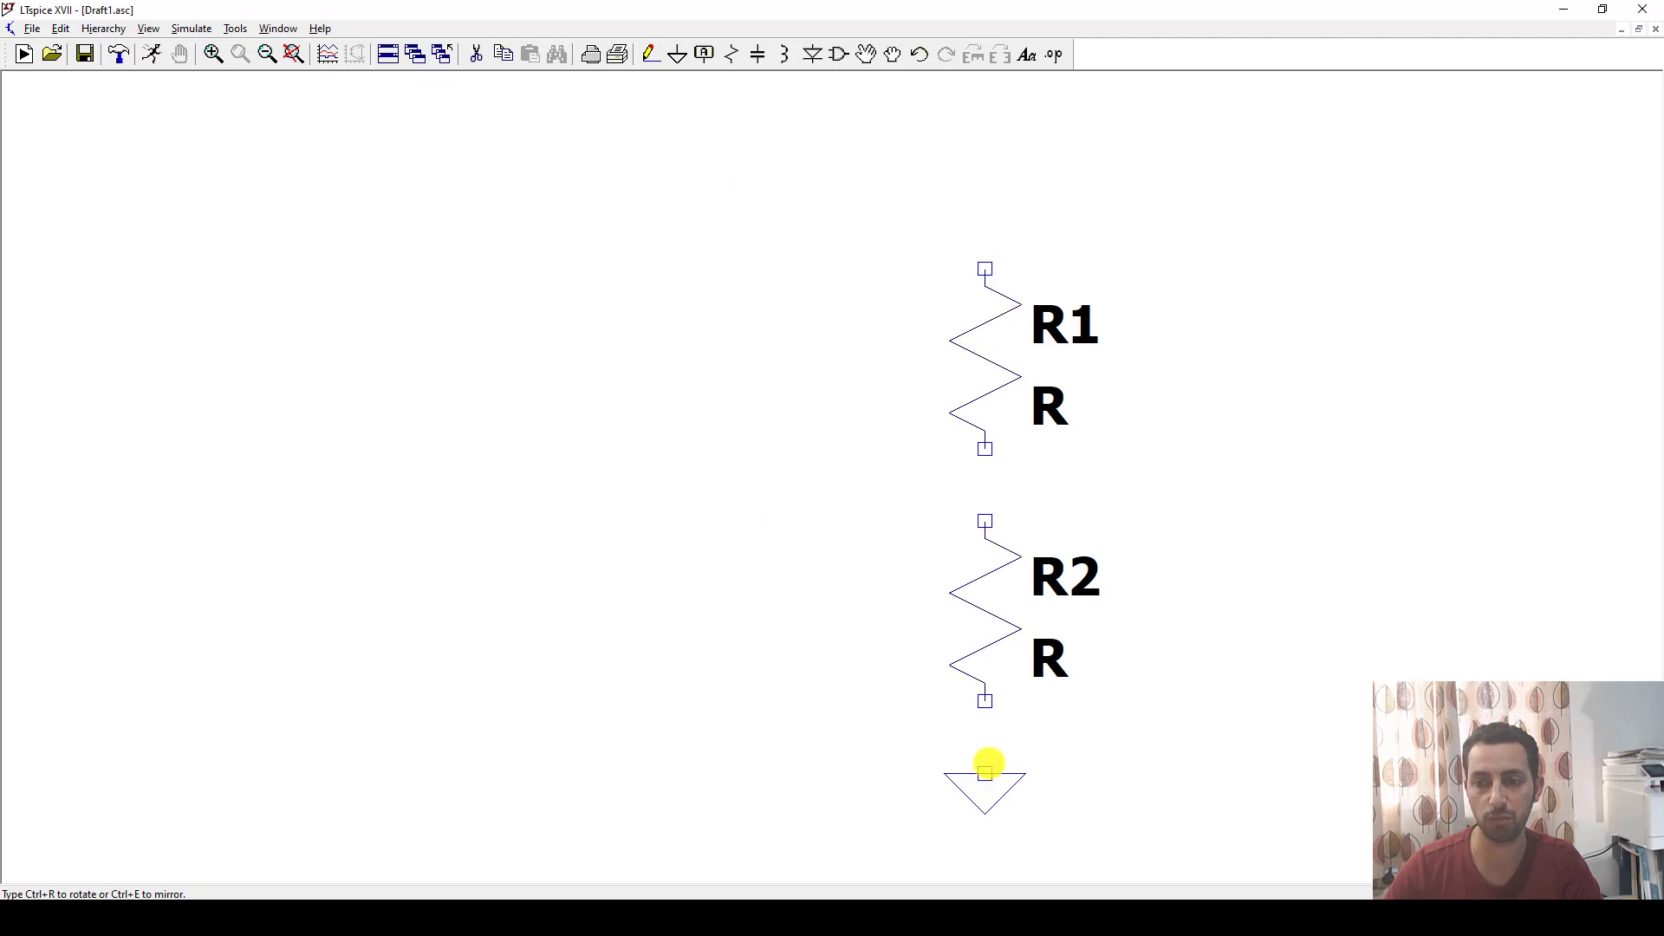
click(988, 766)
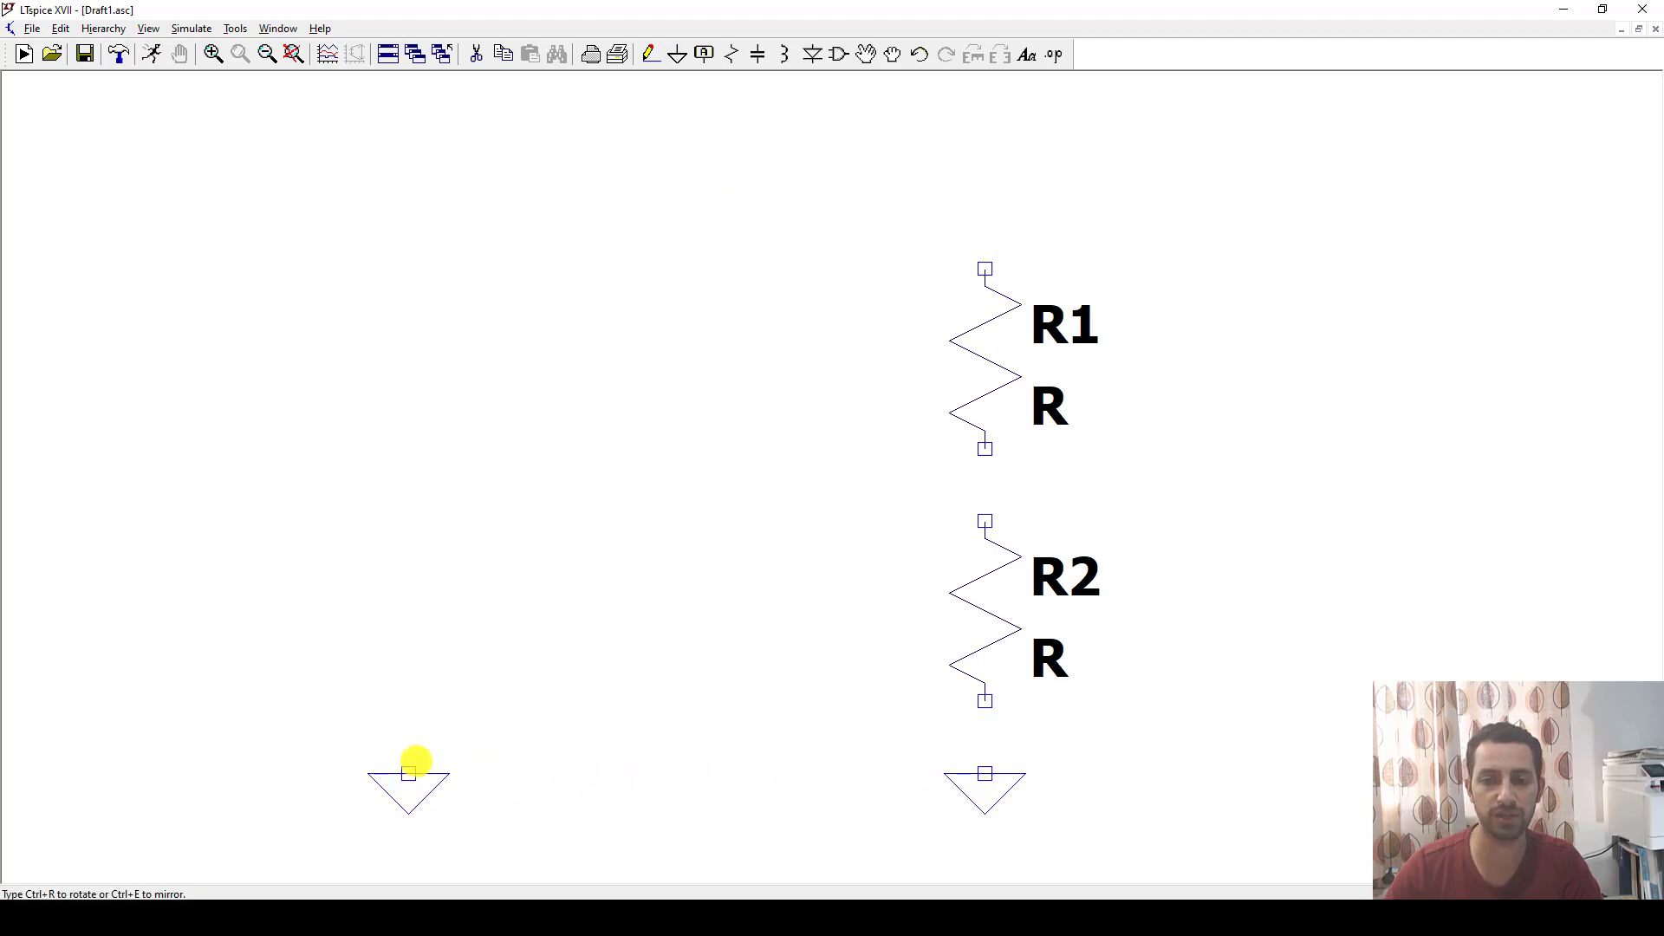
click(416, 762)
key(Escape)
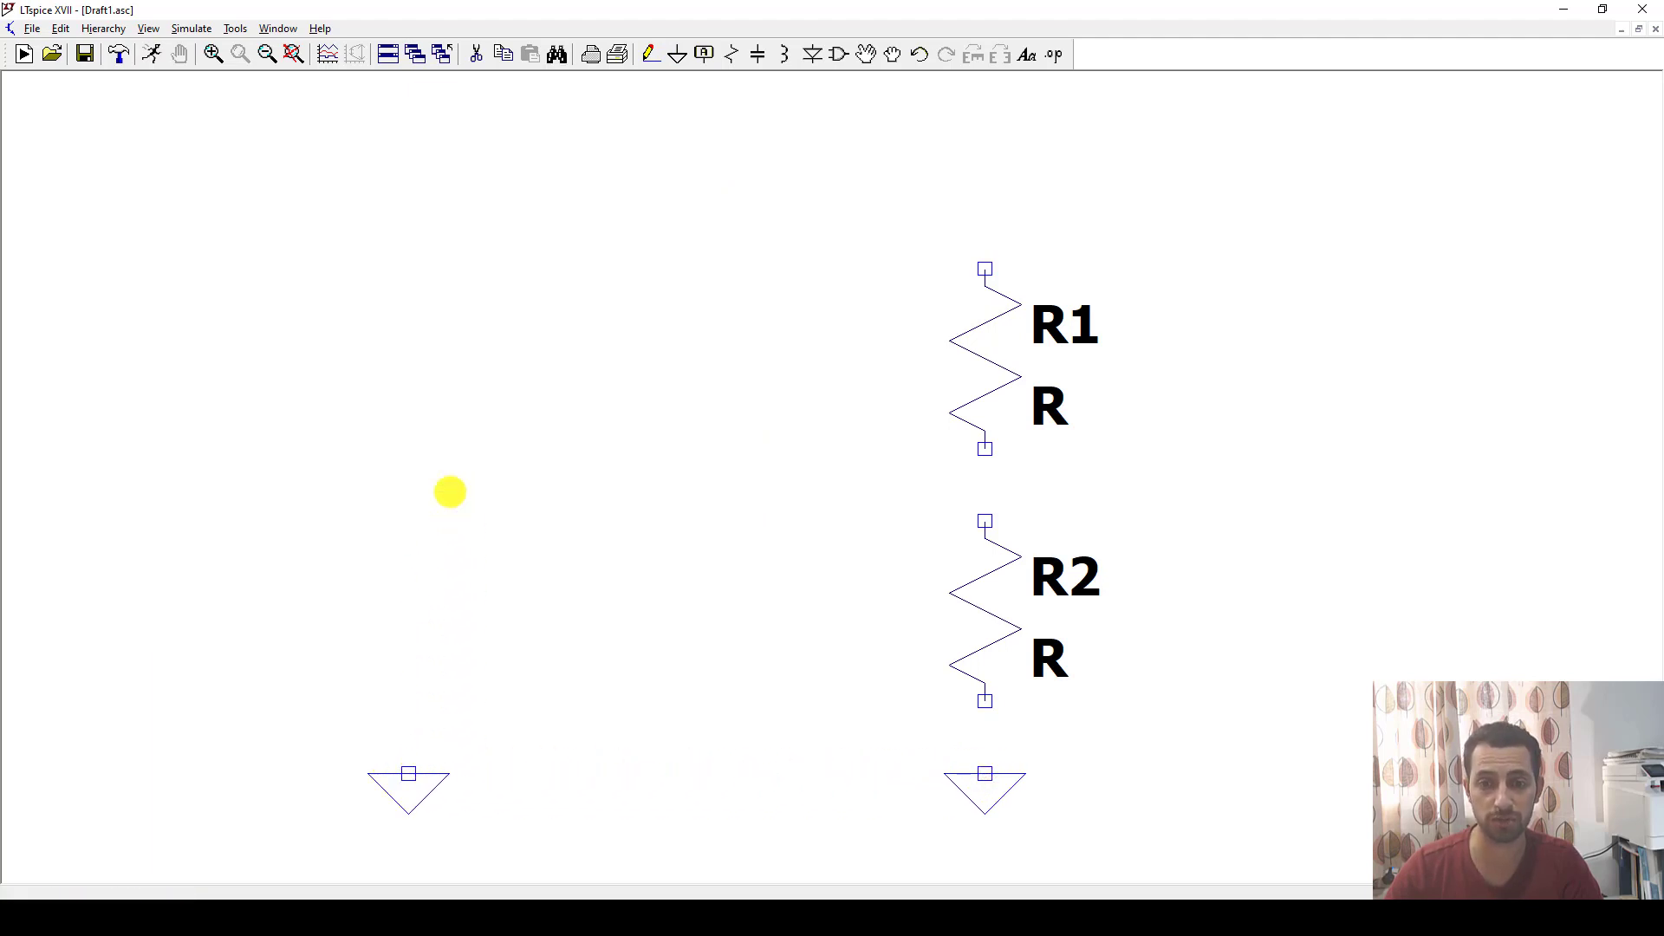
Place one voltage source component above the left ground symbol.
click(839, 55)
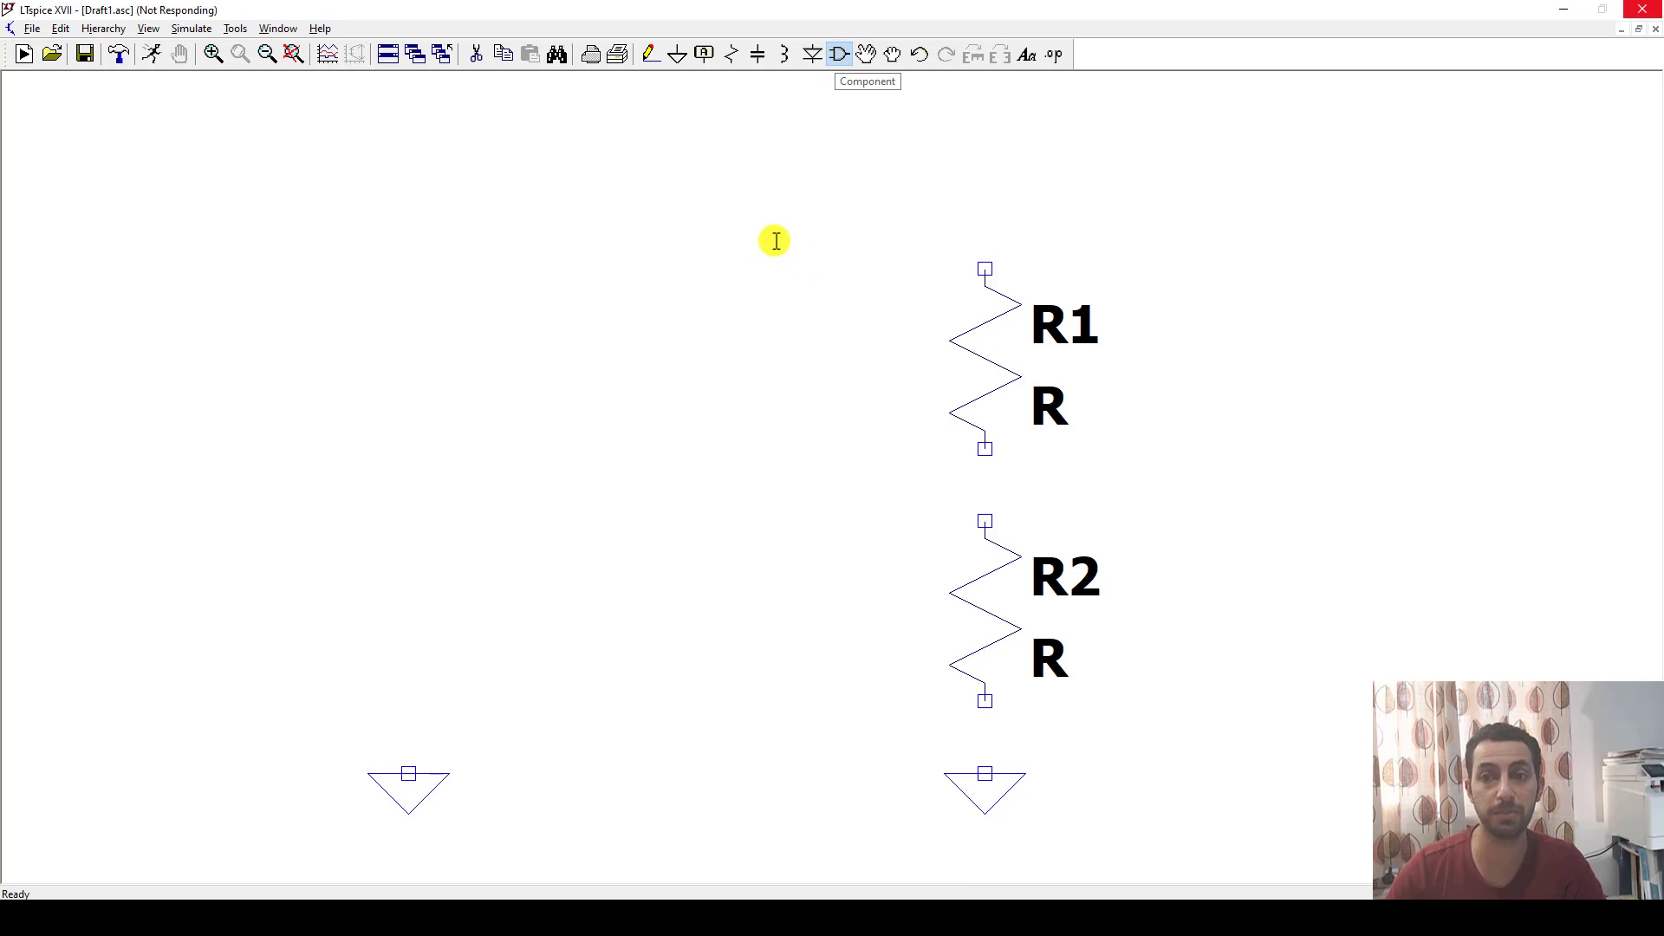
drag(807, 271, 597, 163)
drag(810, 531, 1149, 691)
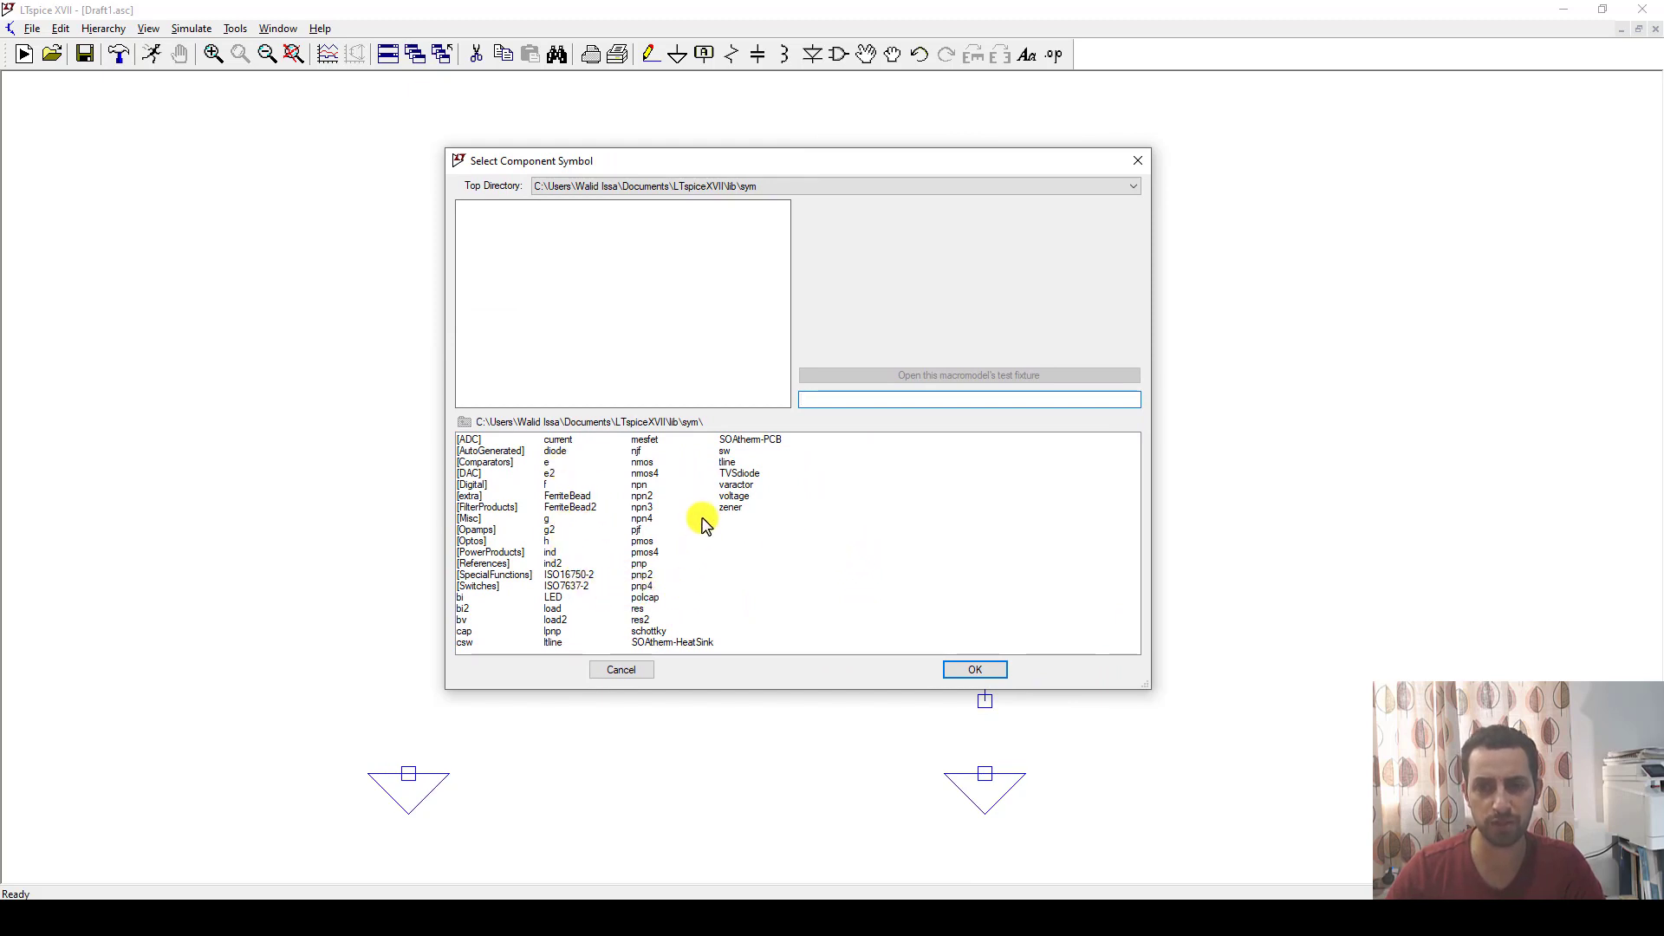
click(736, 497)
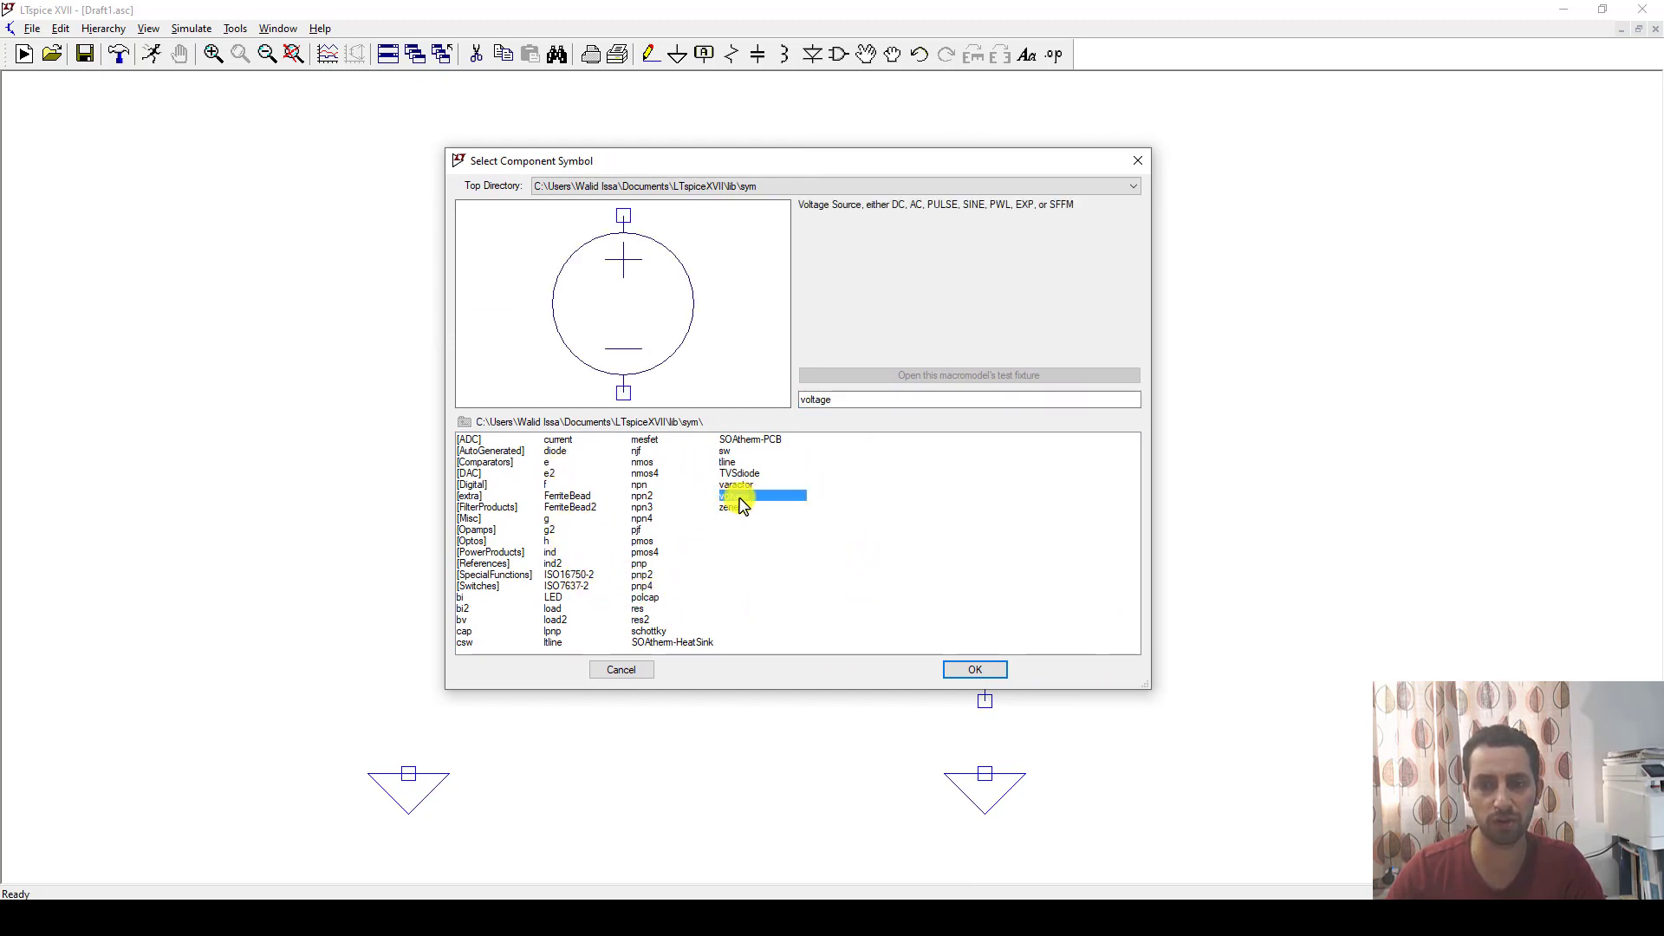
click(959, 672)
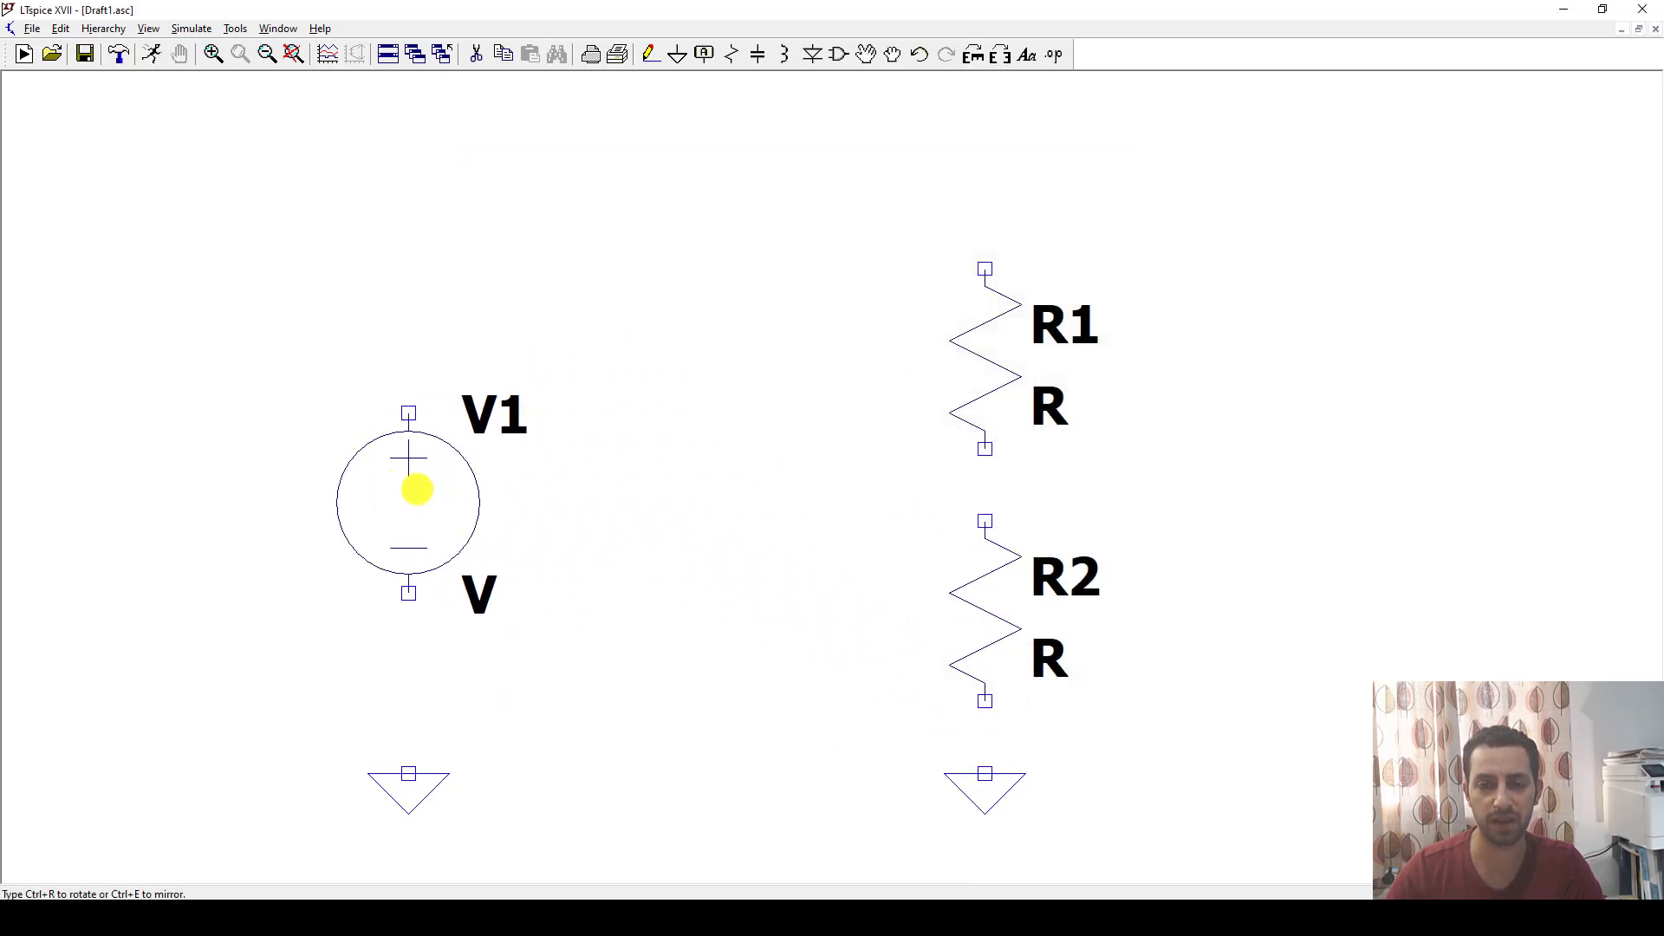
click(417, 490)
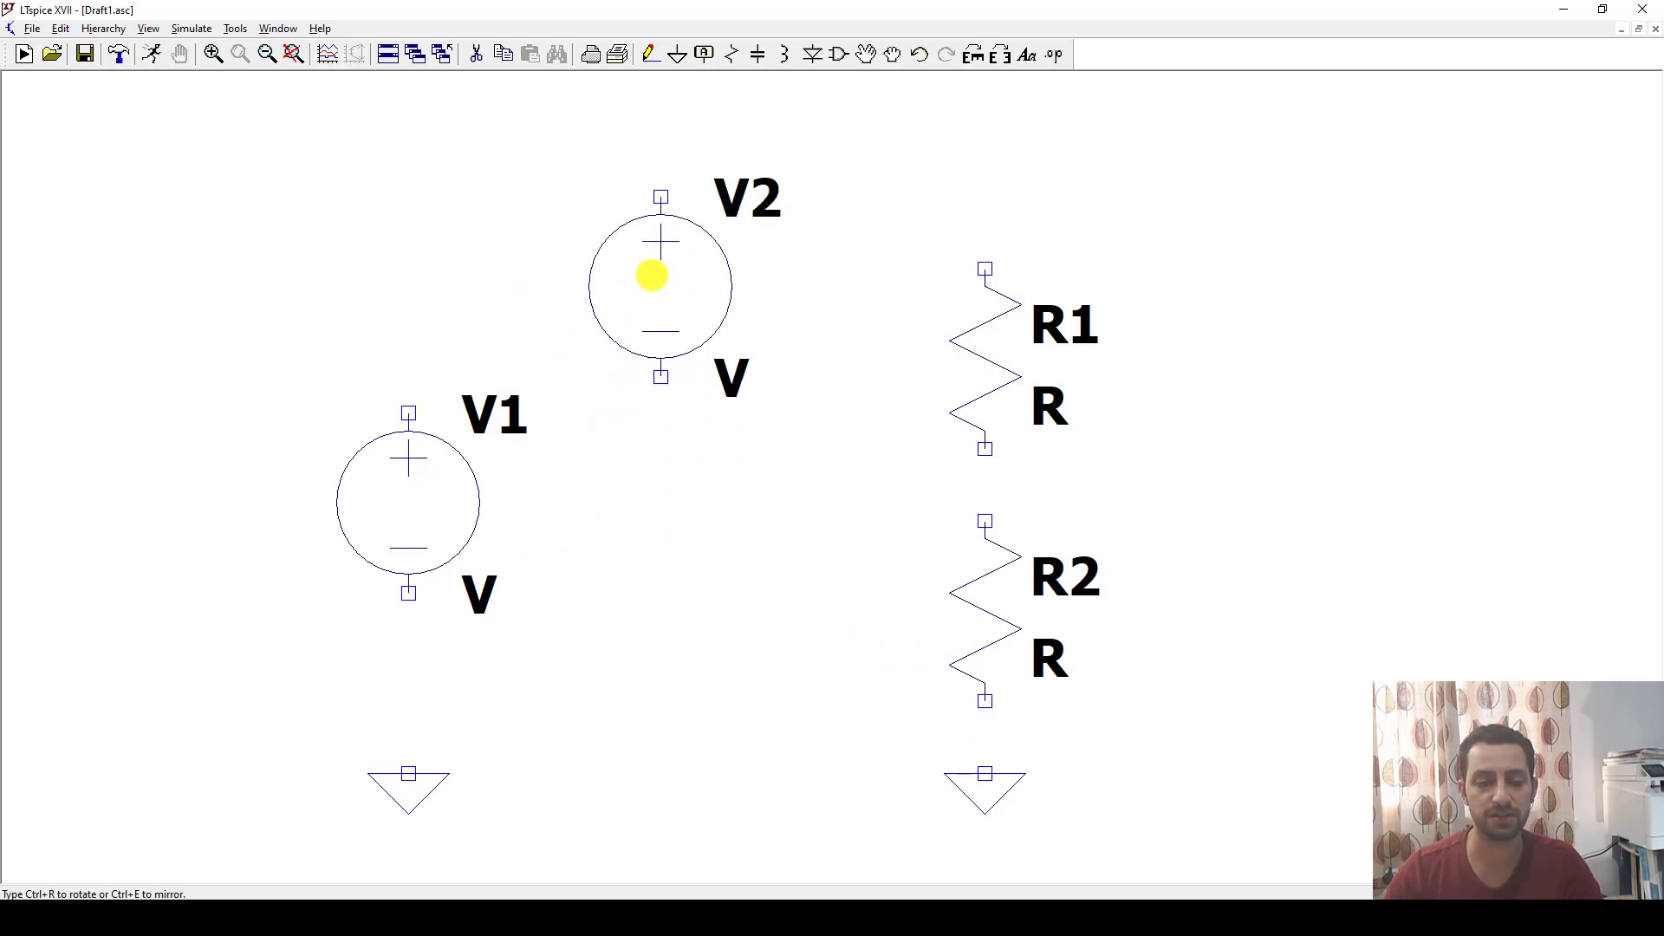
key(Escape)
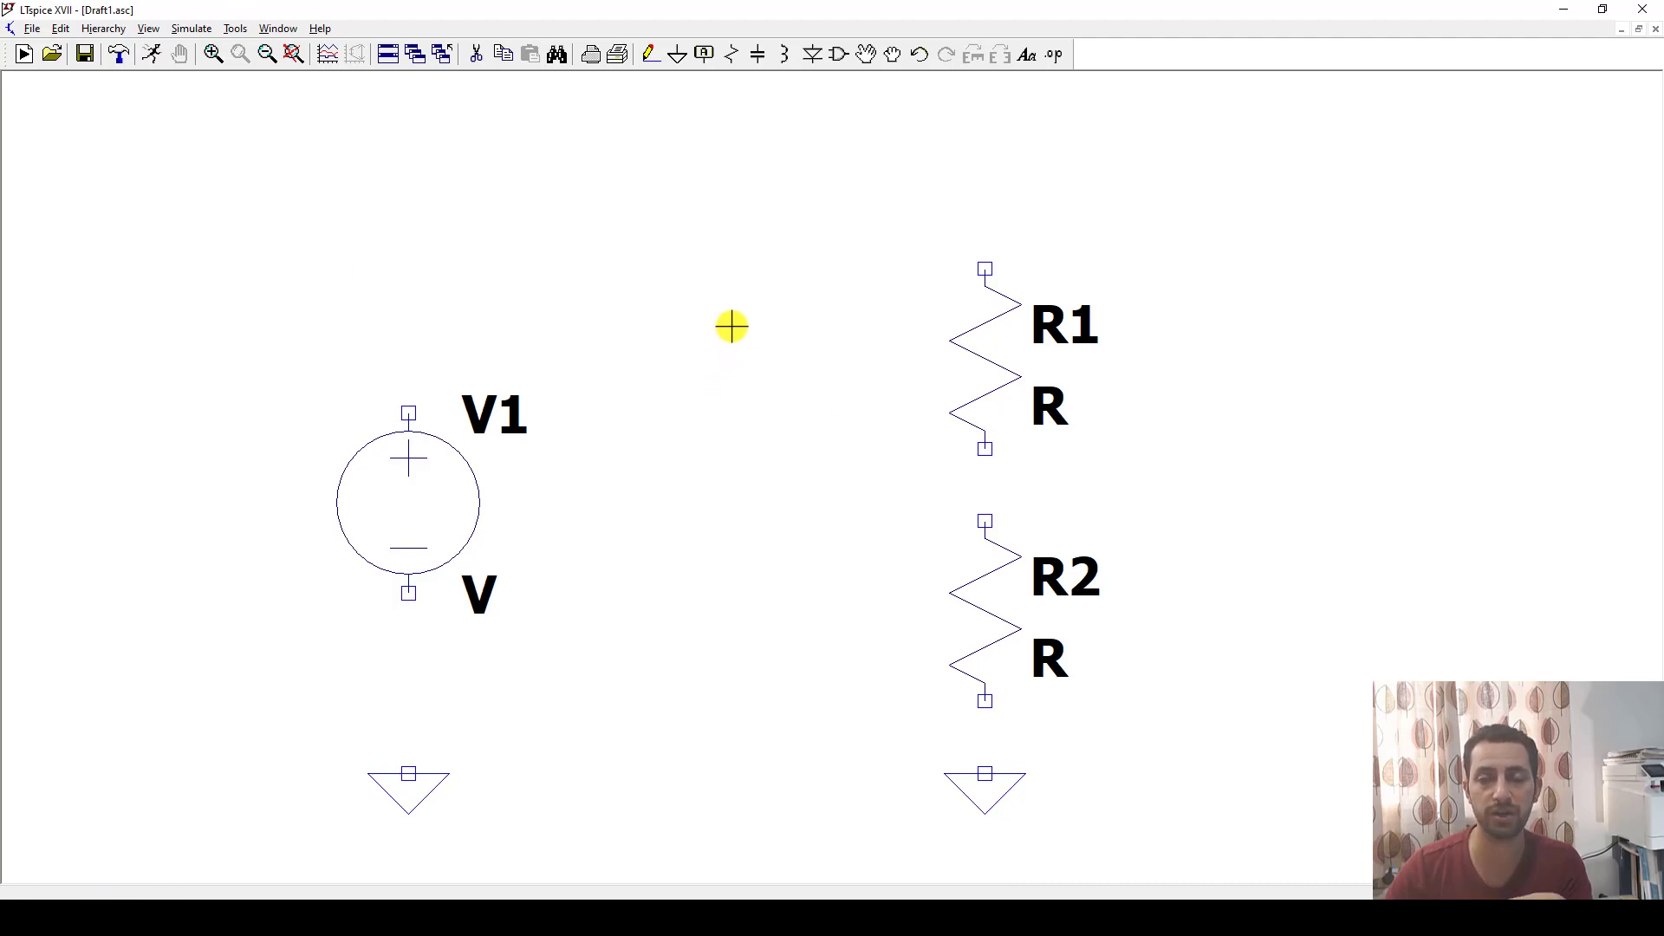
Wire the upper end of R1 to the positive terminal of V1 with a path running above both components.
click(650, 55)
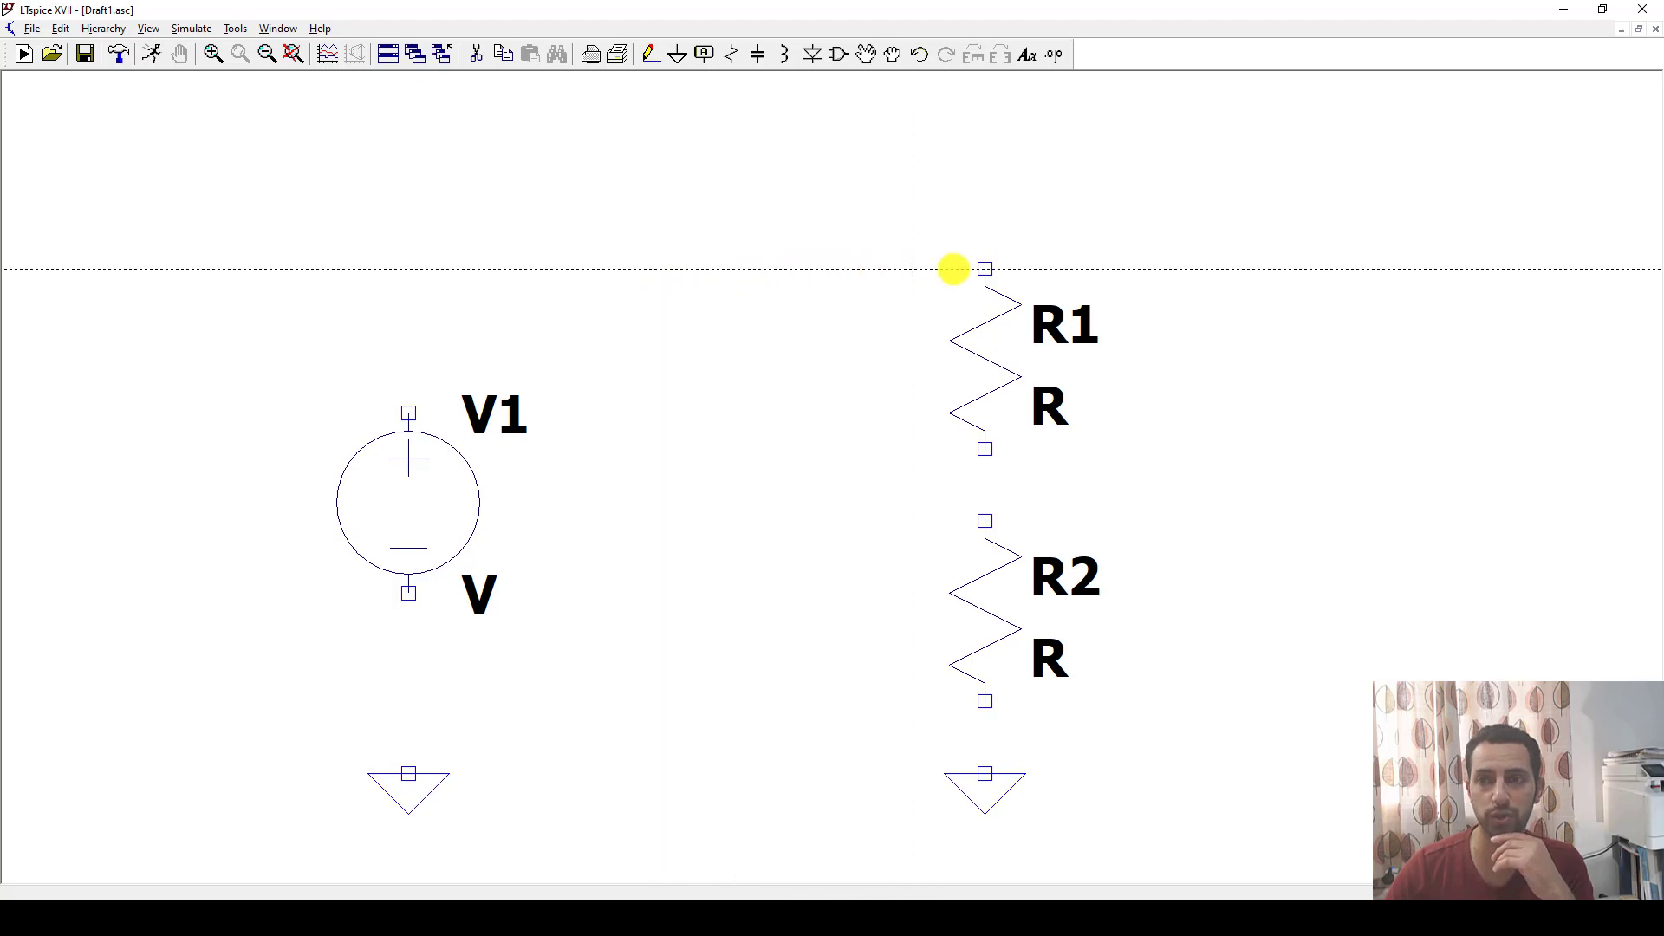
click(985, 268)
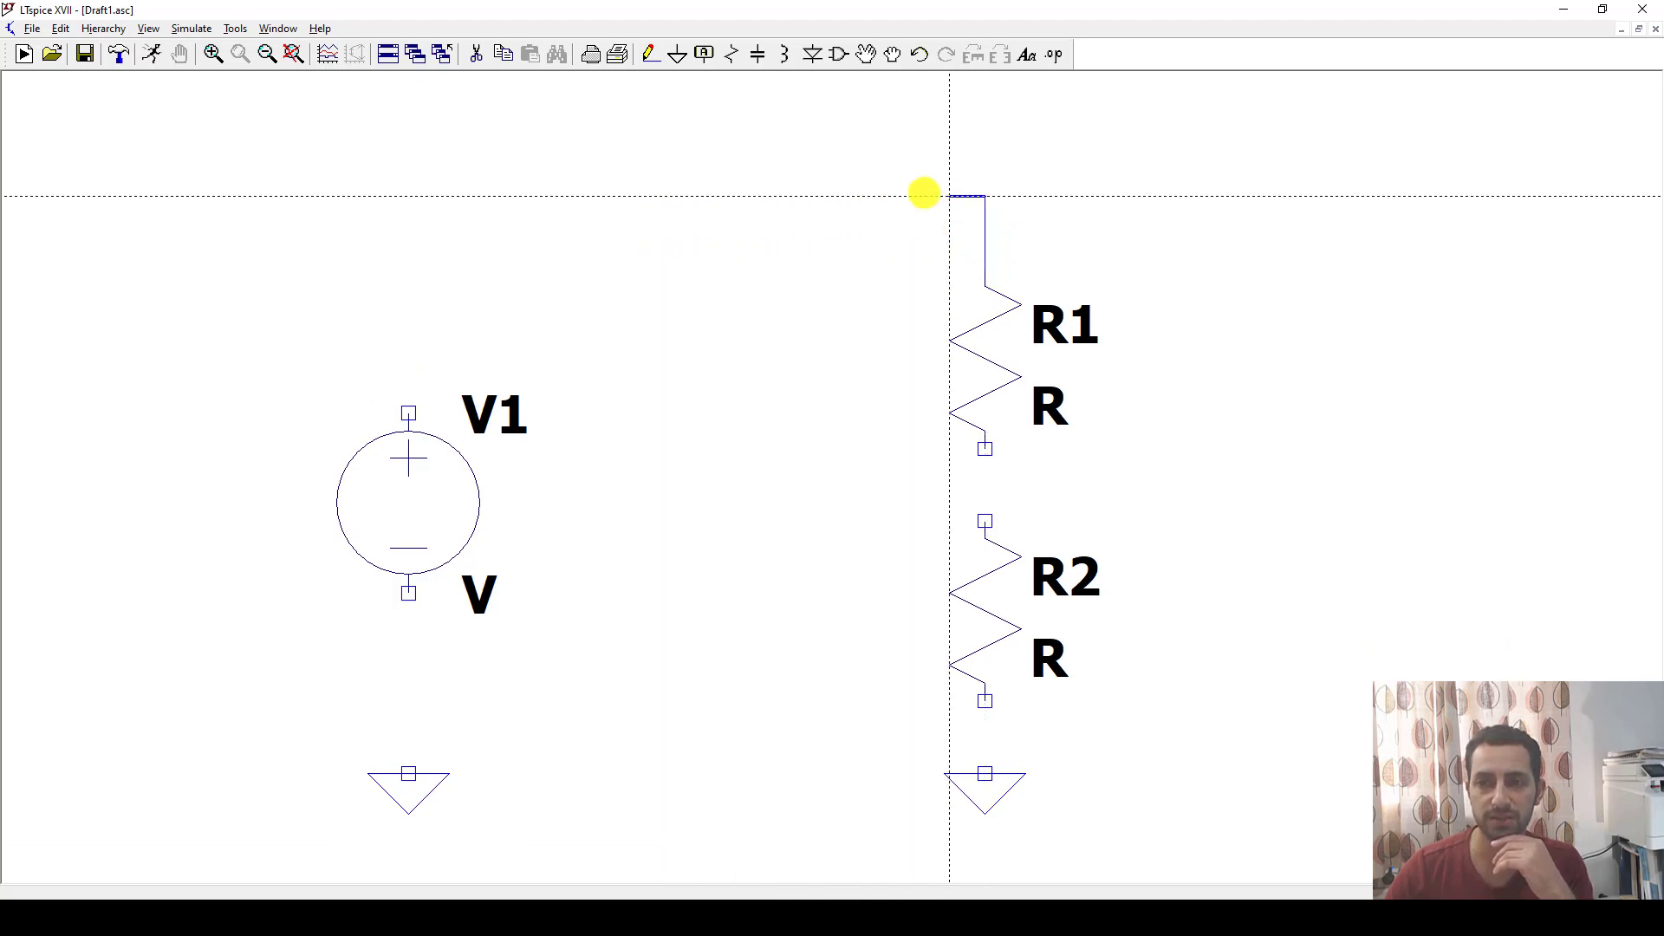
click(408, 197)
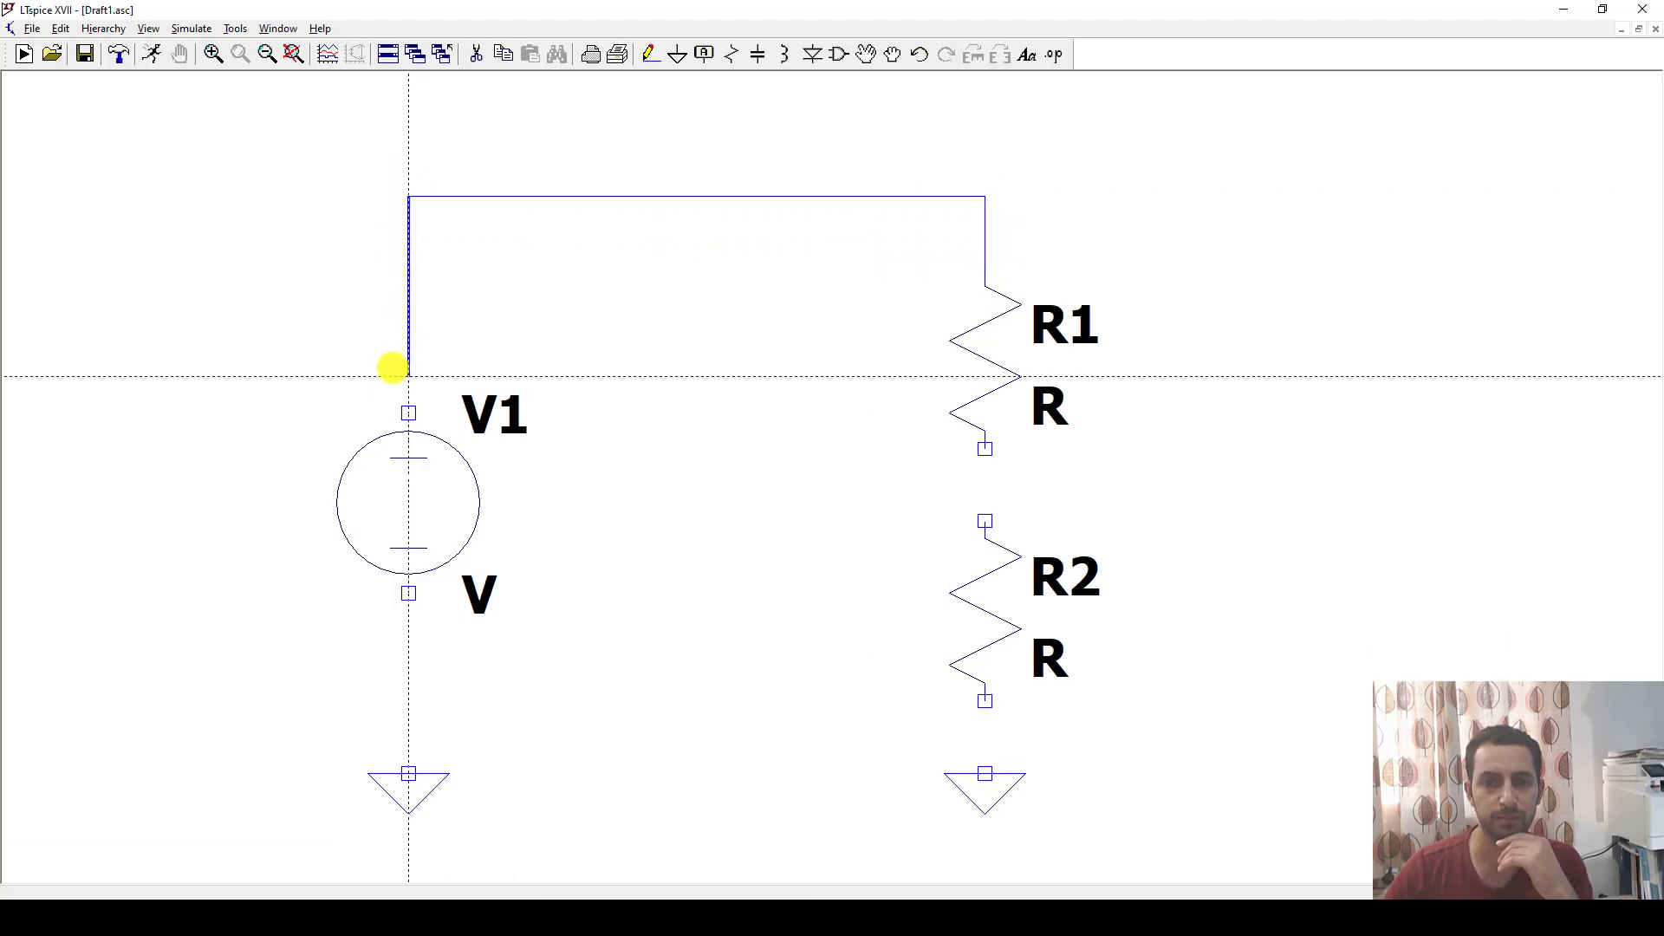
click(389, 409)
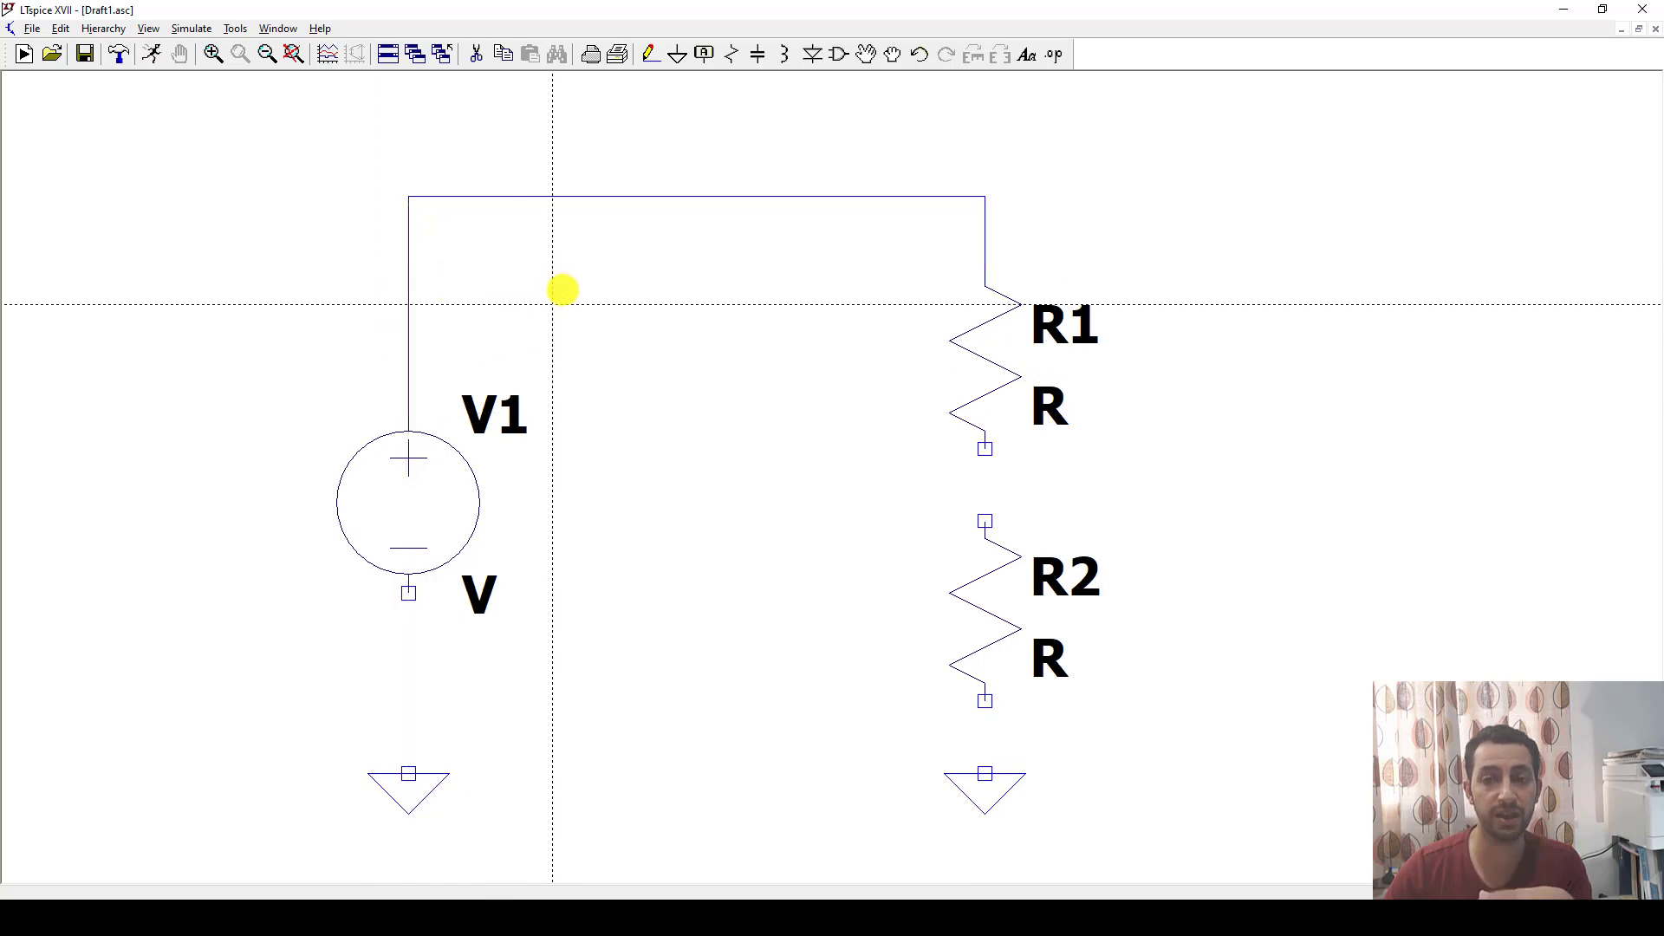
key(Escape)
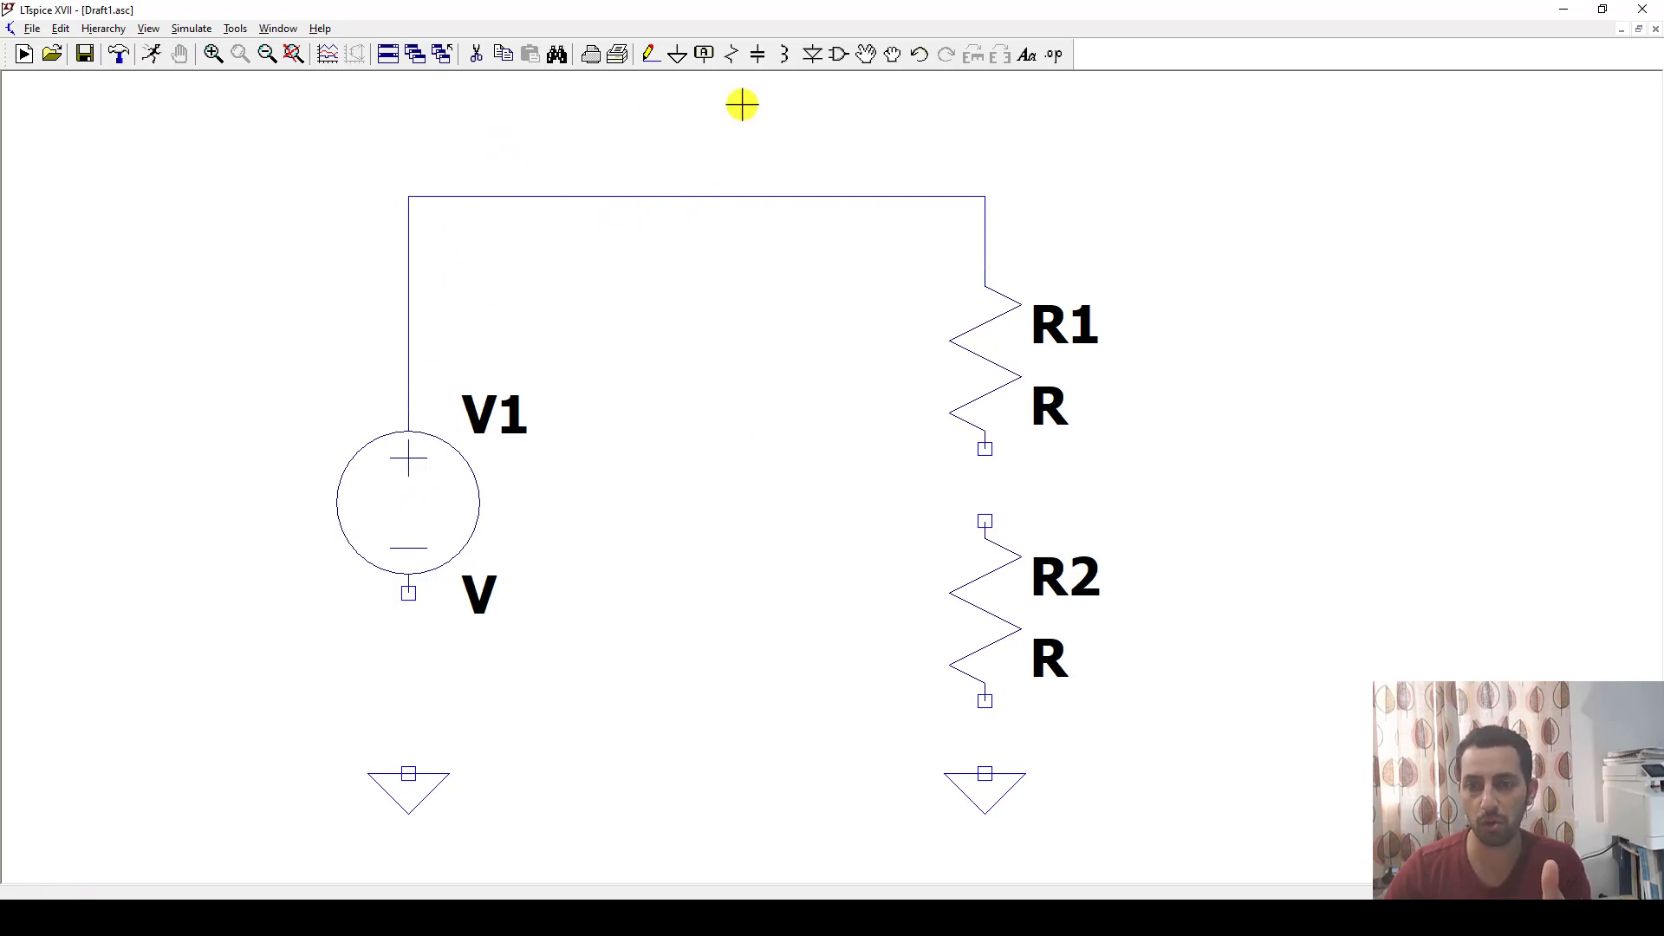
Delete the three wire segments connecting V1 and R1.
right_click(548, 197)
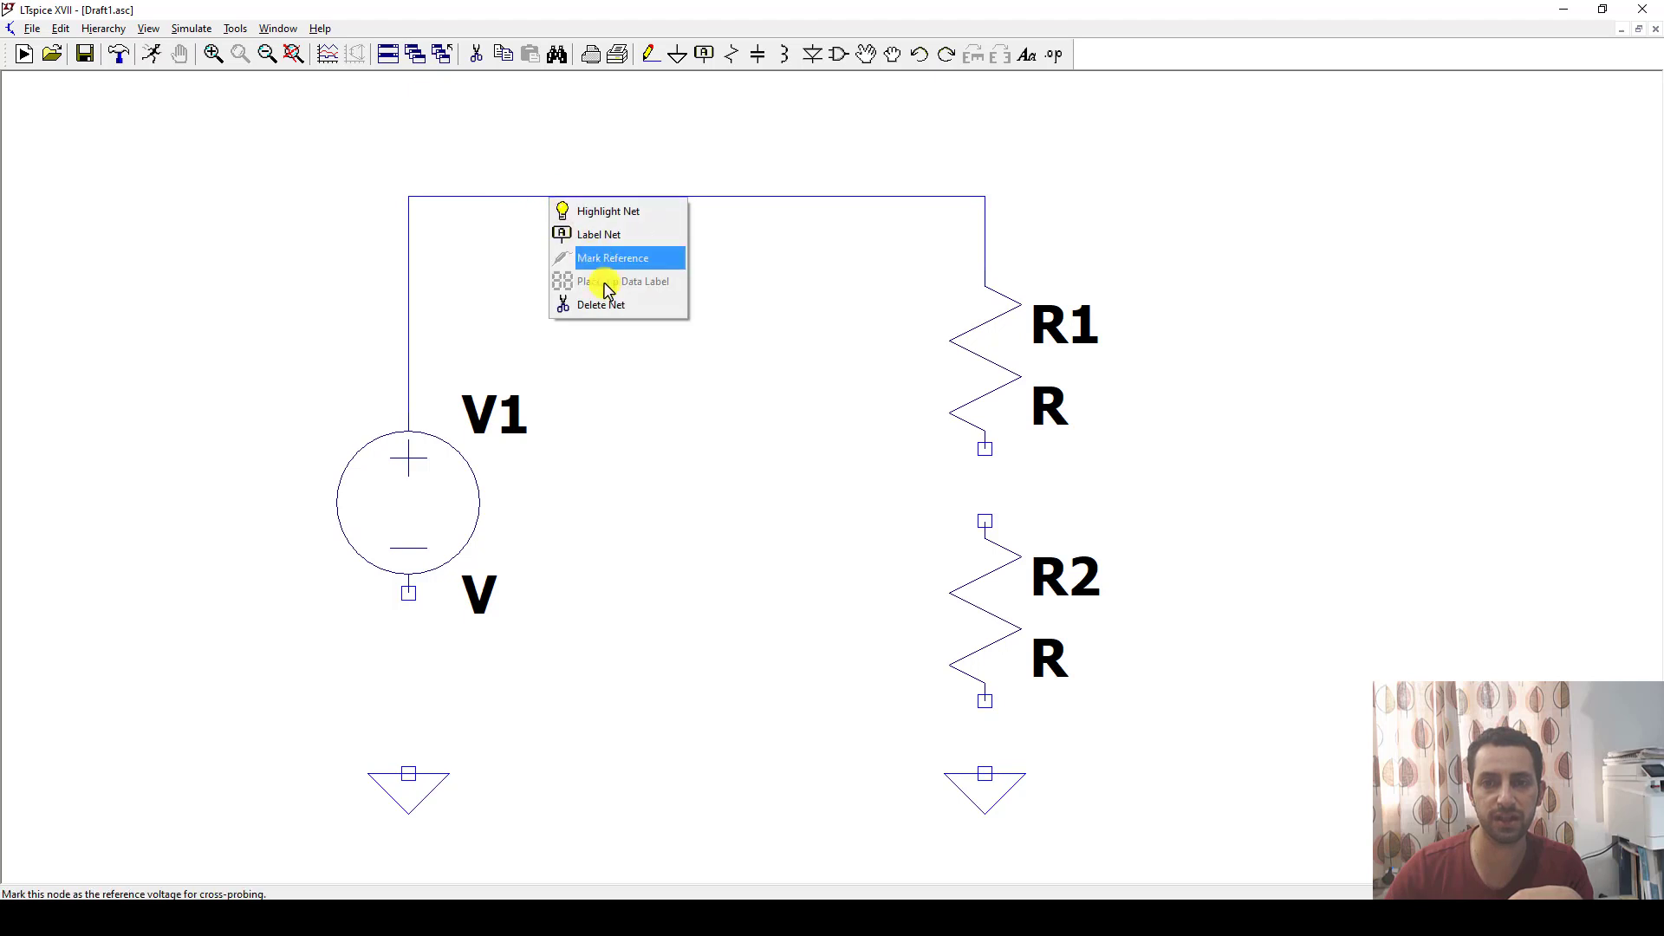
click(518, 139)
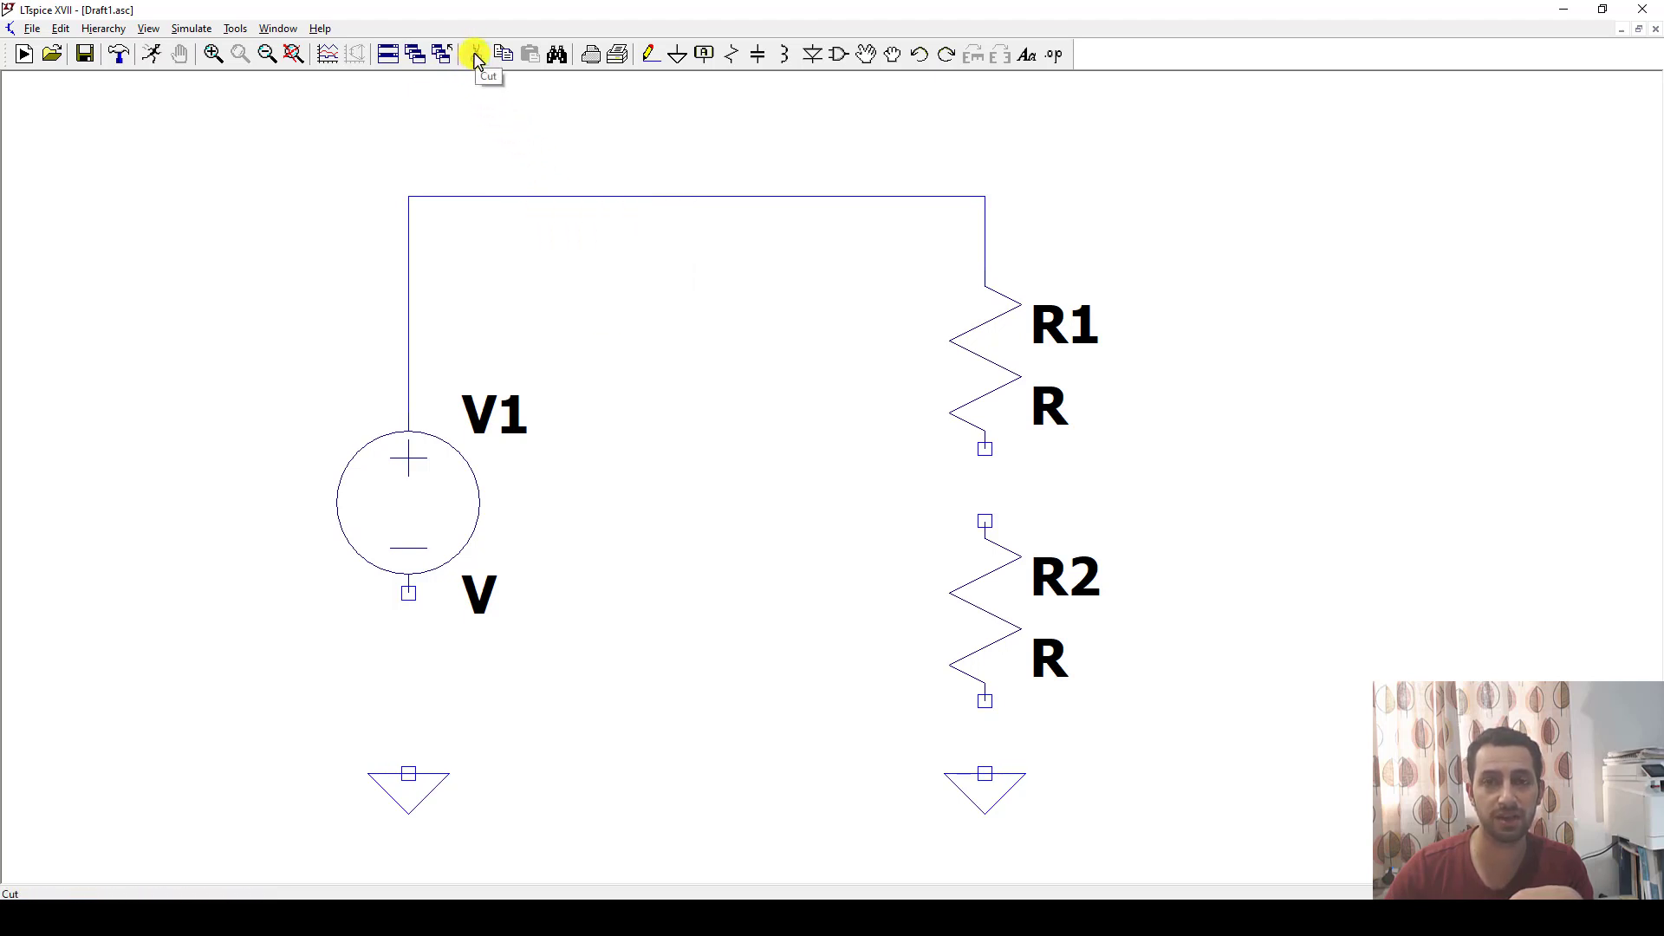
click(562, 197)
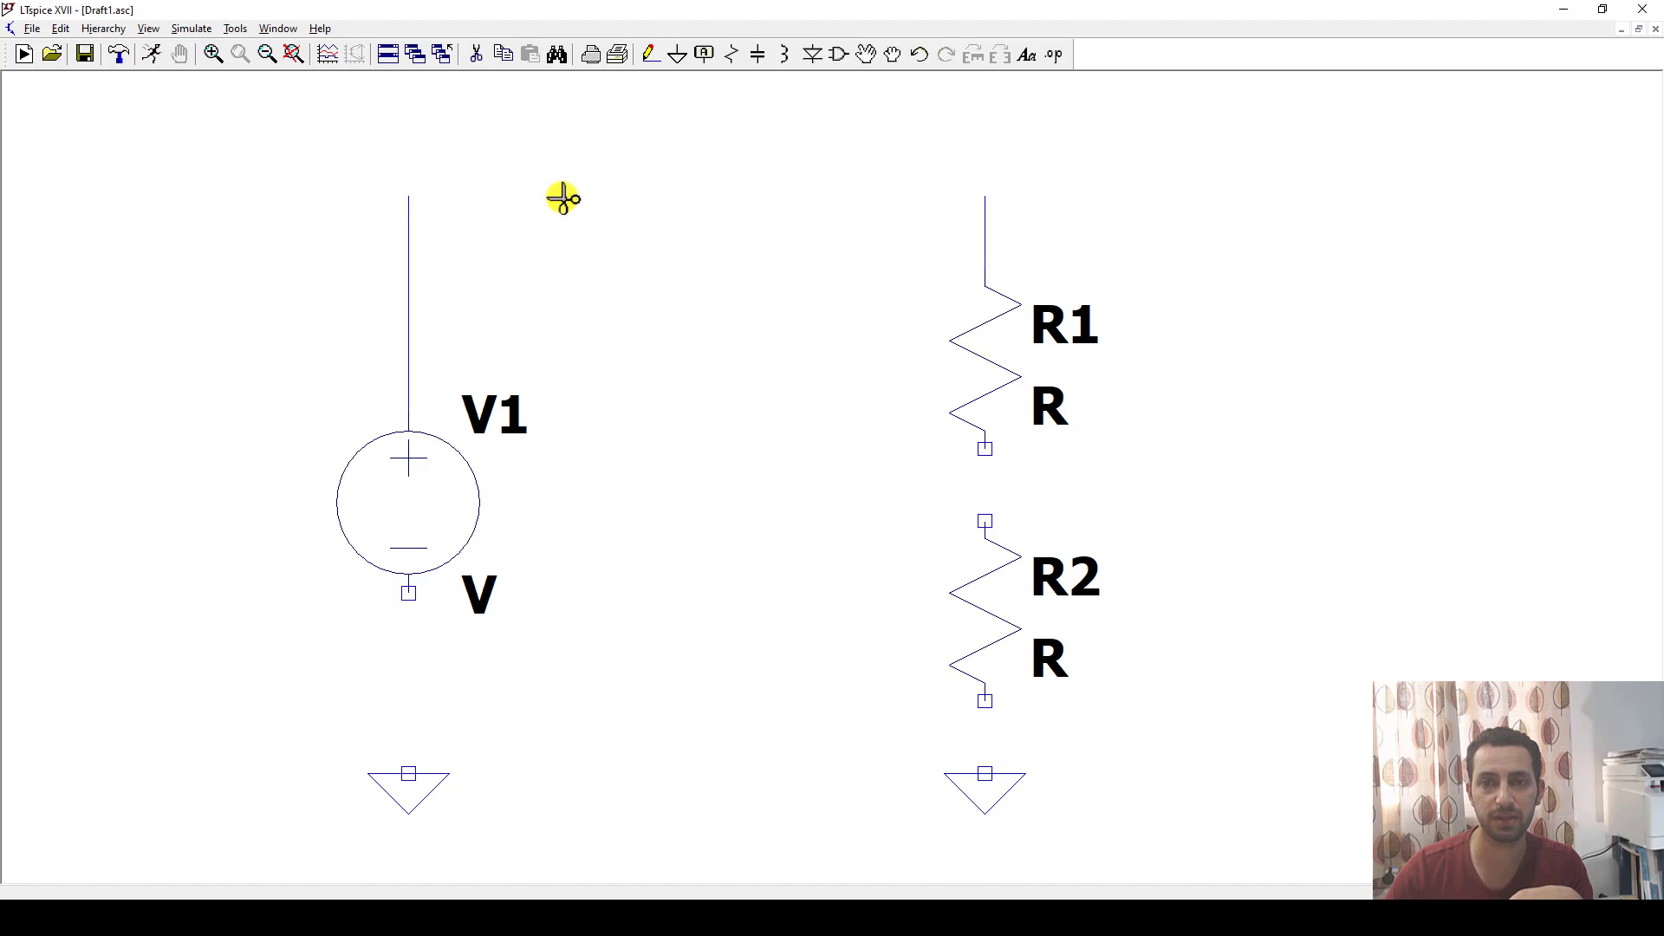
click(409, 258)
click(985, 237)
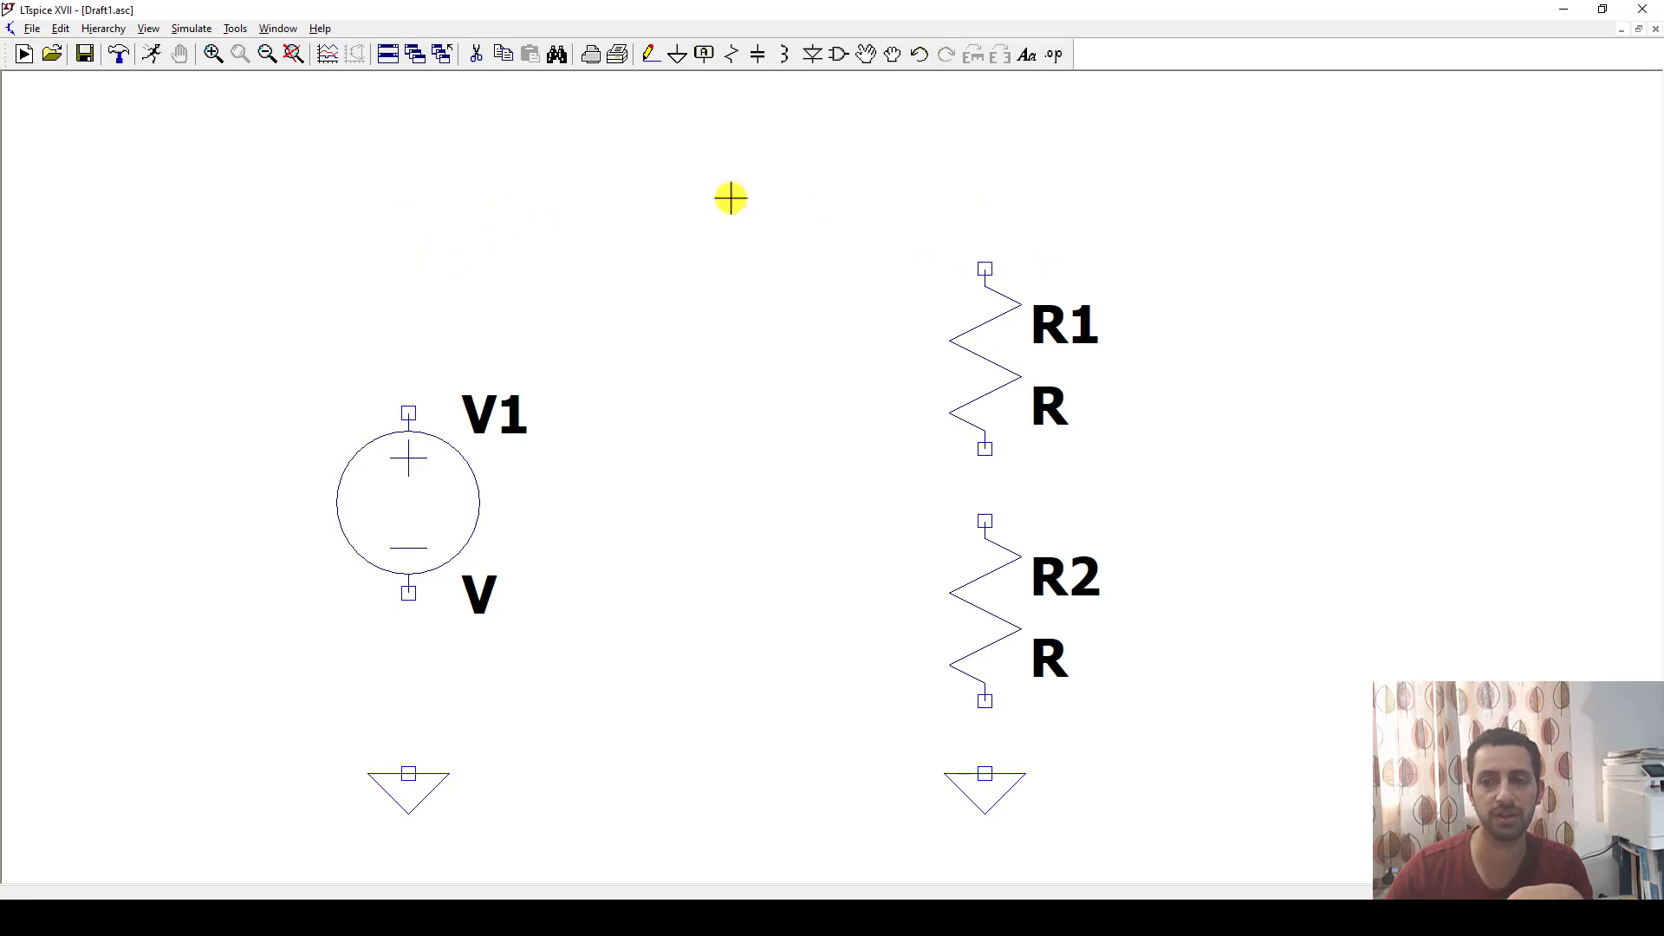
Wire the circuit from the left ground through V1, across the top, and down through R1 and R2 to the right ground.
click(651, 55)
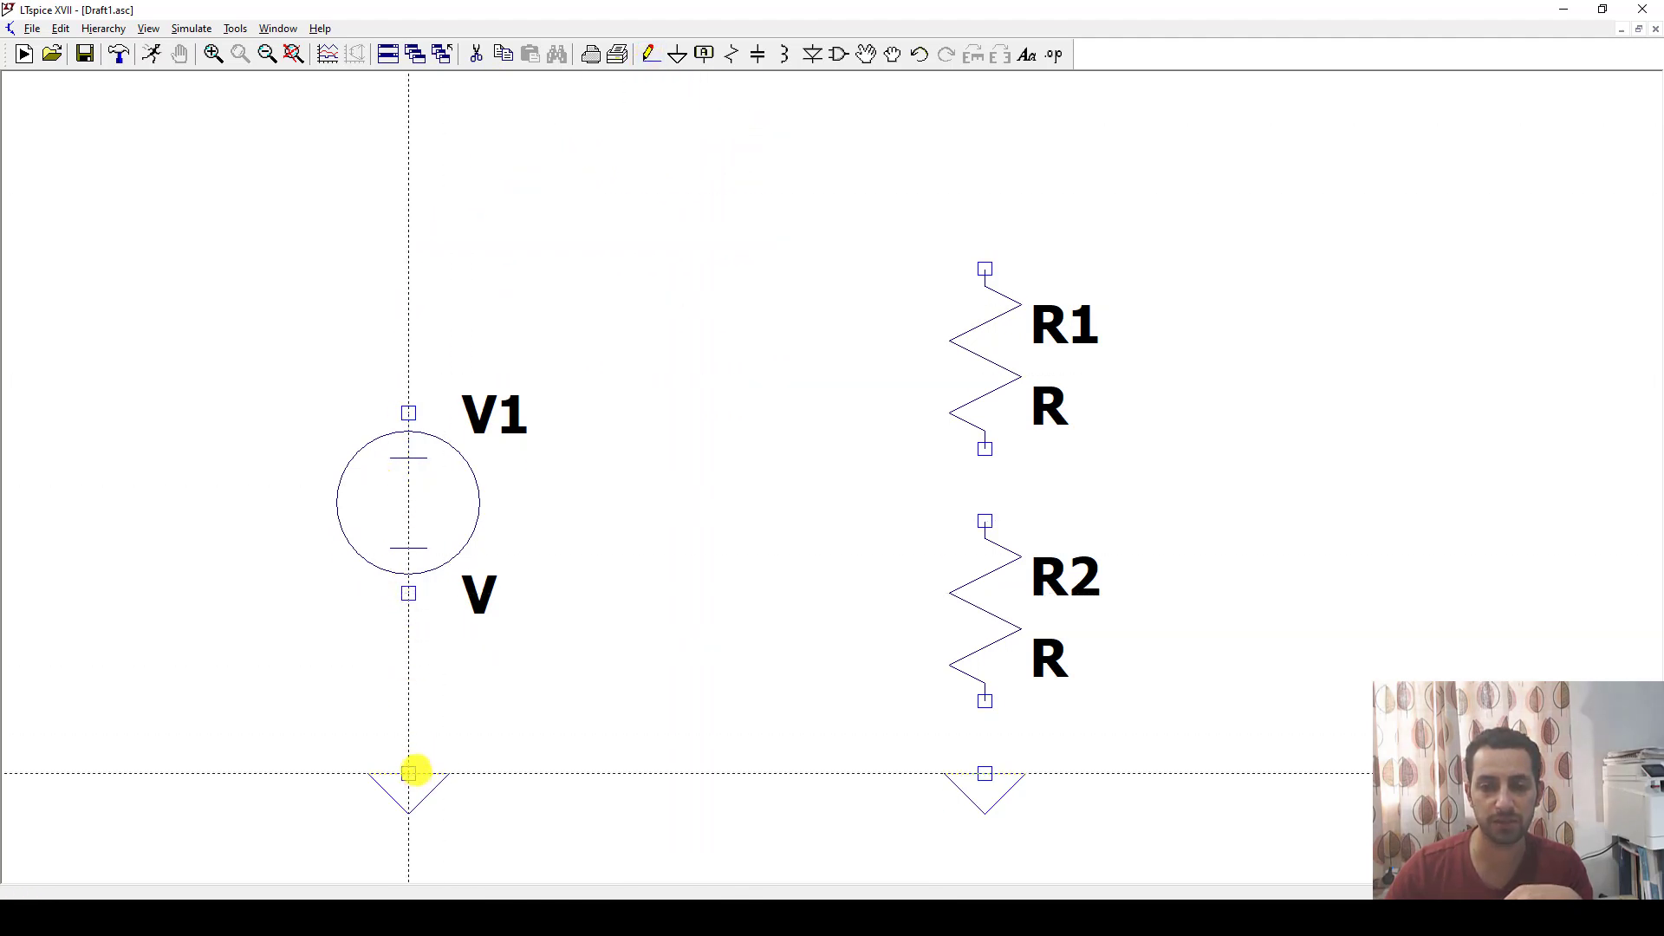
click(409, 772)
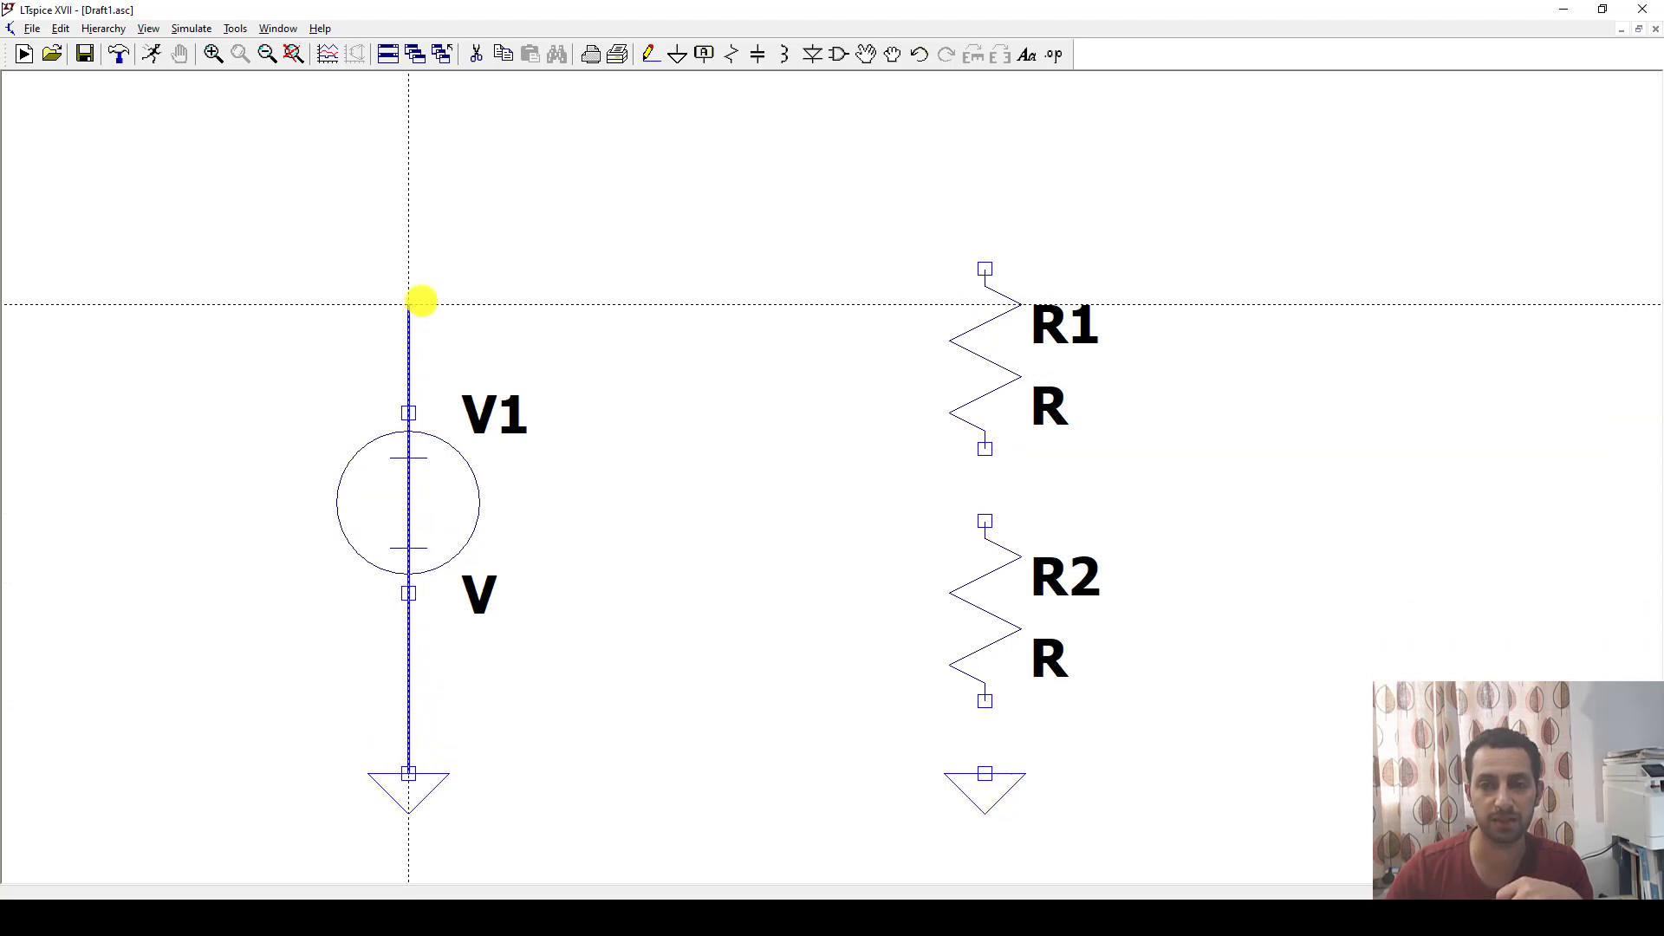
click(409, 196)
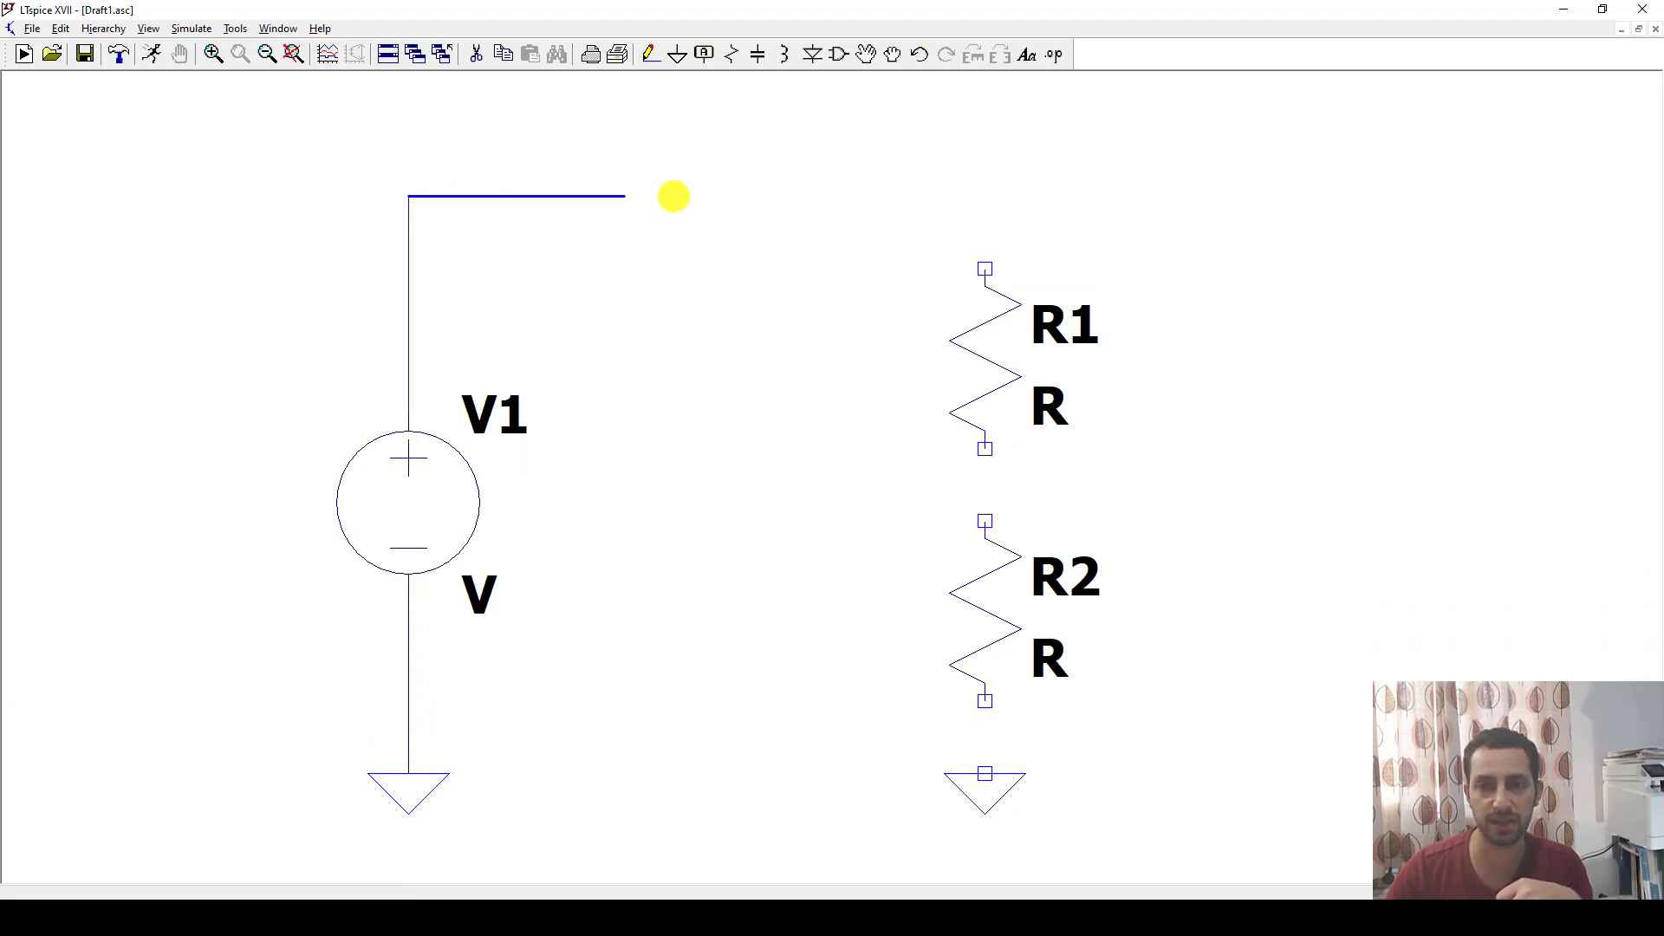
click(988, 196)
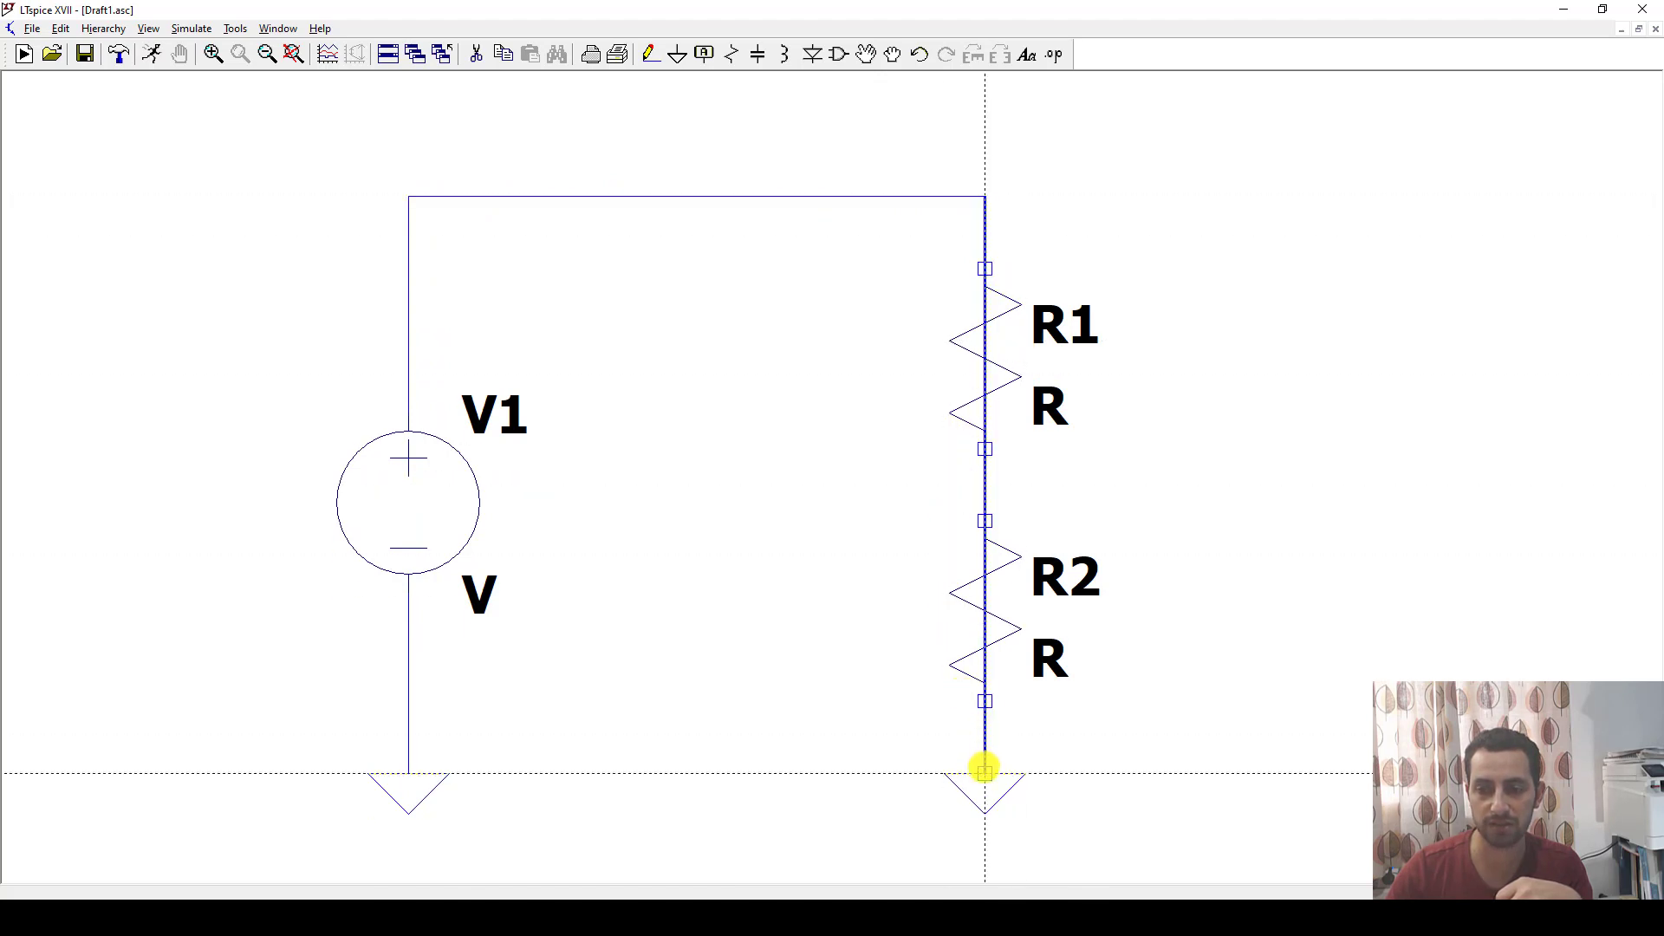
click(984, 770)
key(Escape)
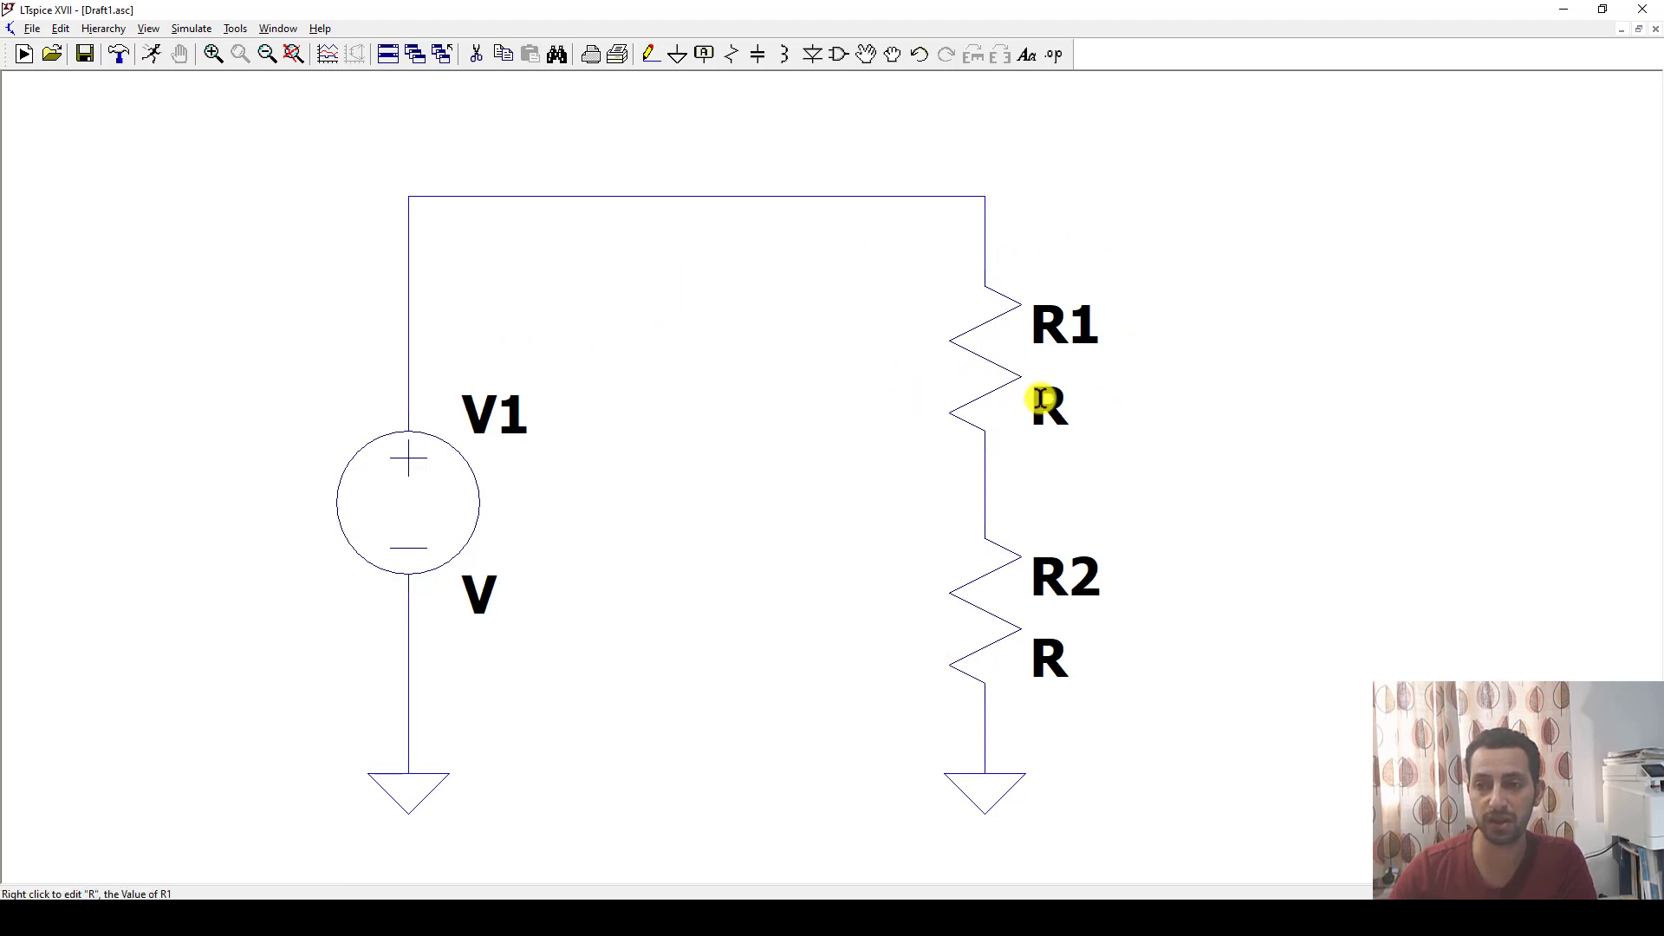
Set the resistance of both R1 and R2 to 1k.
right_click(980, 346)
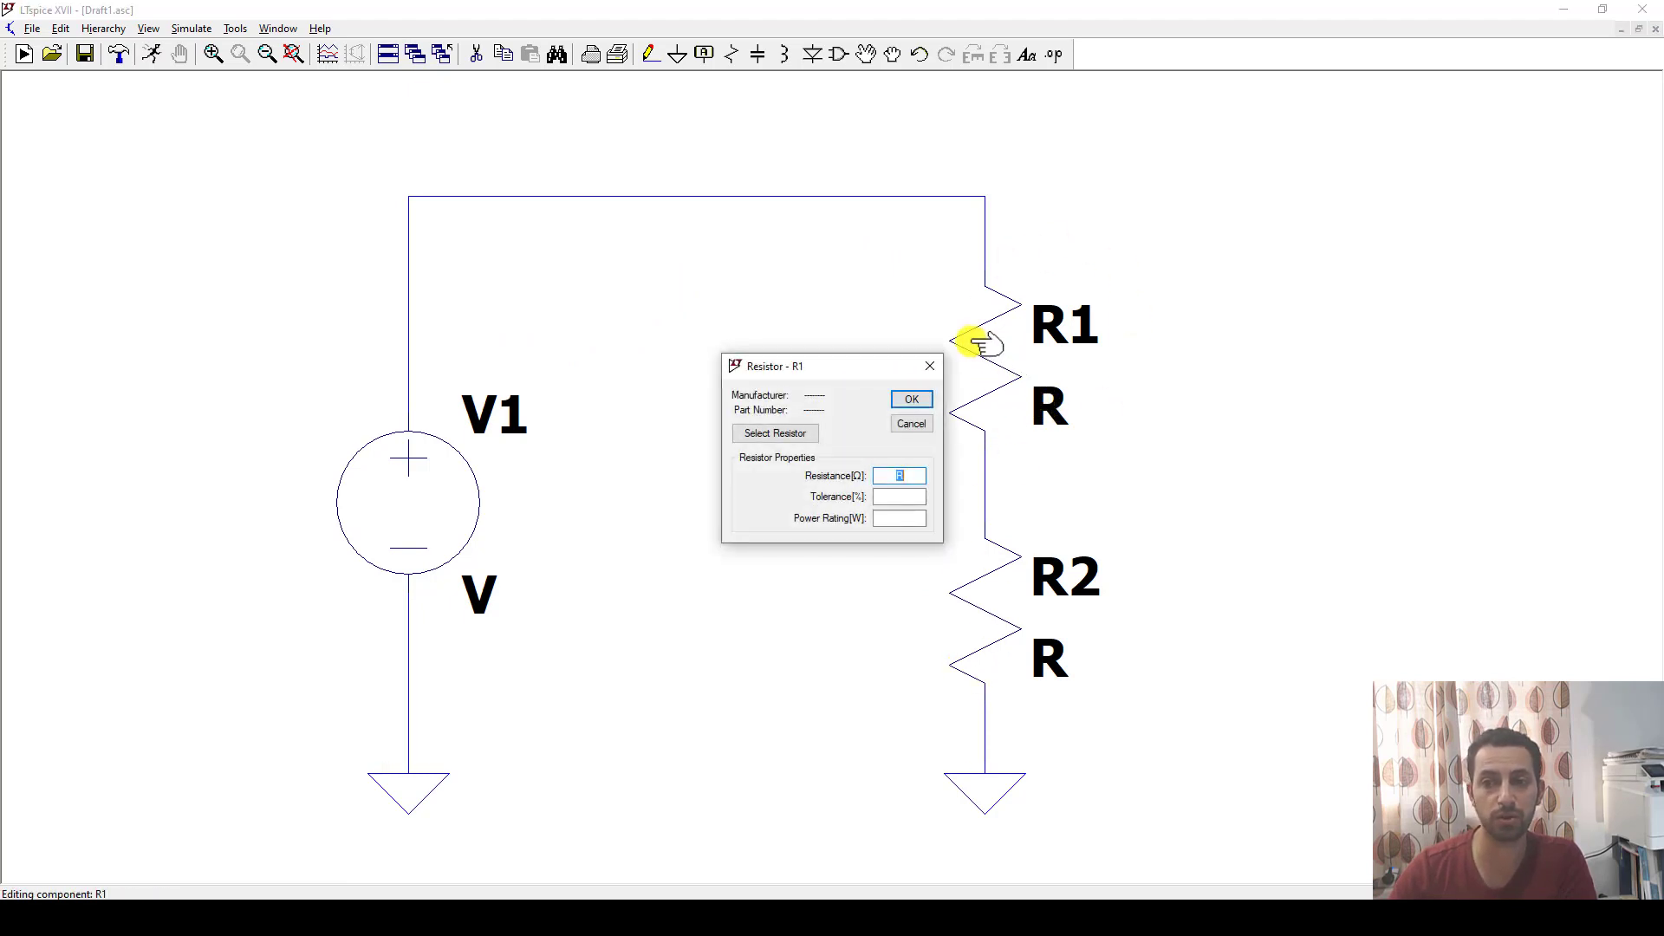
drag(912, 479, 842, 475)
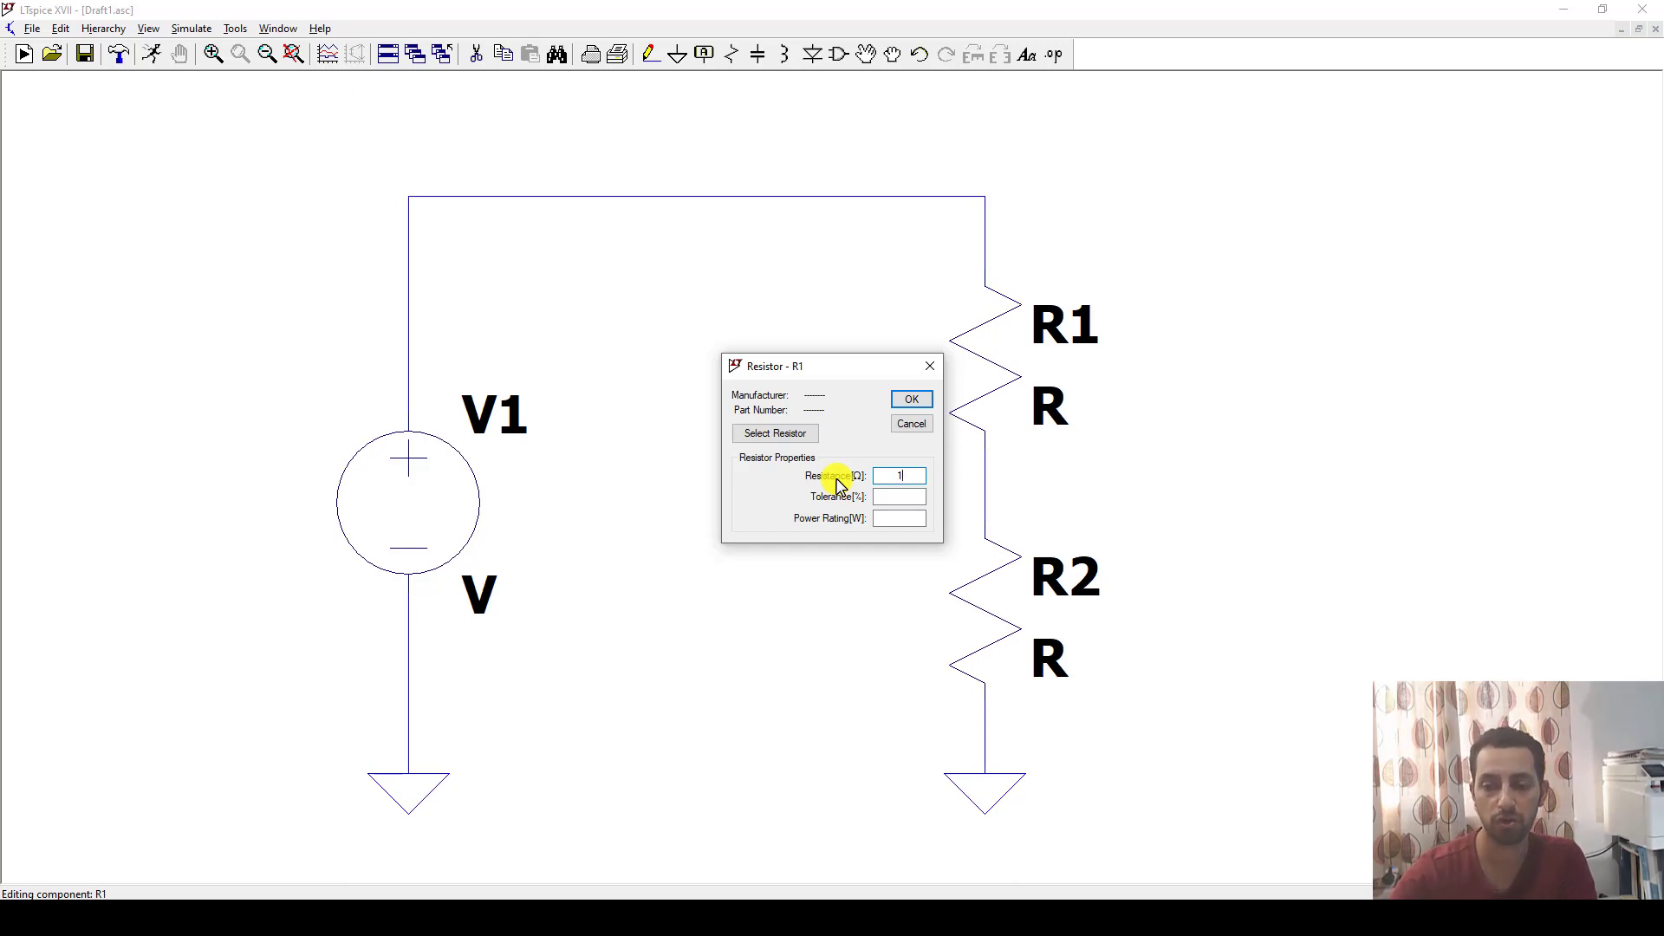
click(910, 399)
right_click(984, 613)
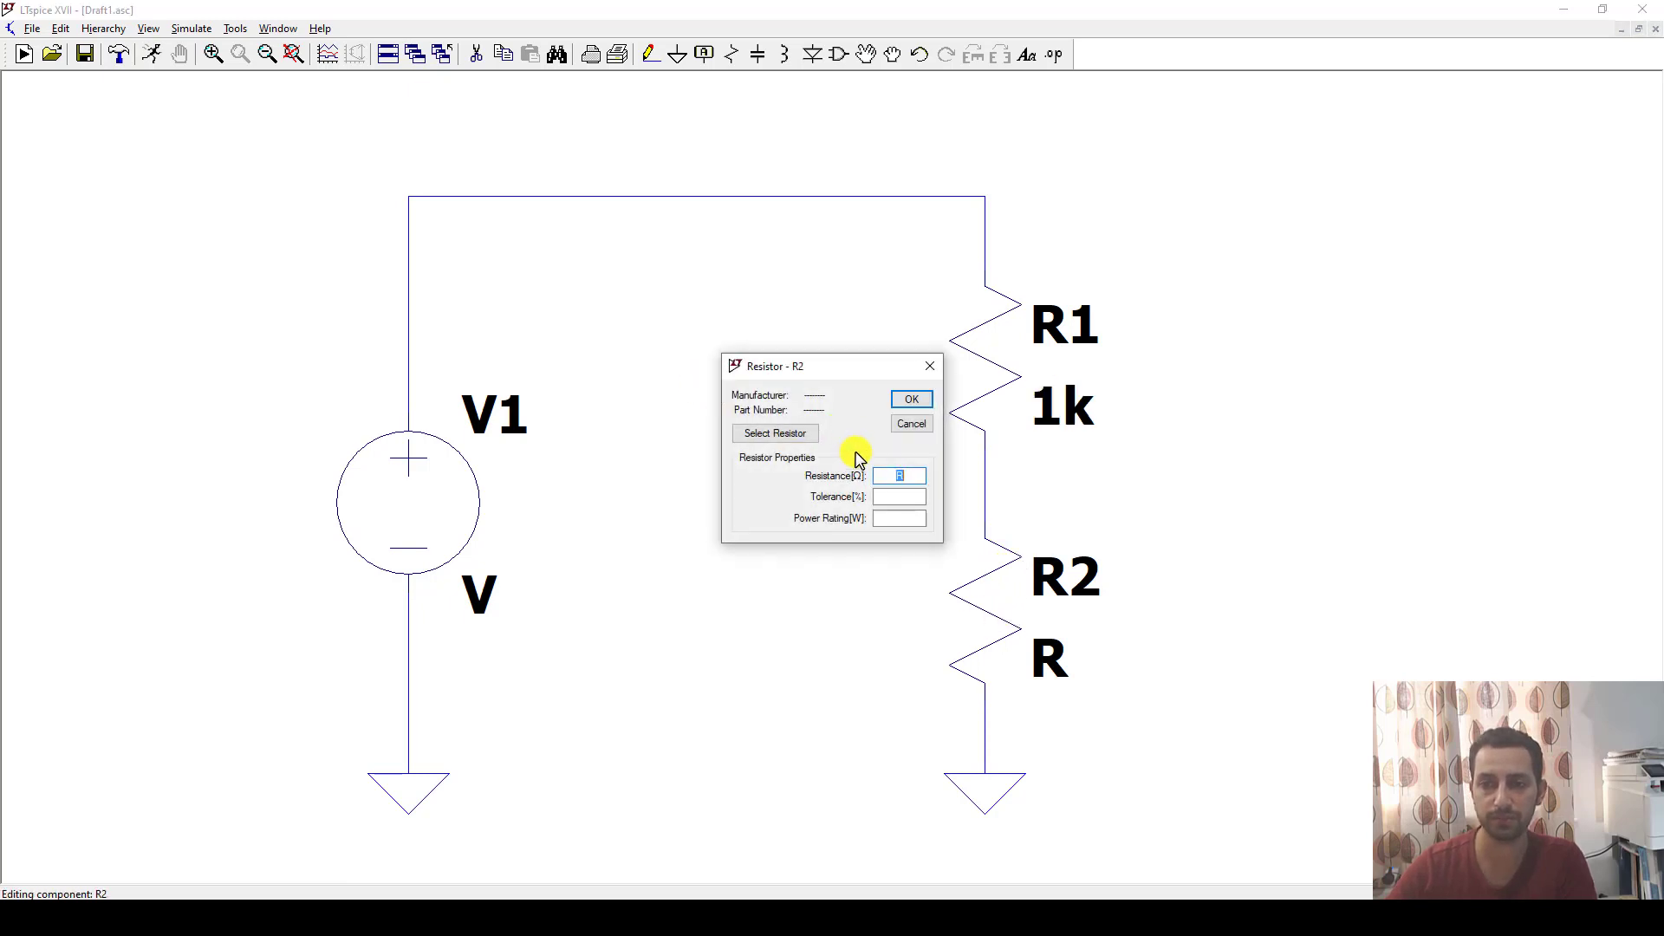
text(1k)
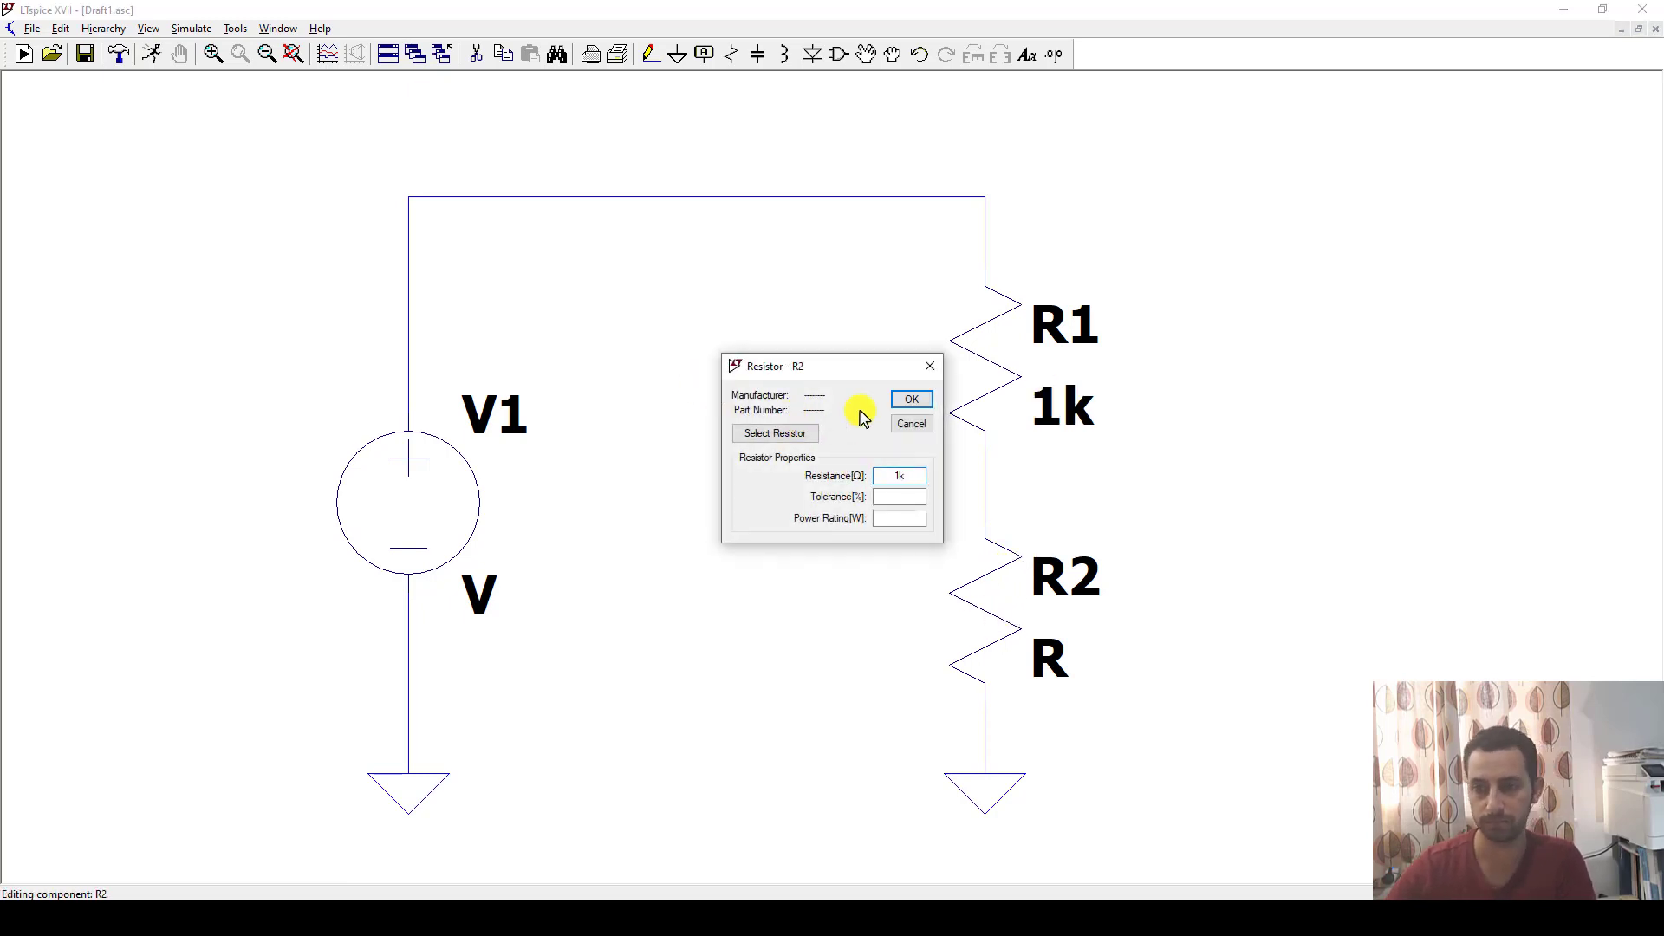
click(918, 398)
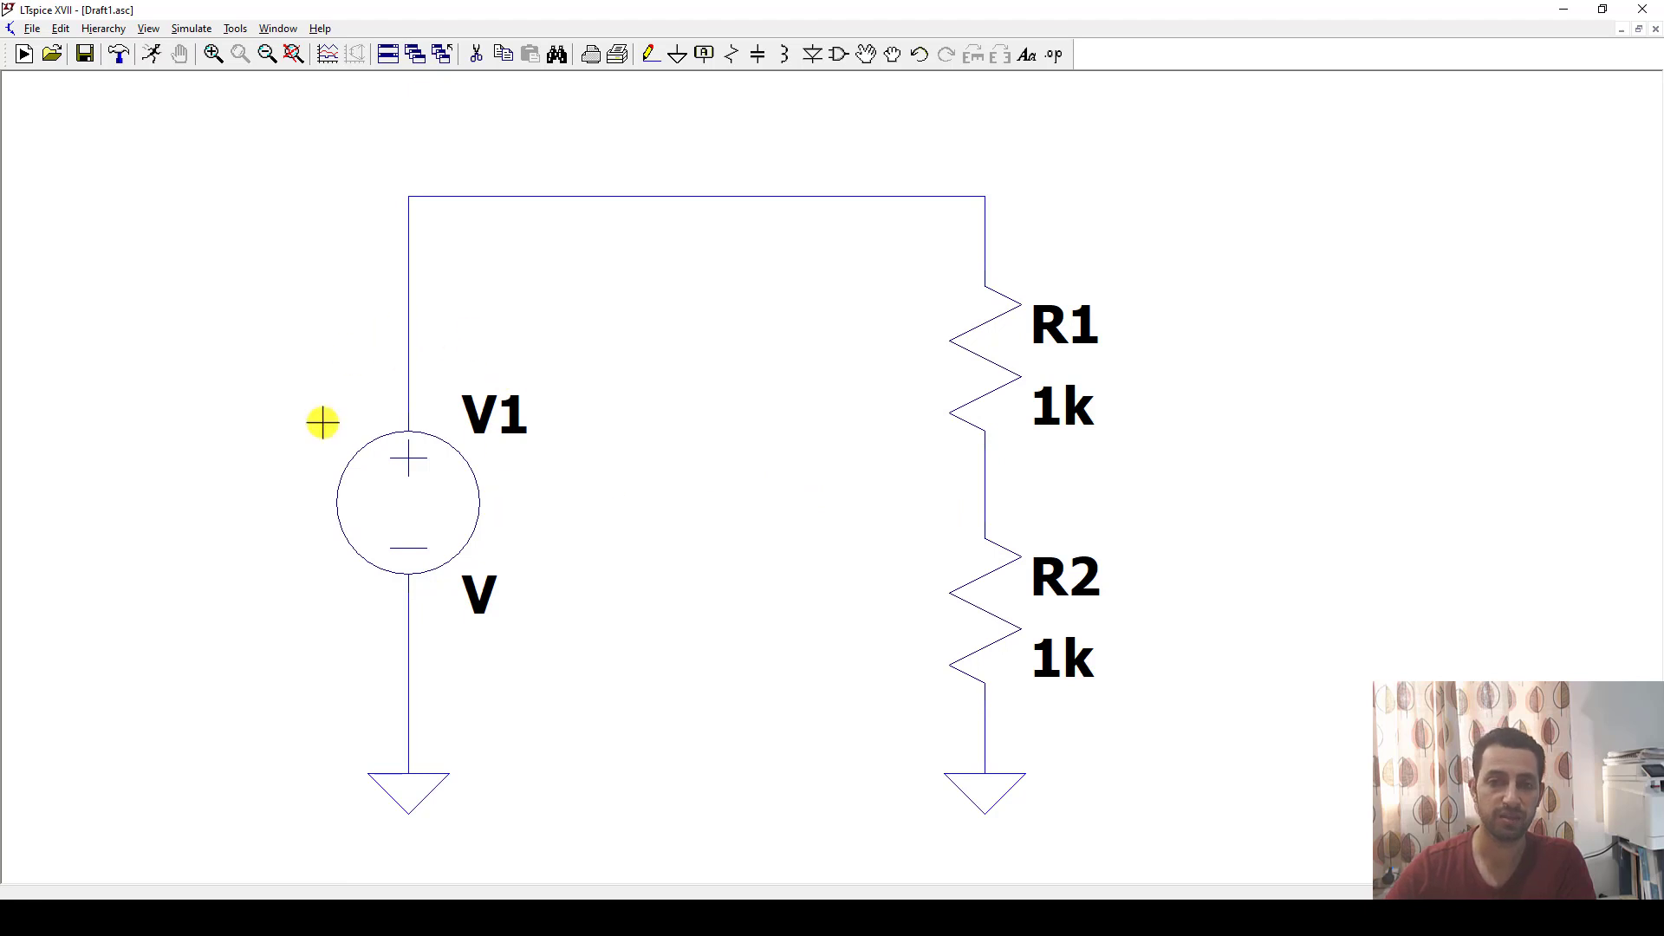
Set the DC value of voltage source V1 to 10 V.
right_click(430, 520)
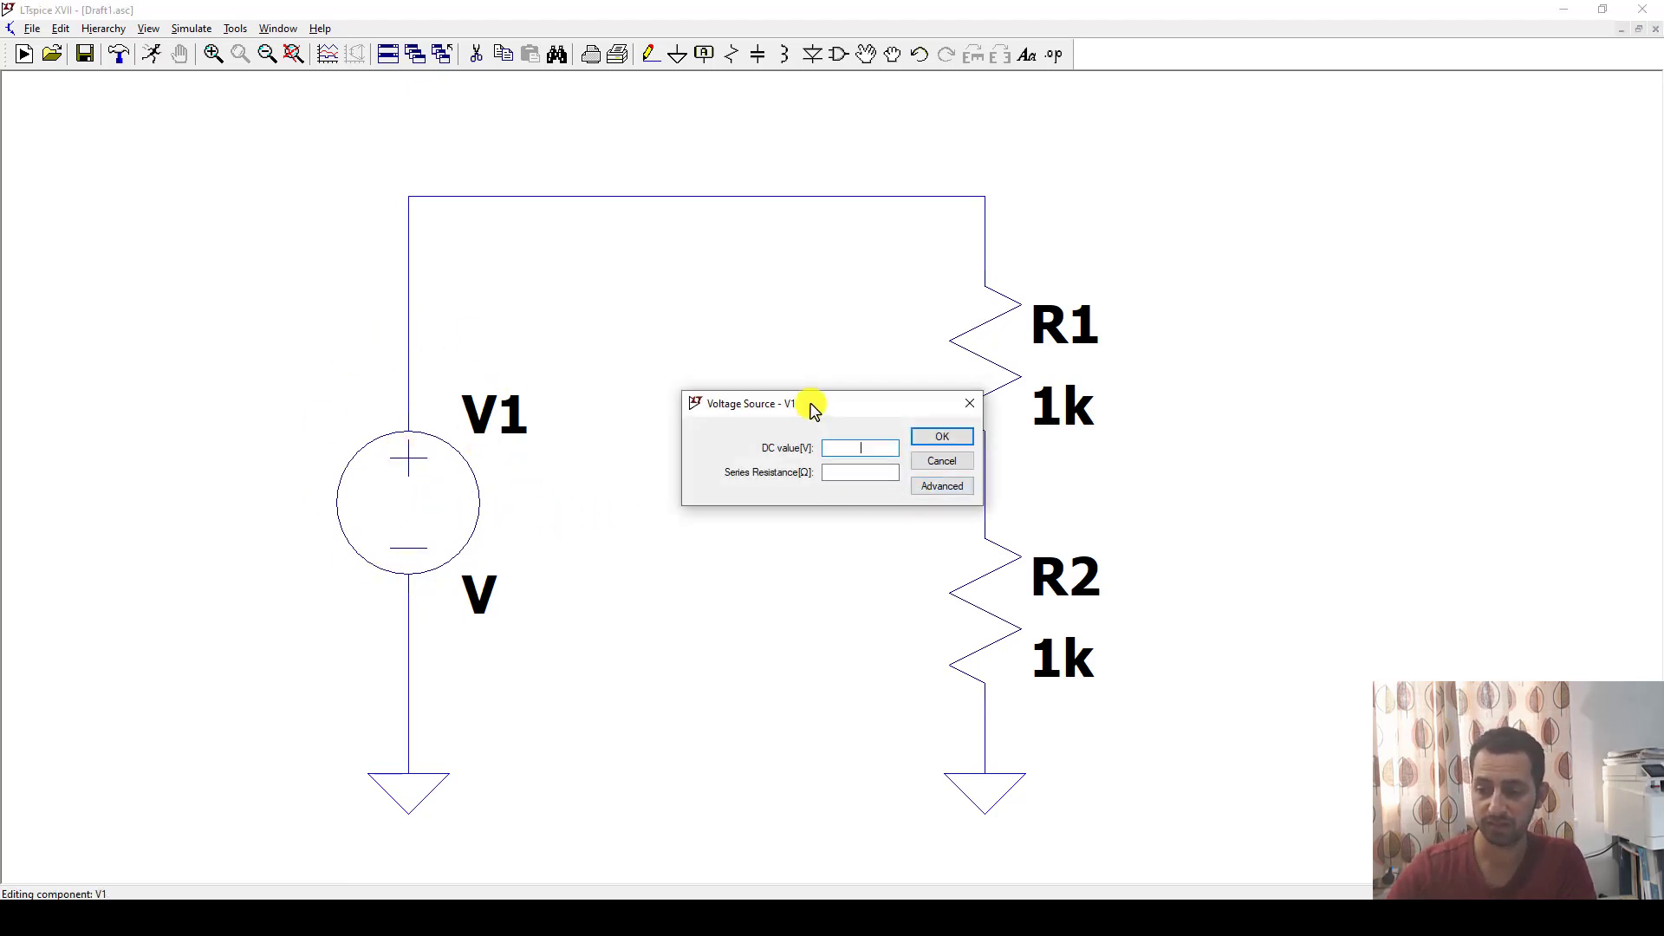
click(930, 442)
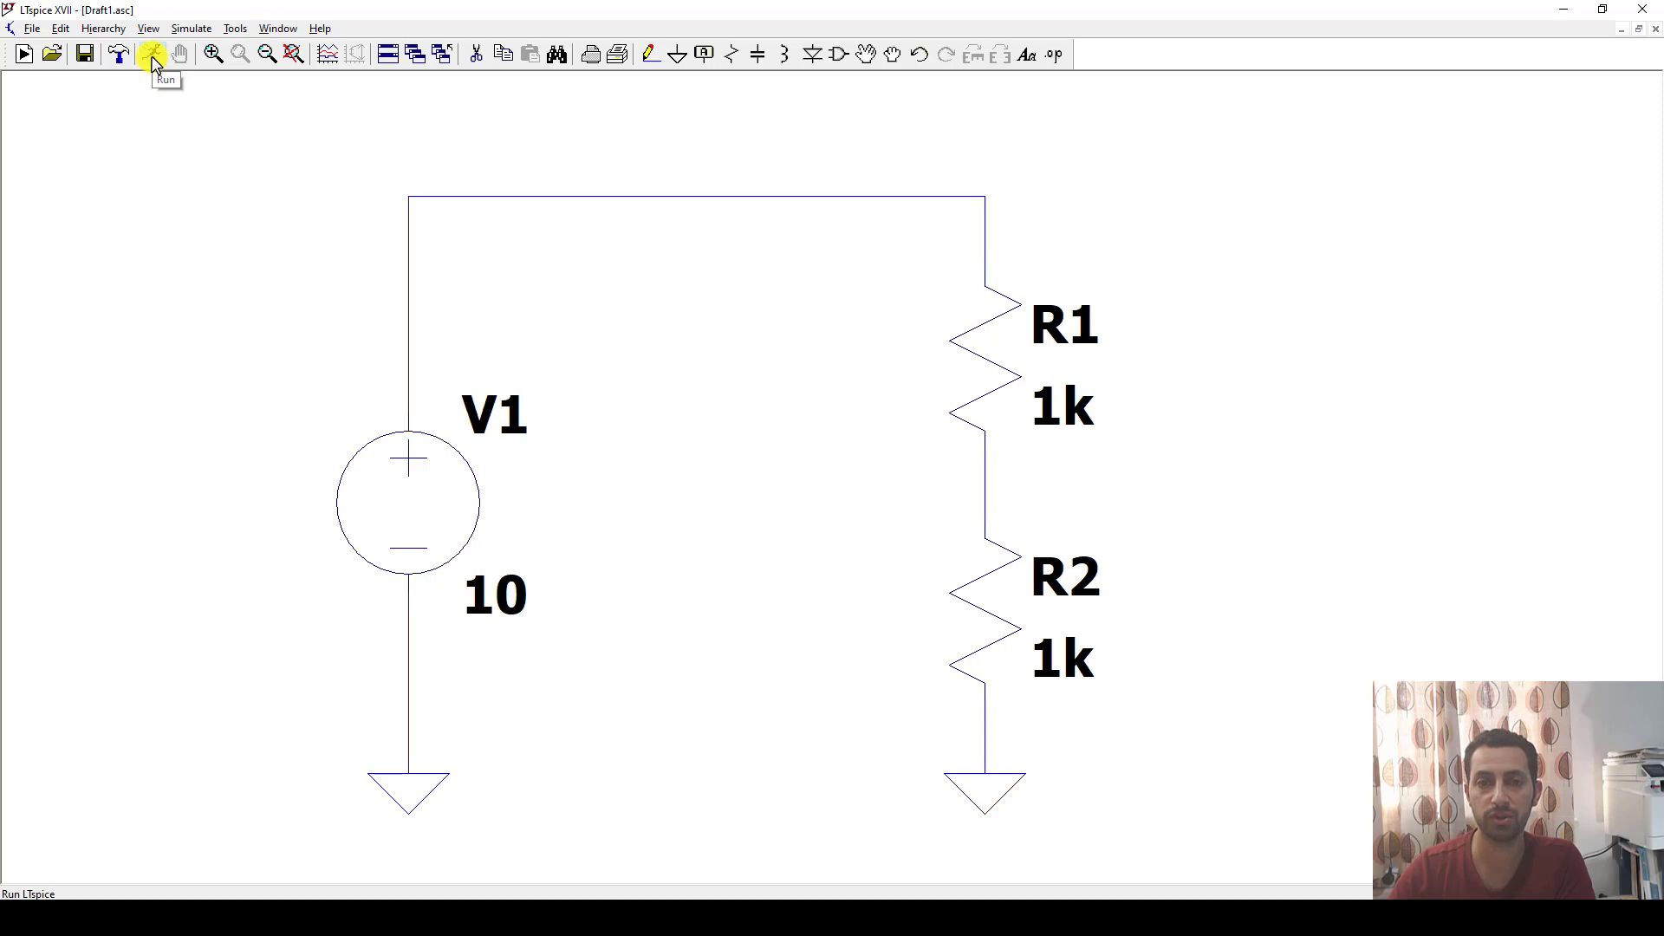
Set up a DC operating point analysis and place its .op directive above the circuit's top wire.
click(190, 26)
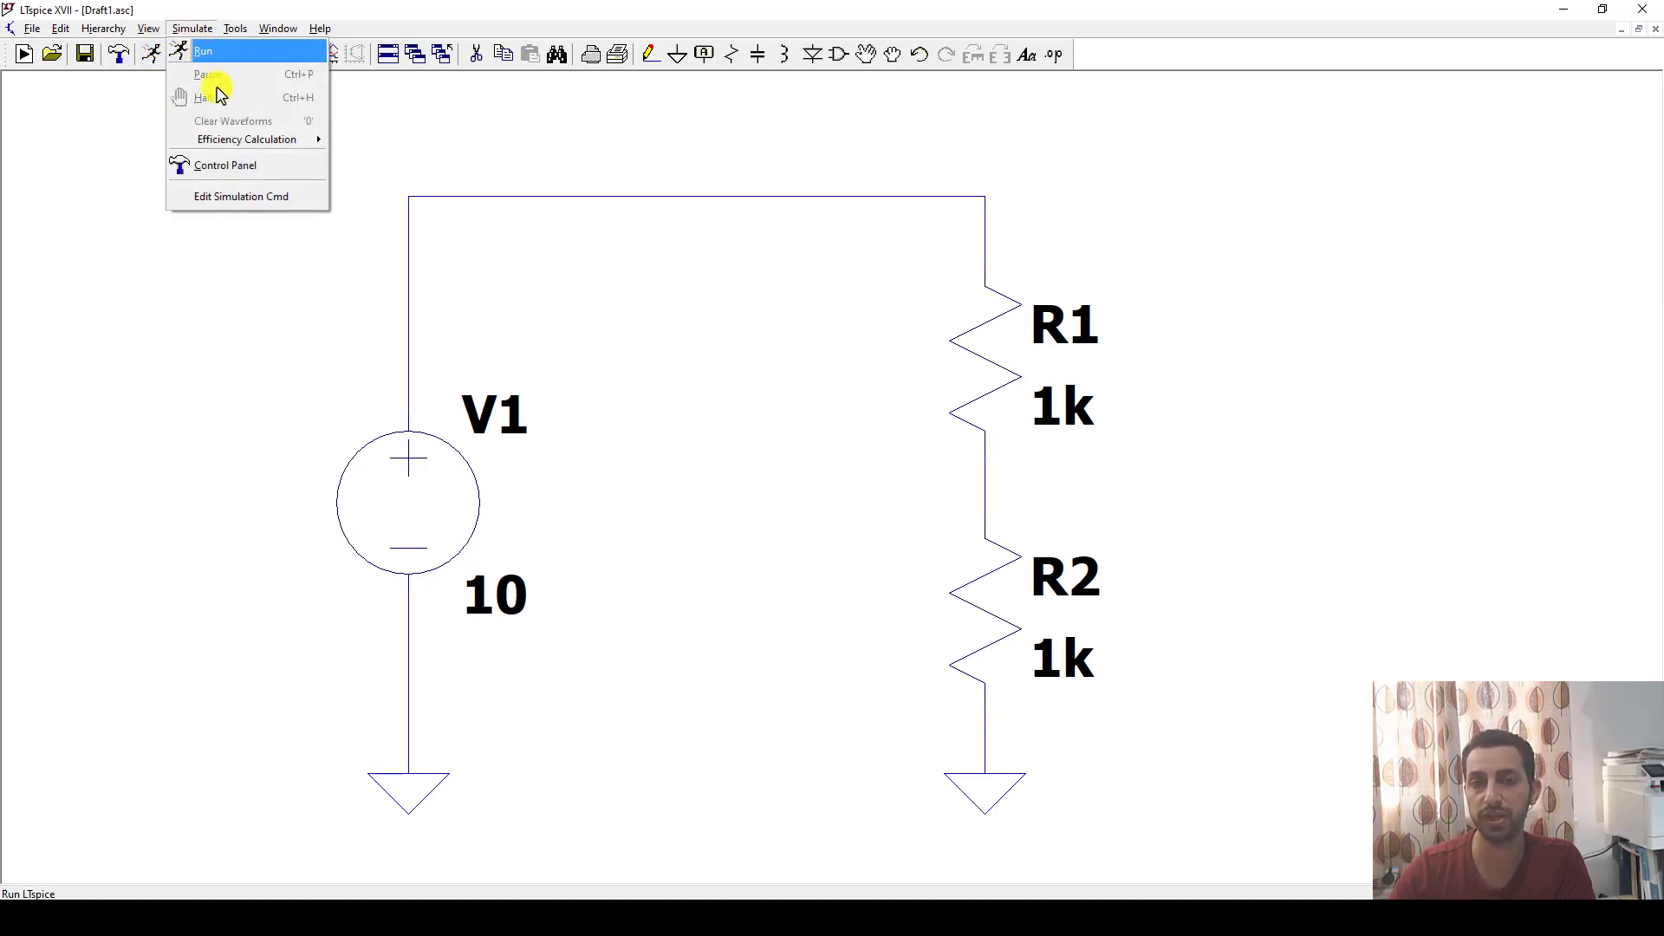
click(246, 199)
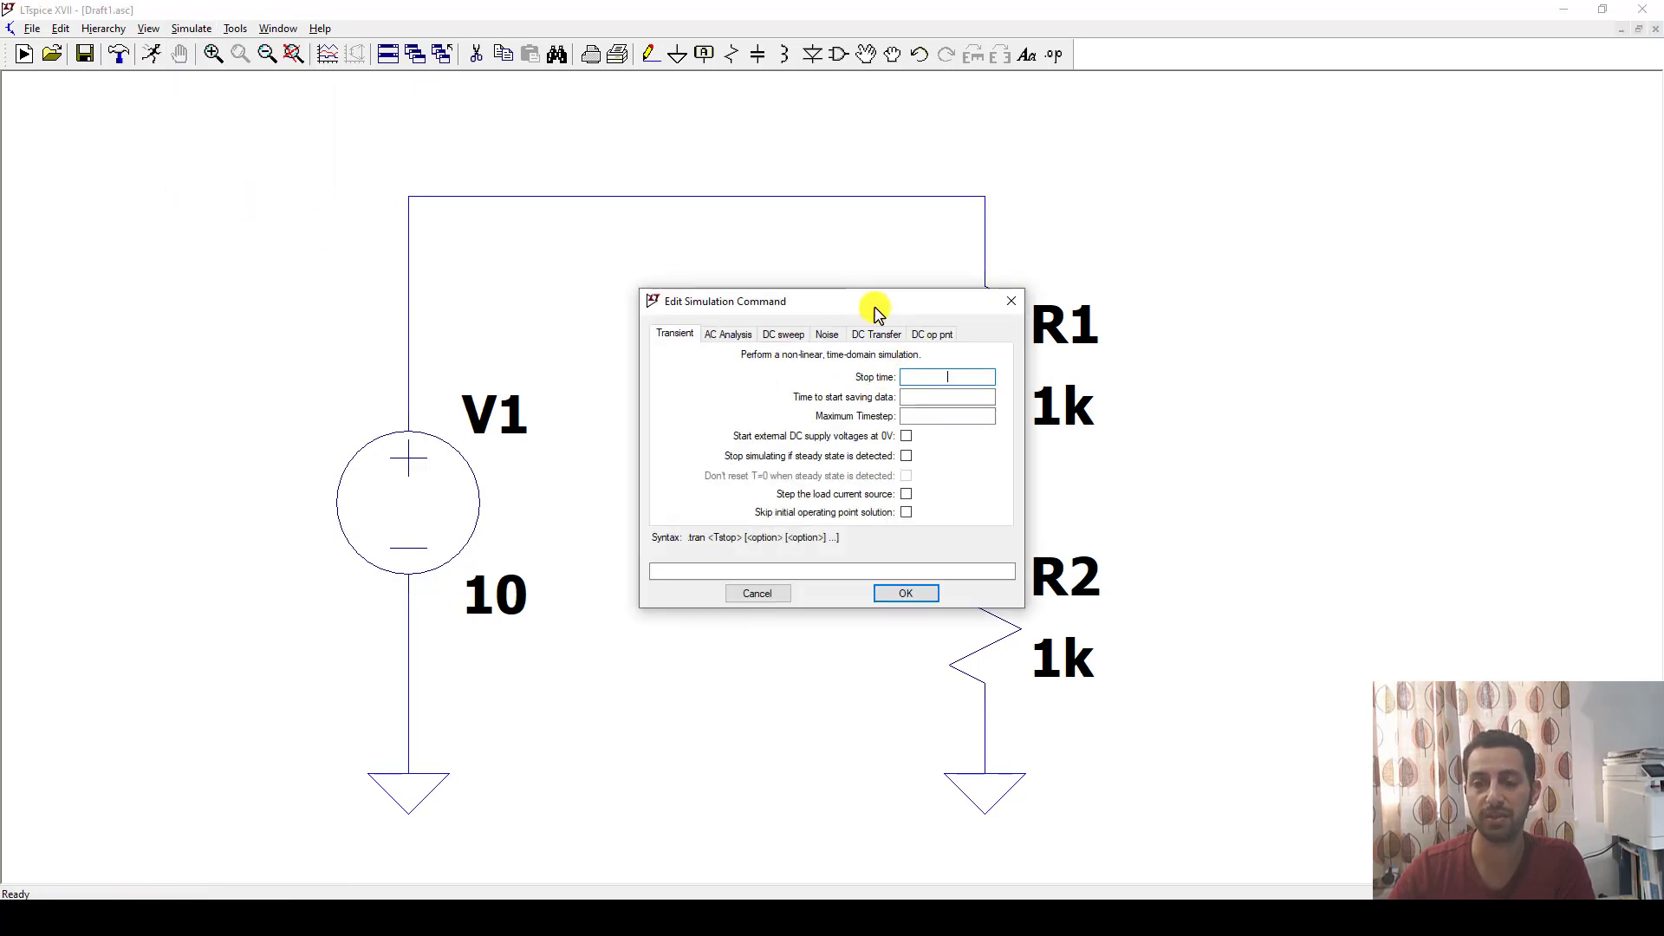
drag(873, 304, 778, 196)
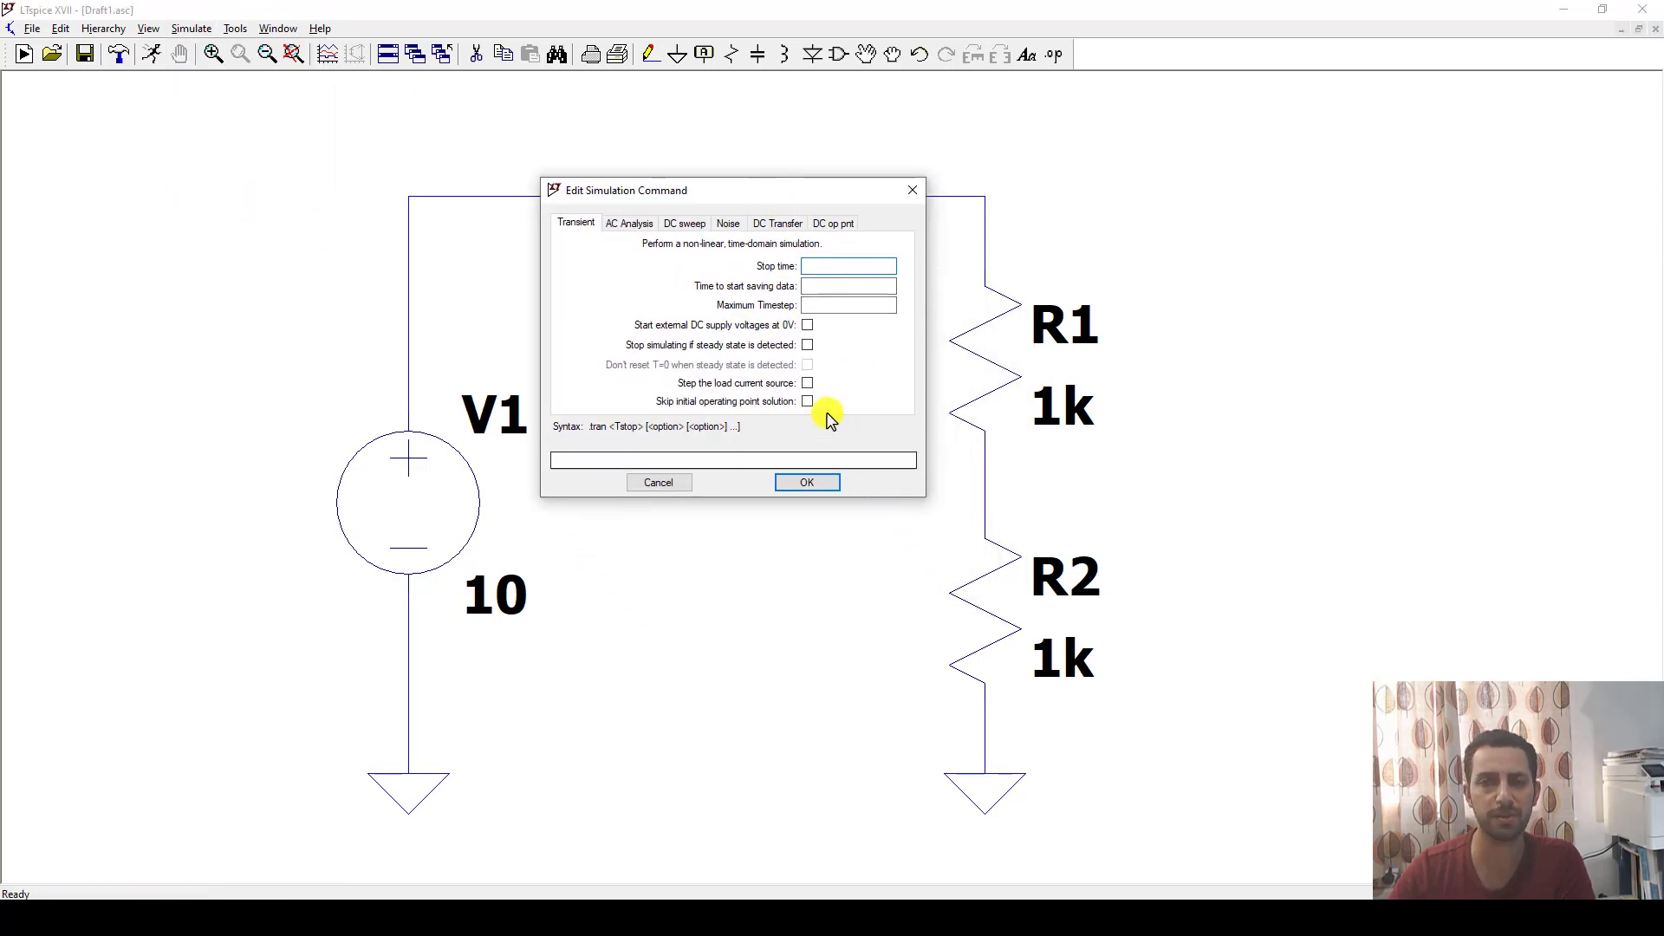
drag(720, 193, 739, 264)
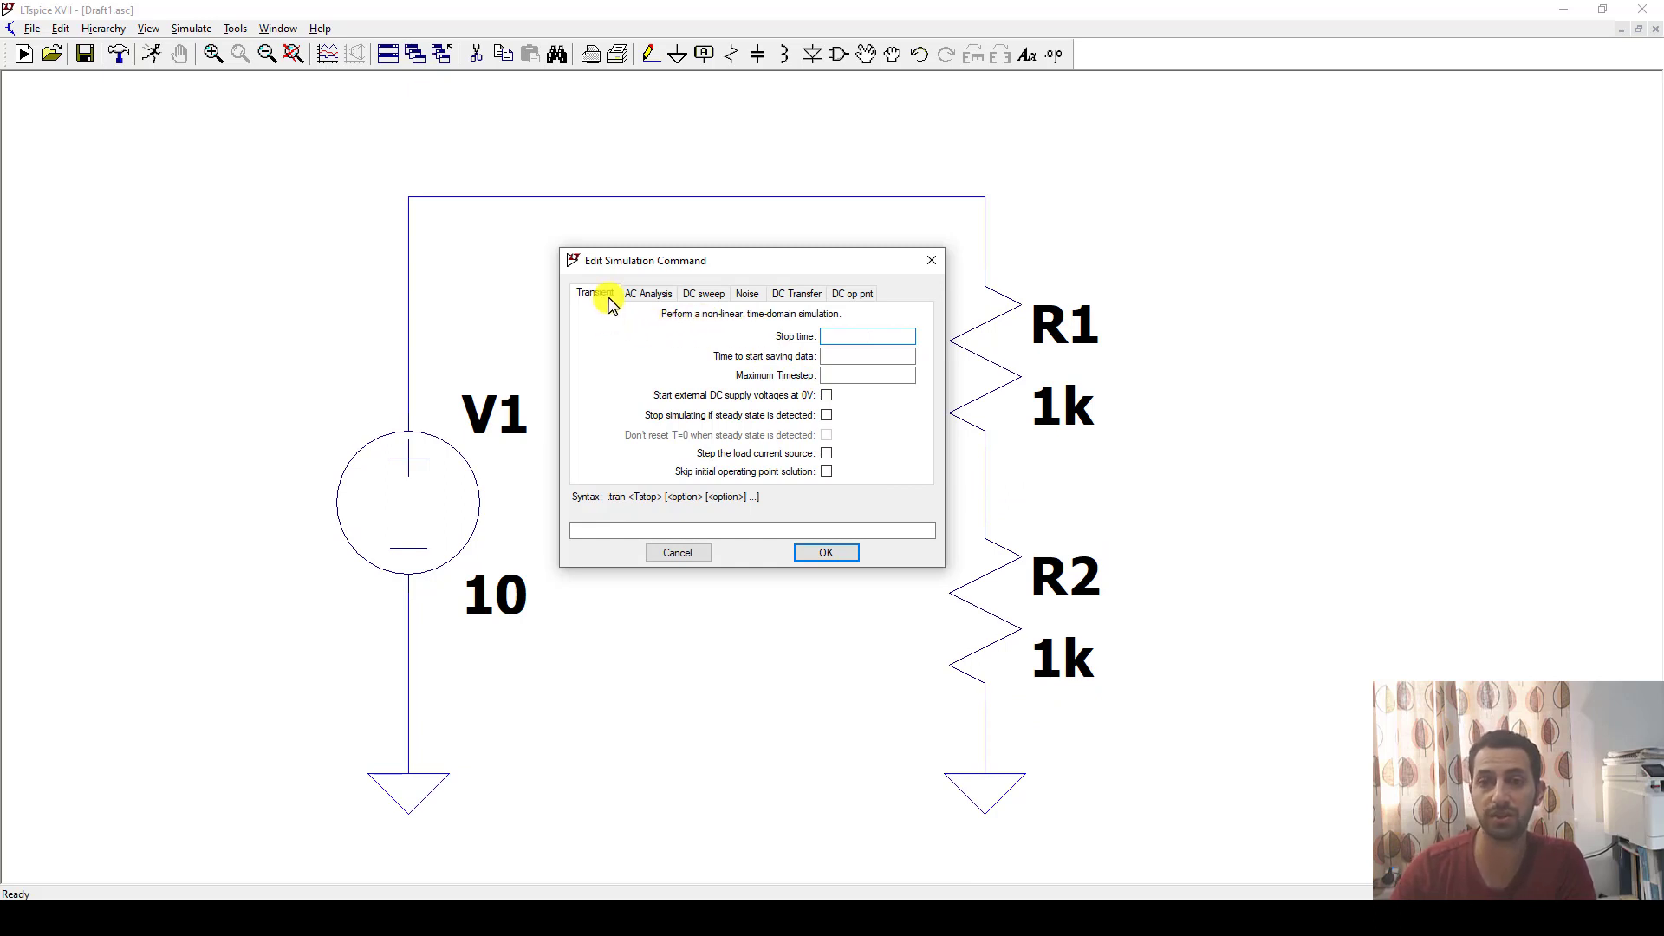
click(849, 298)
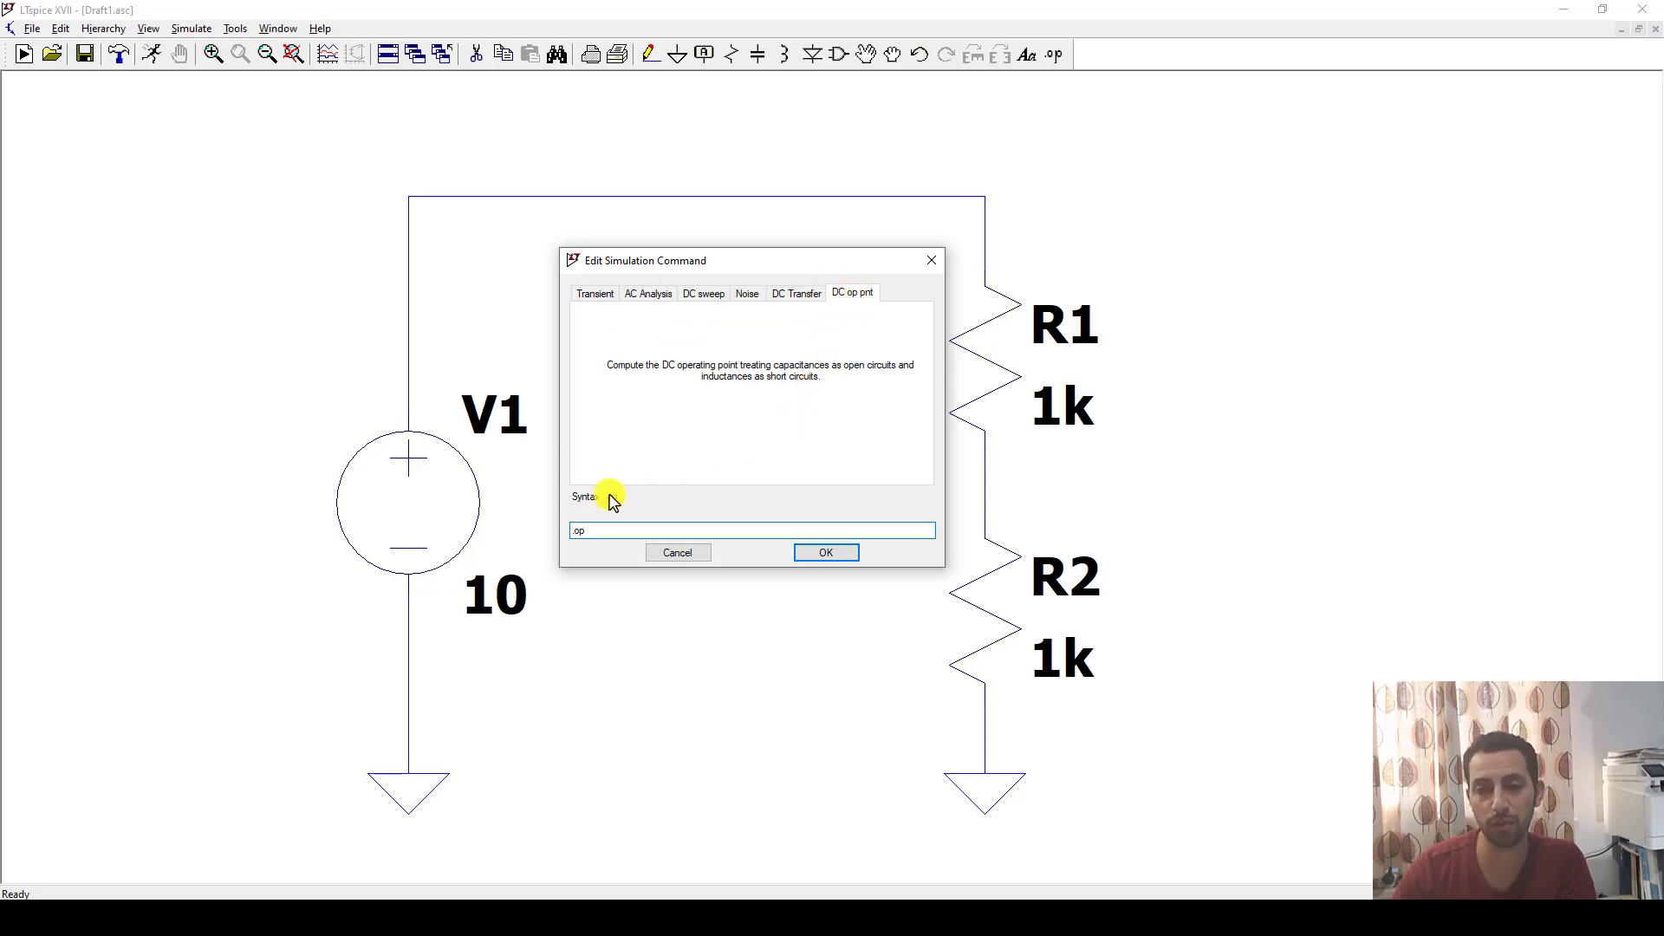
click(592, 535)
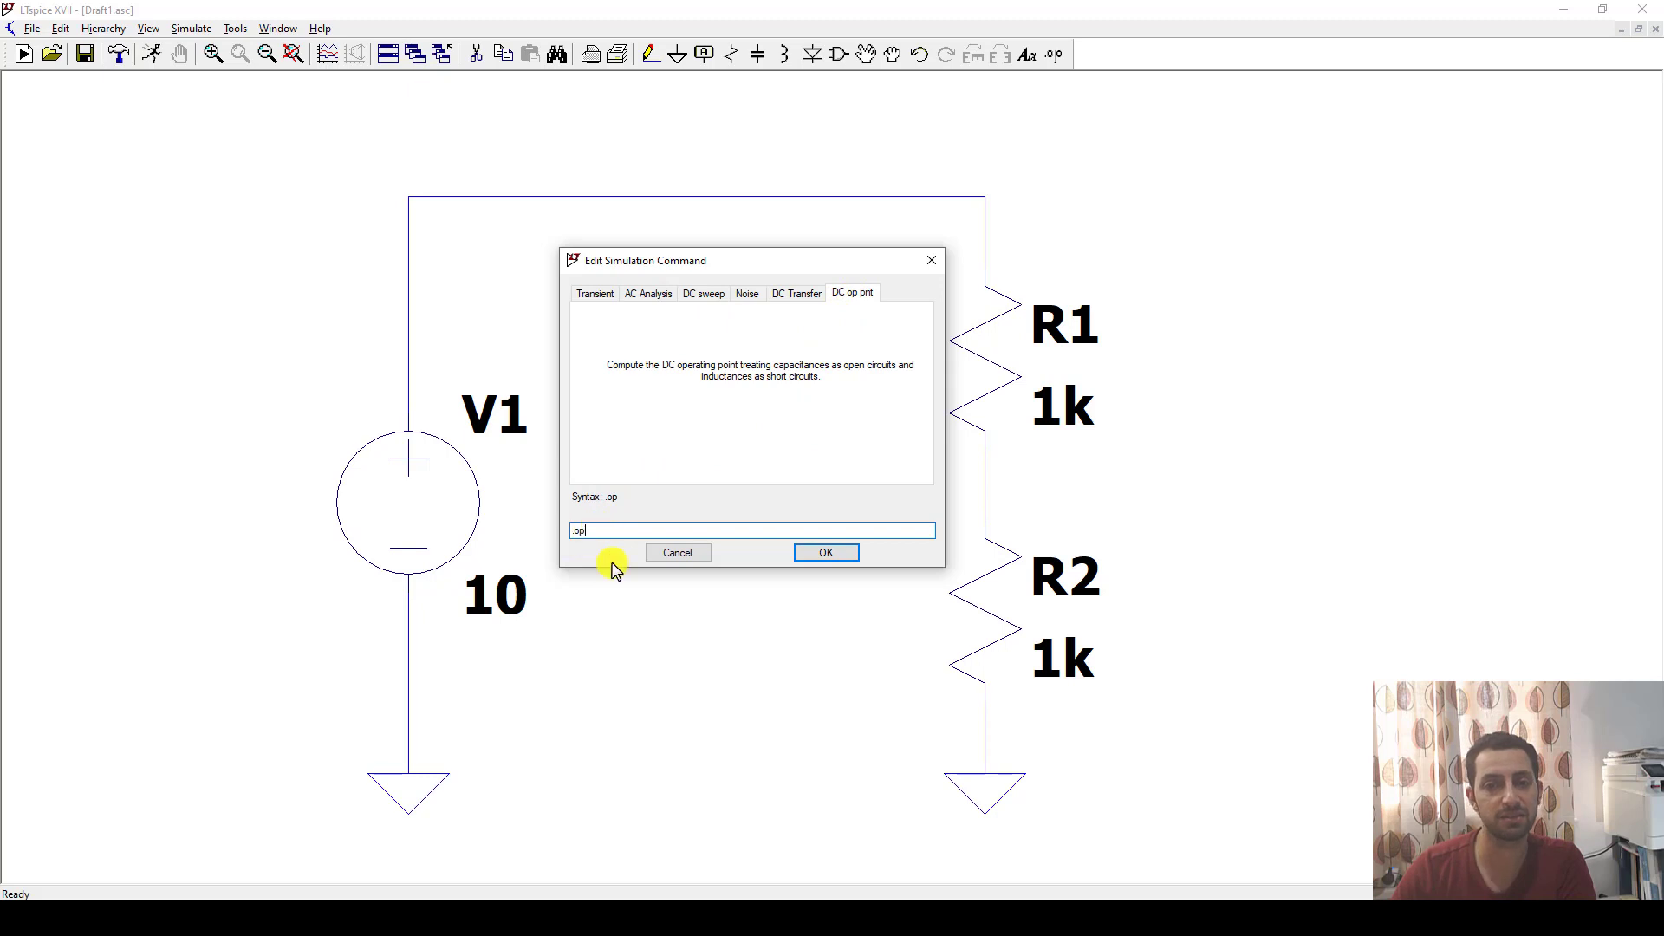
click(618, 532)
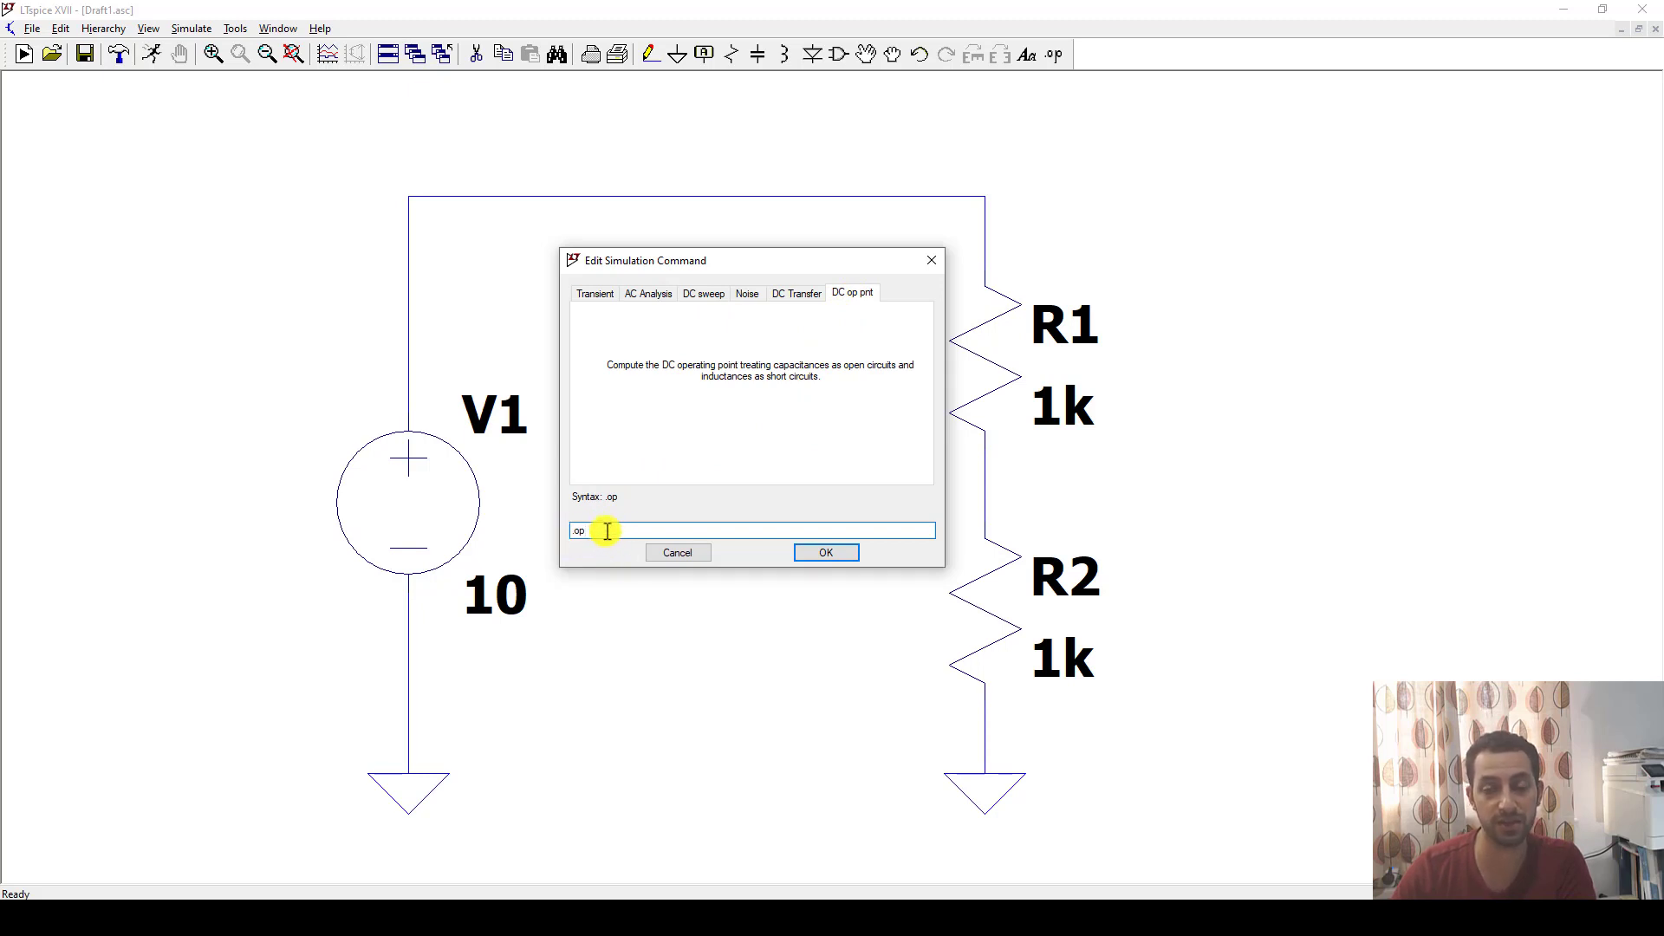
click(826, 553)
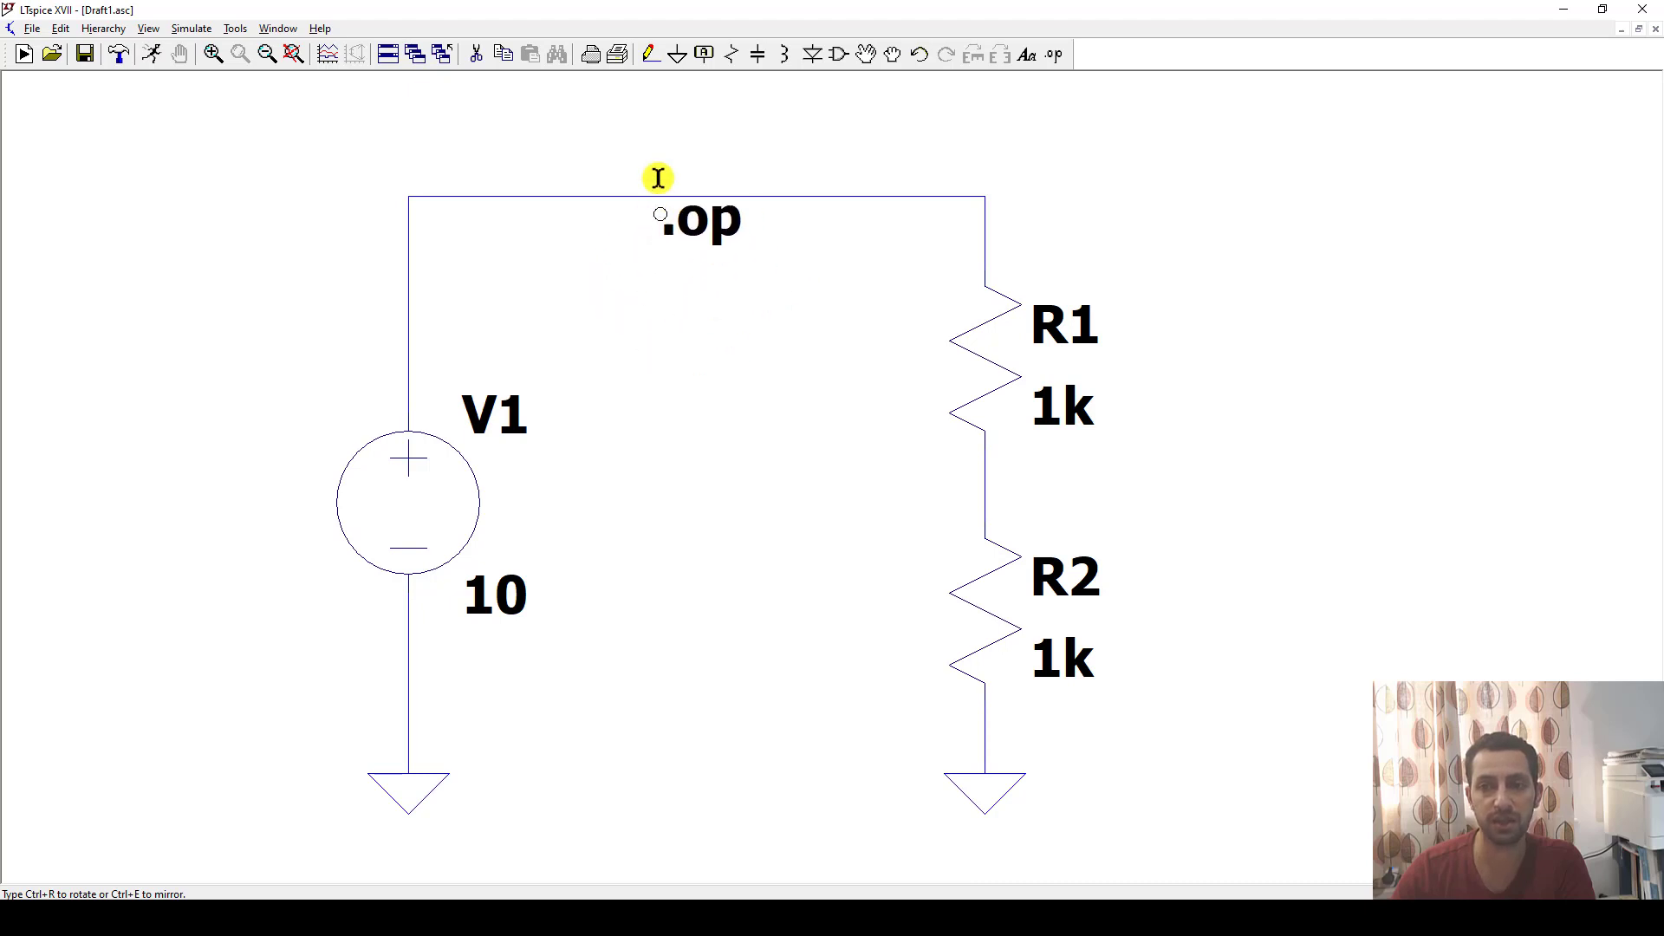
click(623, 136)
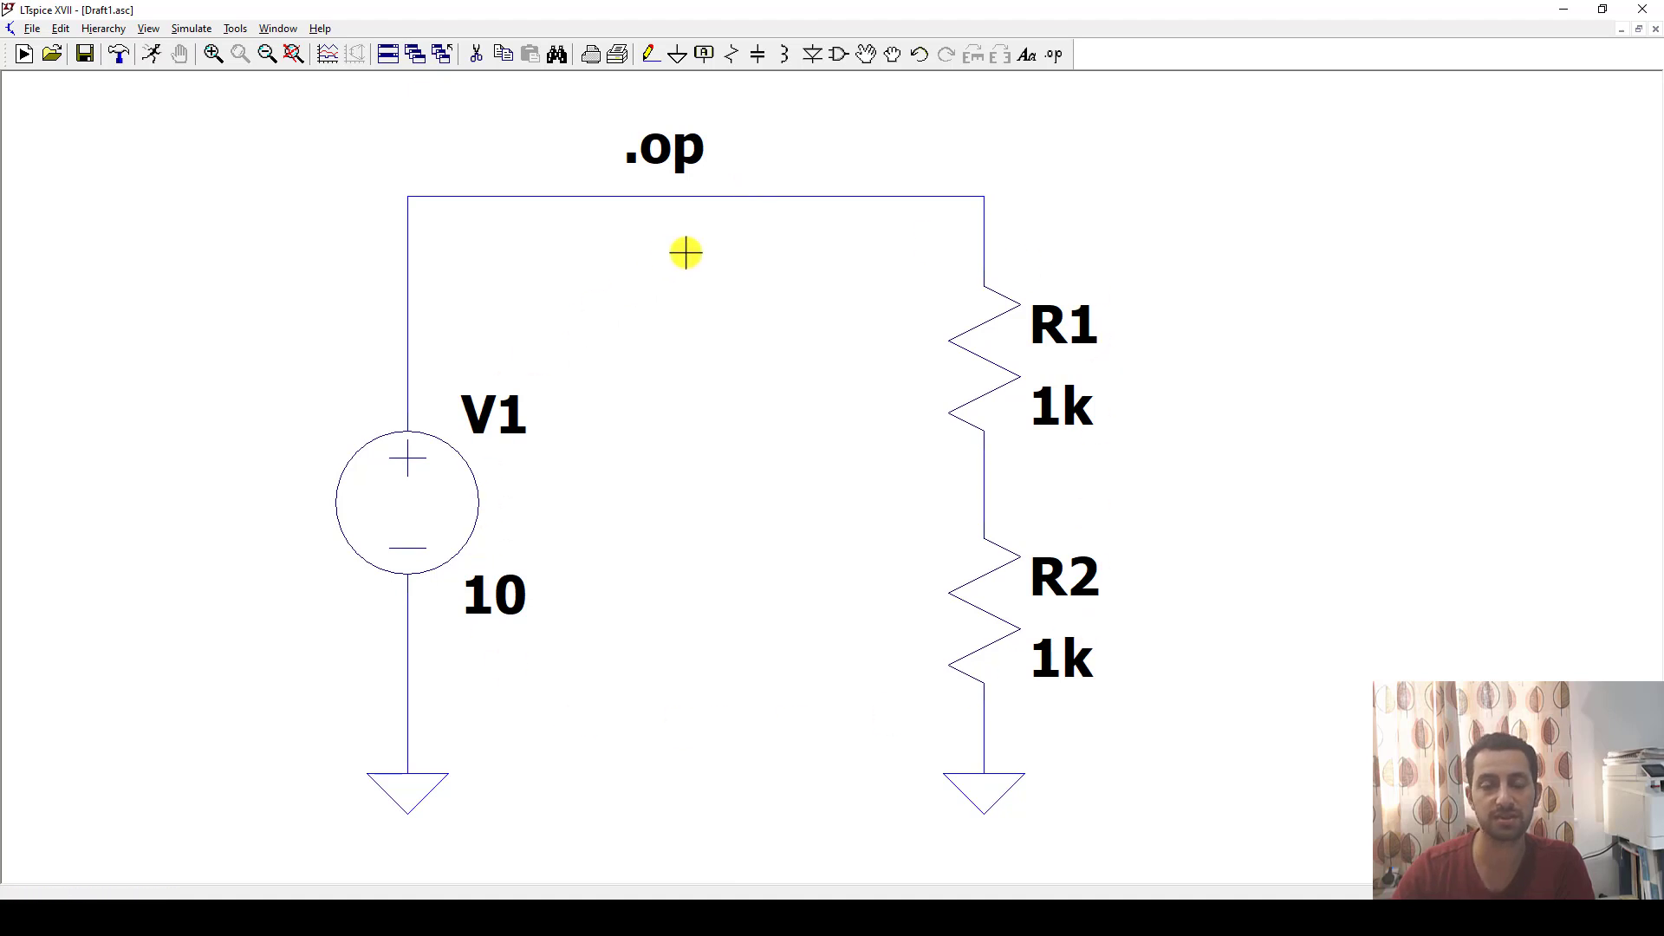
Run the operating point simulation, examine the node voltages and device currents beside the circuit, and close the results.
click(154, 55)
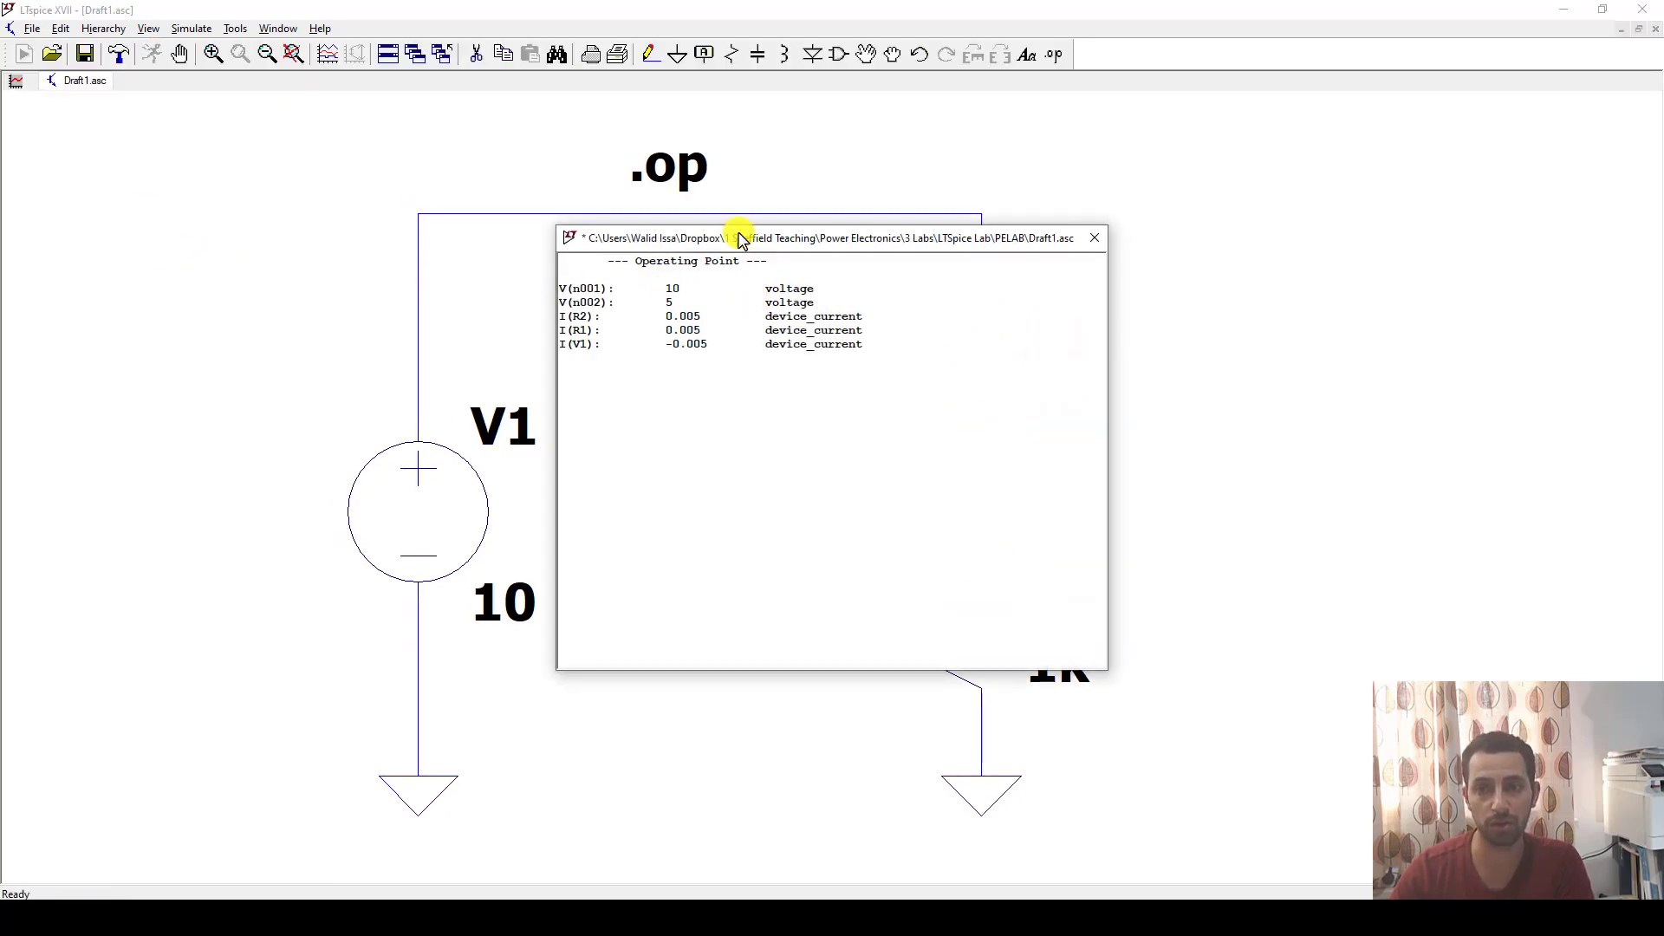
drag(726, 240, 1014, 193)
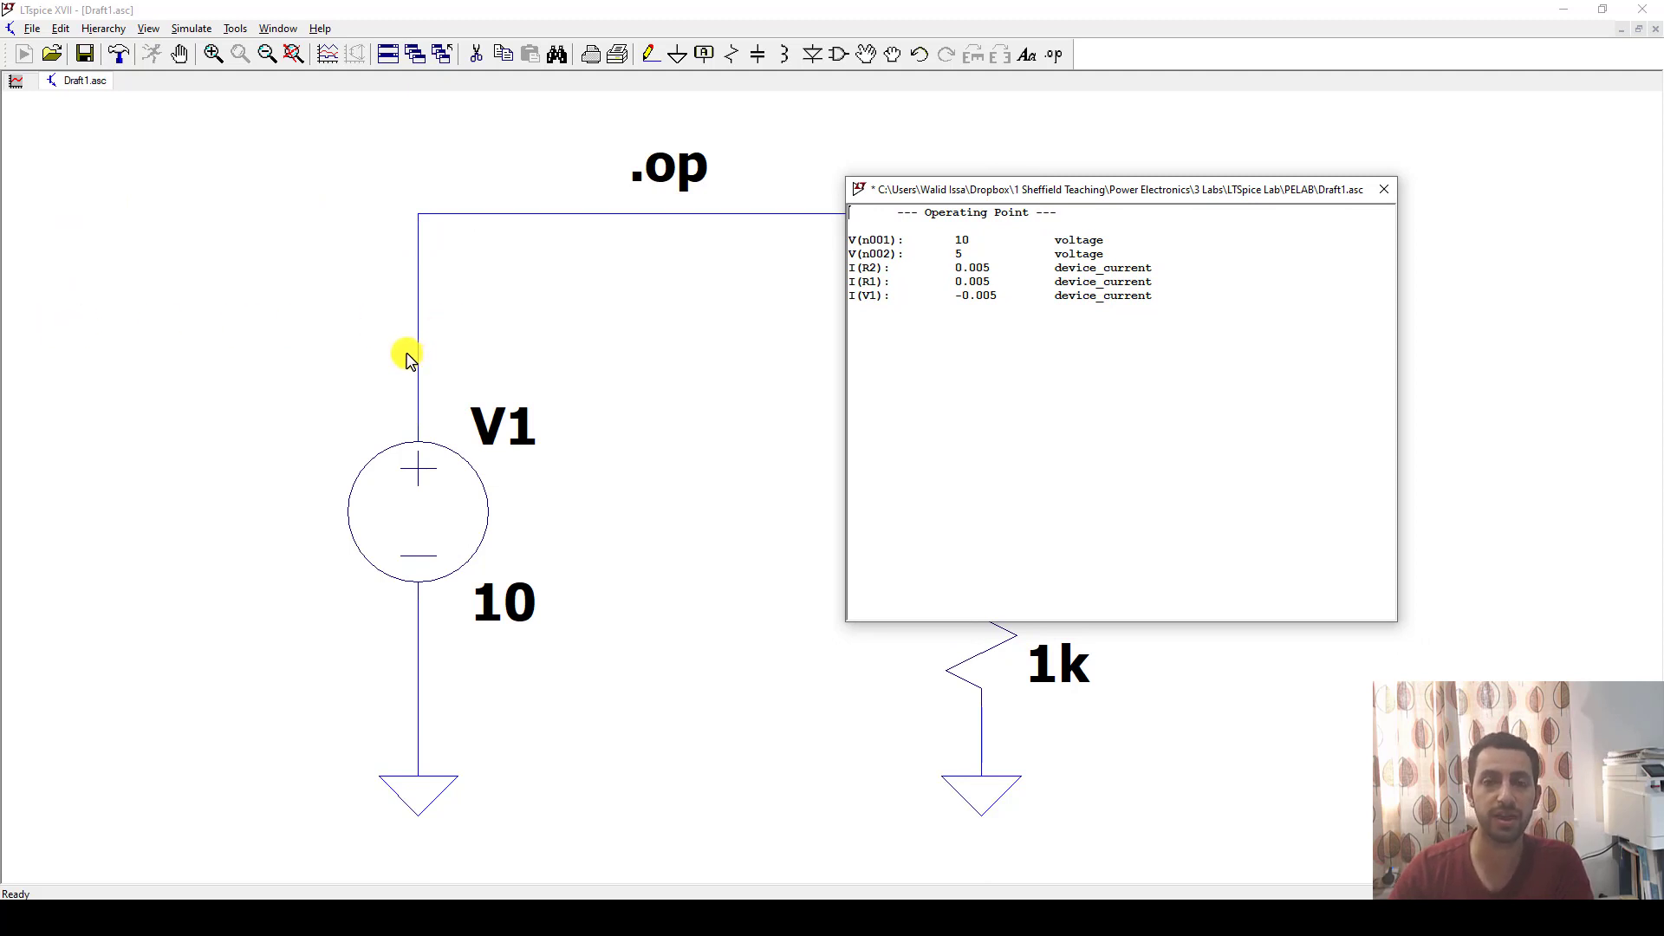
drag(1114, 188, 1107, 242)
drag(887, 290, 1089, 355)
click(965, 260)
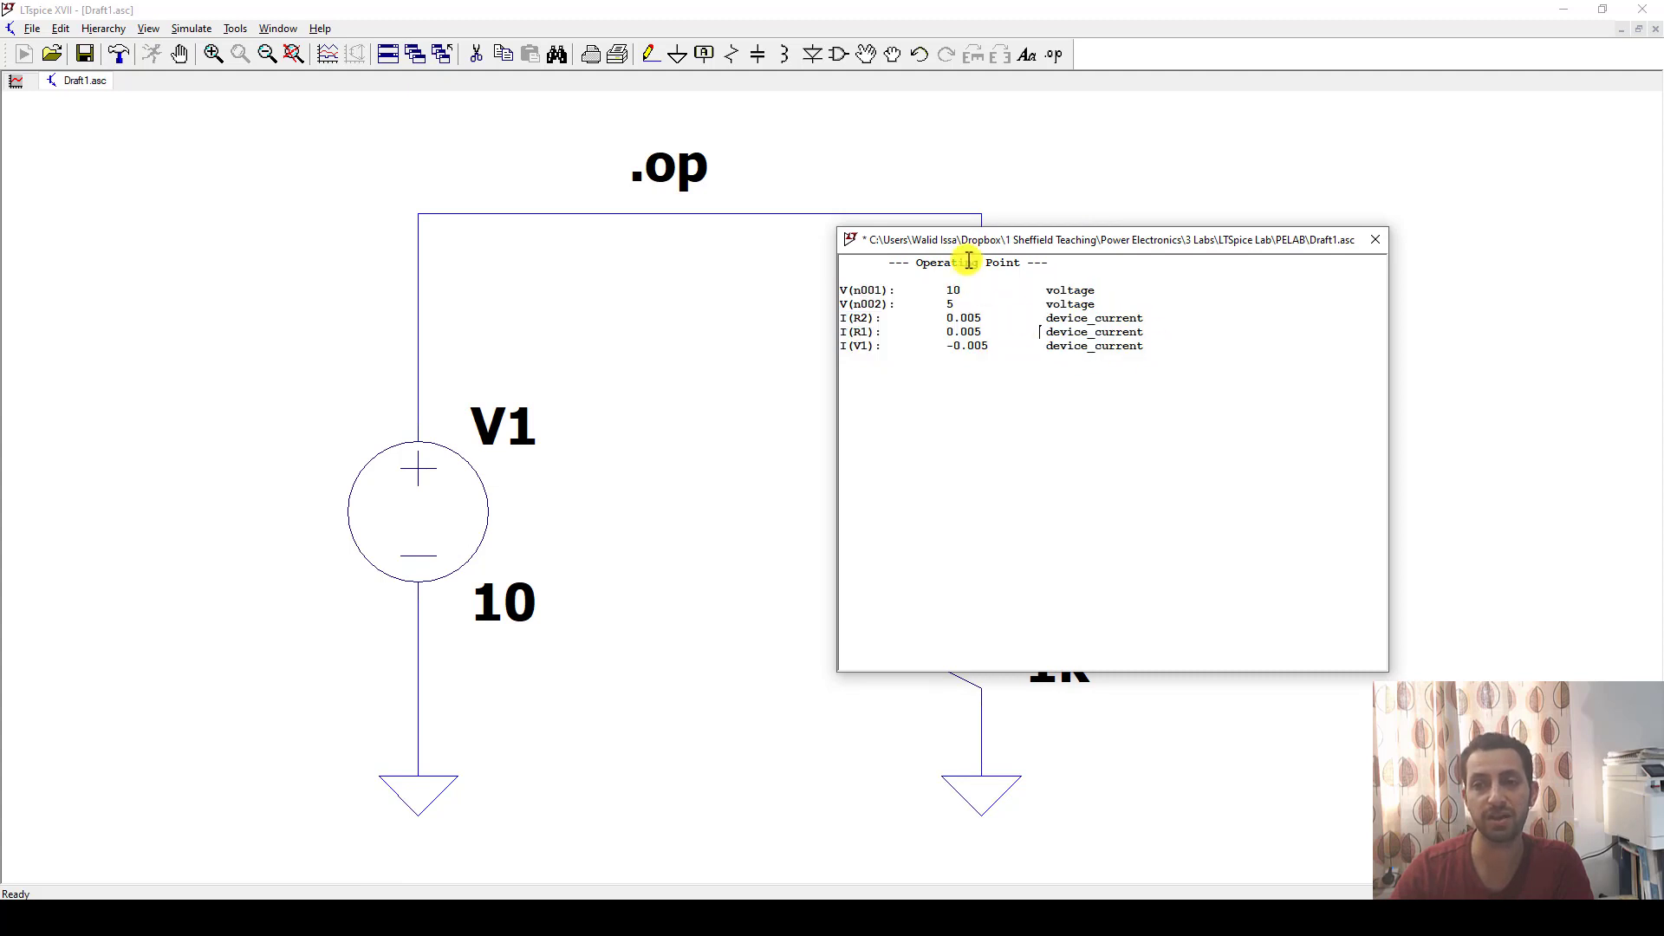
drag(1032, 239, 1304, 211)
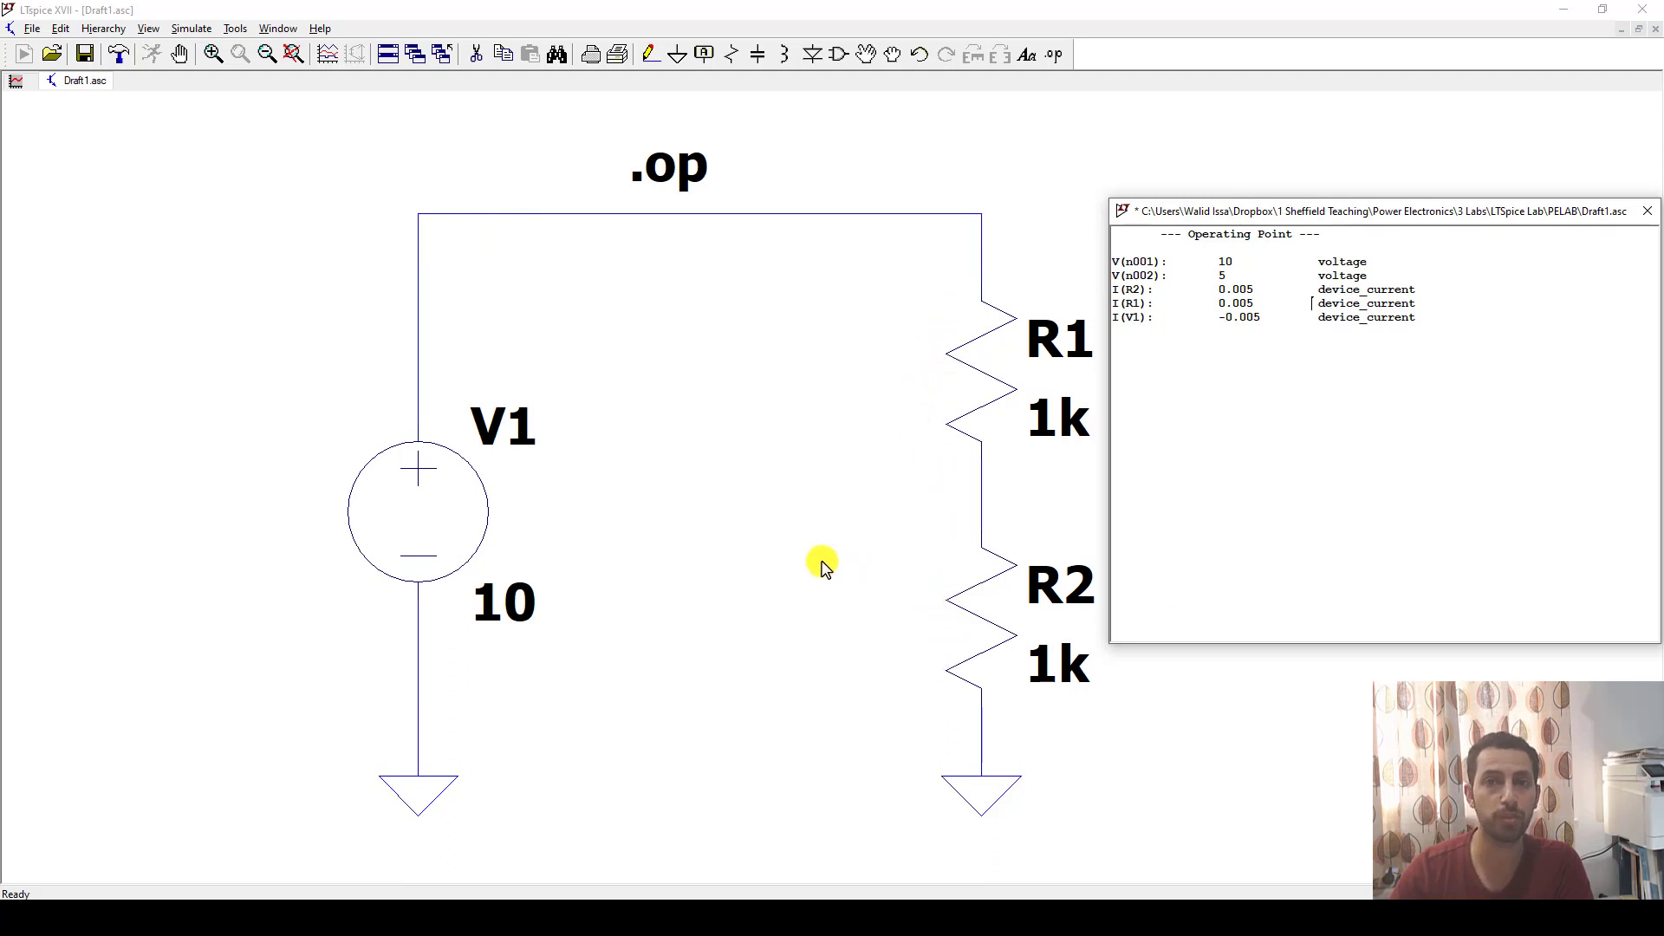
drag(1358, 221, 1304, 242)
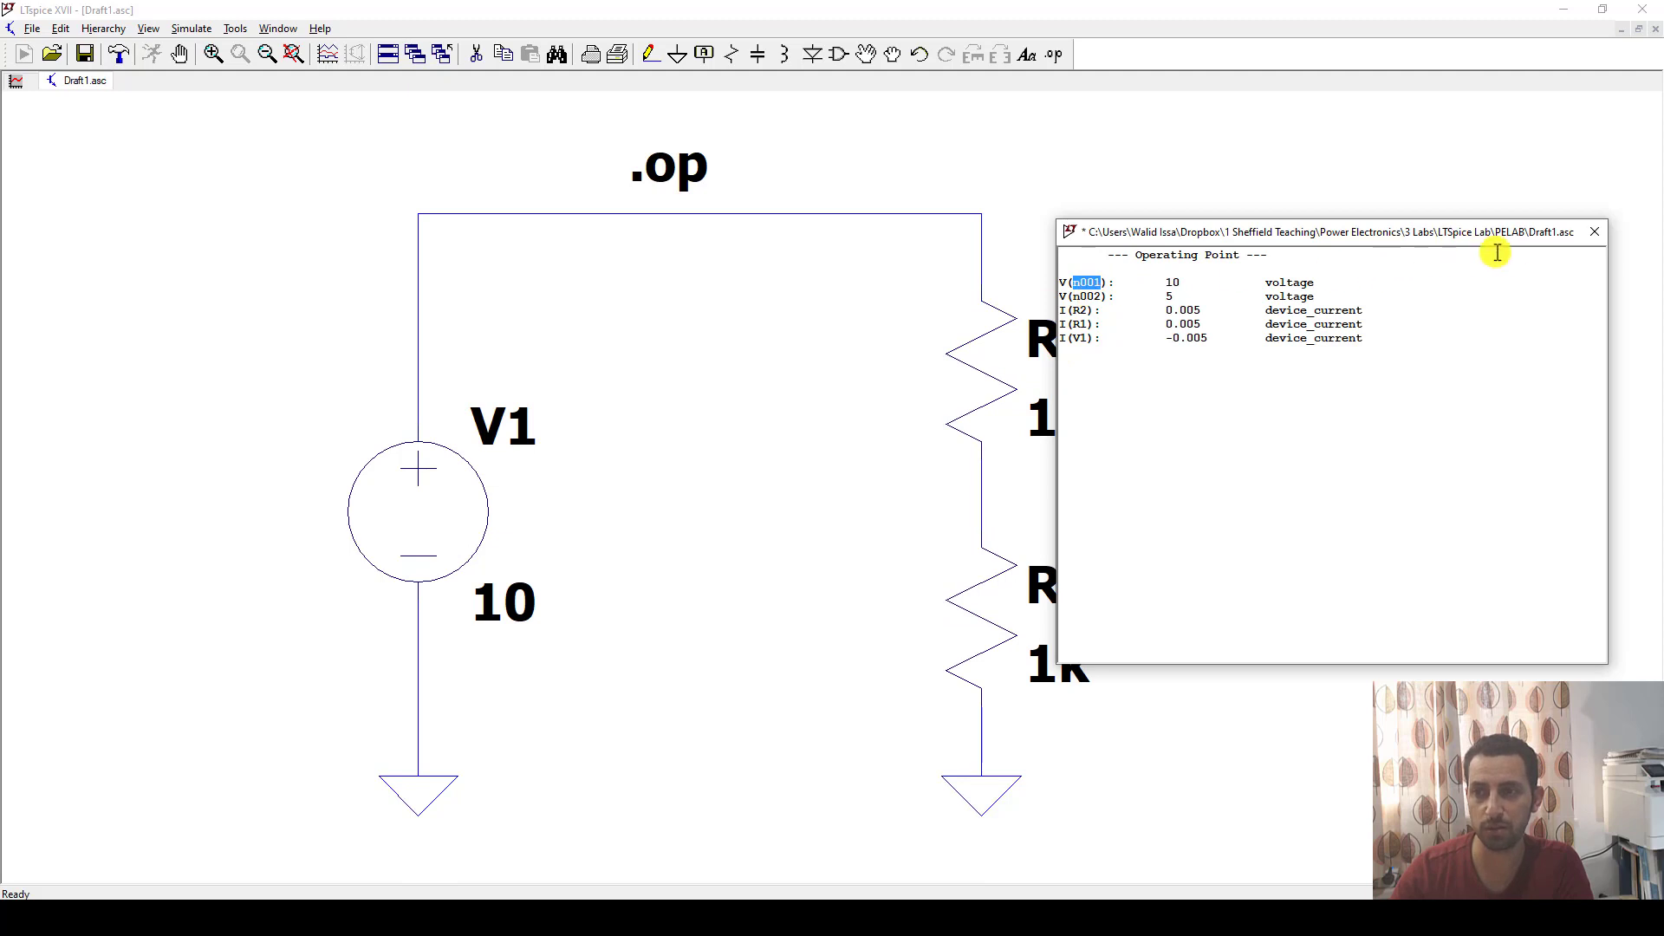
click(1595, 232)
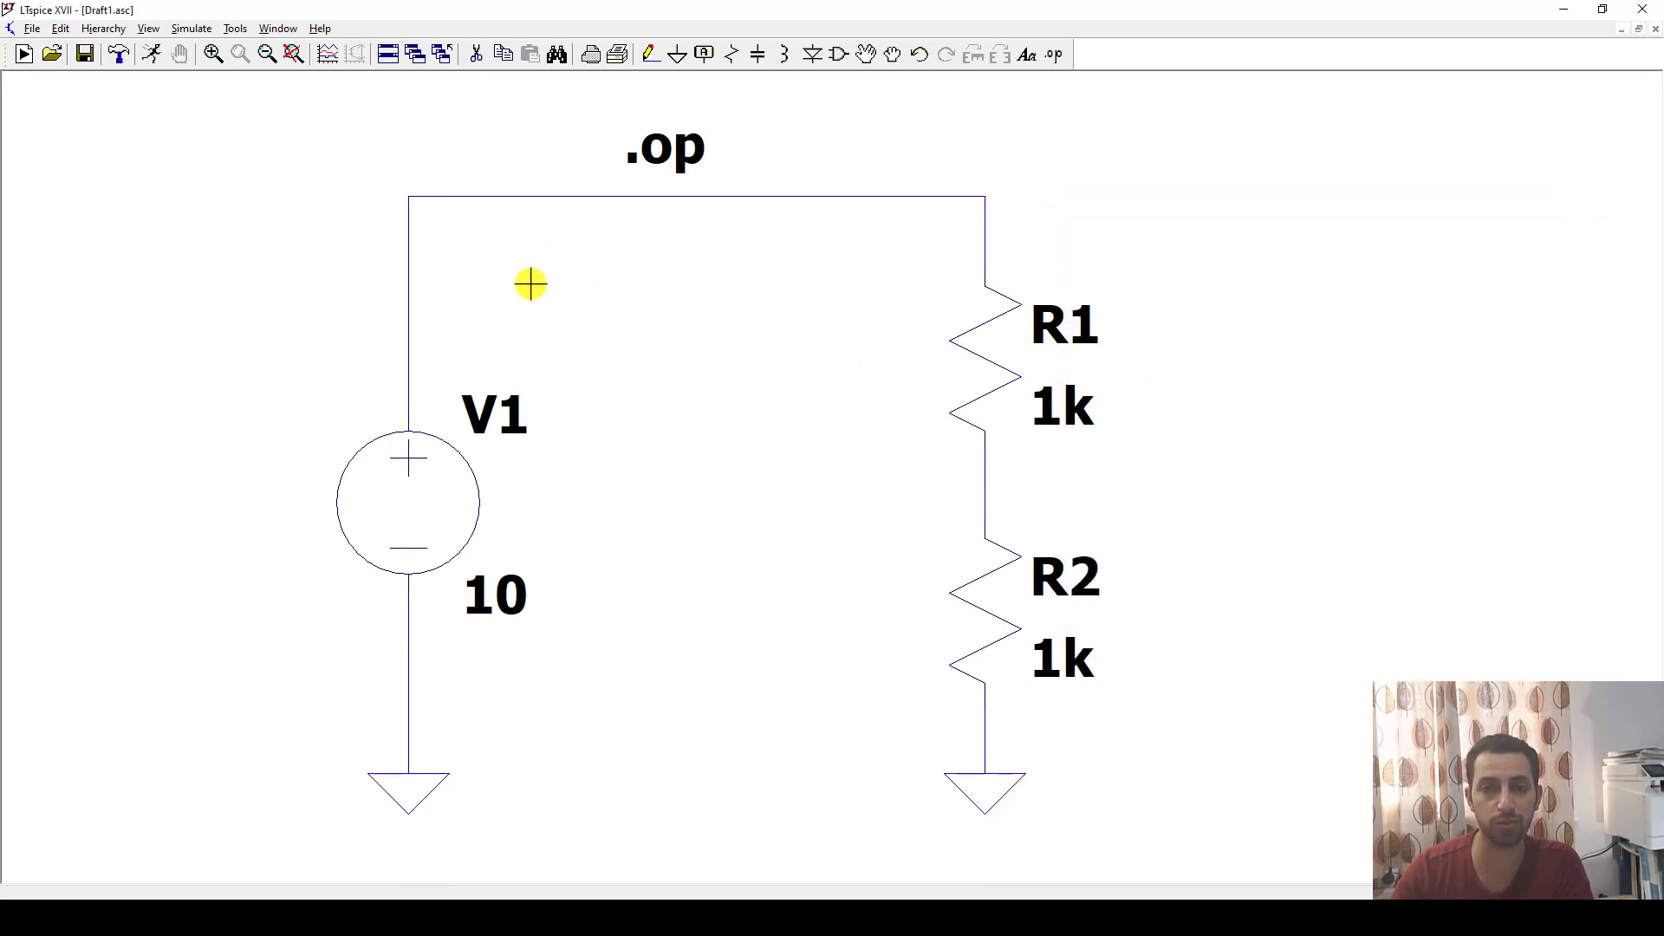
Add a net label Vs beside the upper-left corner of the circuit and wire it to the node above V1.
mouse_move(411, 199)
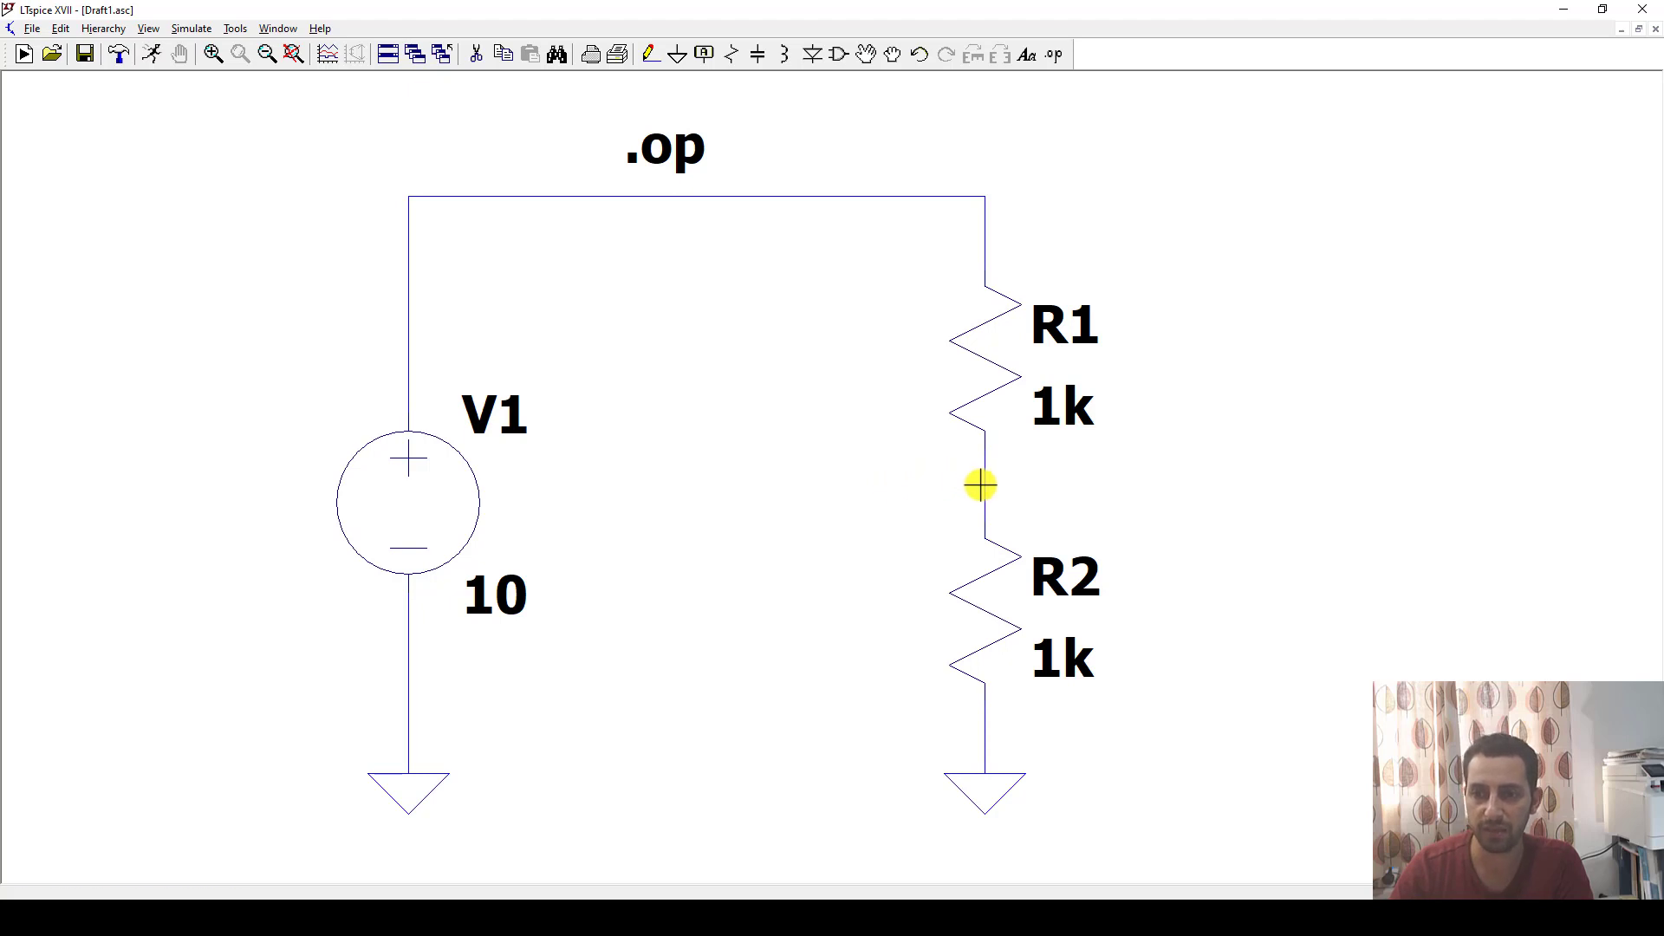
mouse_move(981, 477)
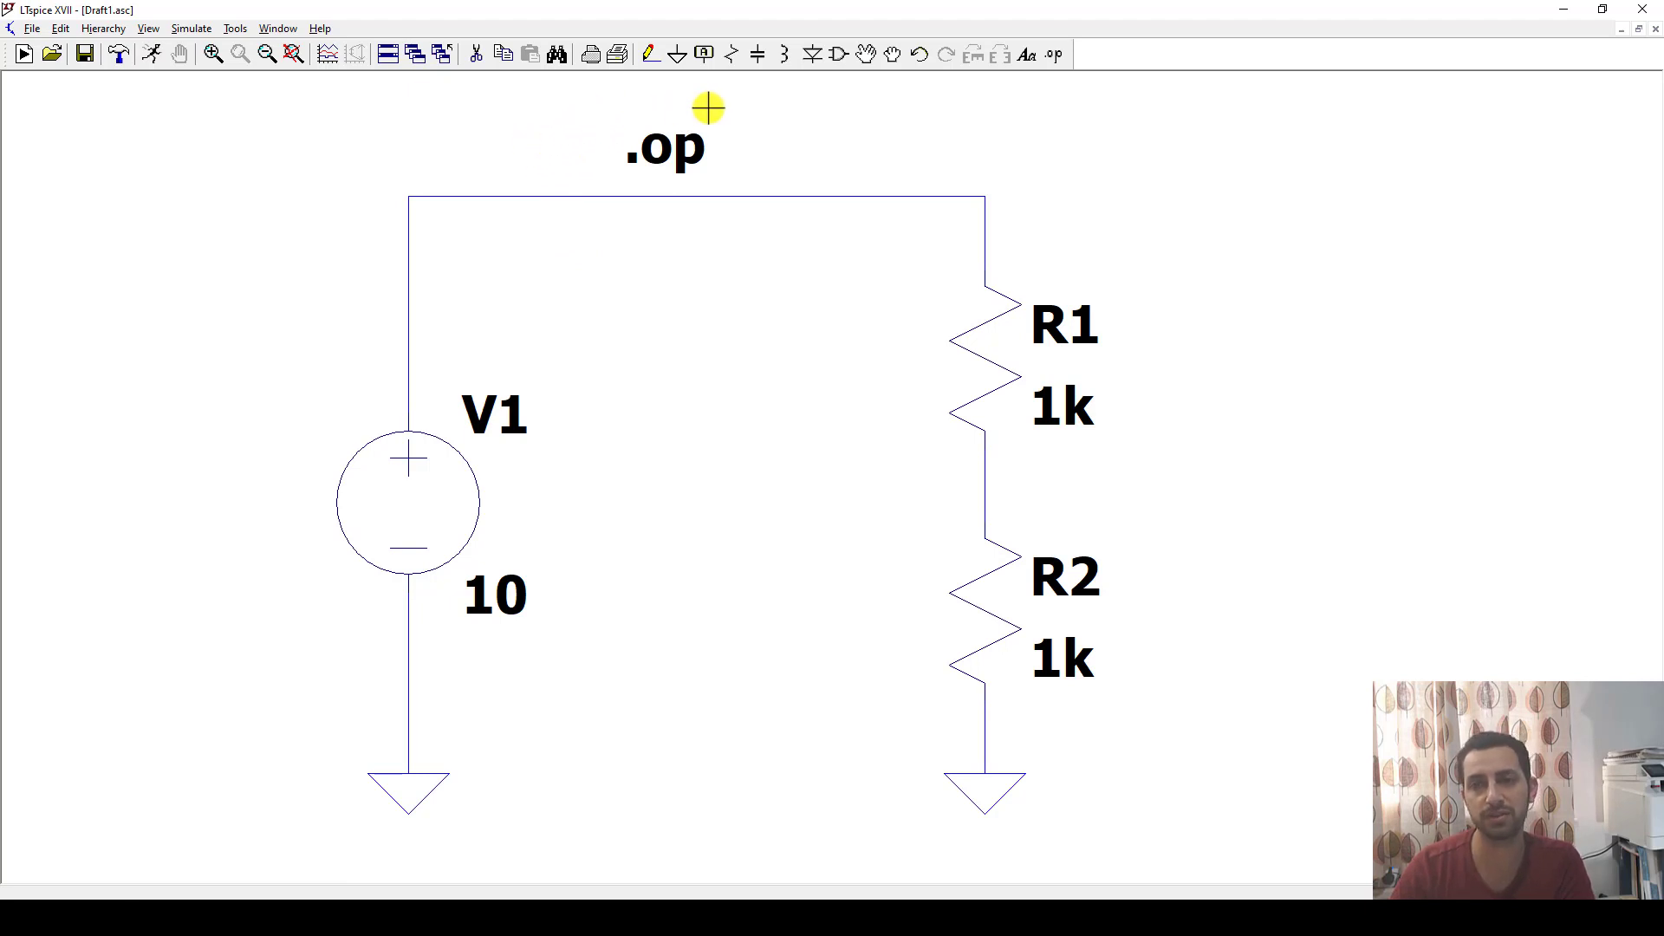
click(704, 56)
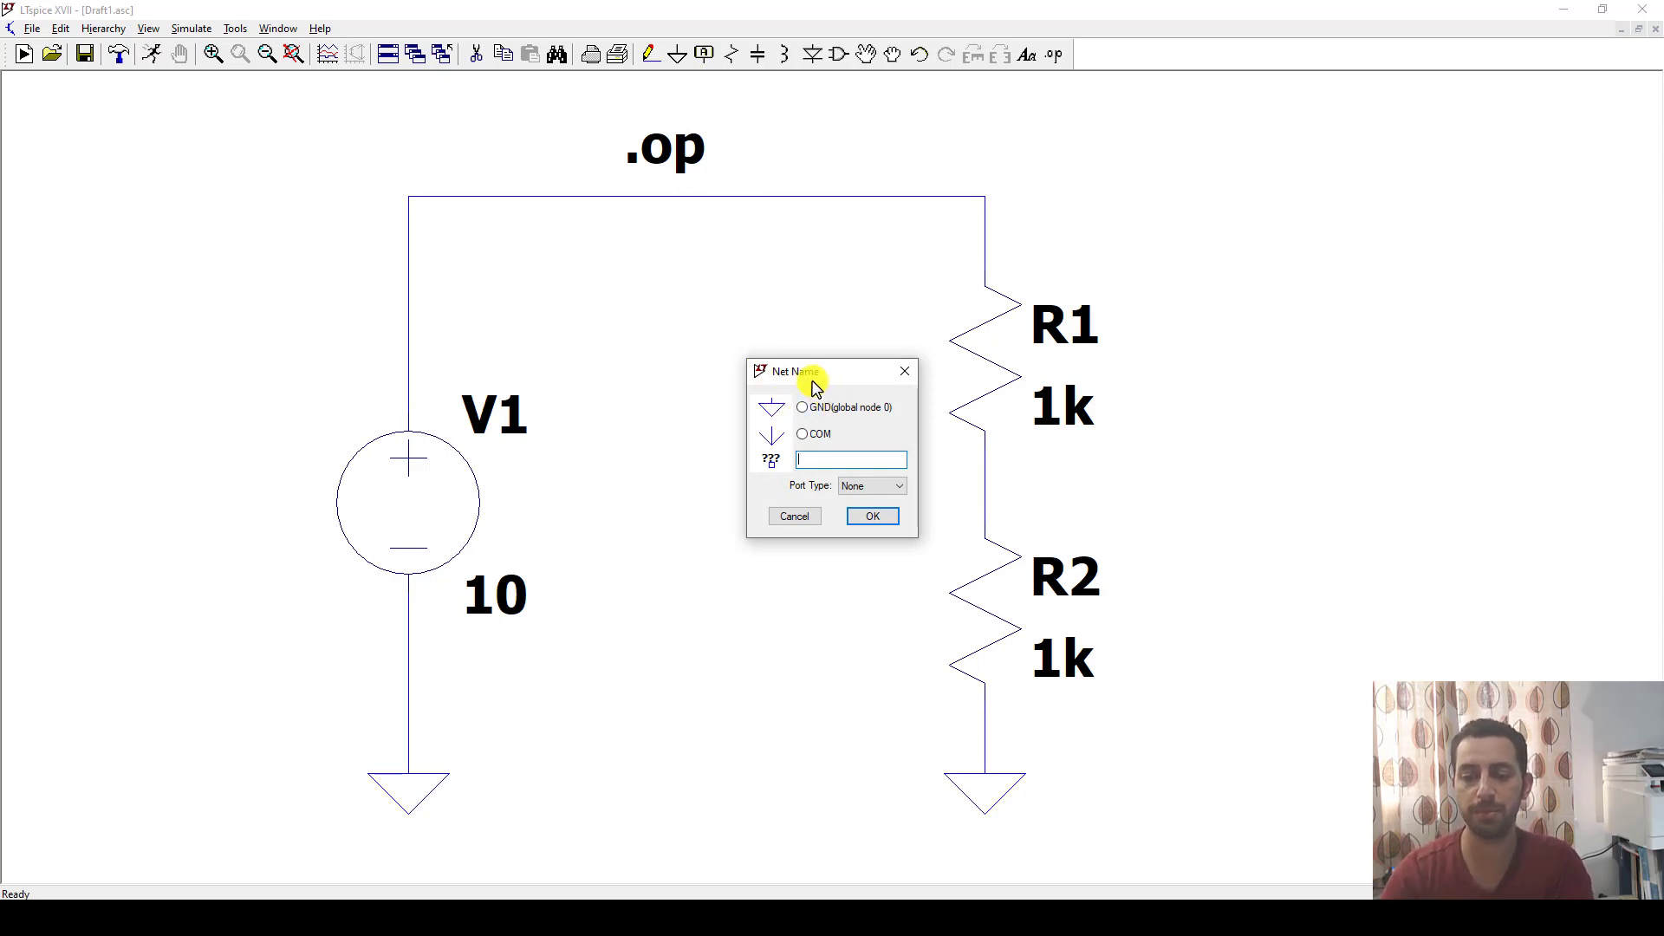
click(871, 518)
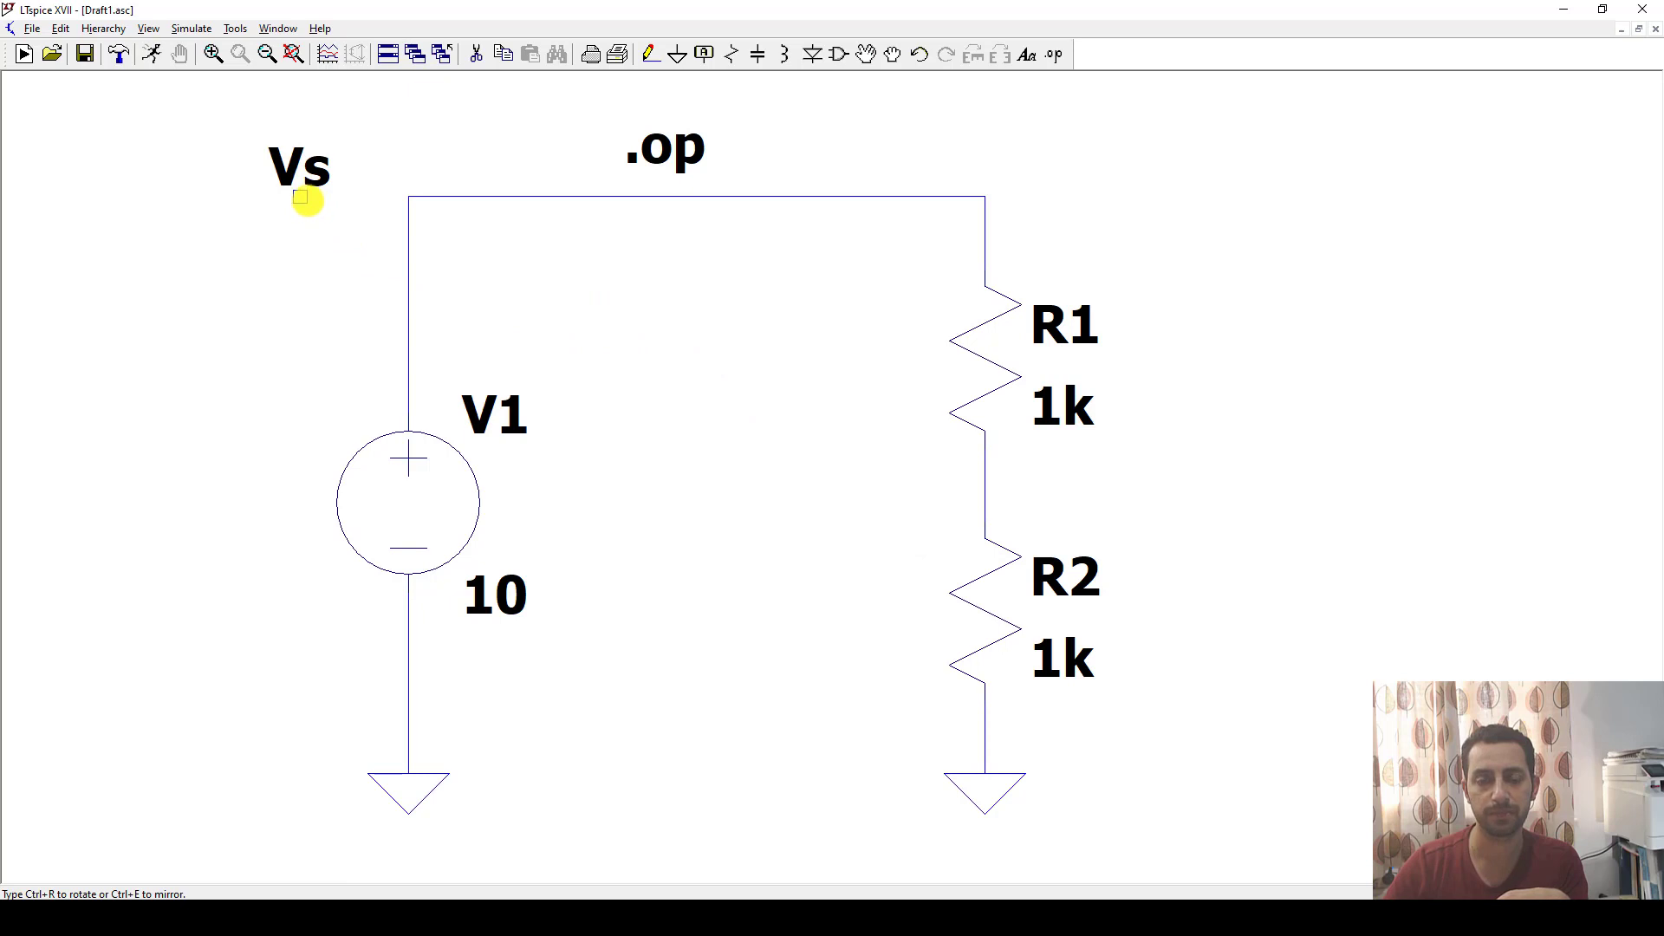
click(300, 196)
key(Escape)
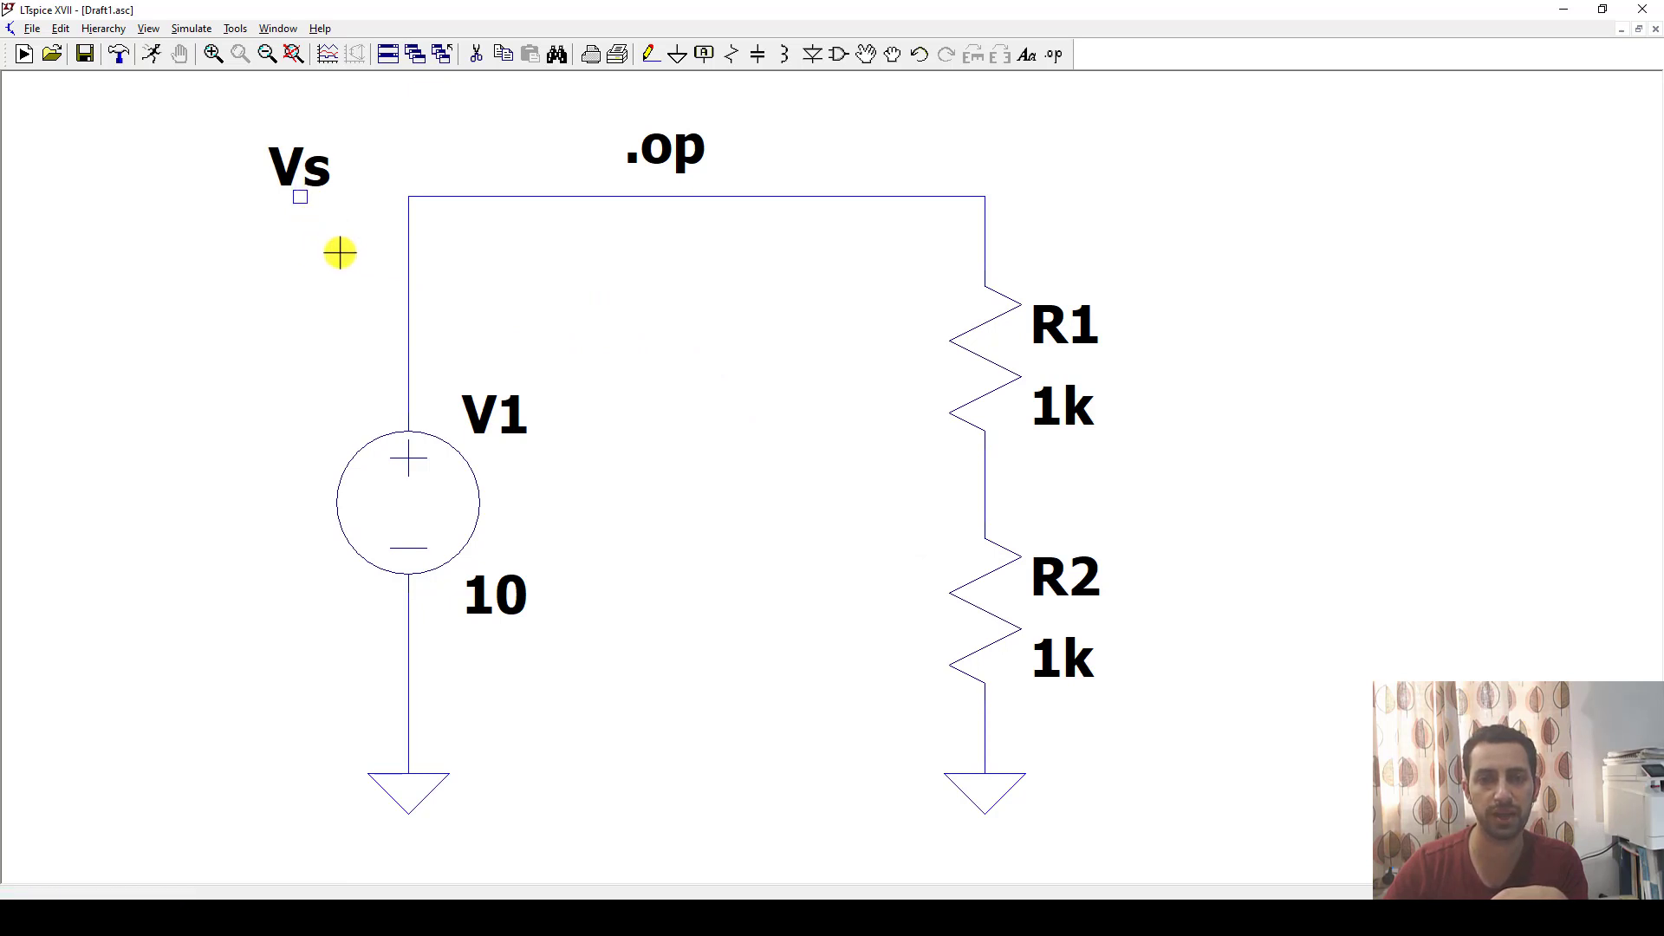
key(F3)
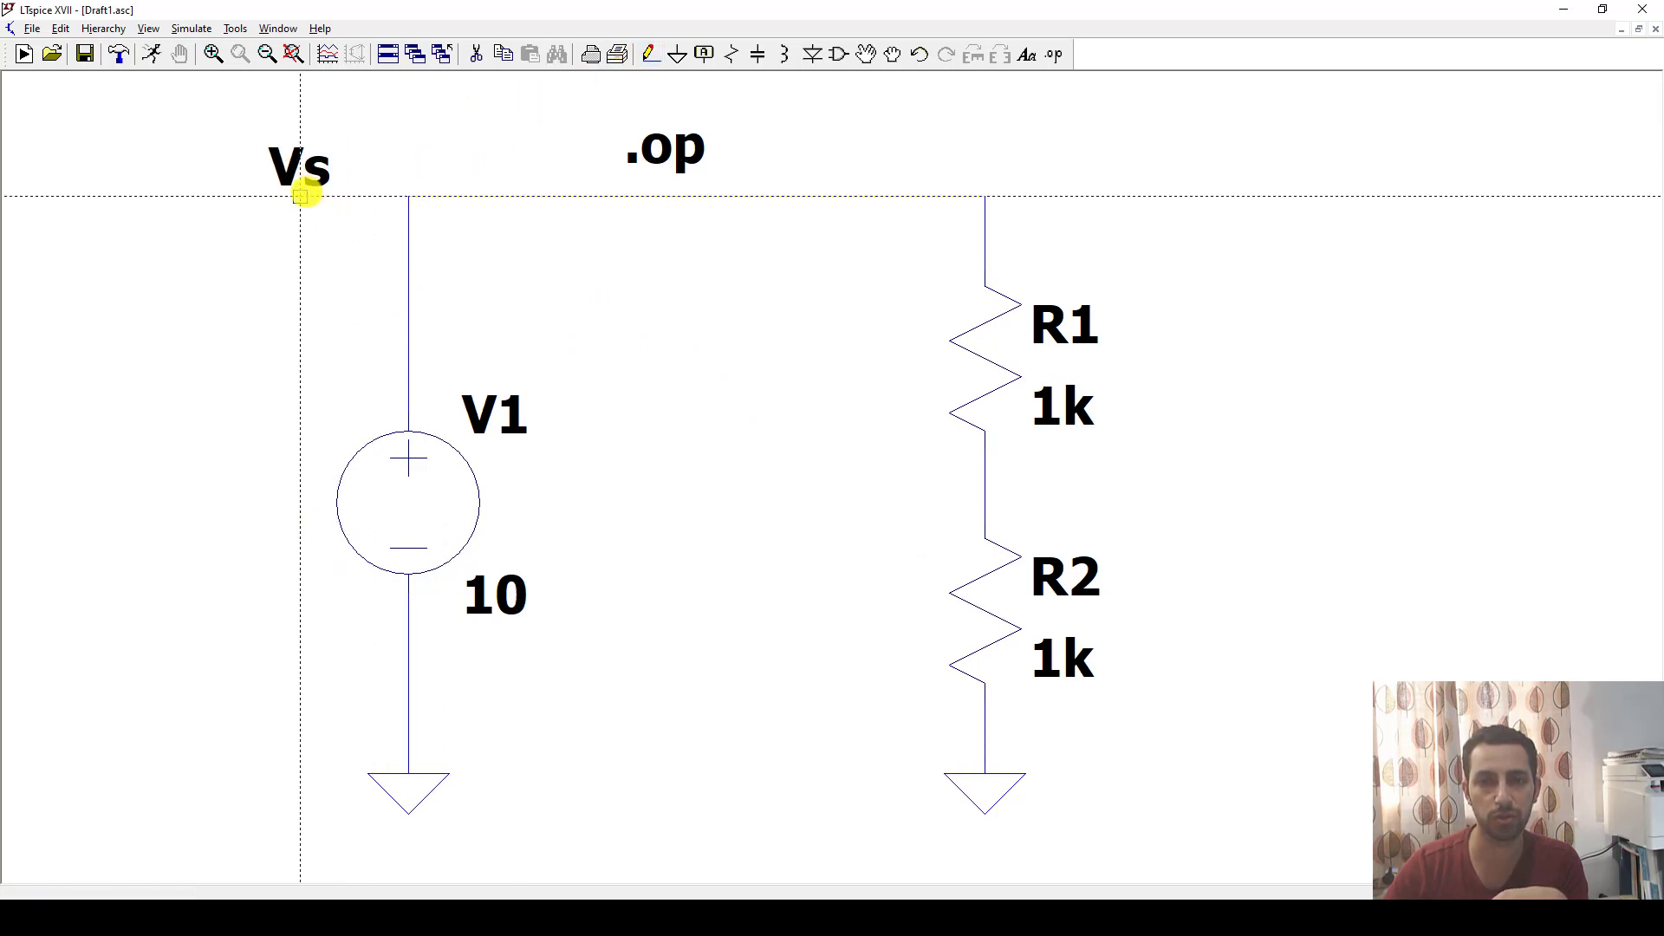
click(300, 196)
click(408, 196)
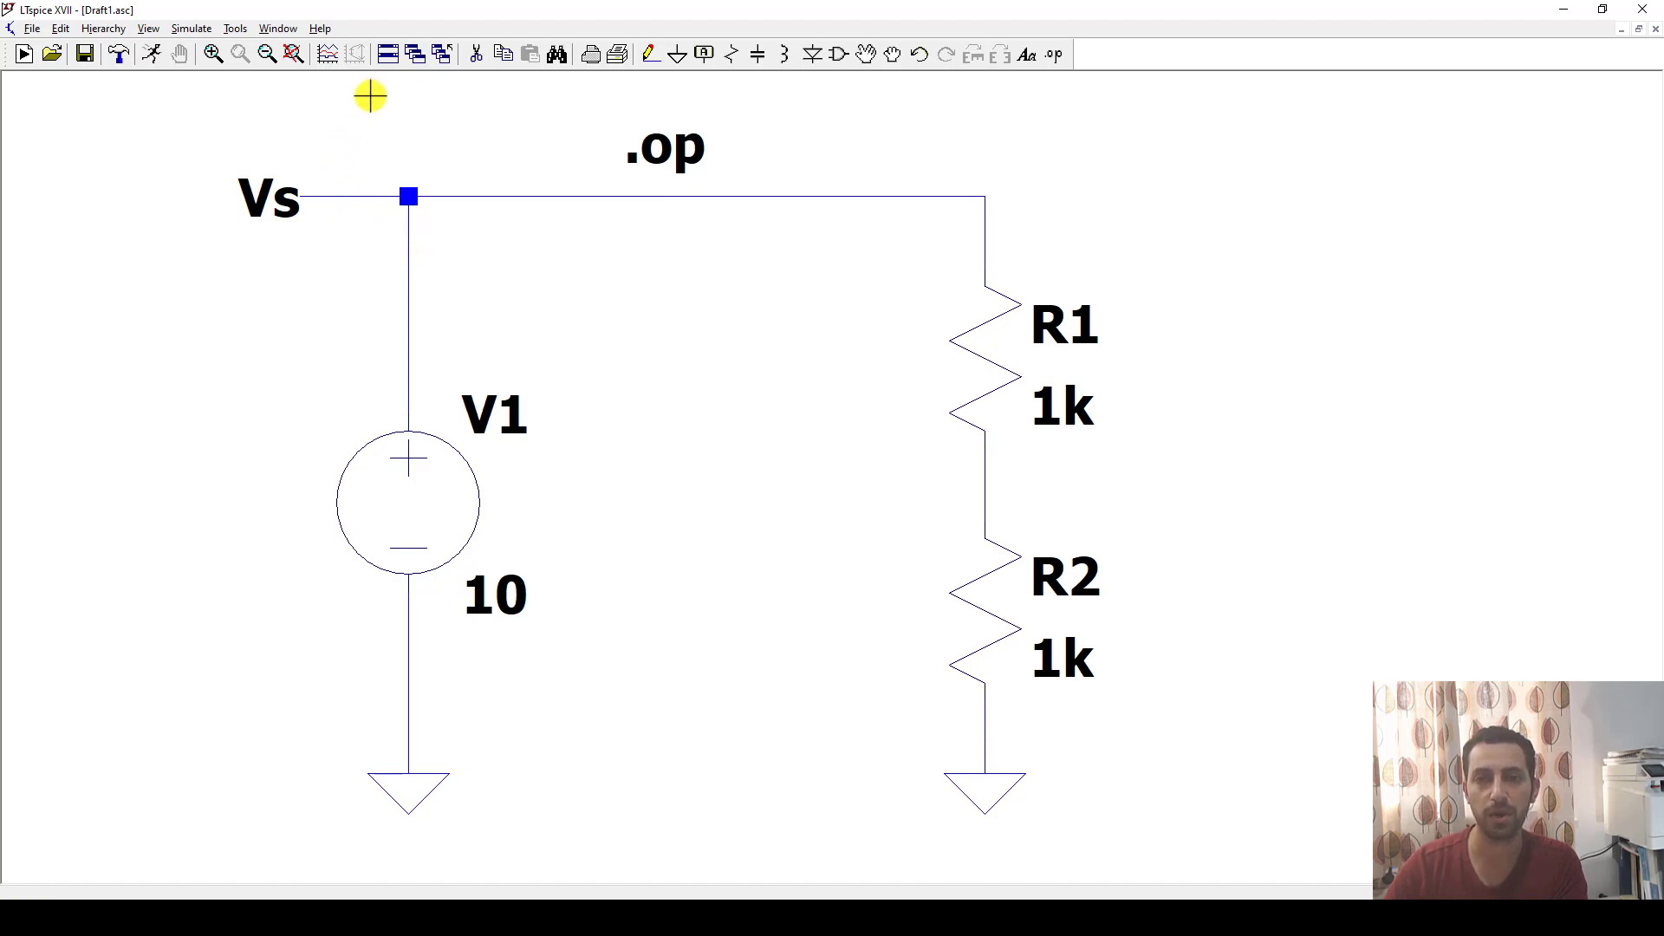
Add a net label Vo to the right of the resistors and wire it to the node between R1 and R2.
click(704, 55)
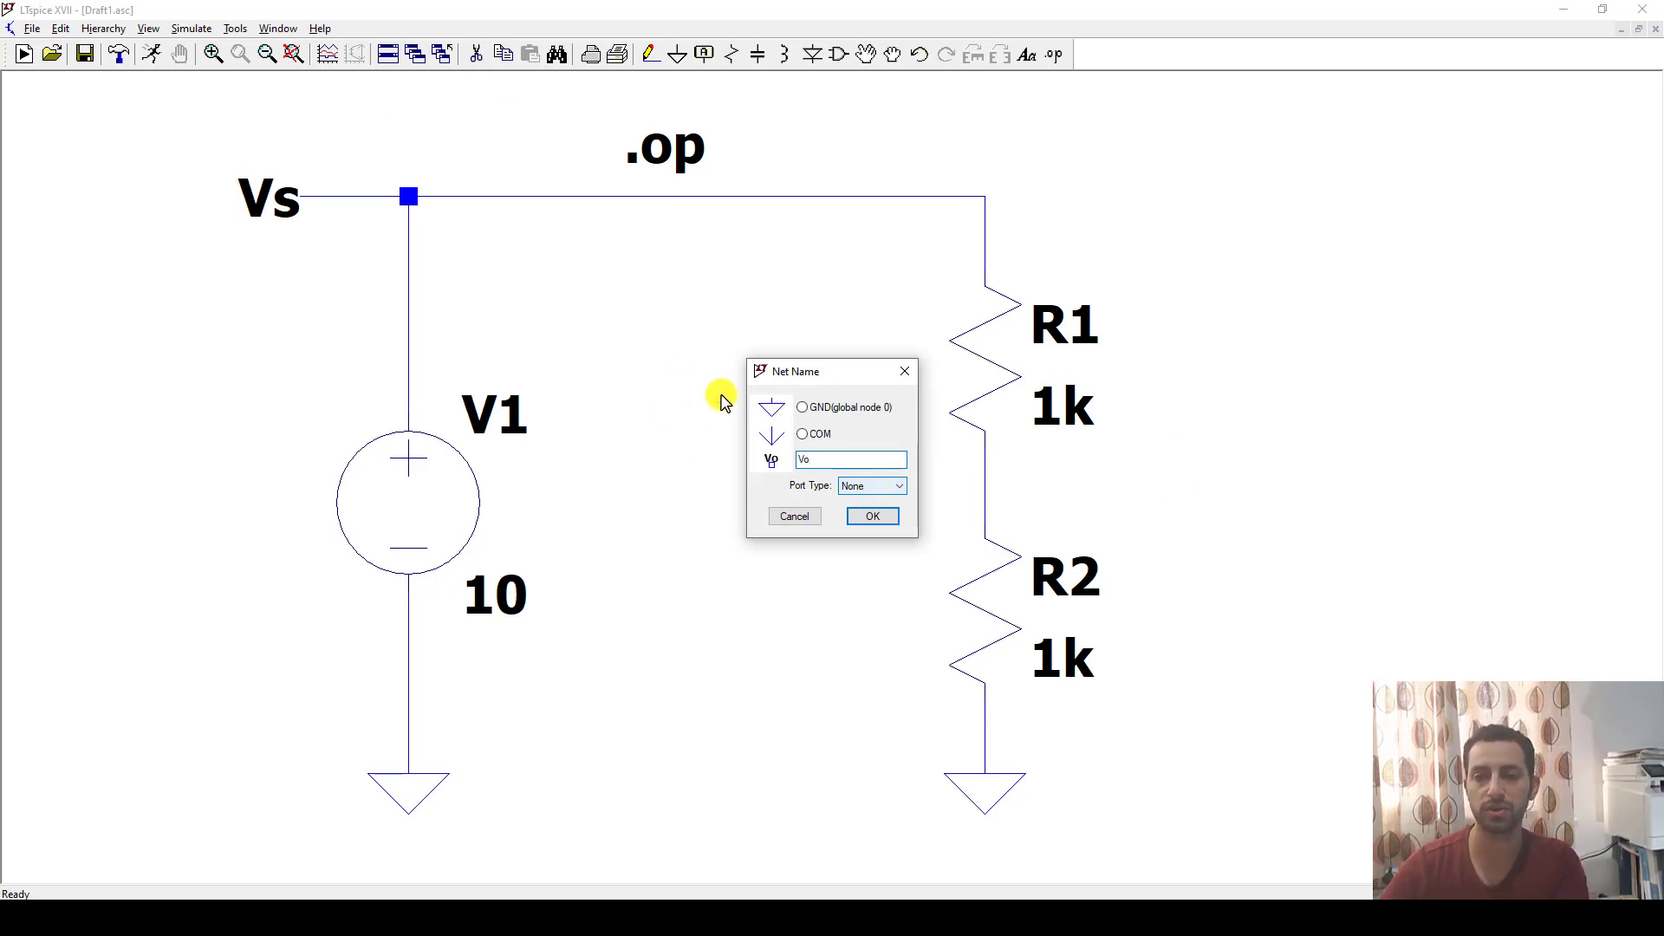
click(891, 518)
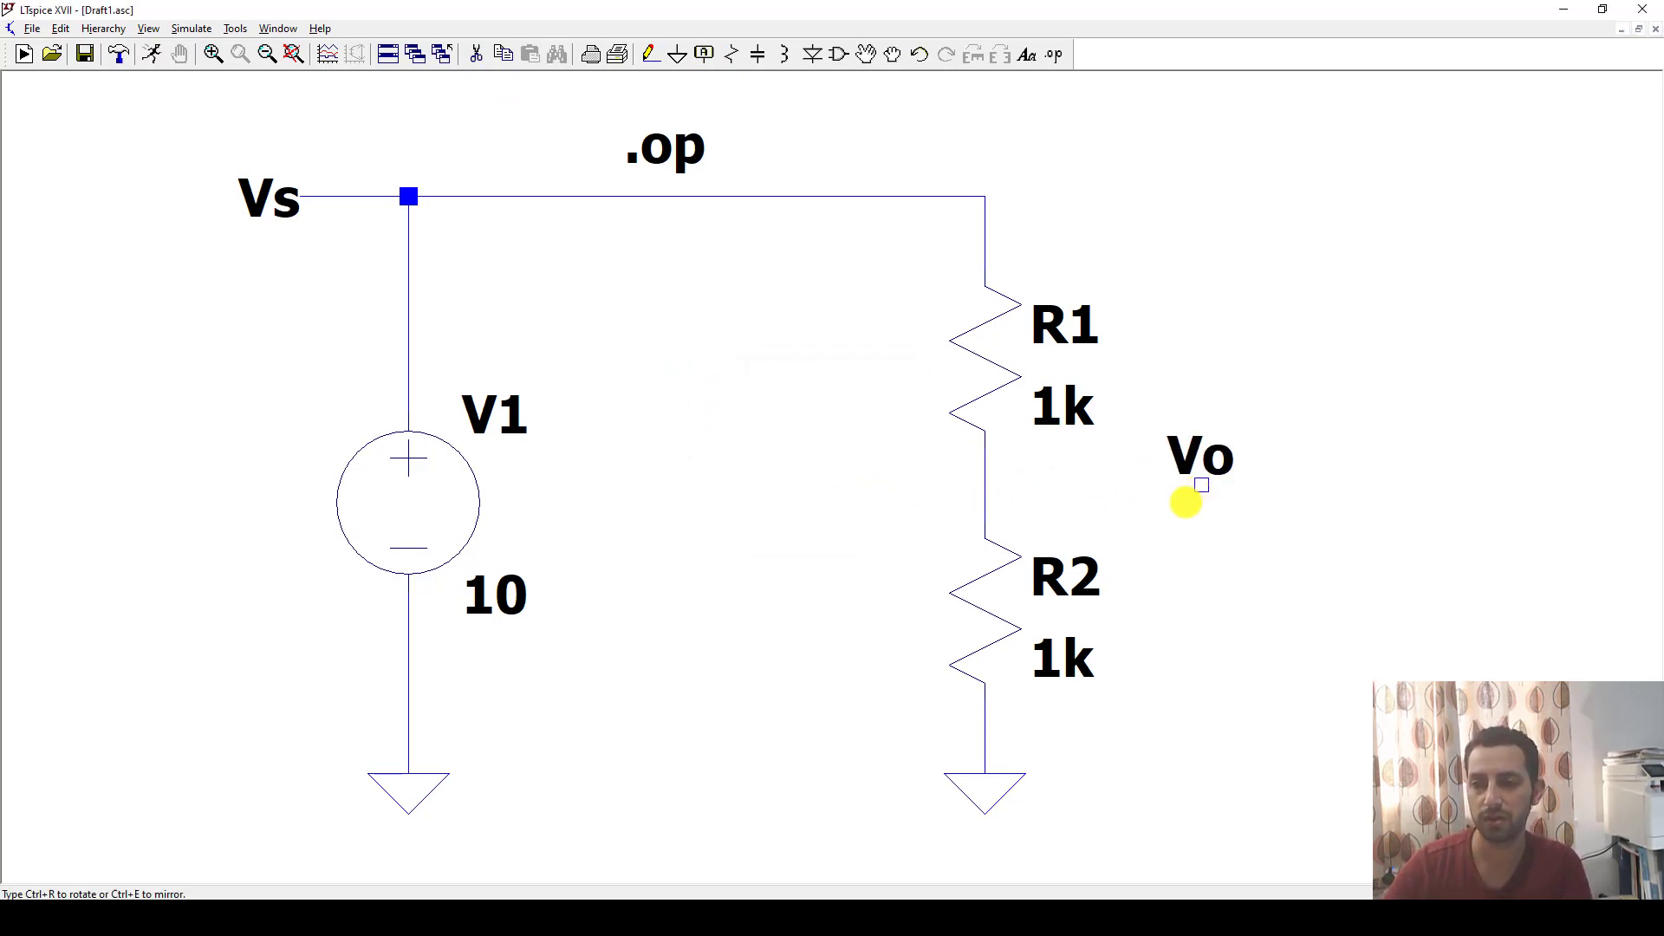
click(1186, 500)
key(Escape)
click(649, 54)
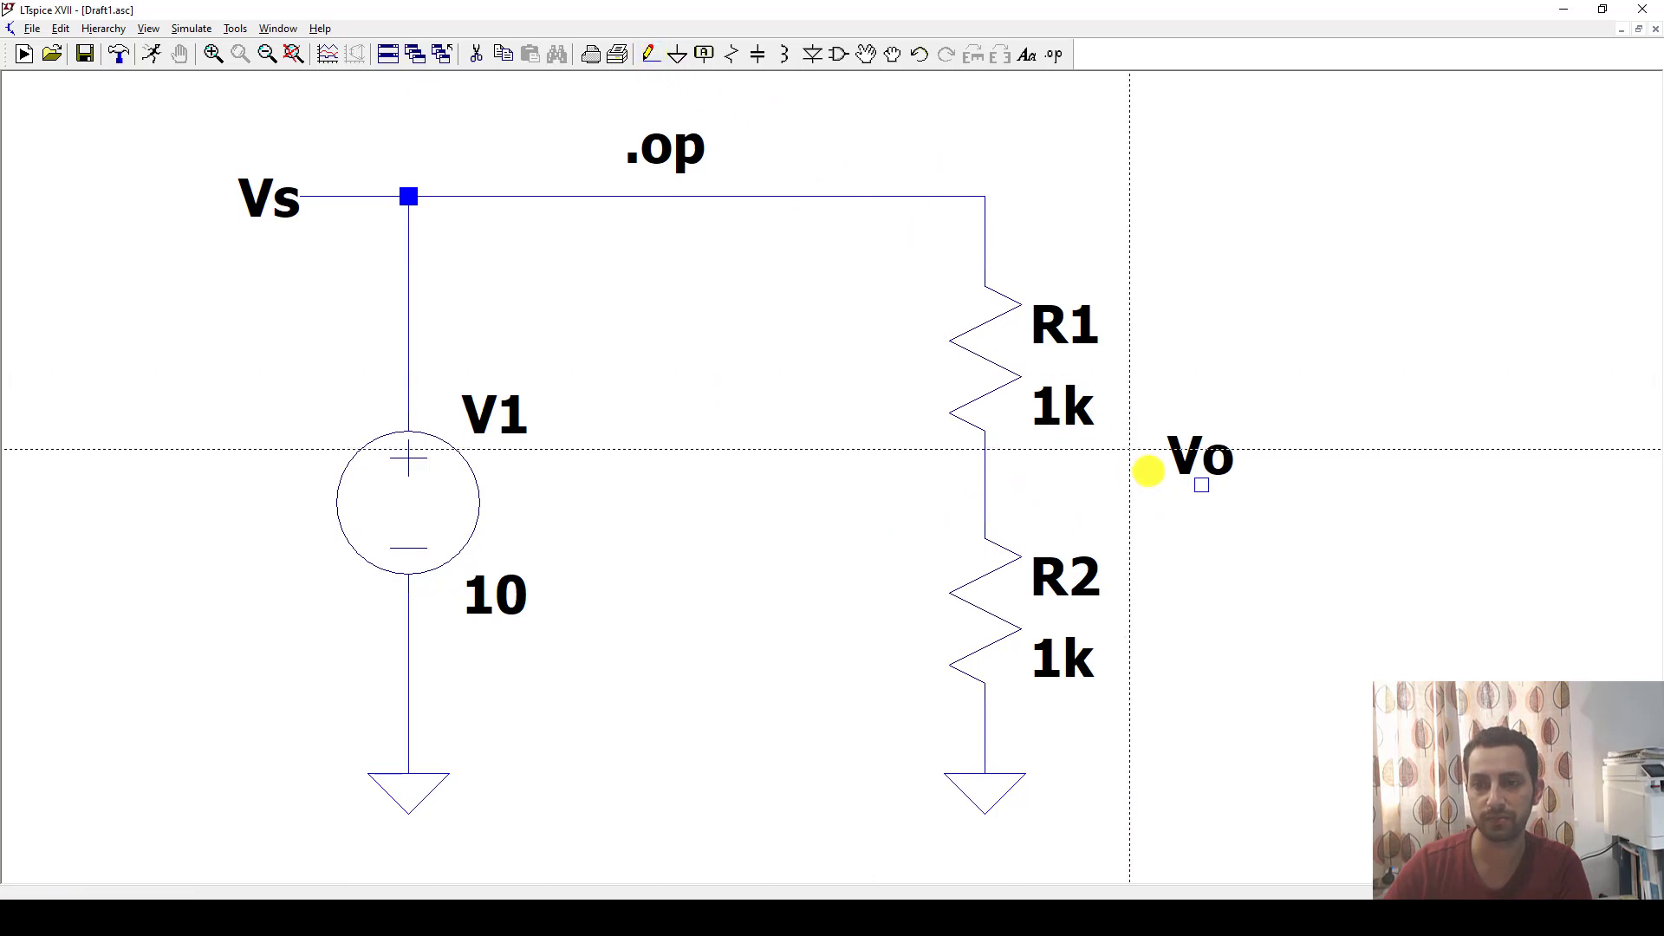
click(1201, 485)
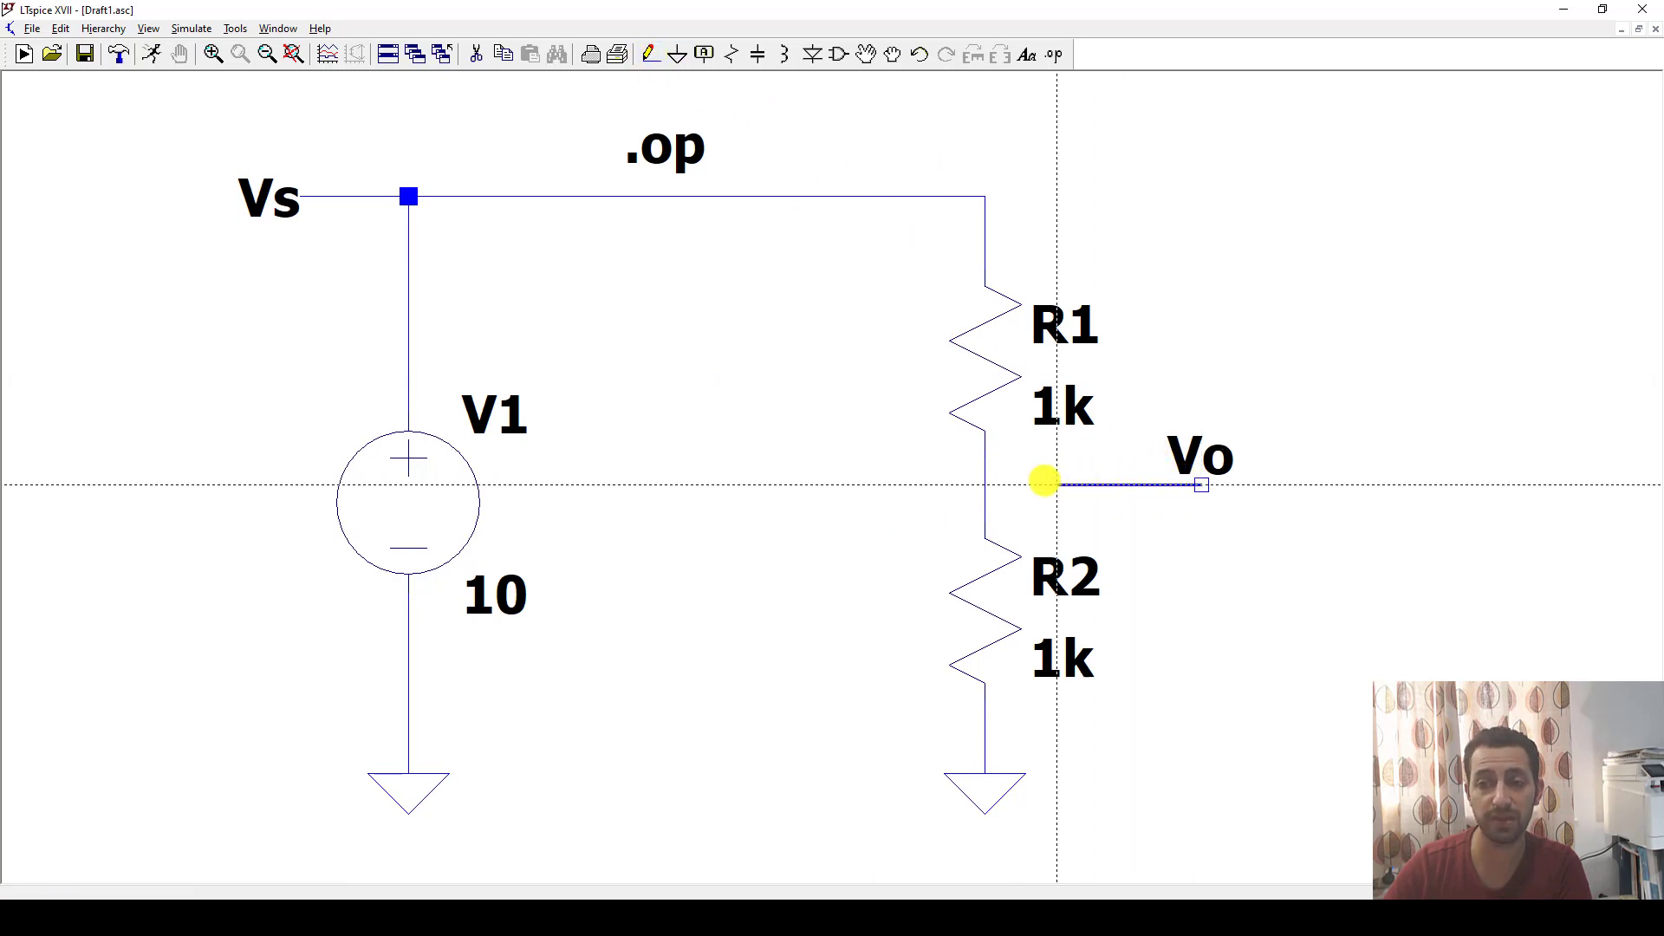
click(983, 484)
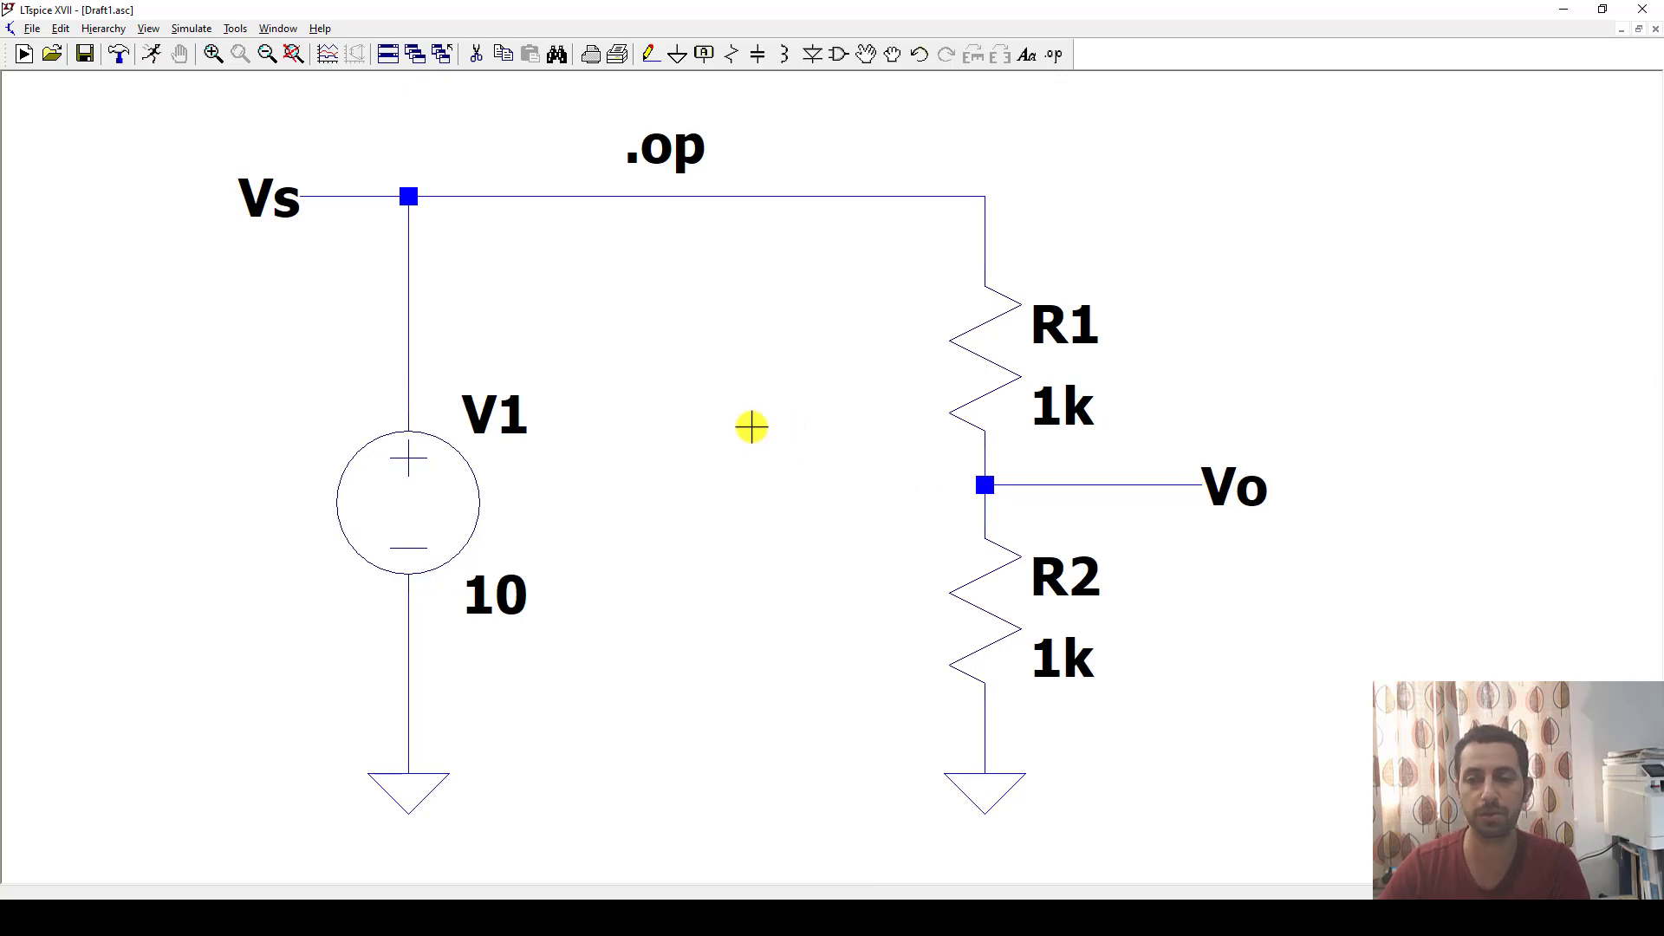
Rerun the operating point simulation and examine the Vs and Vo voltages and the currents through R1, R2 and V1.
click(151, 54)
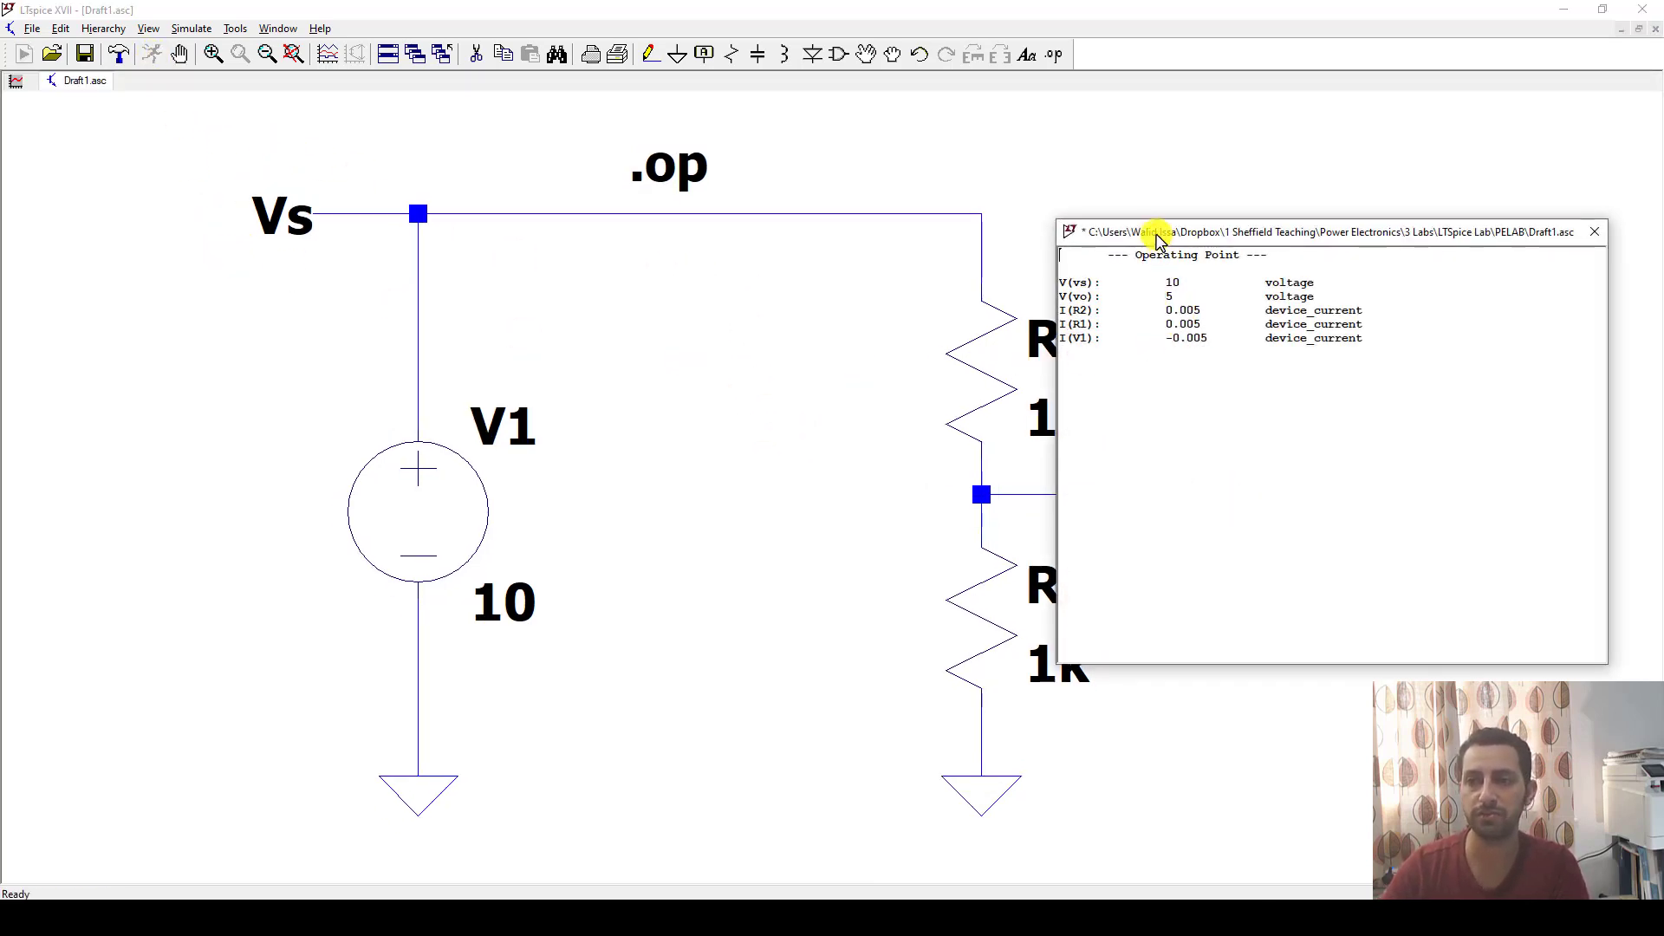
drag(1158, 240, 1176, 299)
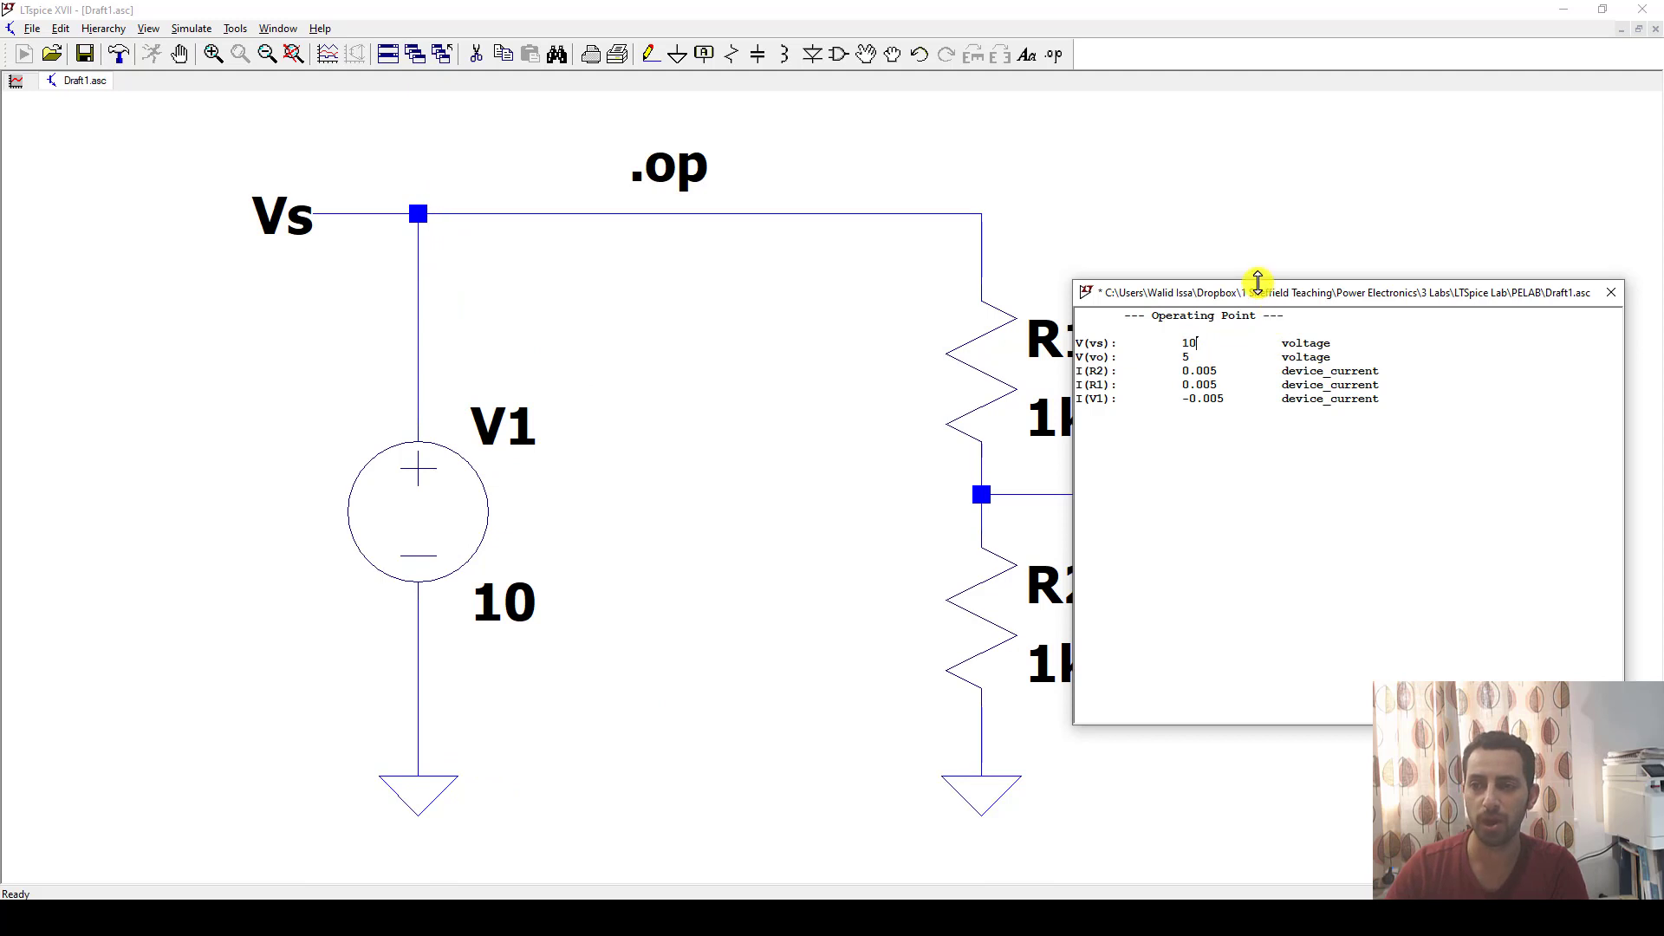
drag(1256, 282, 535, 264)
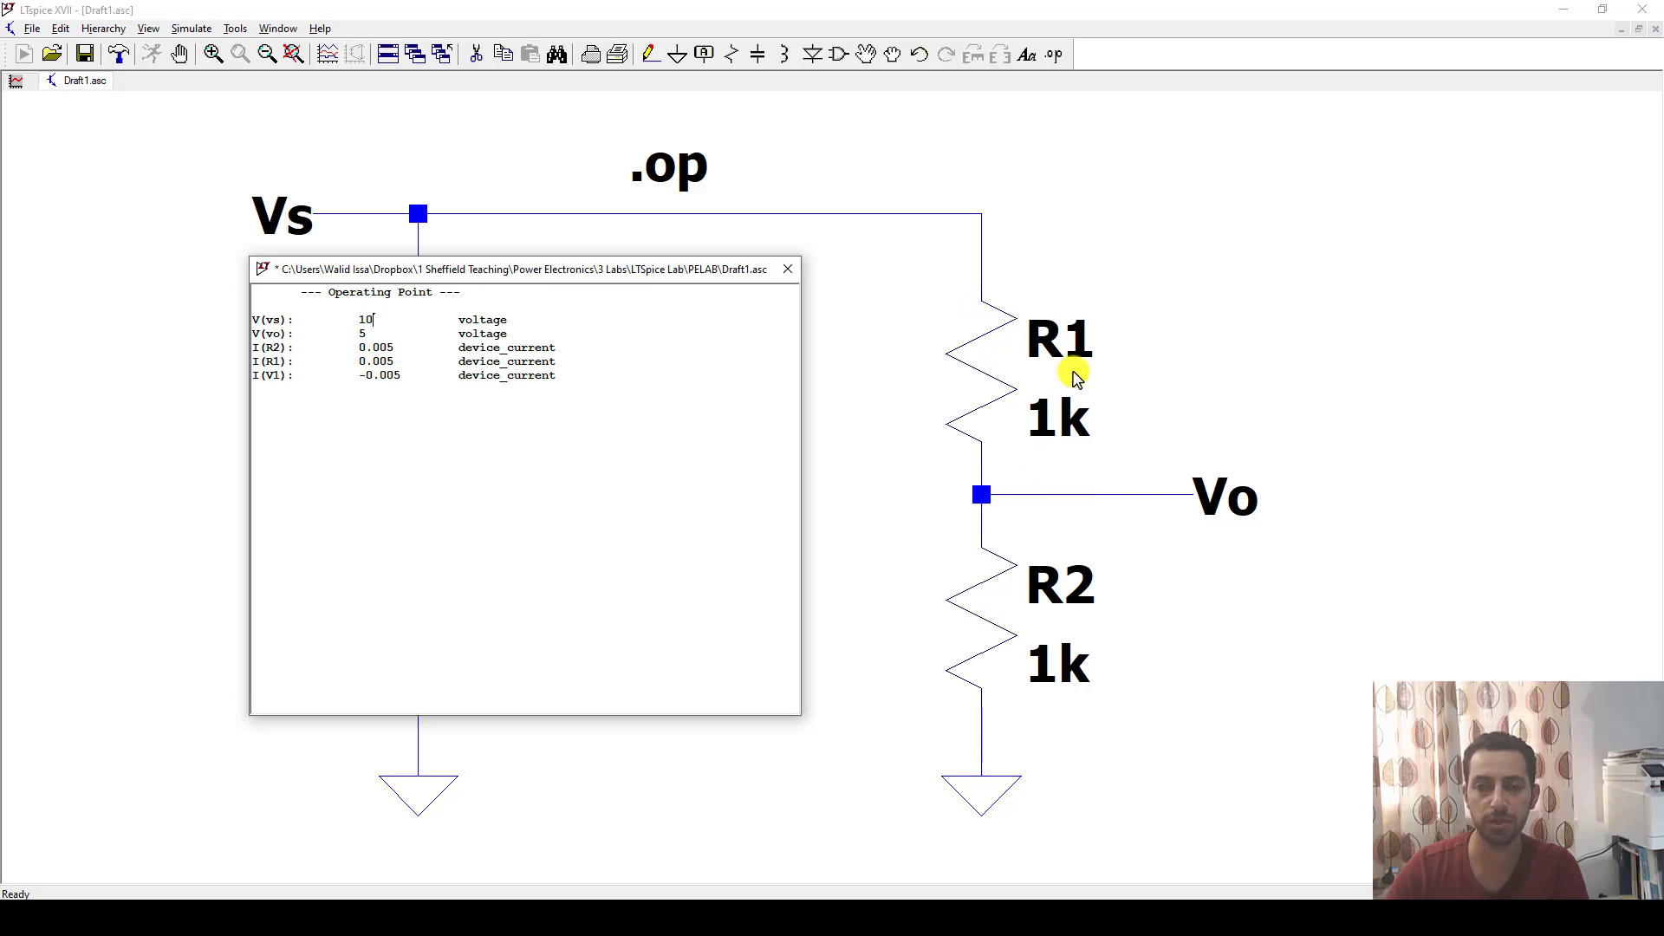
drag(651, 274, 698, 271)
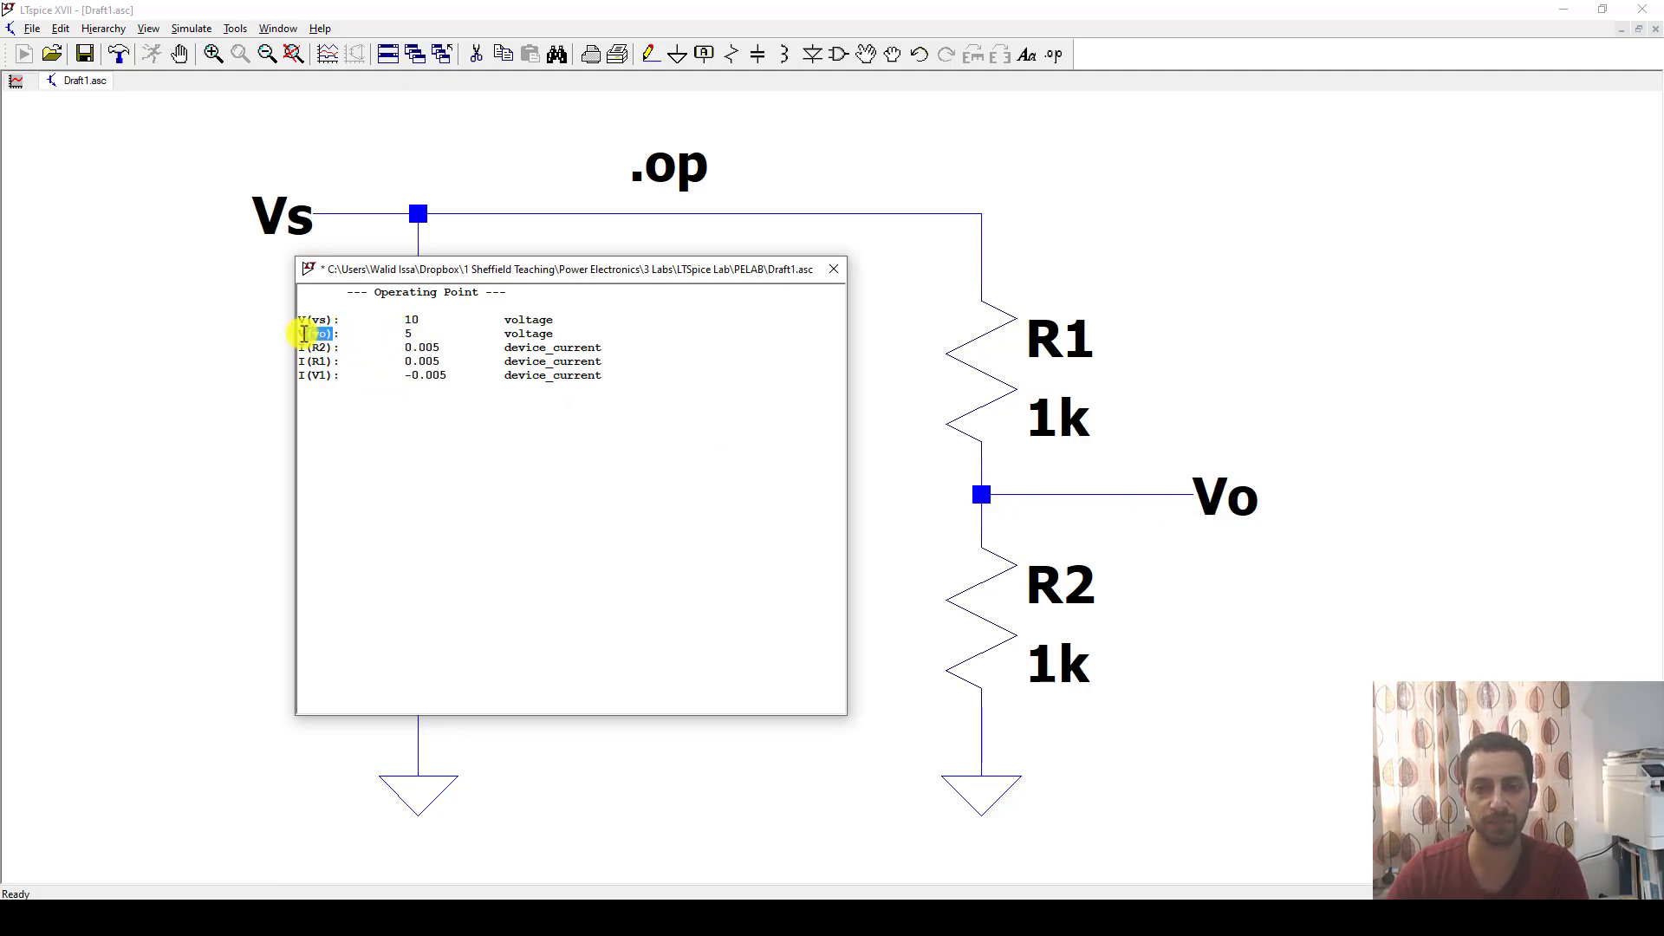
click(340, 334)
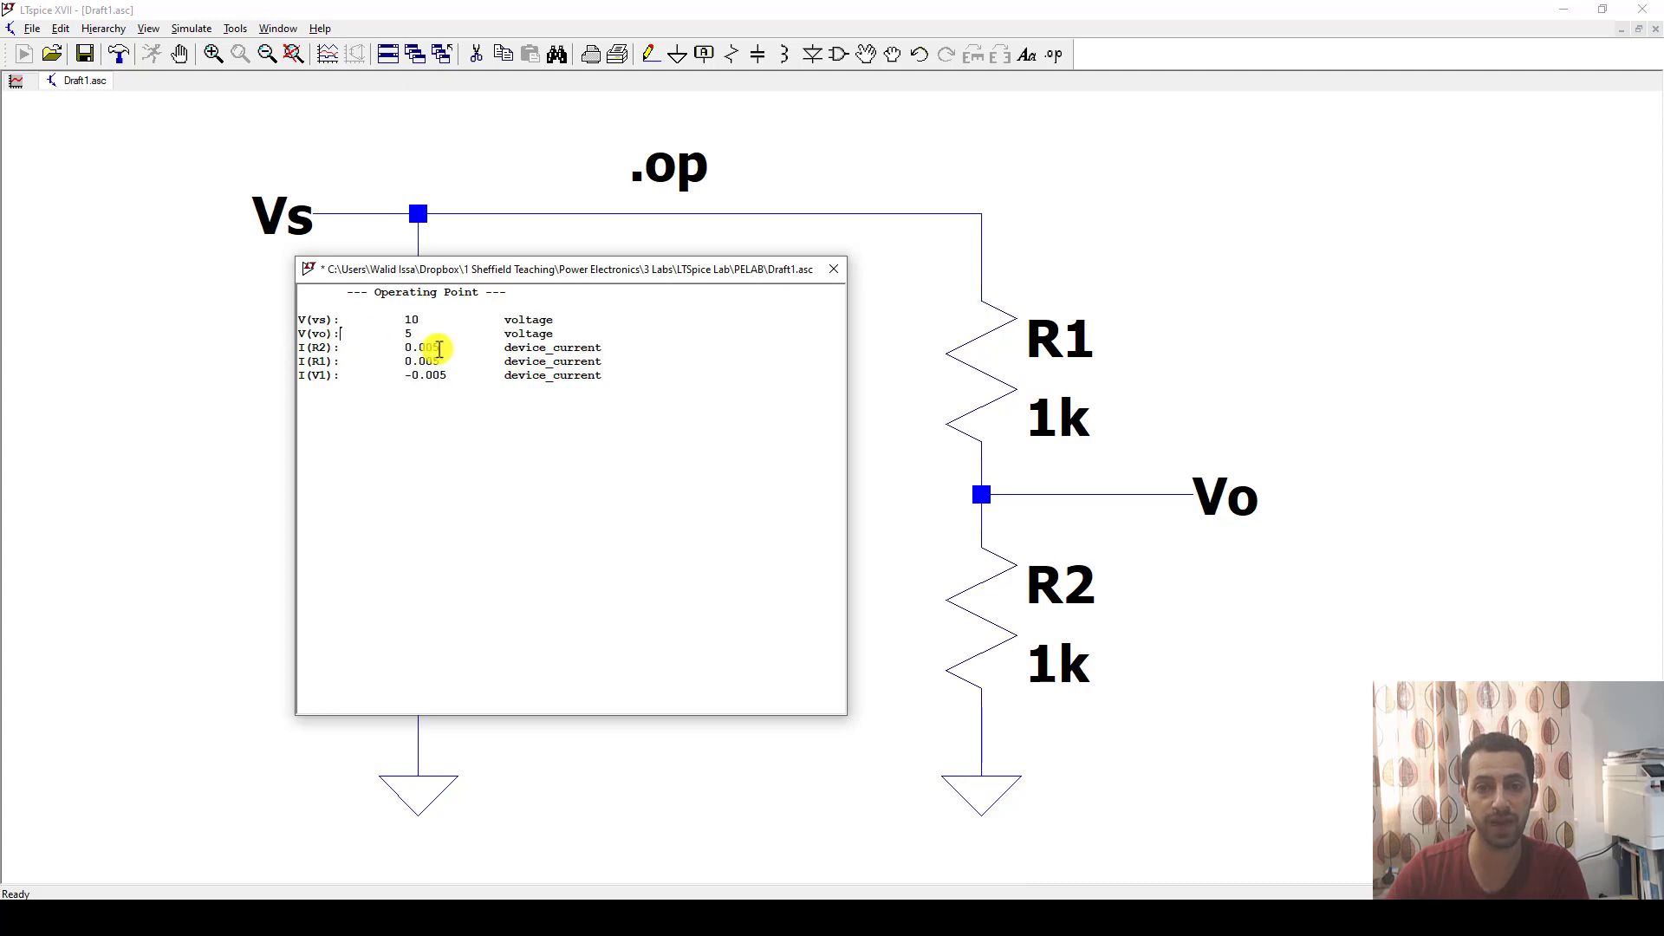
drag(412, 275, 1372, 249)
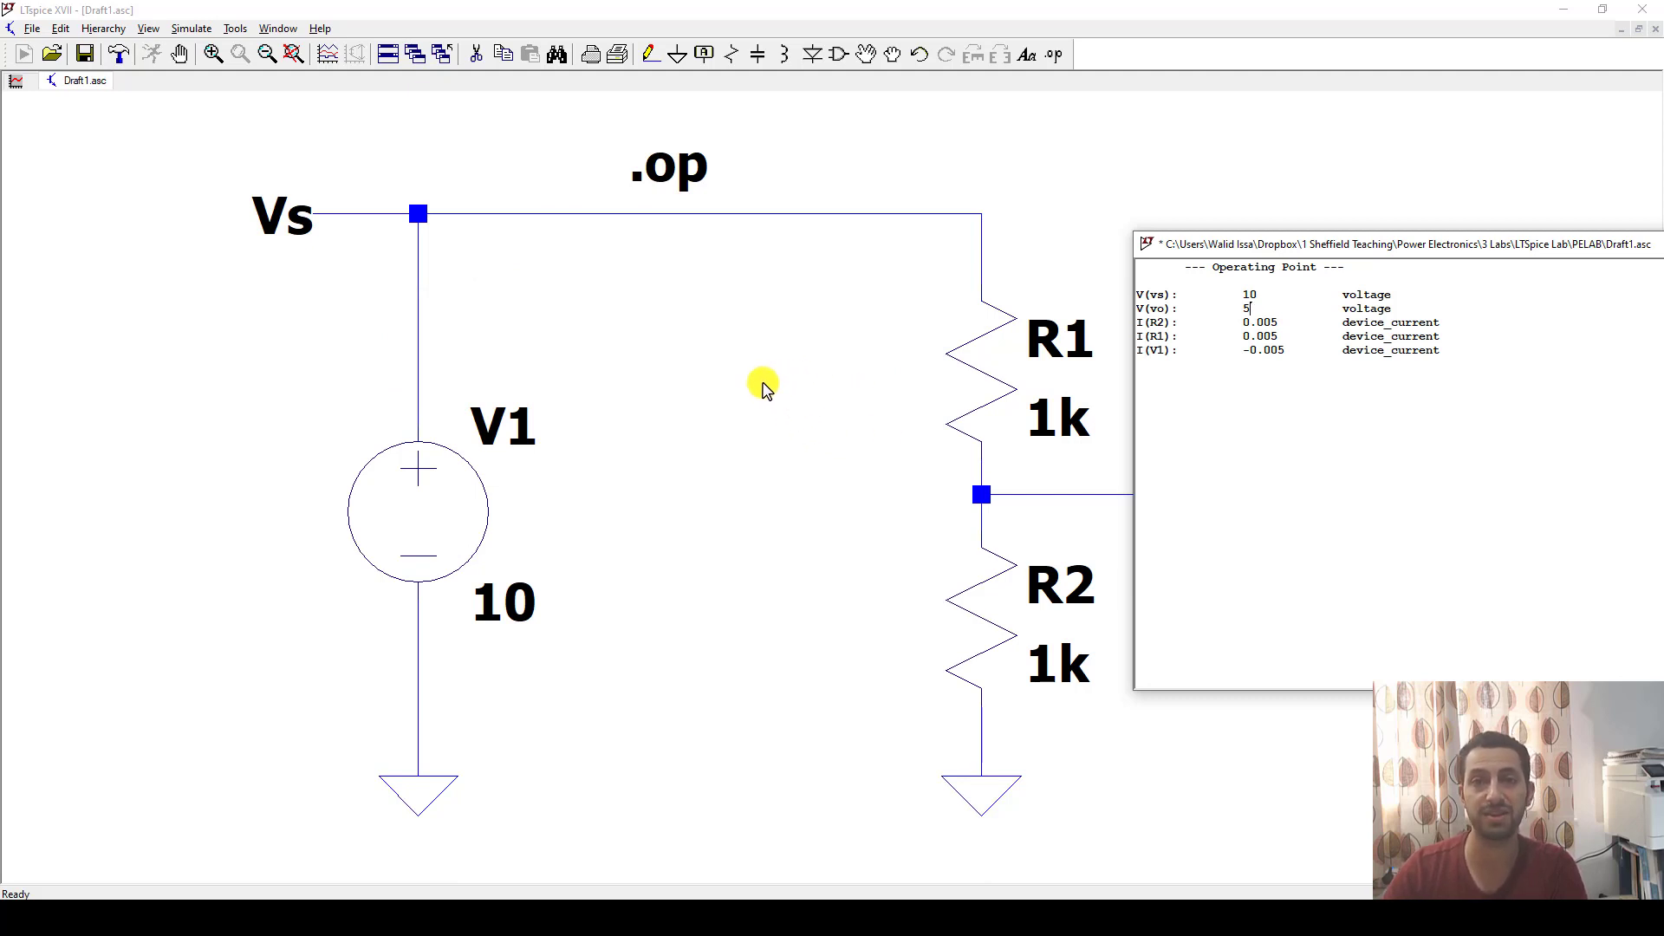
double_click(1248, 322)
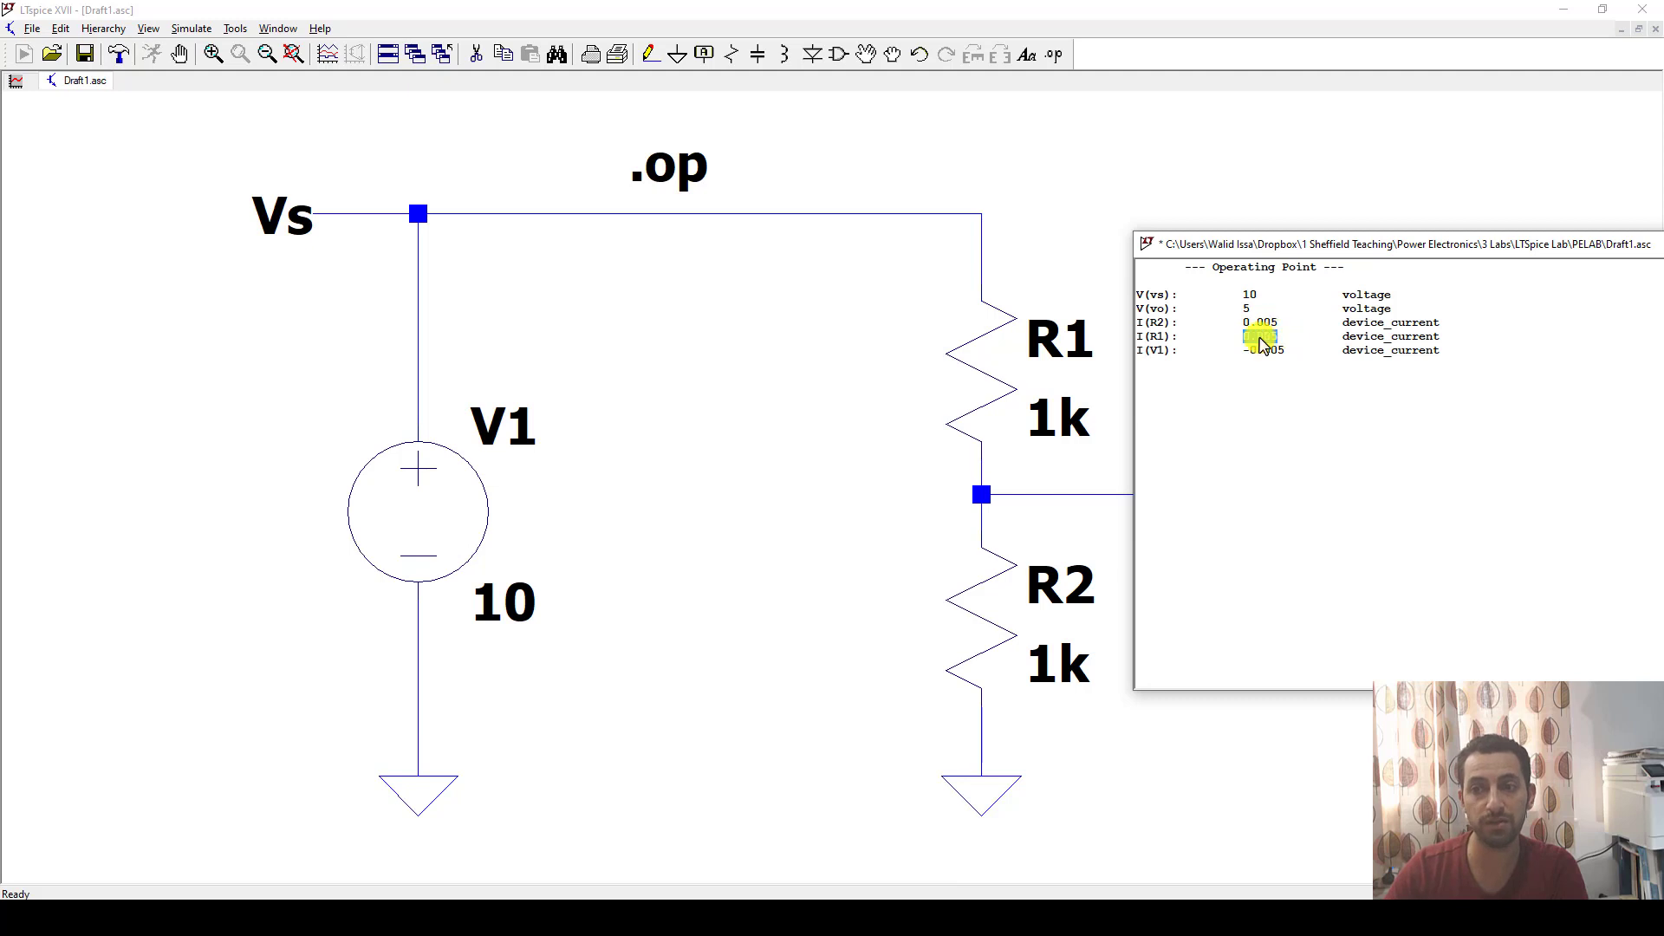
double_click(1157, 350)
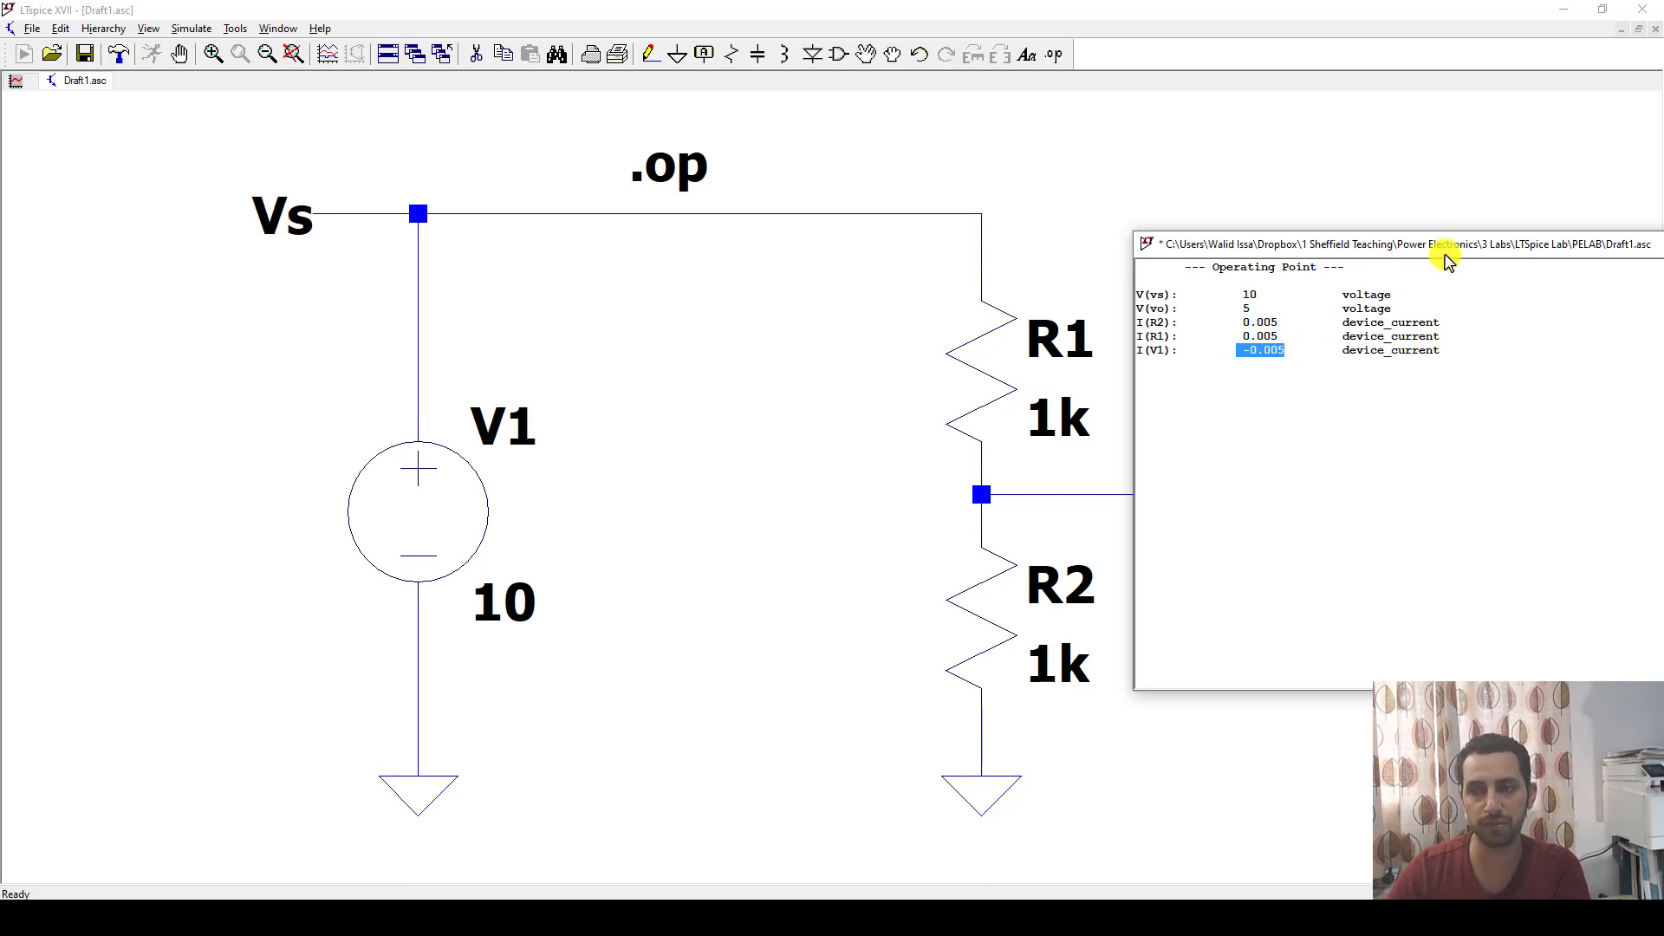
Close the operating point results and define a transient analysis with a stop time of 10m.
drag(1446, 246, 1242, 241)
click(1471, 240)
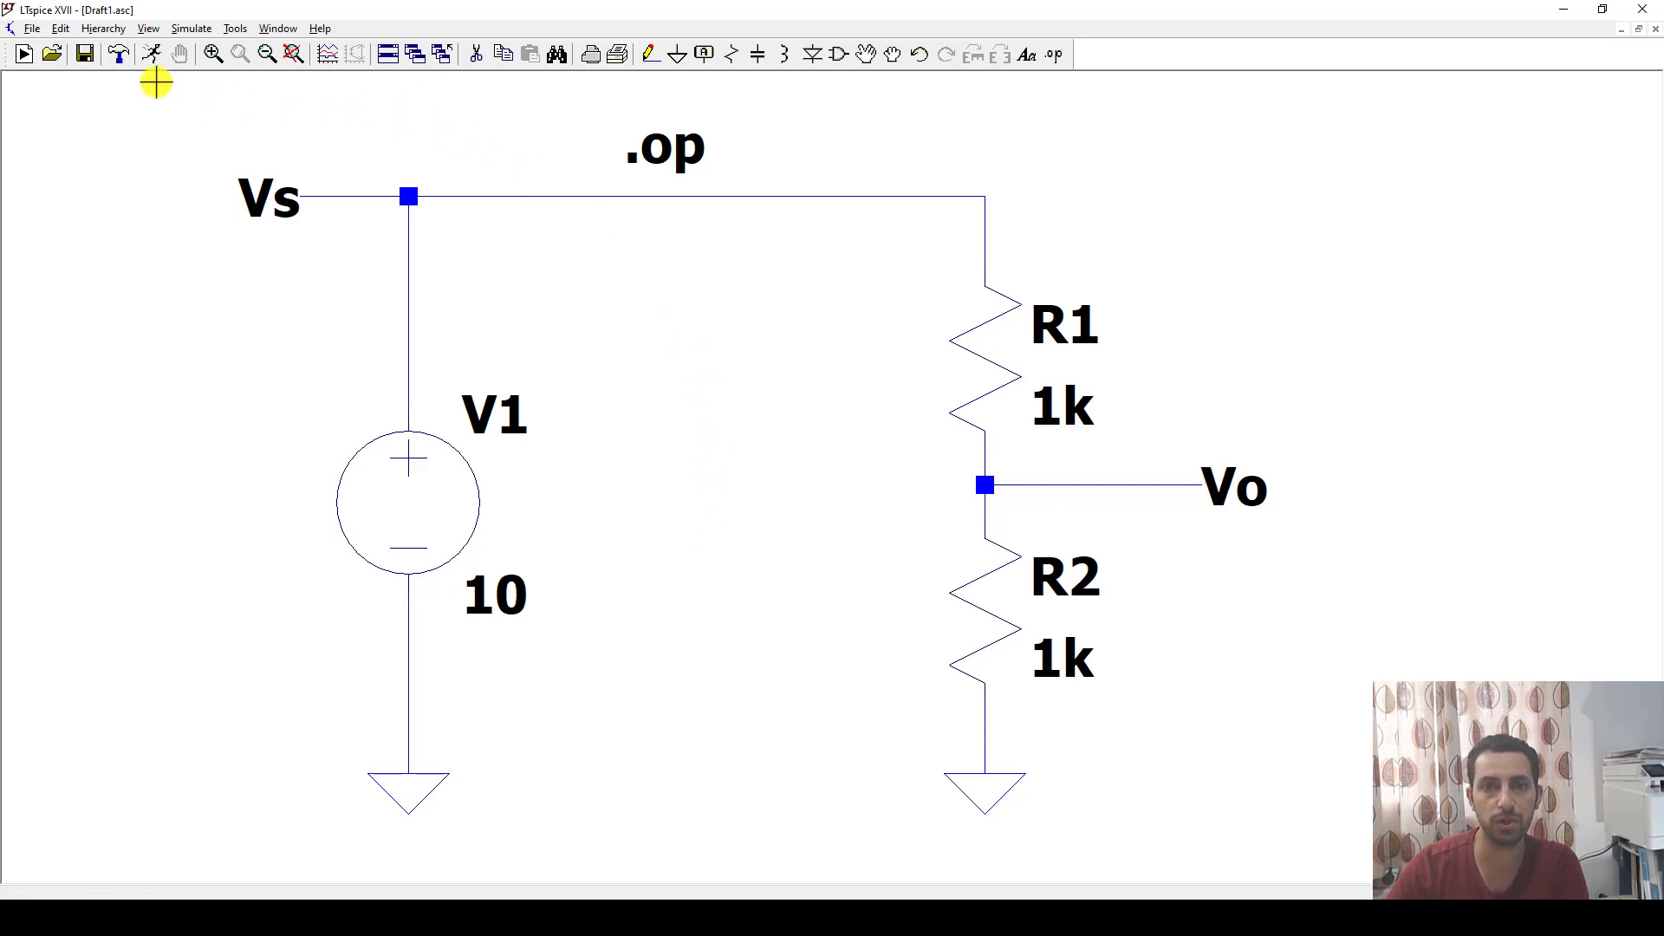
click(191, 30)
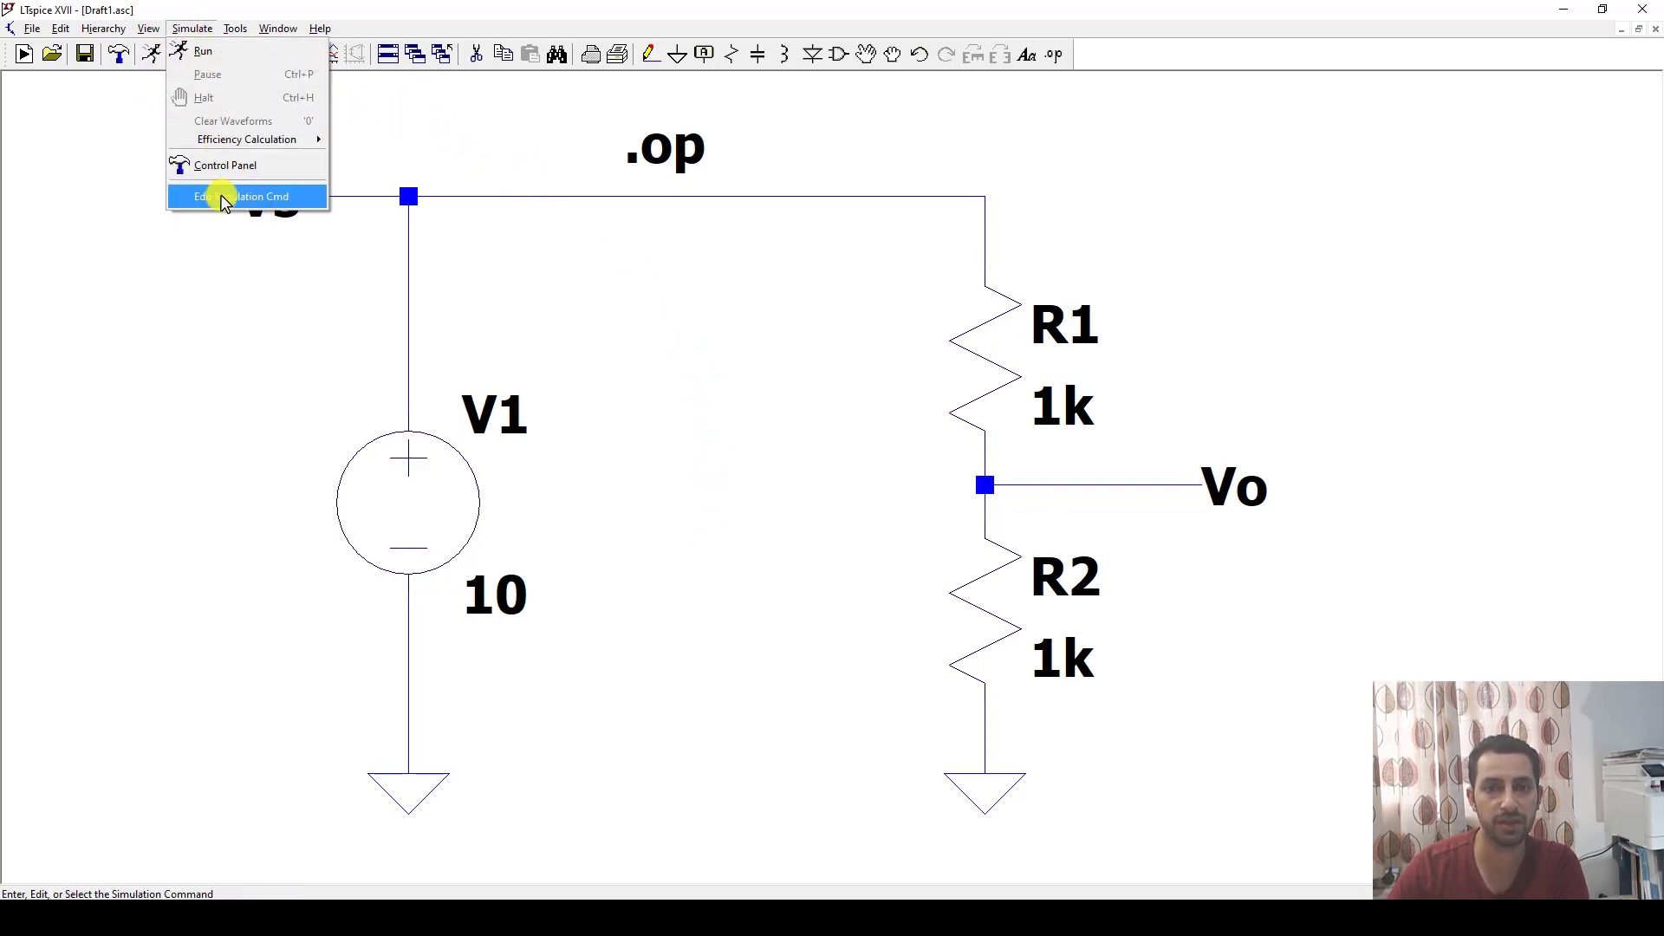
click(212, 195)
click(926, 332)
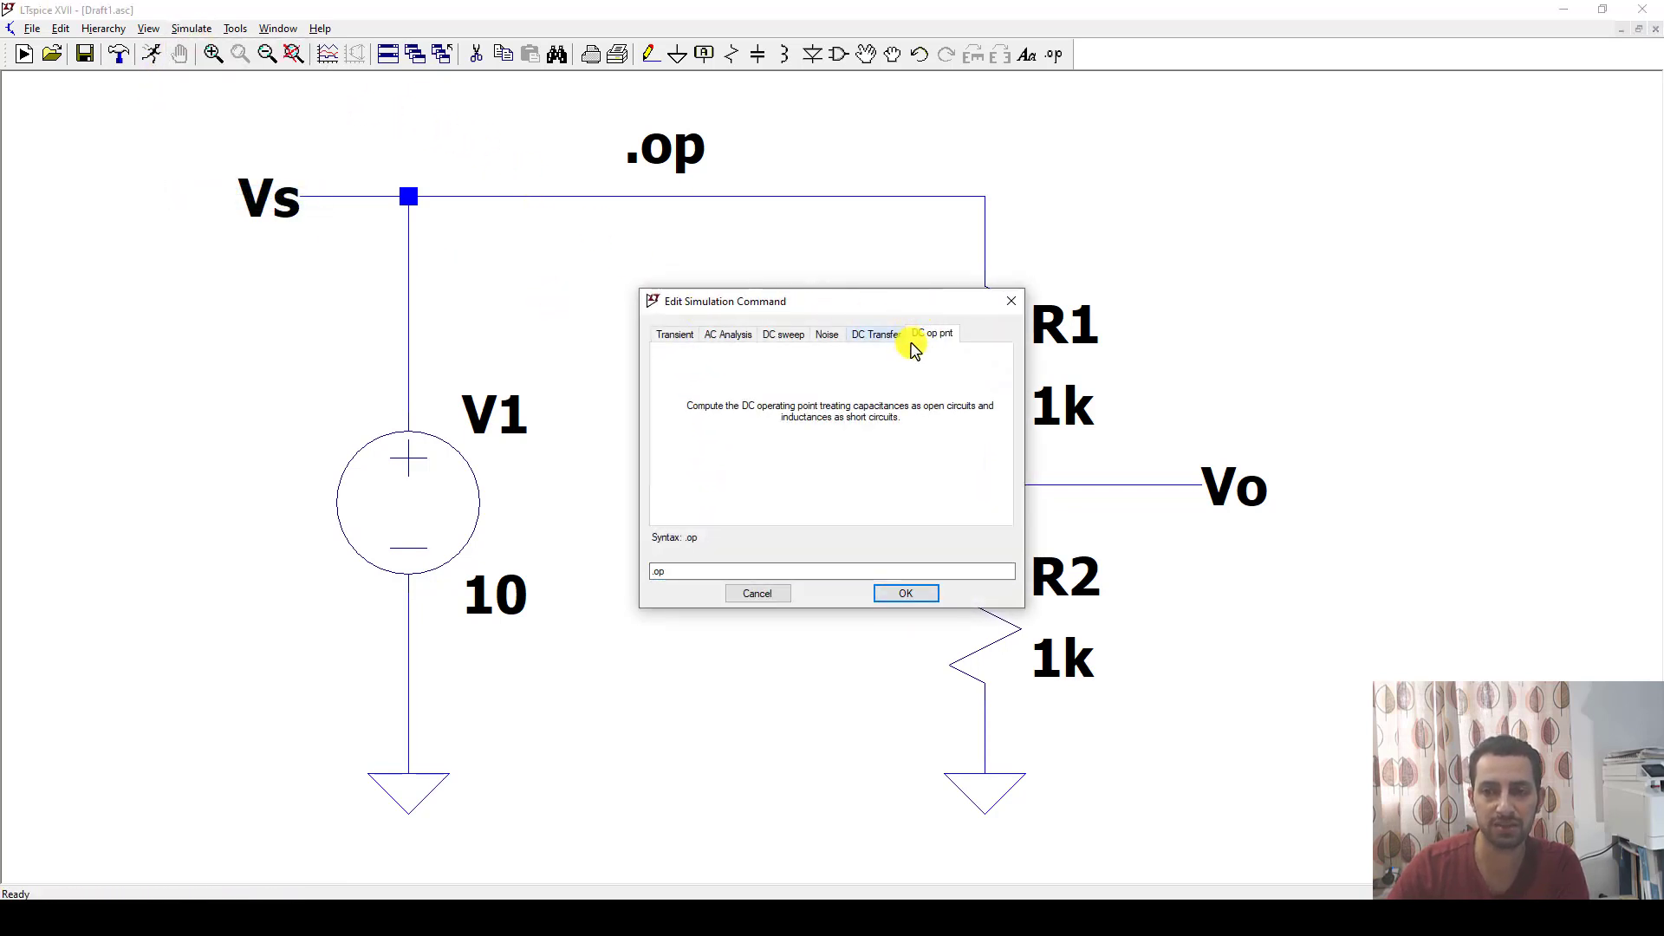
click(674, 336)
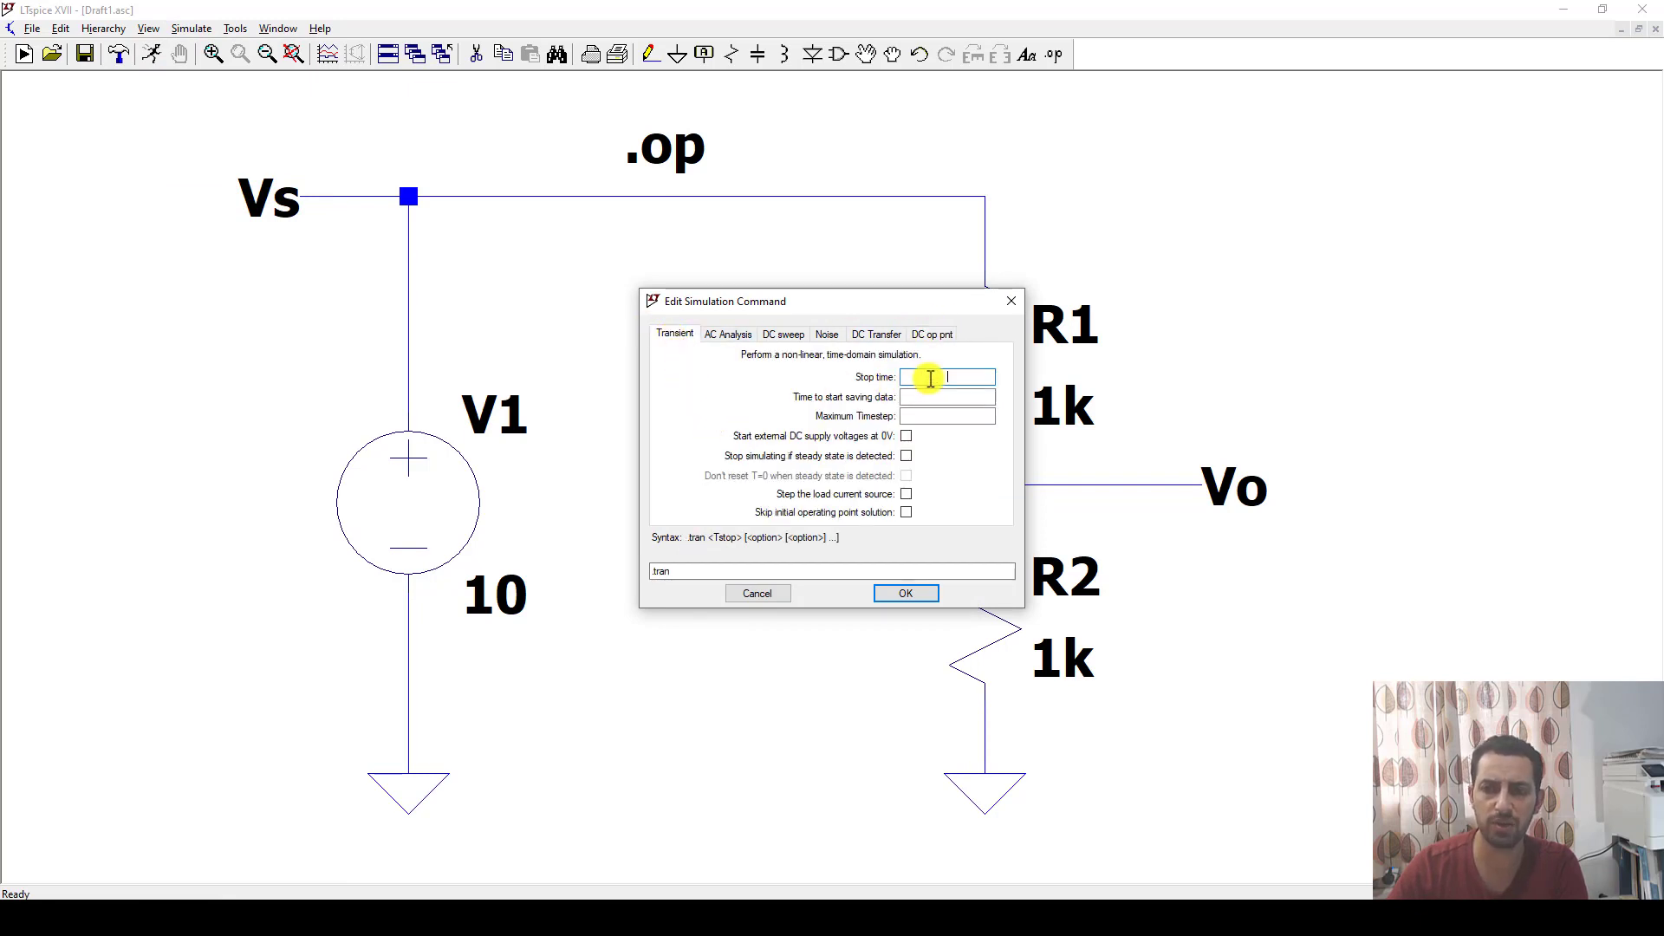
click(932, 377)
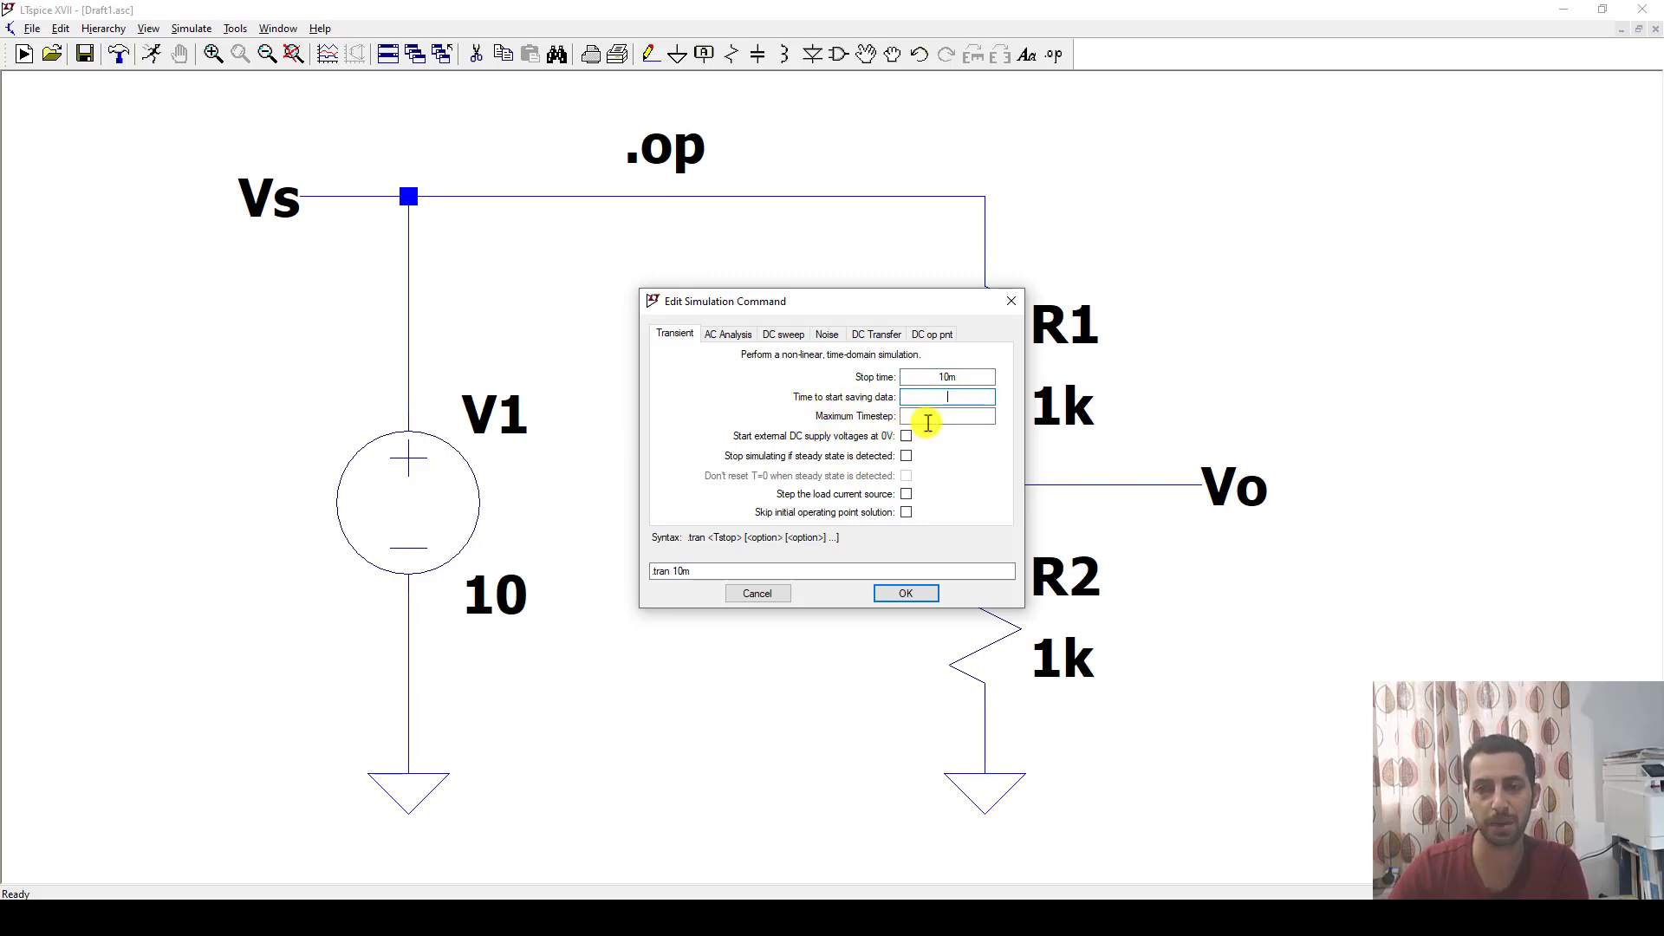
click(945, 418)
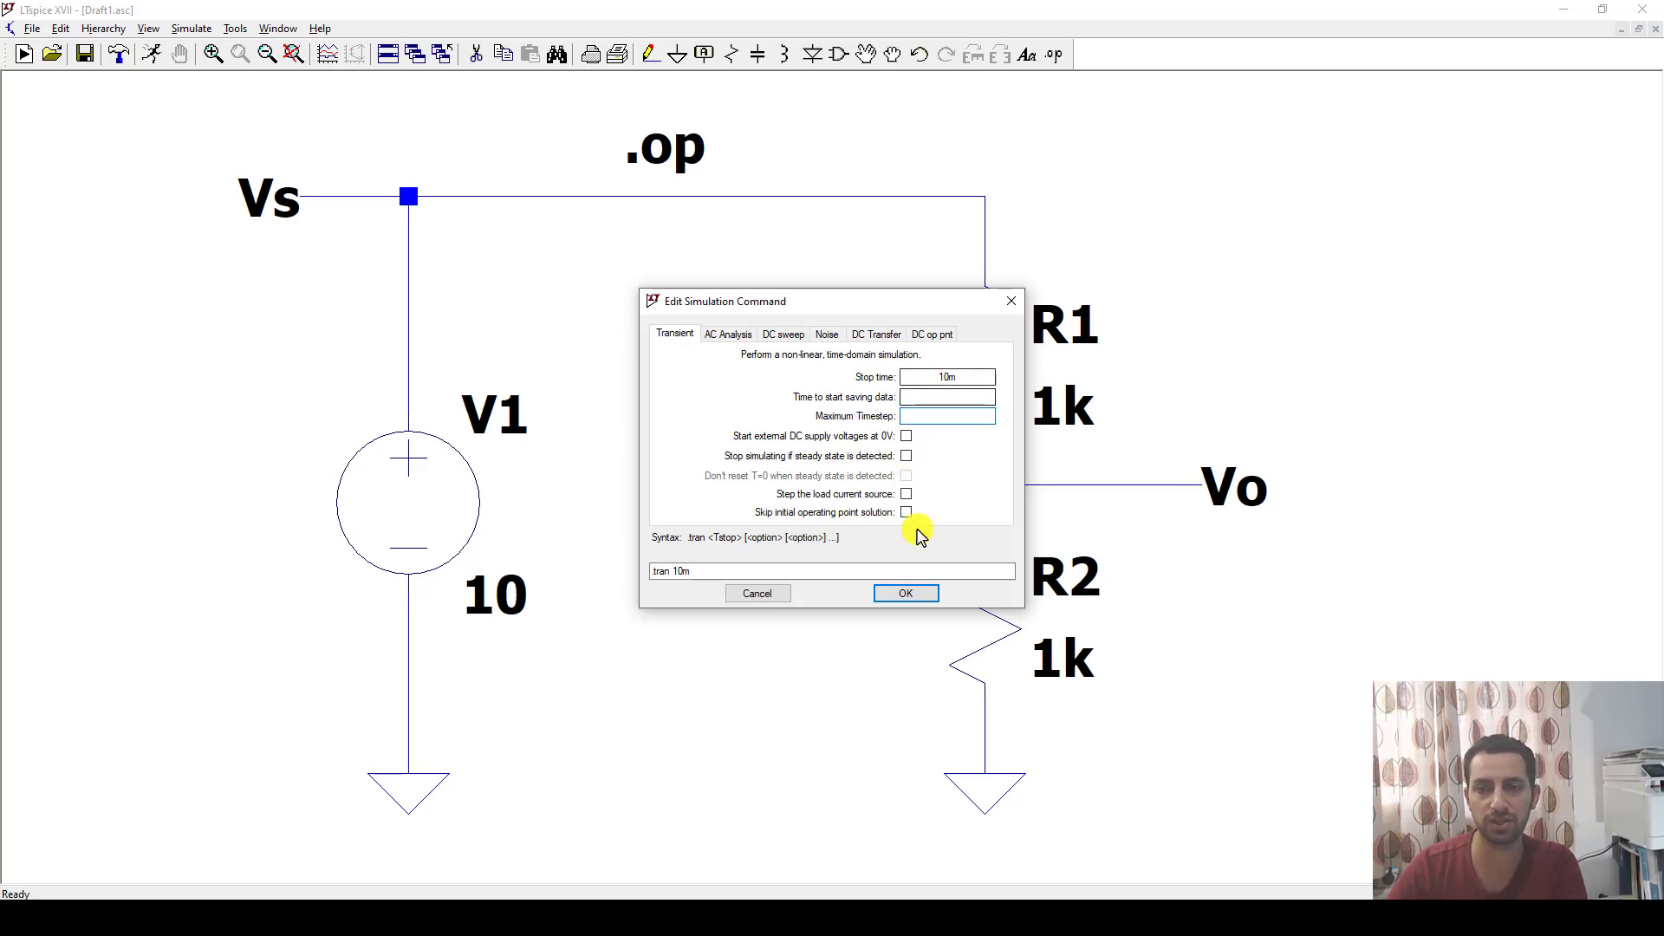
click(885, 595)
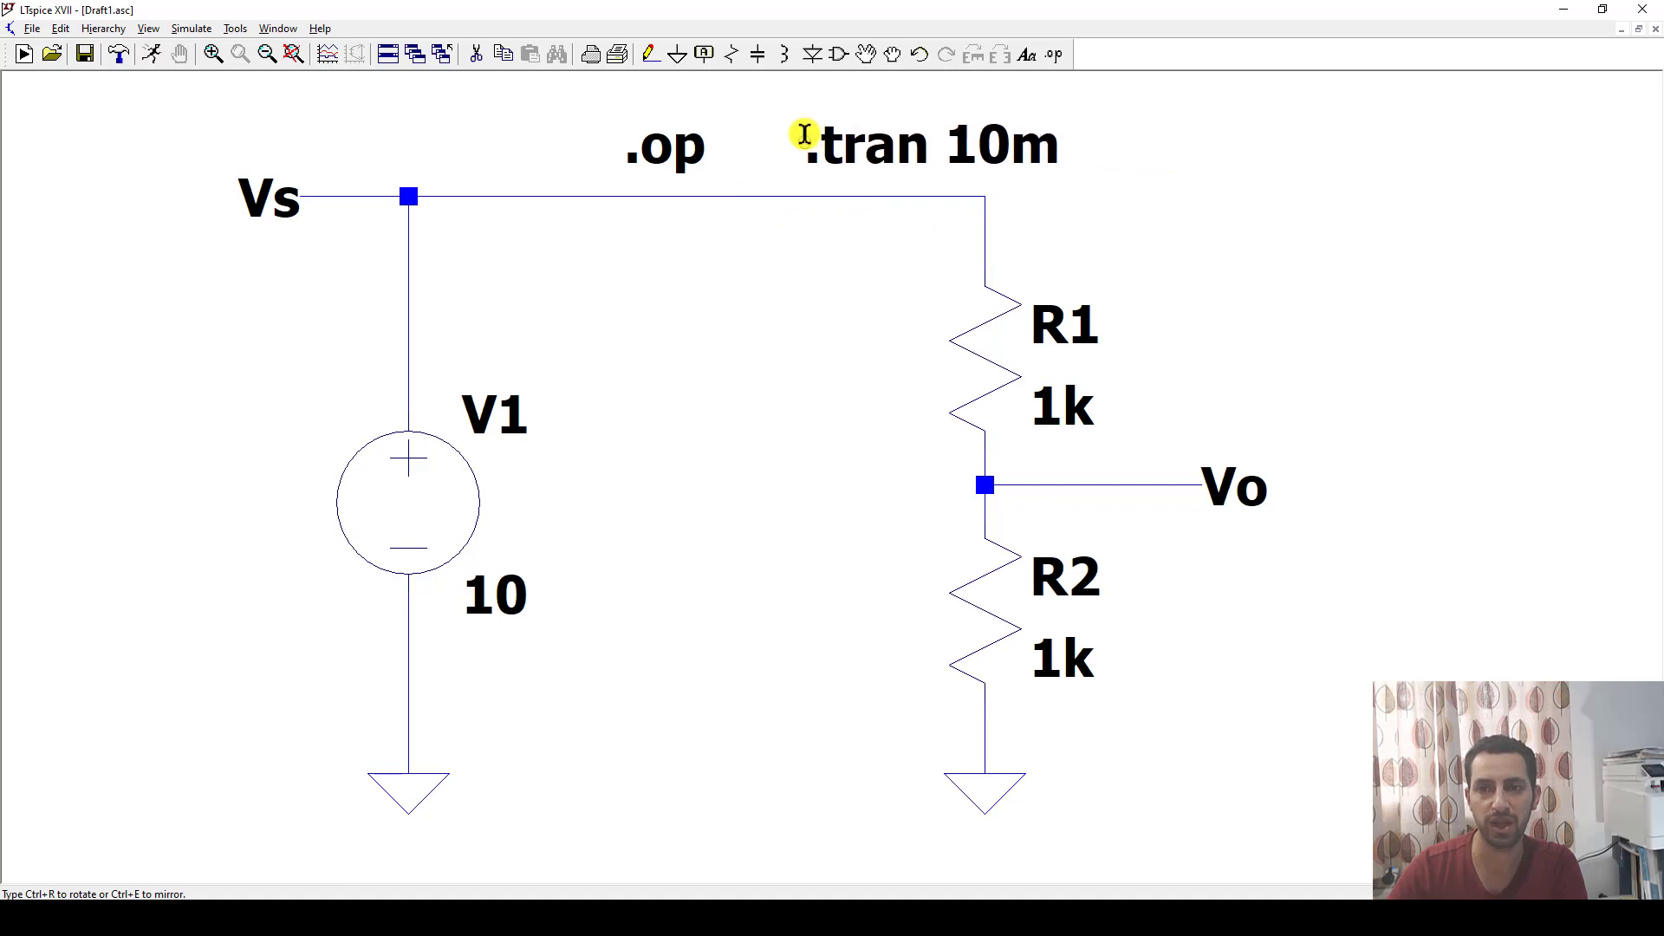
Place the .tran 10m directive above the circuit, just right of the op directive, and delete the op directive.
click(782, 134)
click(763, 137)
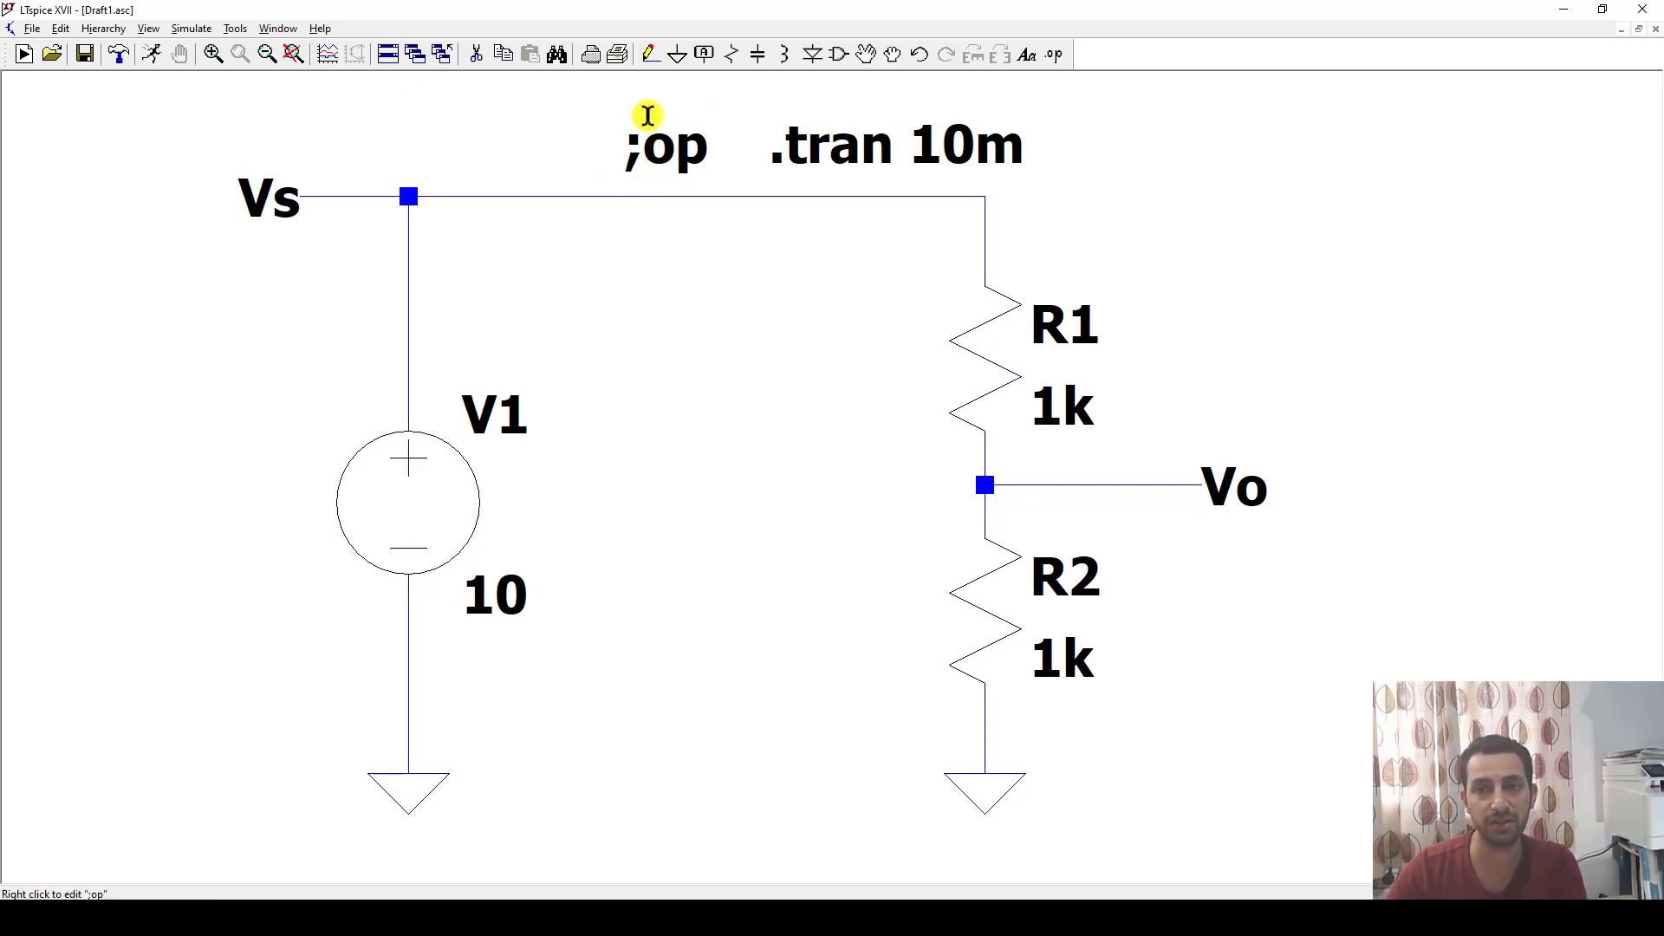
click(476, 53)
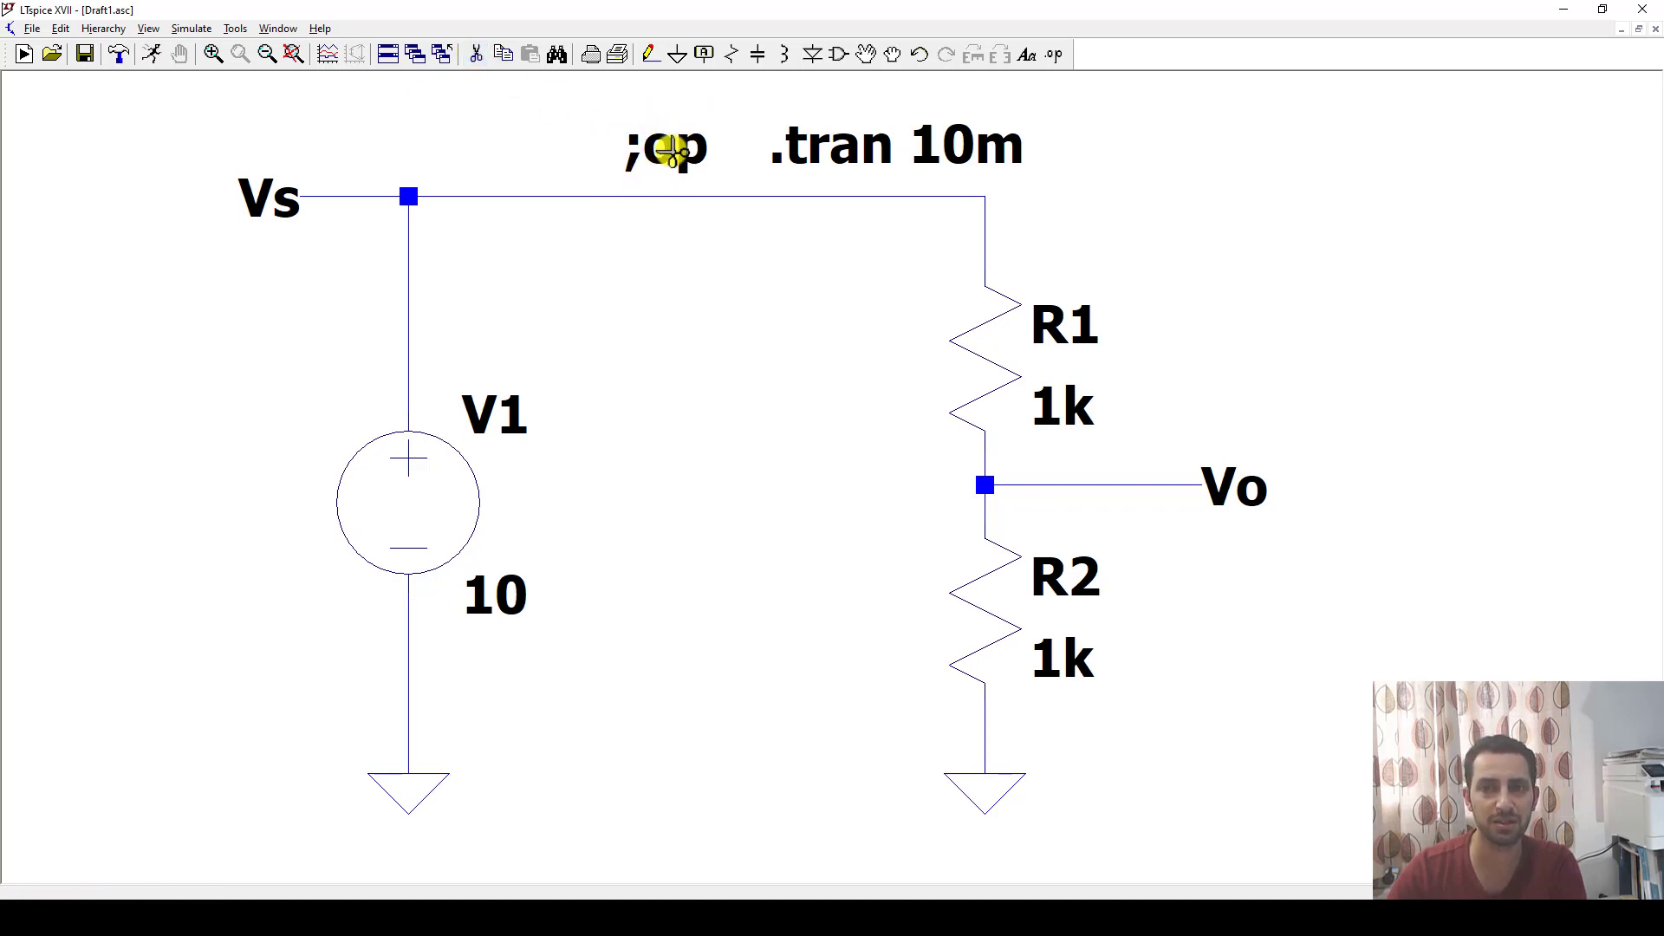
click(670, 149)
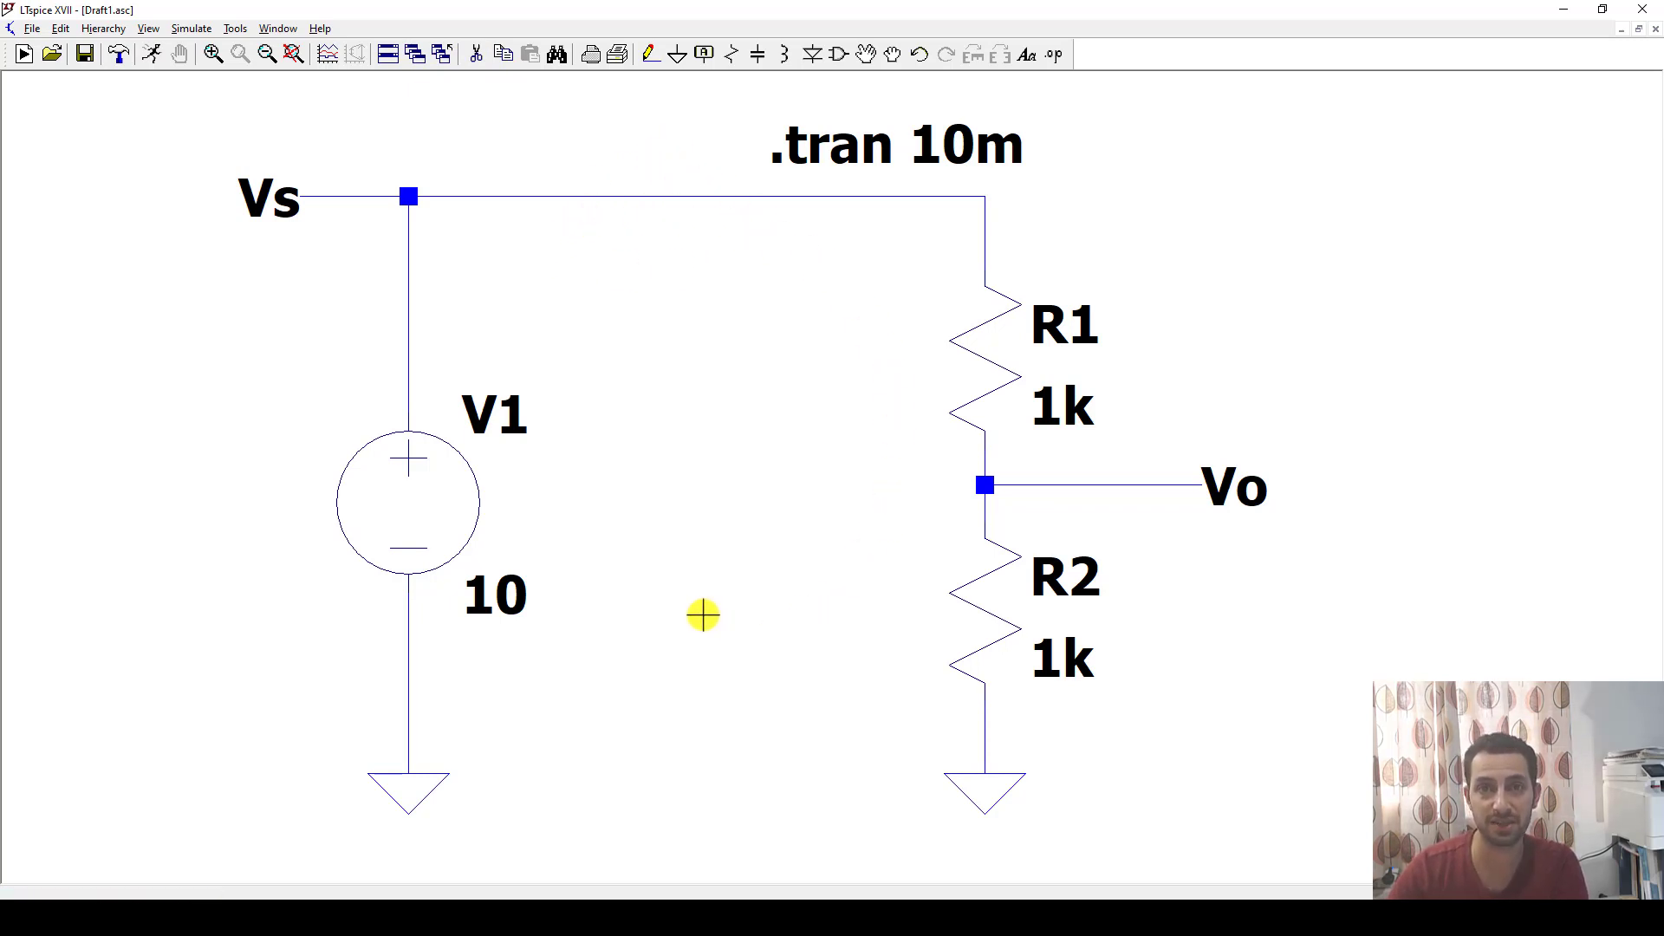
Run the transient simulation and plot the voltages at nodes Vs and Vo.
click(152, 55)
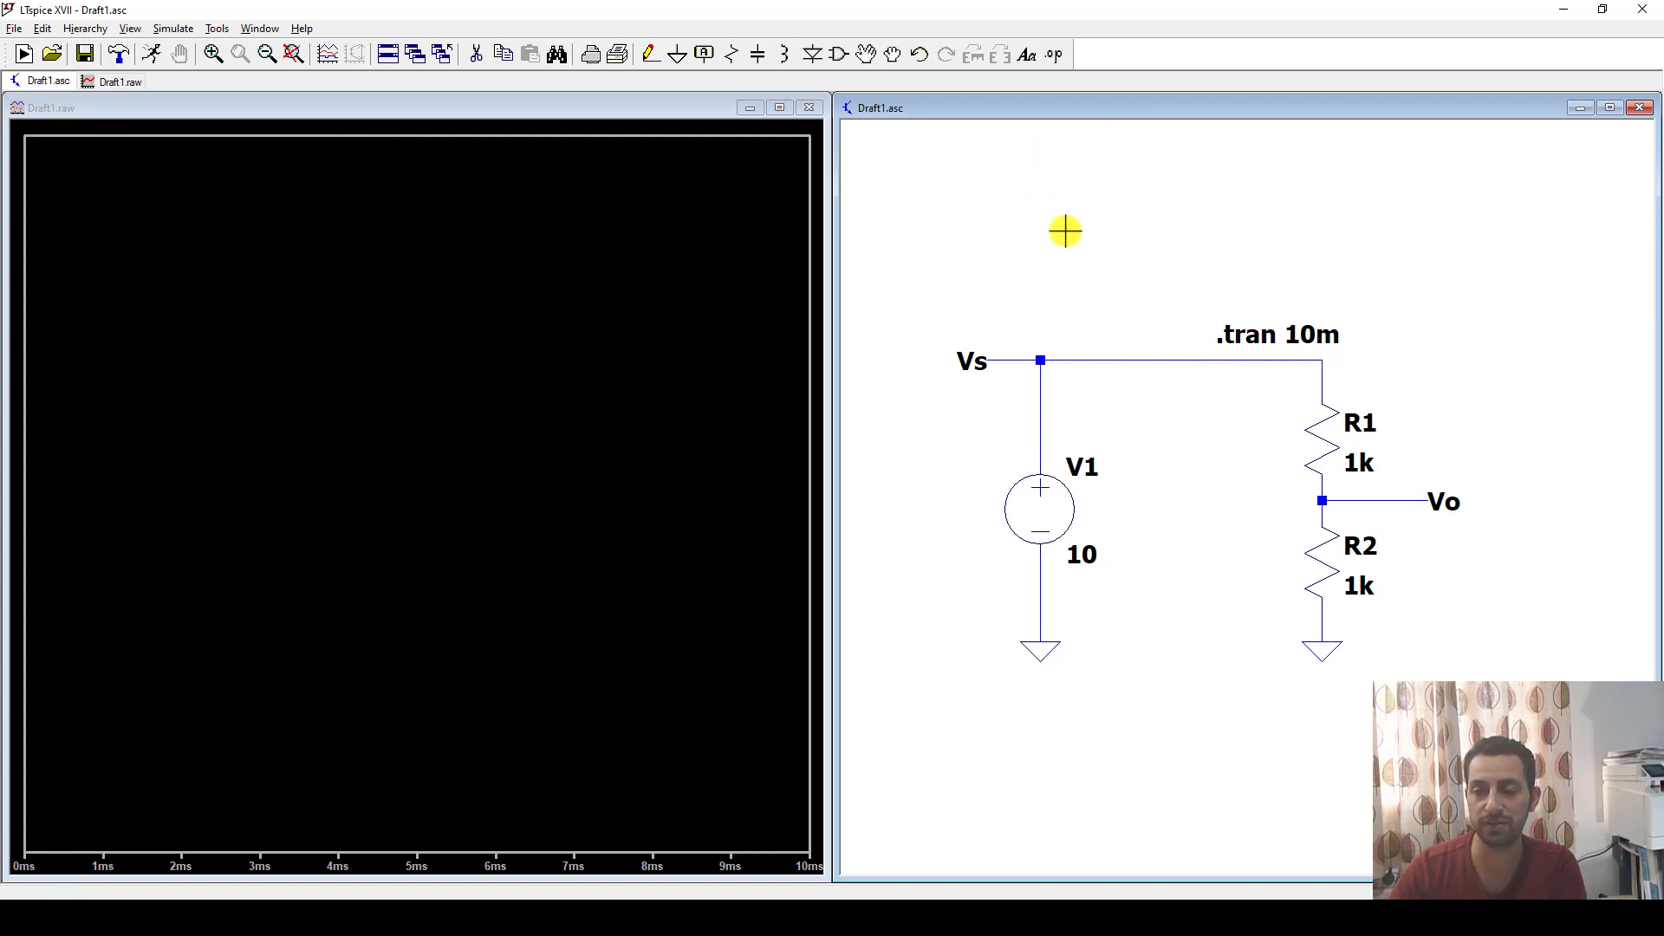
click(1072, 355)
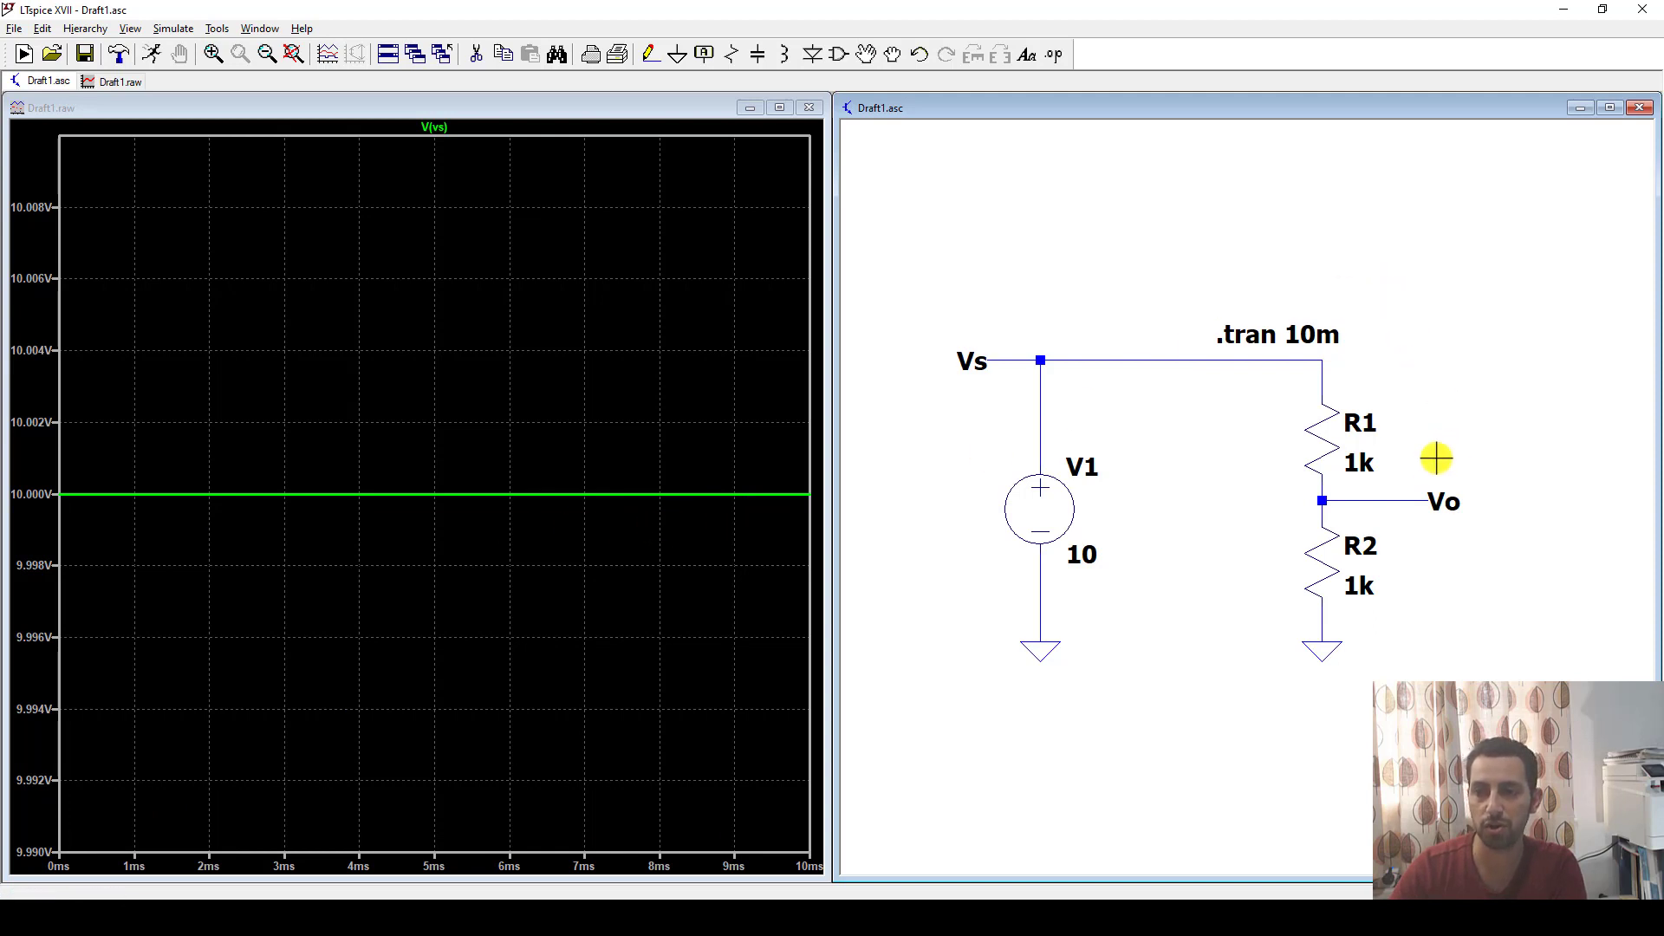
click(1391, 500)
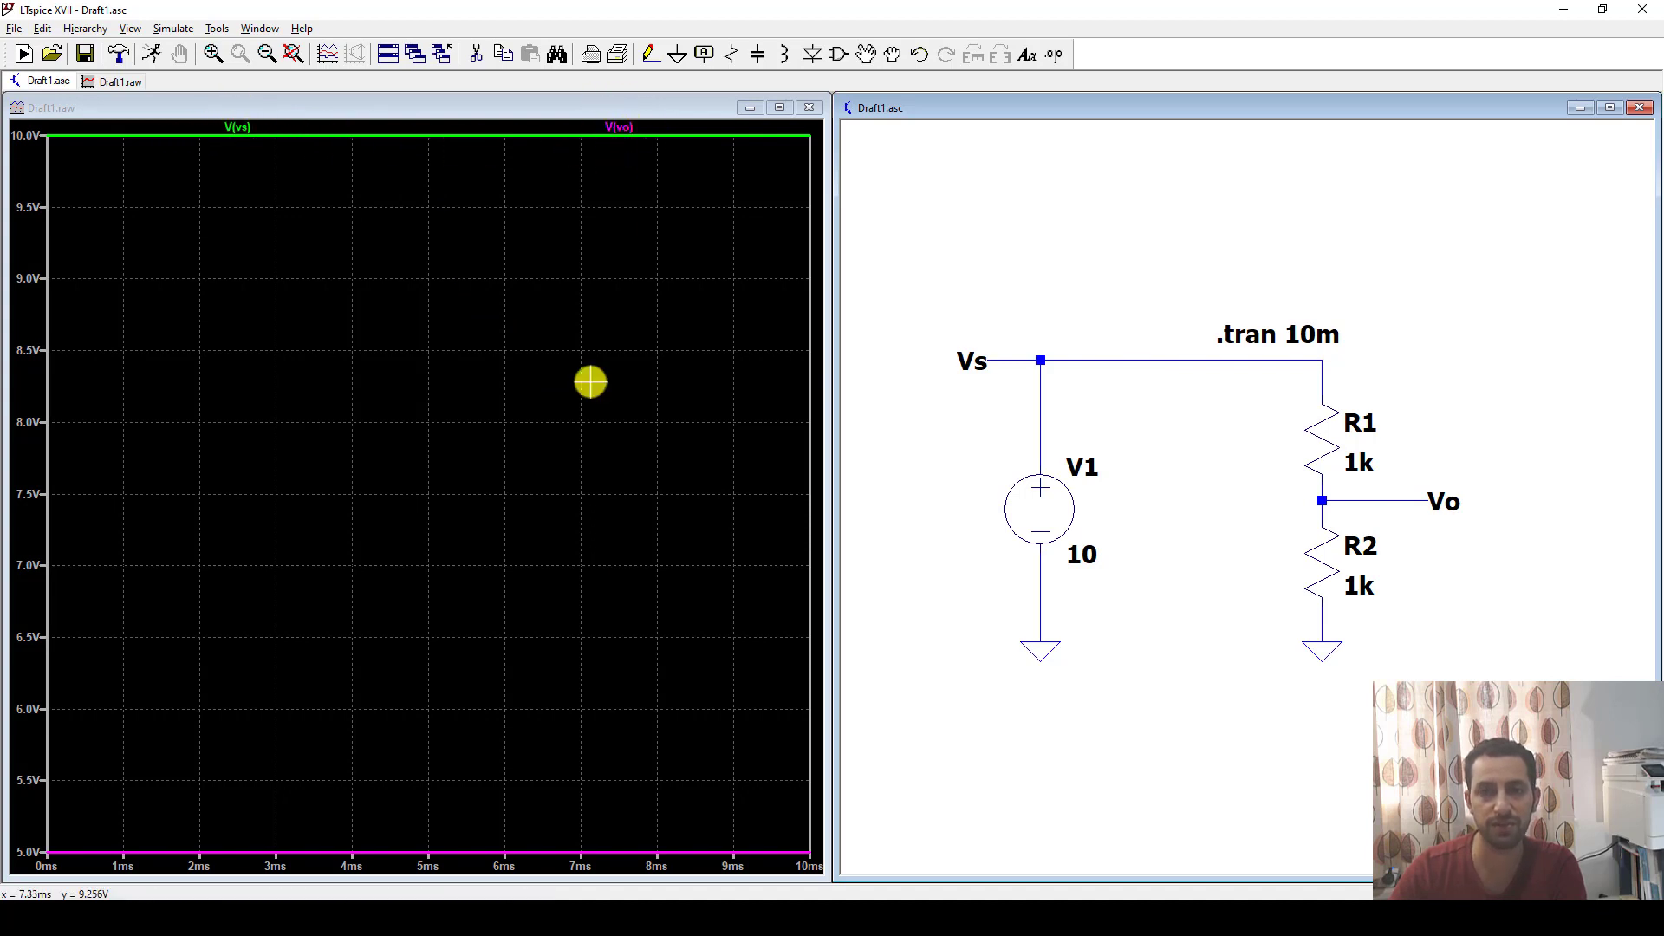
Change the color of the V(vo) trace to red.
right_click(626, 127)
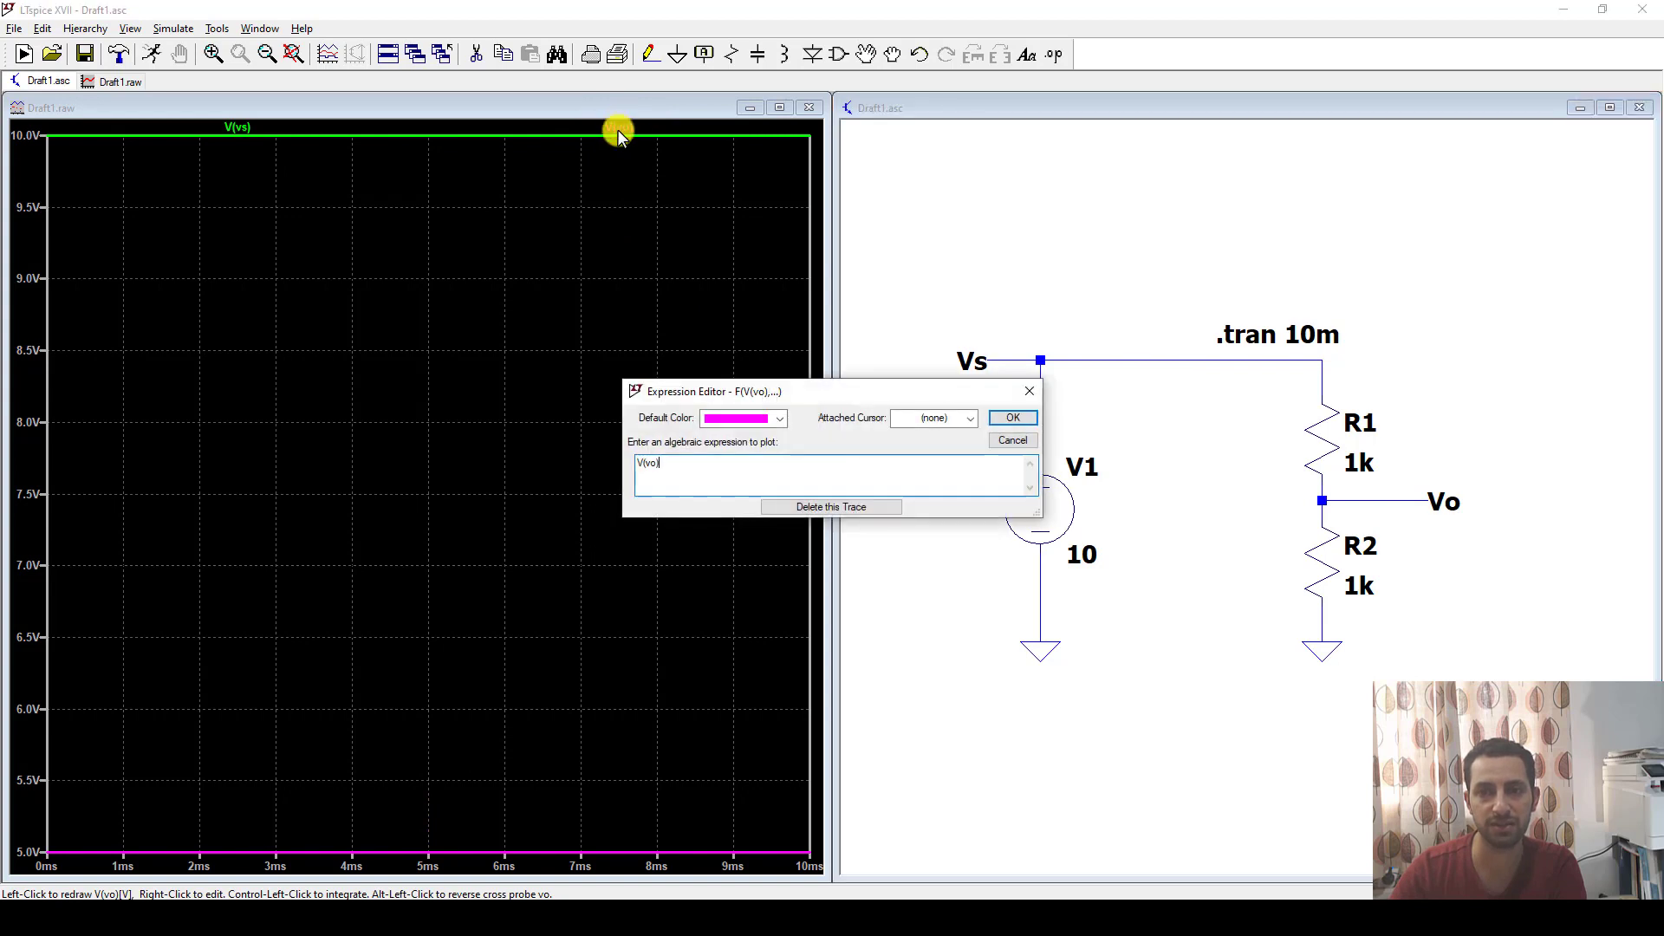
click(756, 425)
click(747, 472)
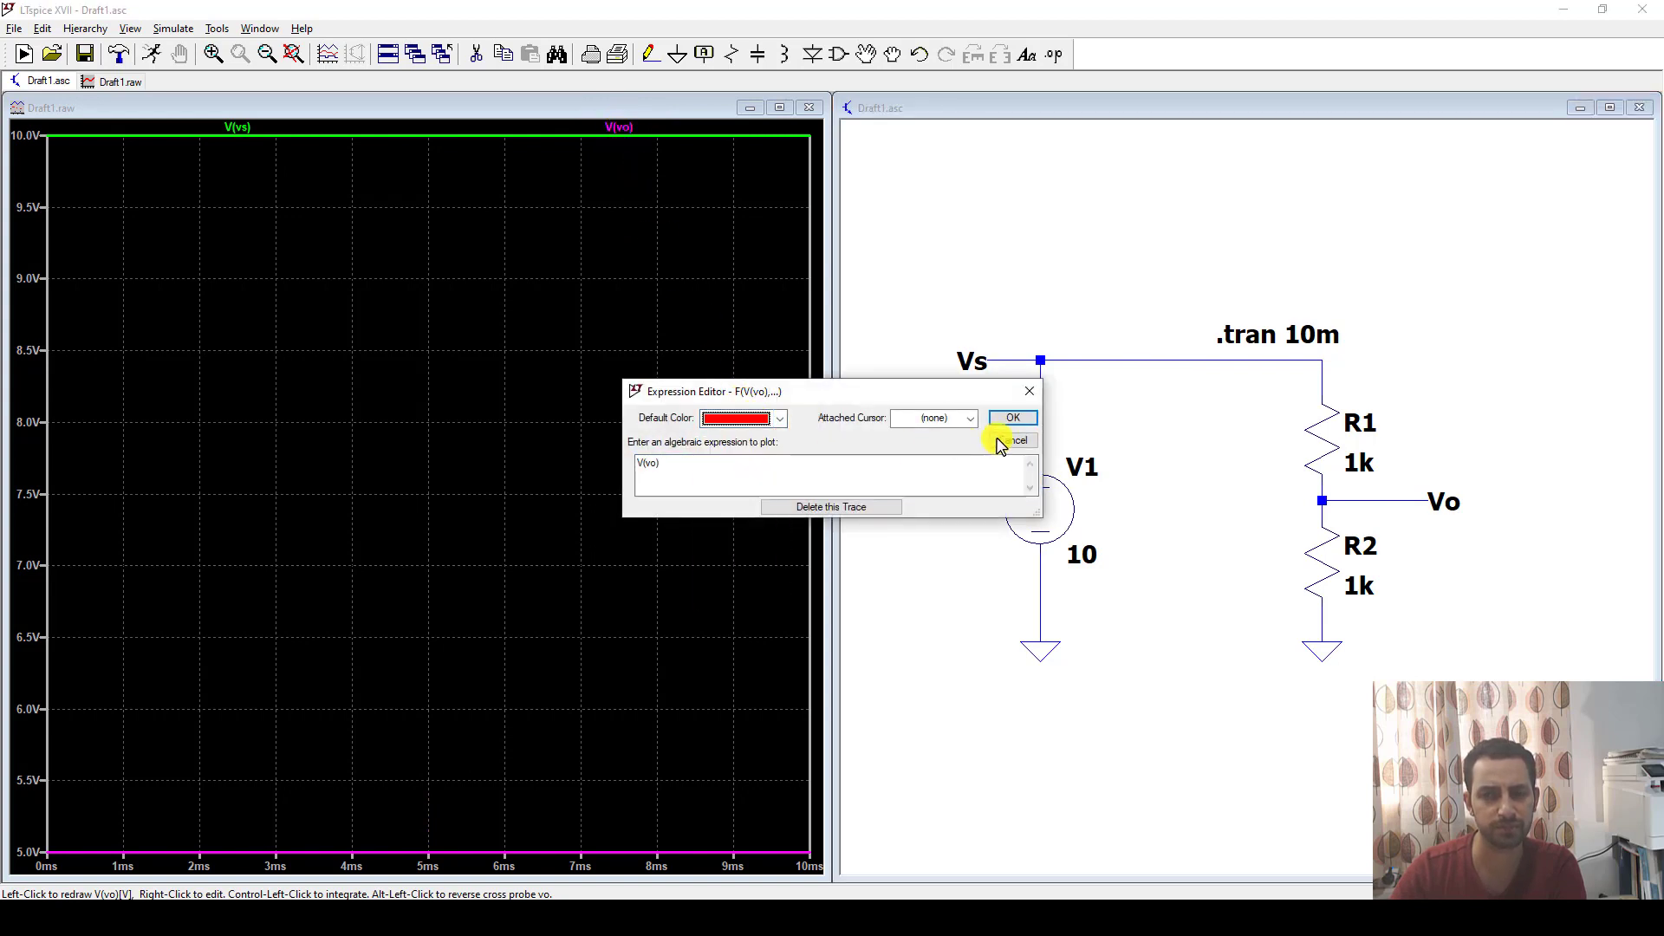
click(1010, 417)
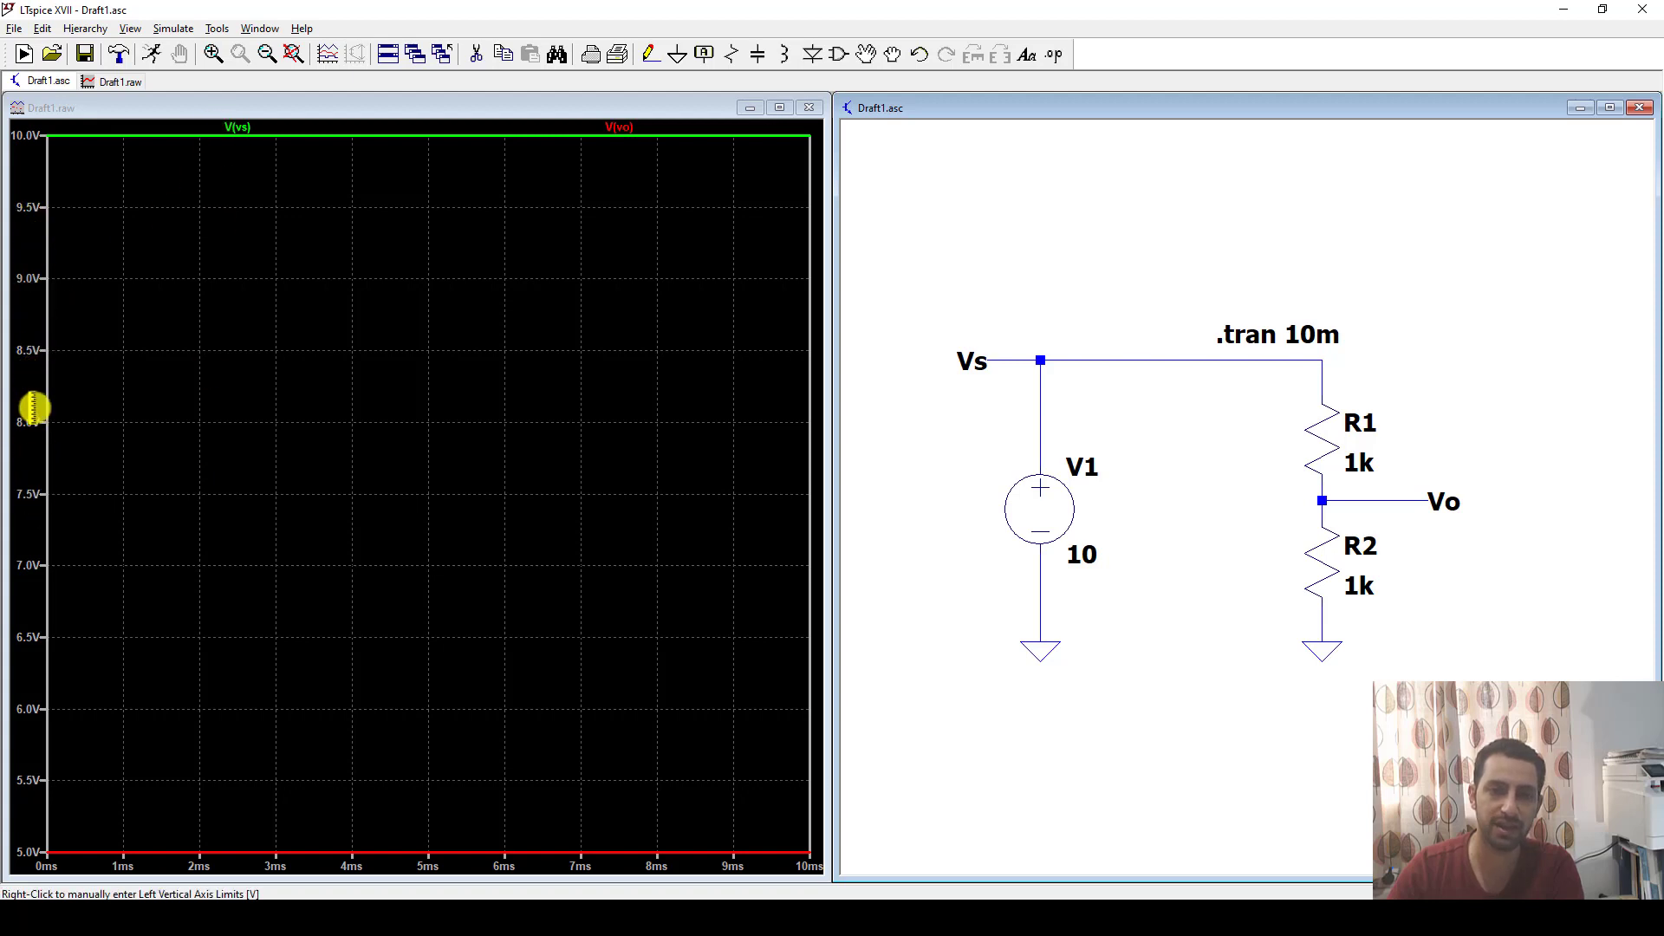
Set the plot's voltage axis limits to 0 at the bottom and 20 at the top.
right_click(28, 438)
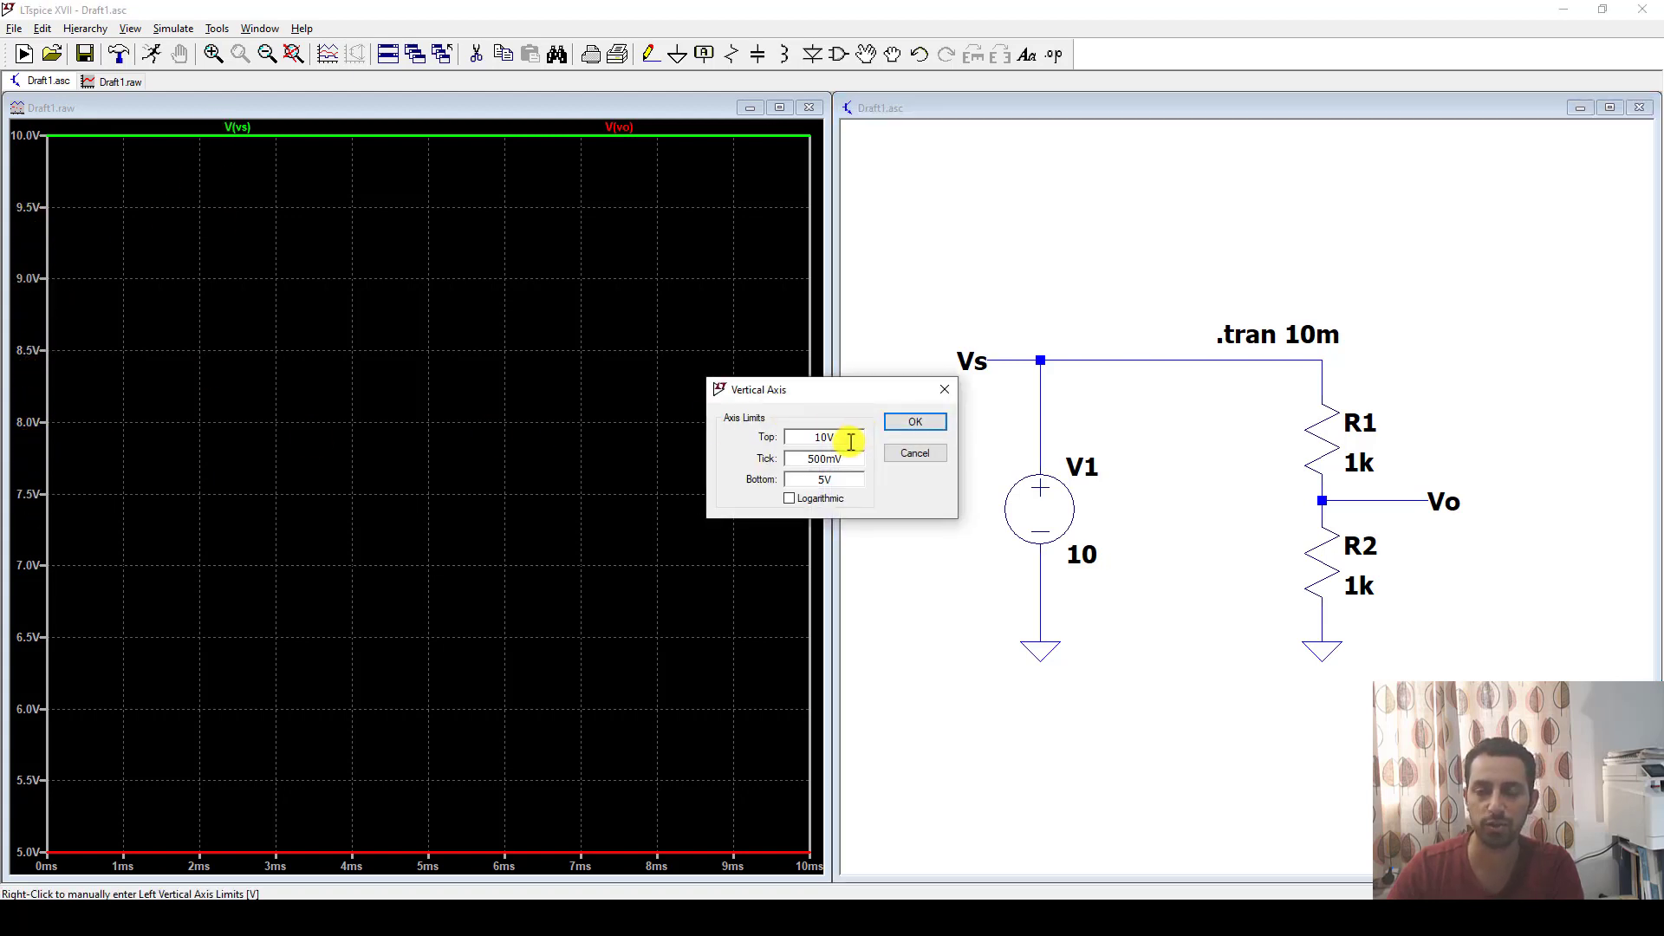
drag(845, 433, 766, 465)
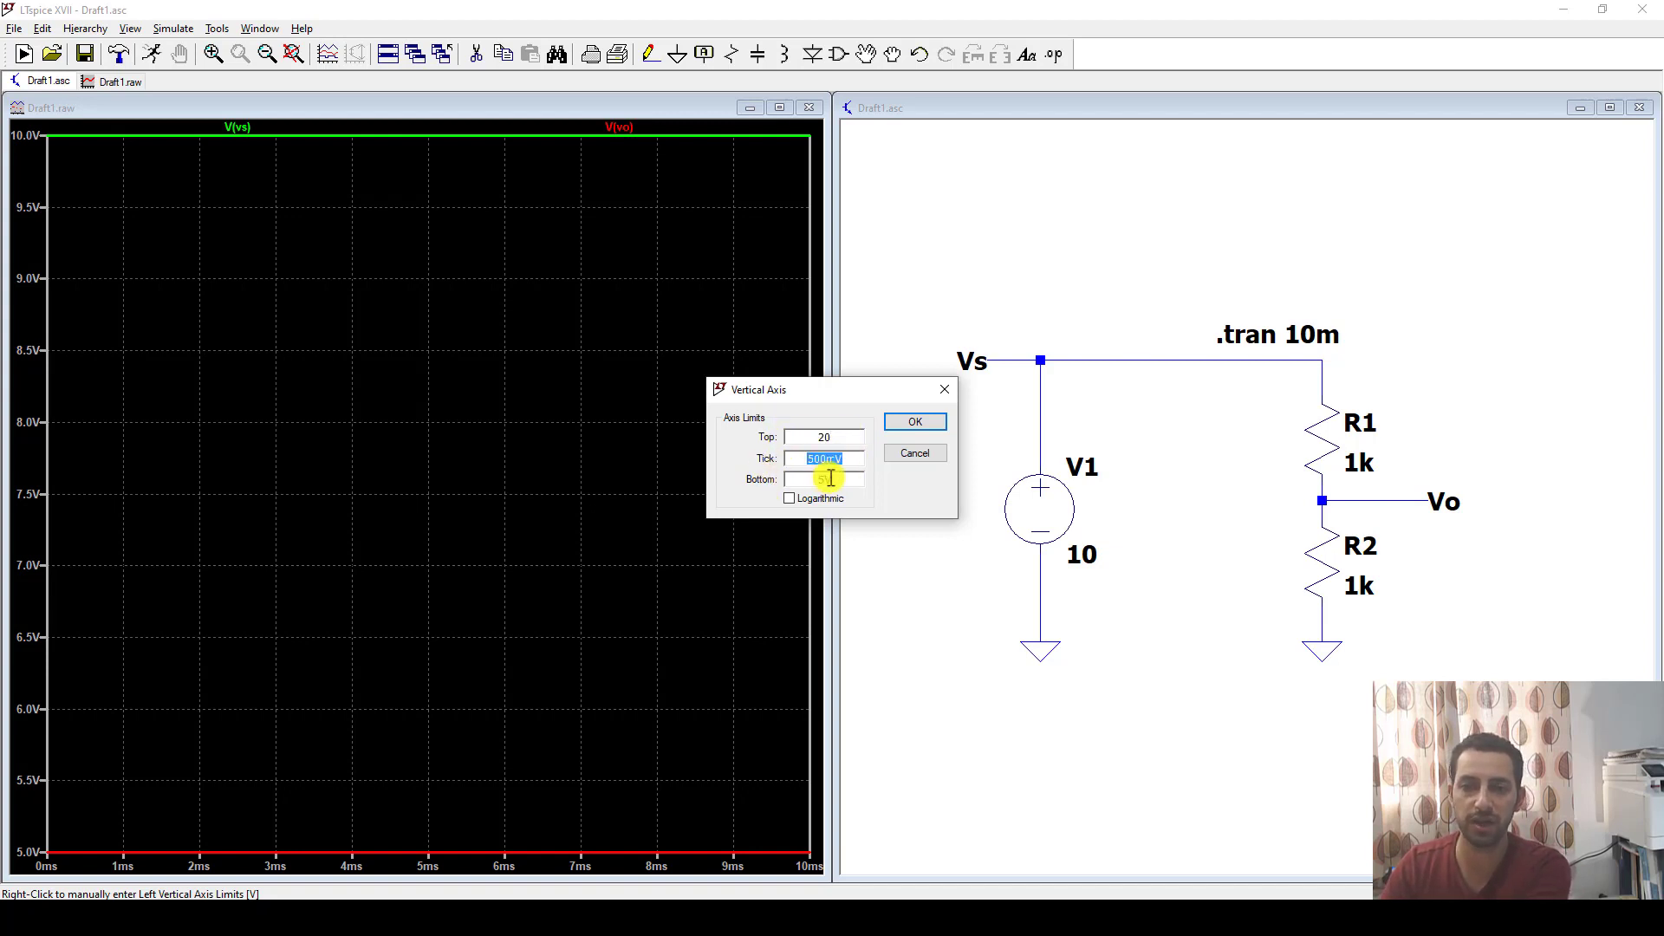
click(910, 428)
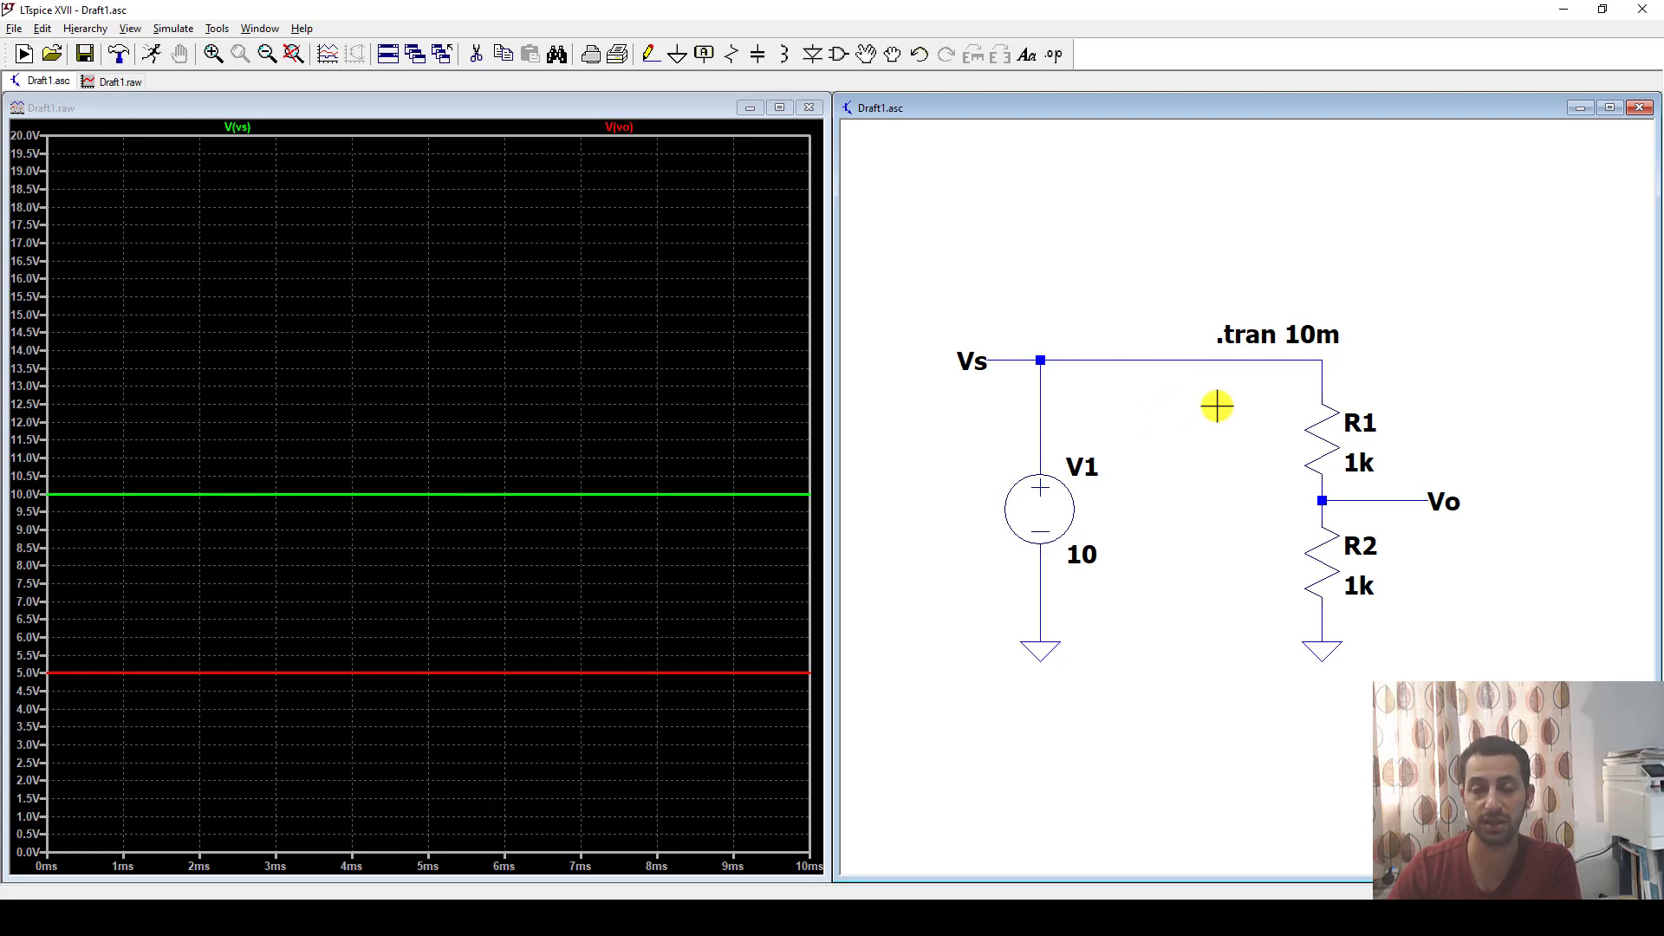
Plot the currents through R1 and V1, with the current axis from -10 mA to 10 mA and the voltage axis from 0 to 20 V.
click(1326, 439)
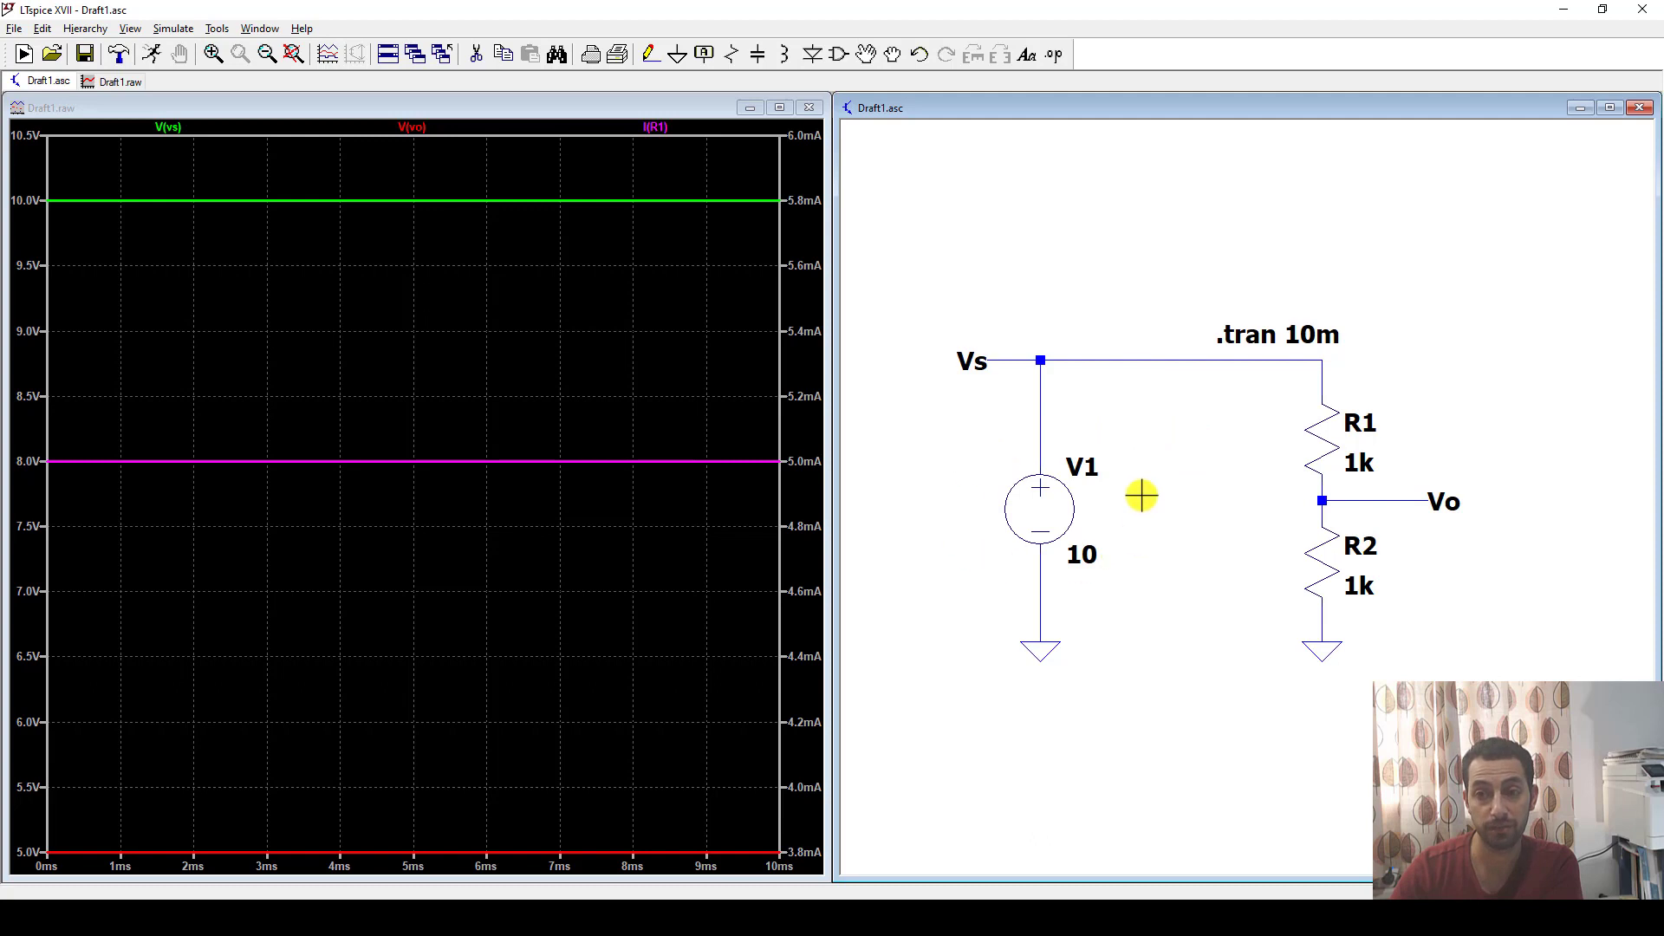
click(1045, 501)
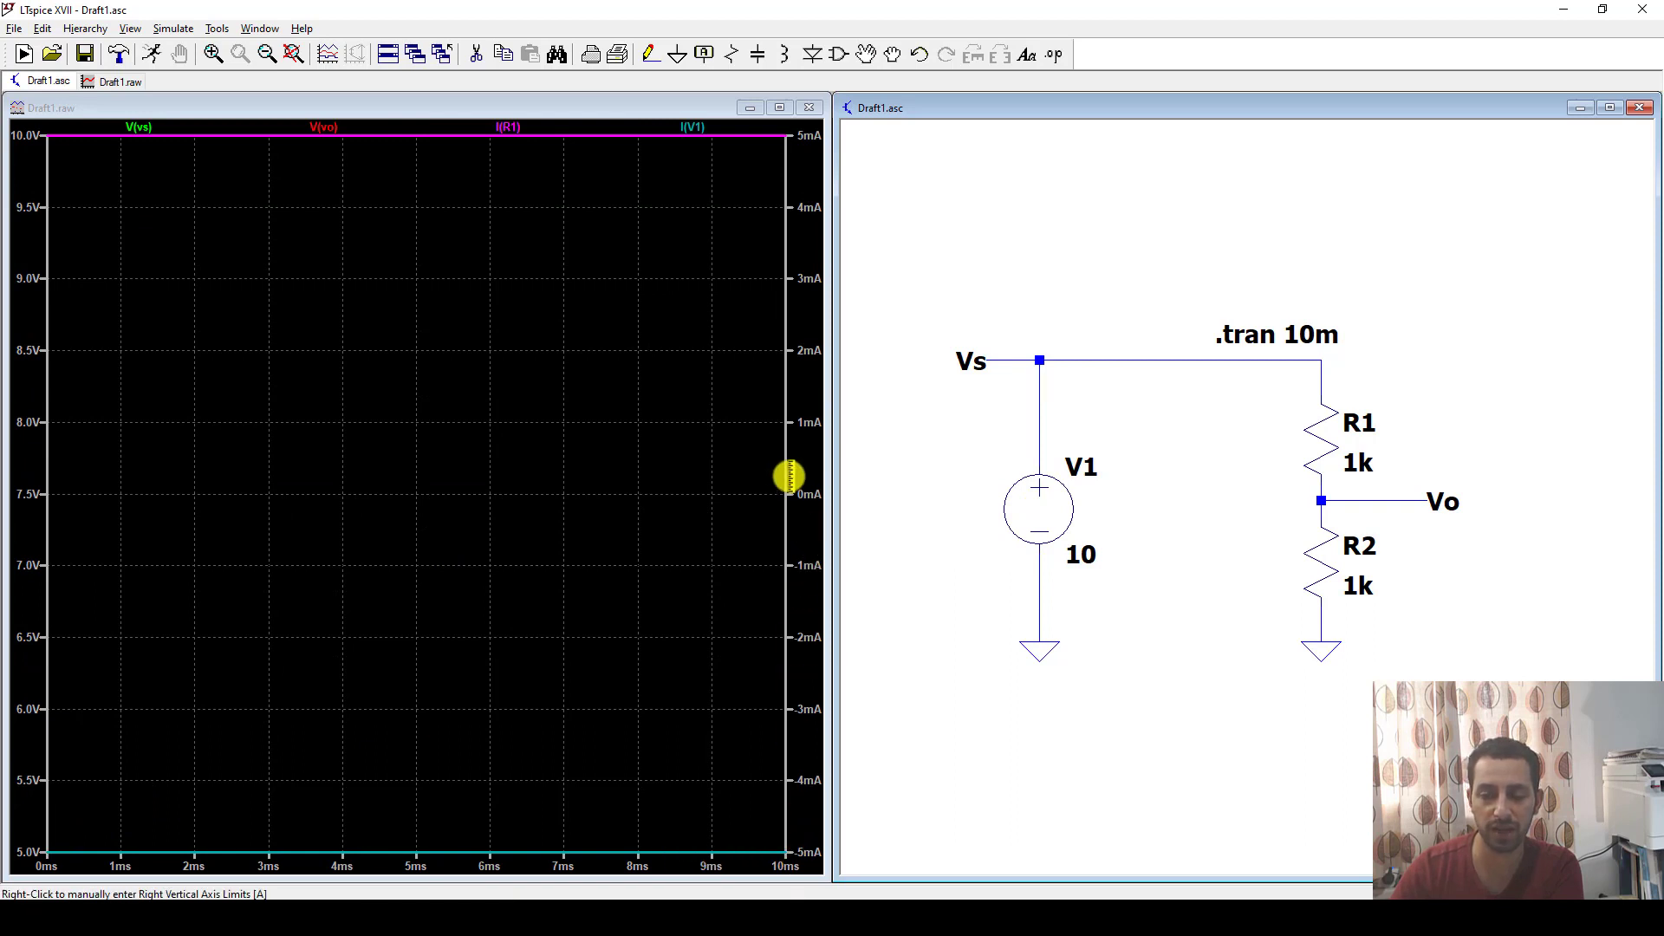
right_click(799, 445)
drag(843, 478, 630, 469)
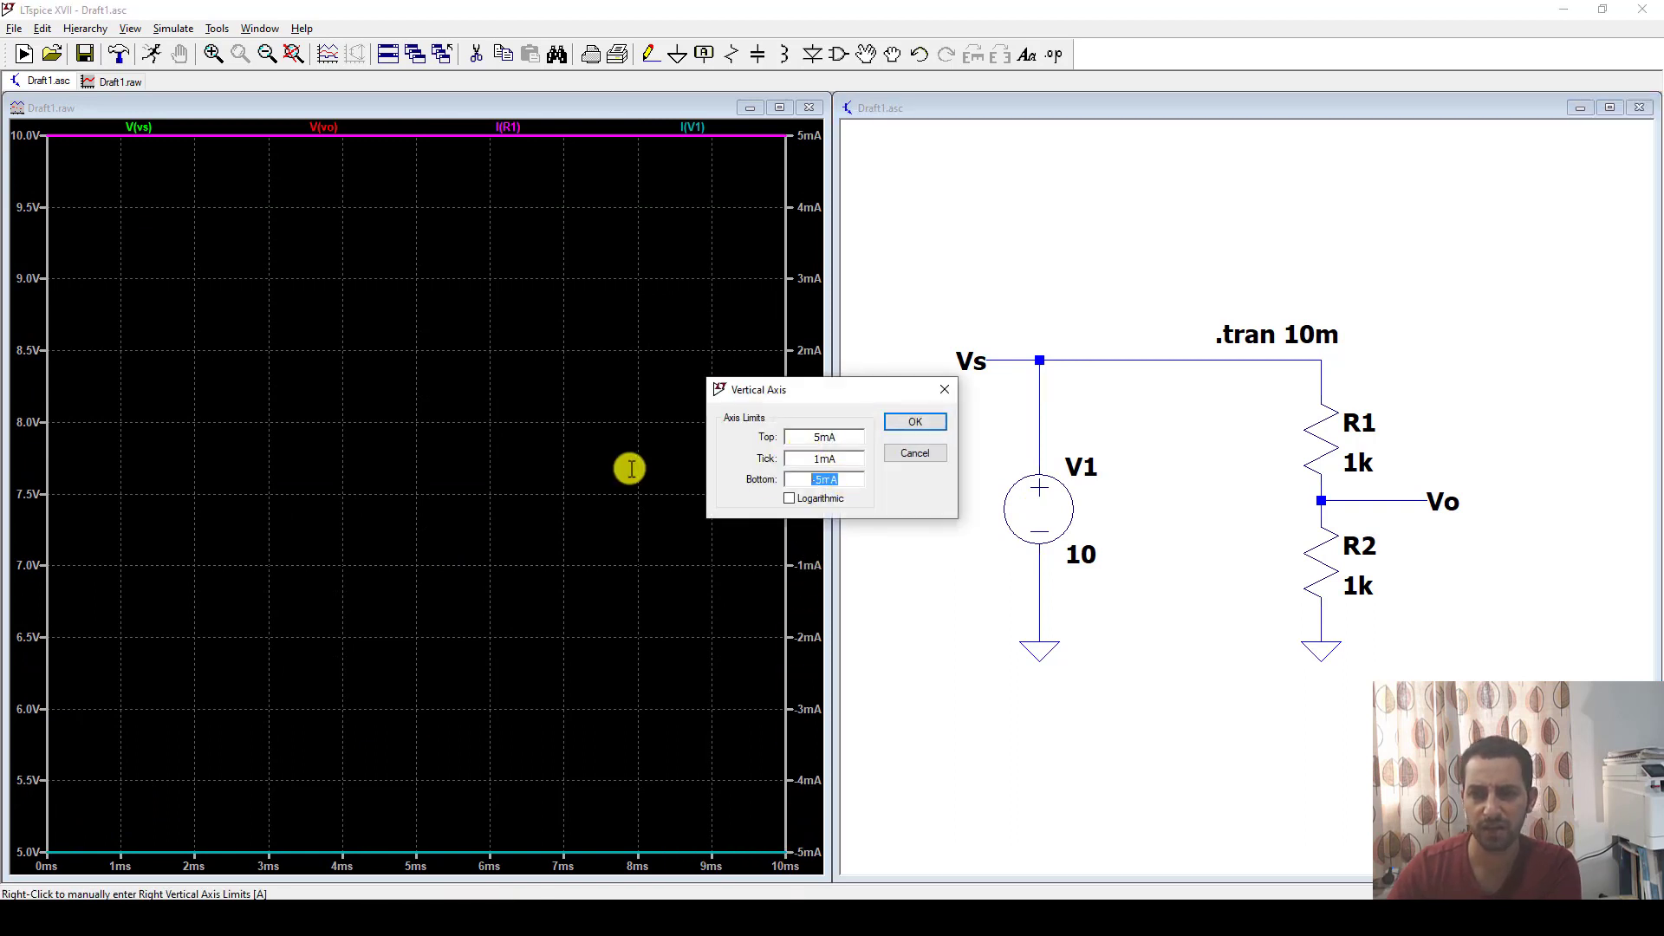
text(-10)
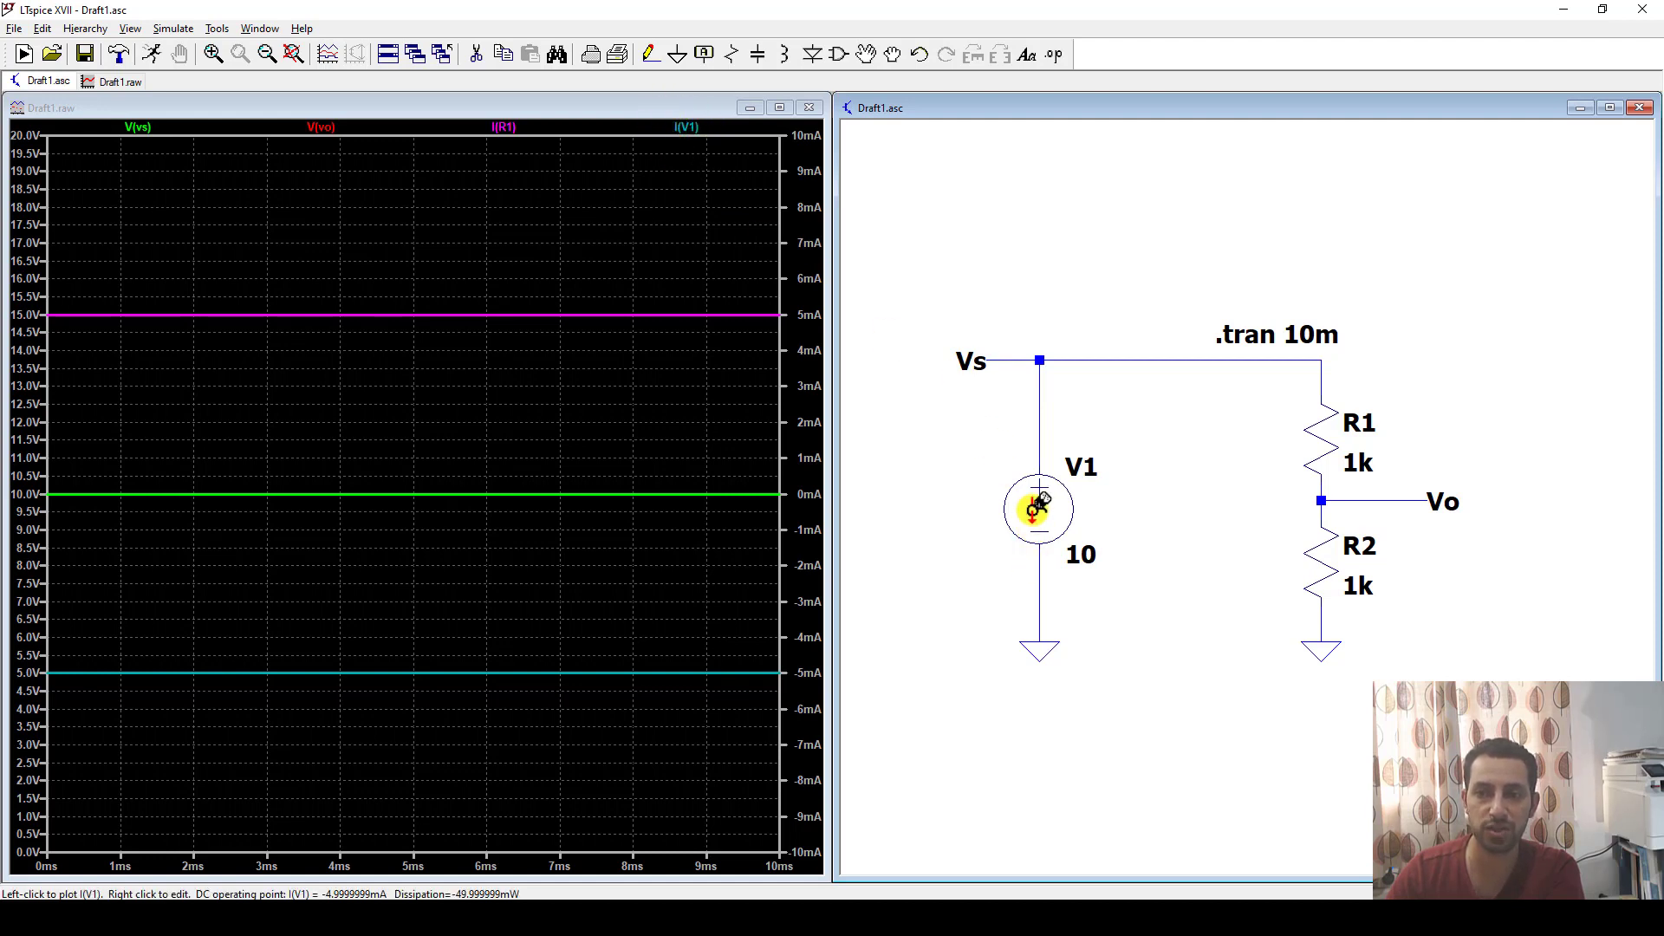
Invert the V1 current trace by changing its expression to -I(V1).
right_click(686, 126)
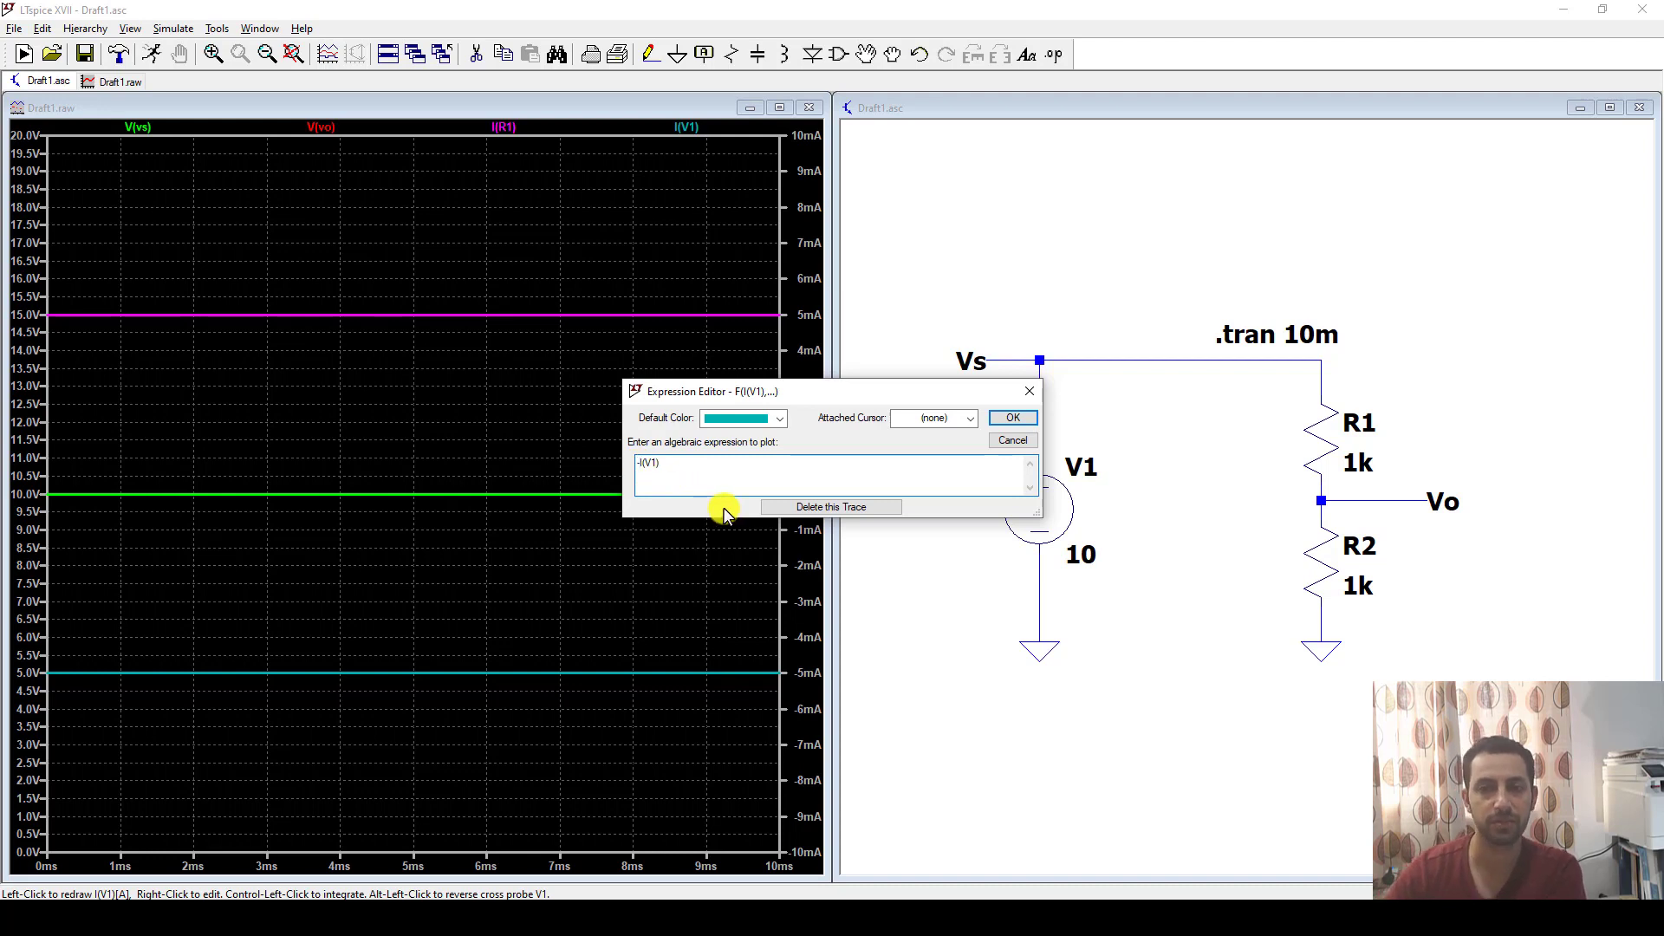
click(641, 468)
text(-)
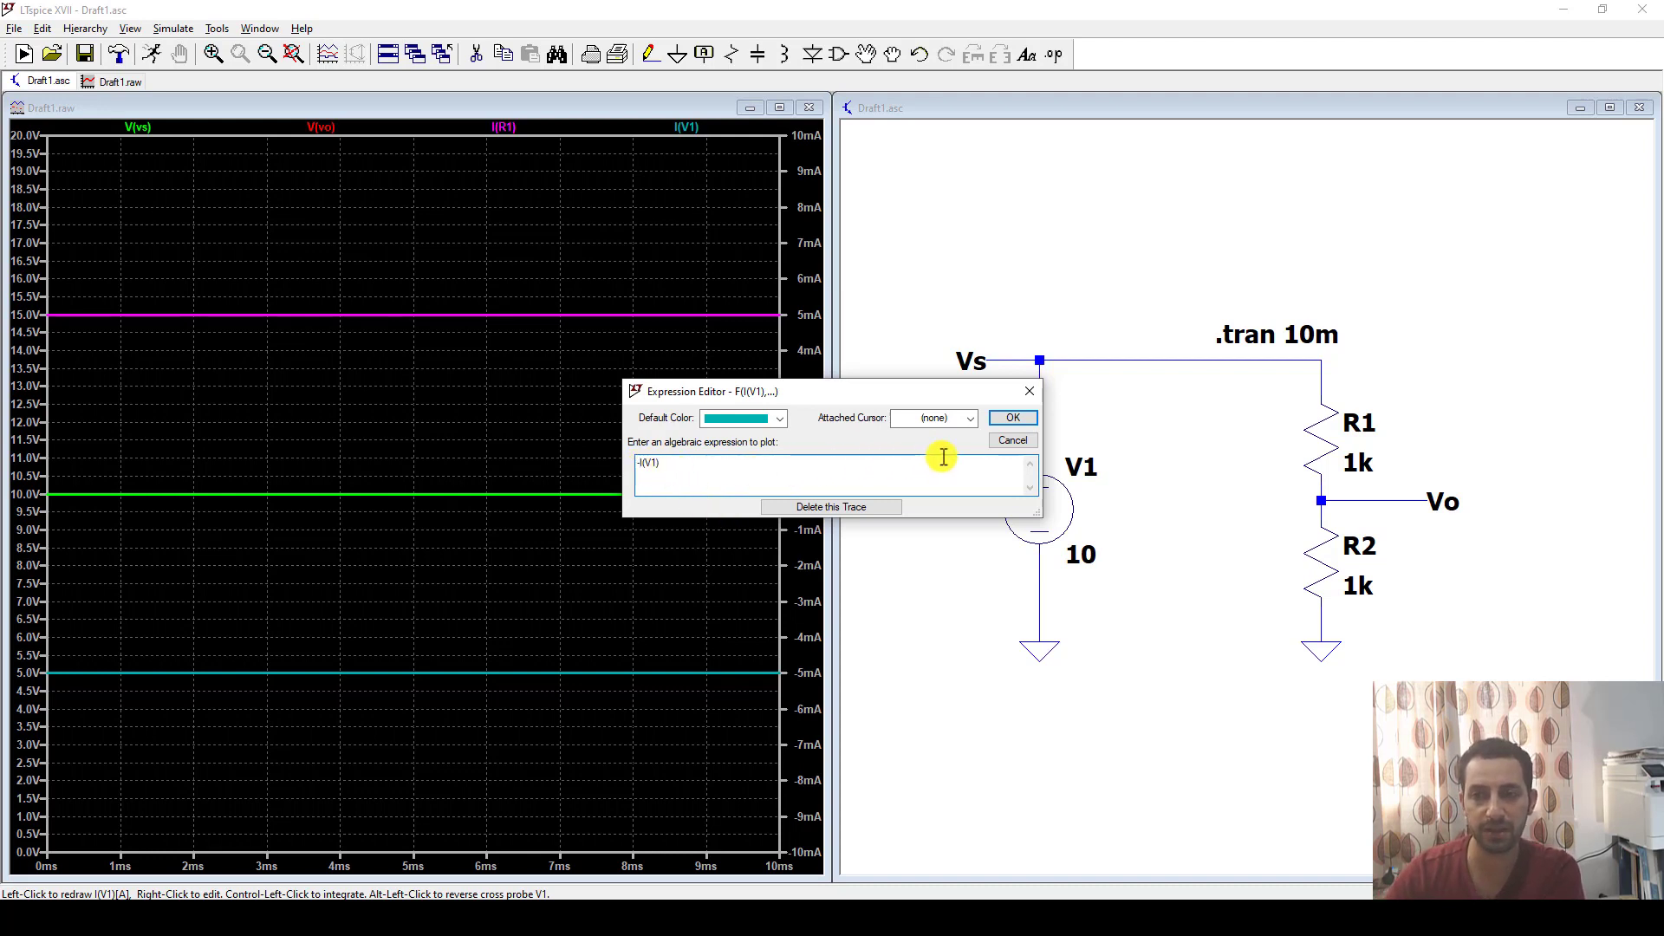
click(1010, 422)
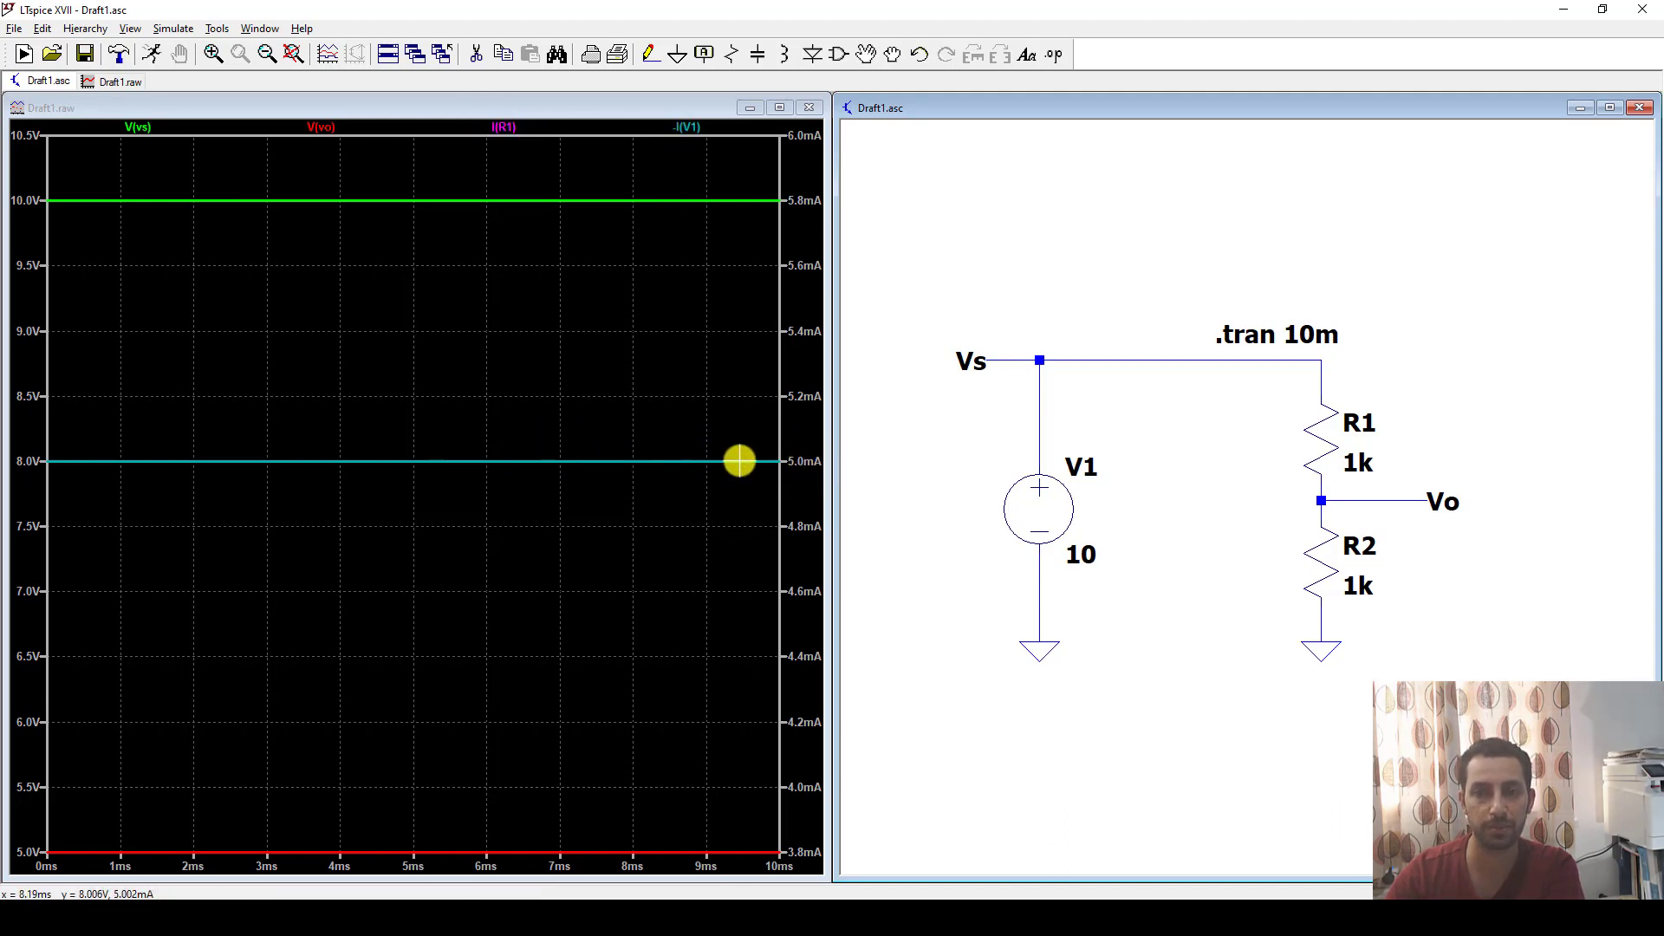
Delete the -I(V1) trace and change the I(R1) trace's expression to I(R1)*(V(vs)-V(vo)).
right_click(689, 129)
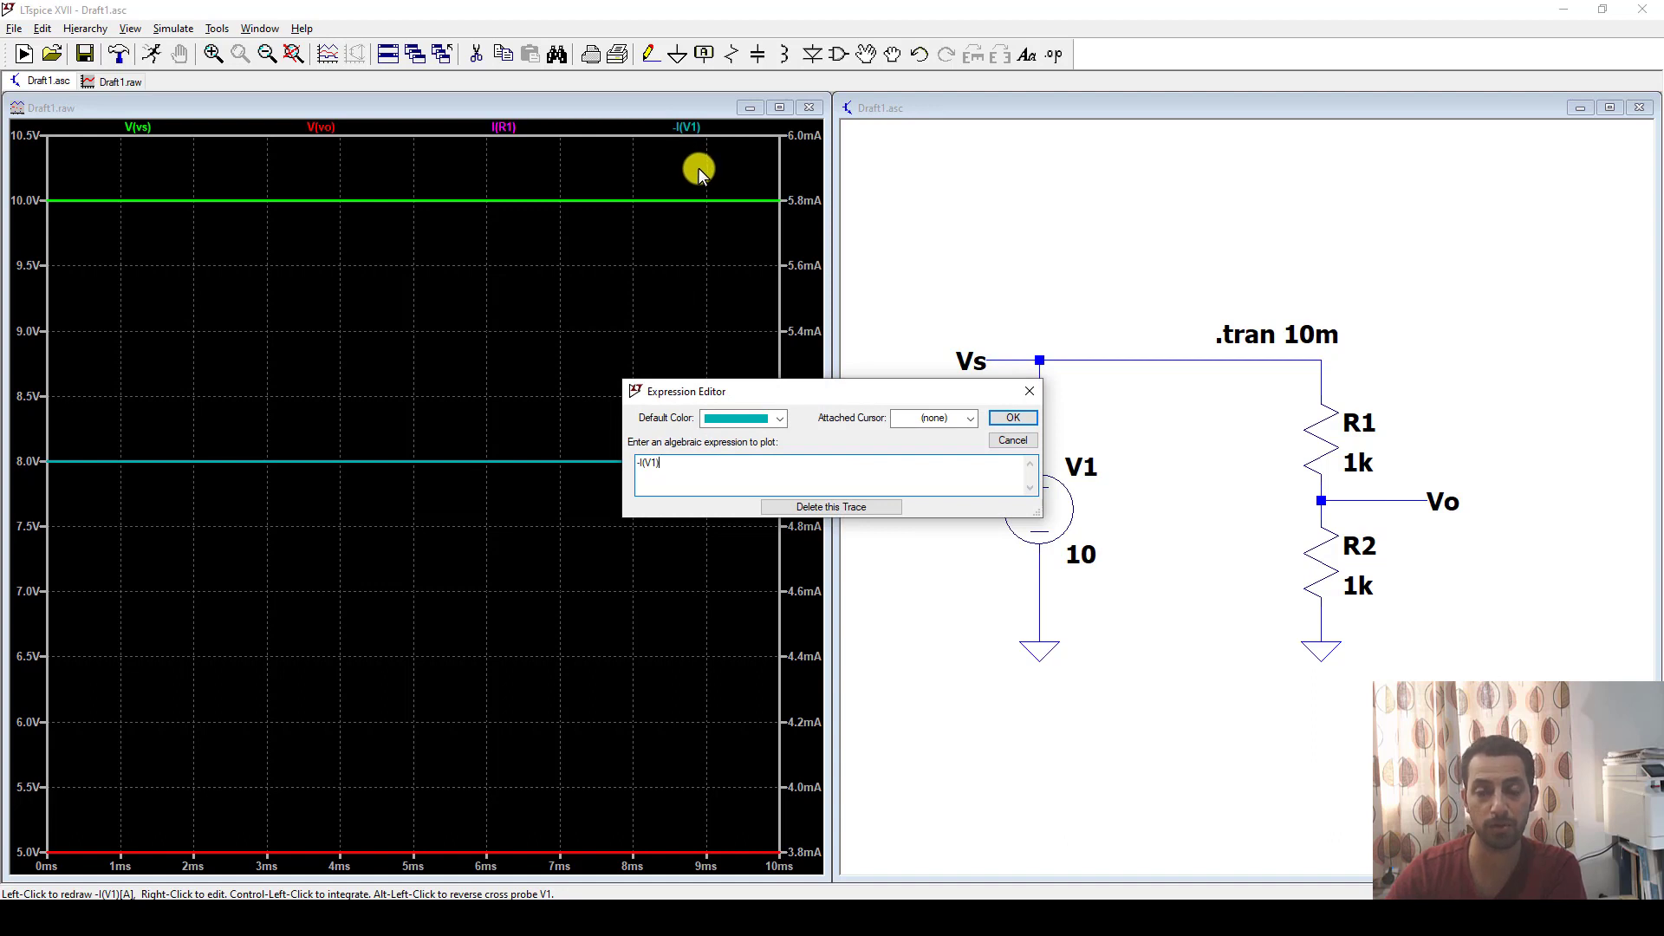
click(830, 507)
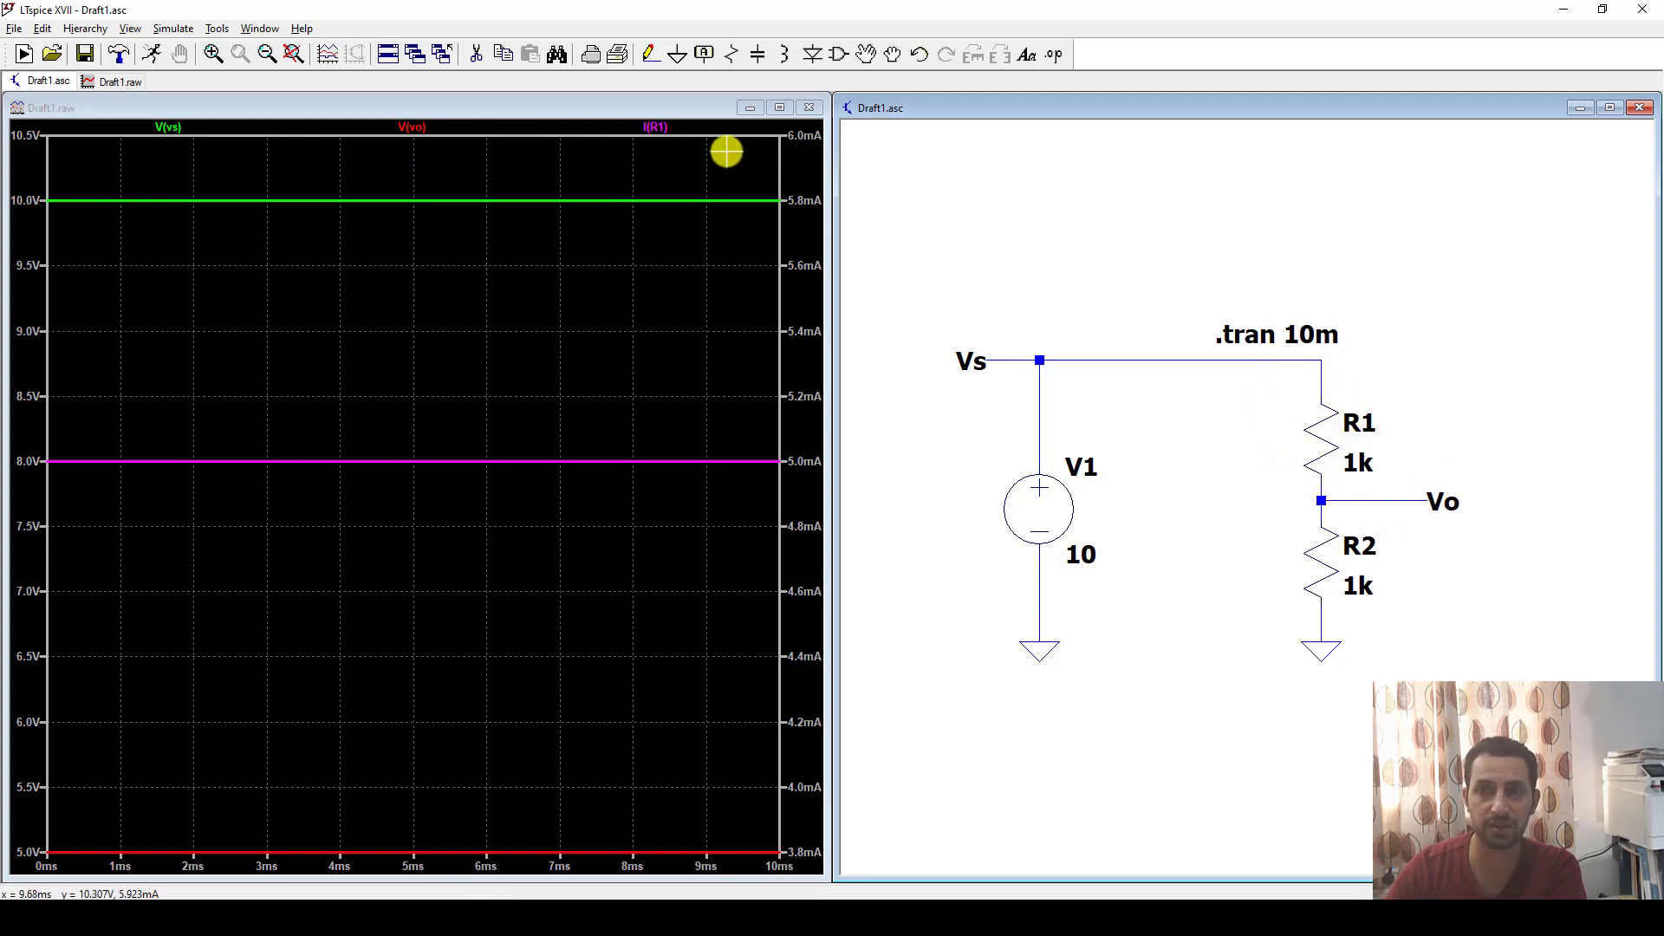
right_click(655, 129)
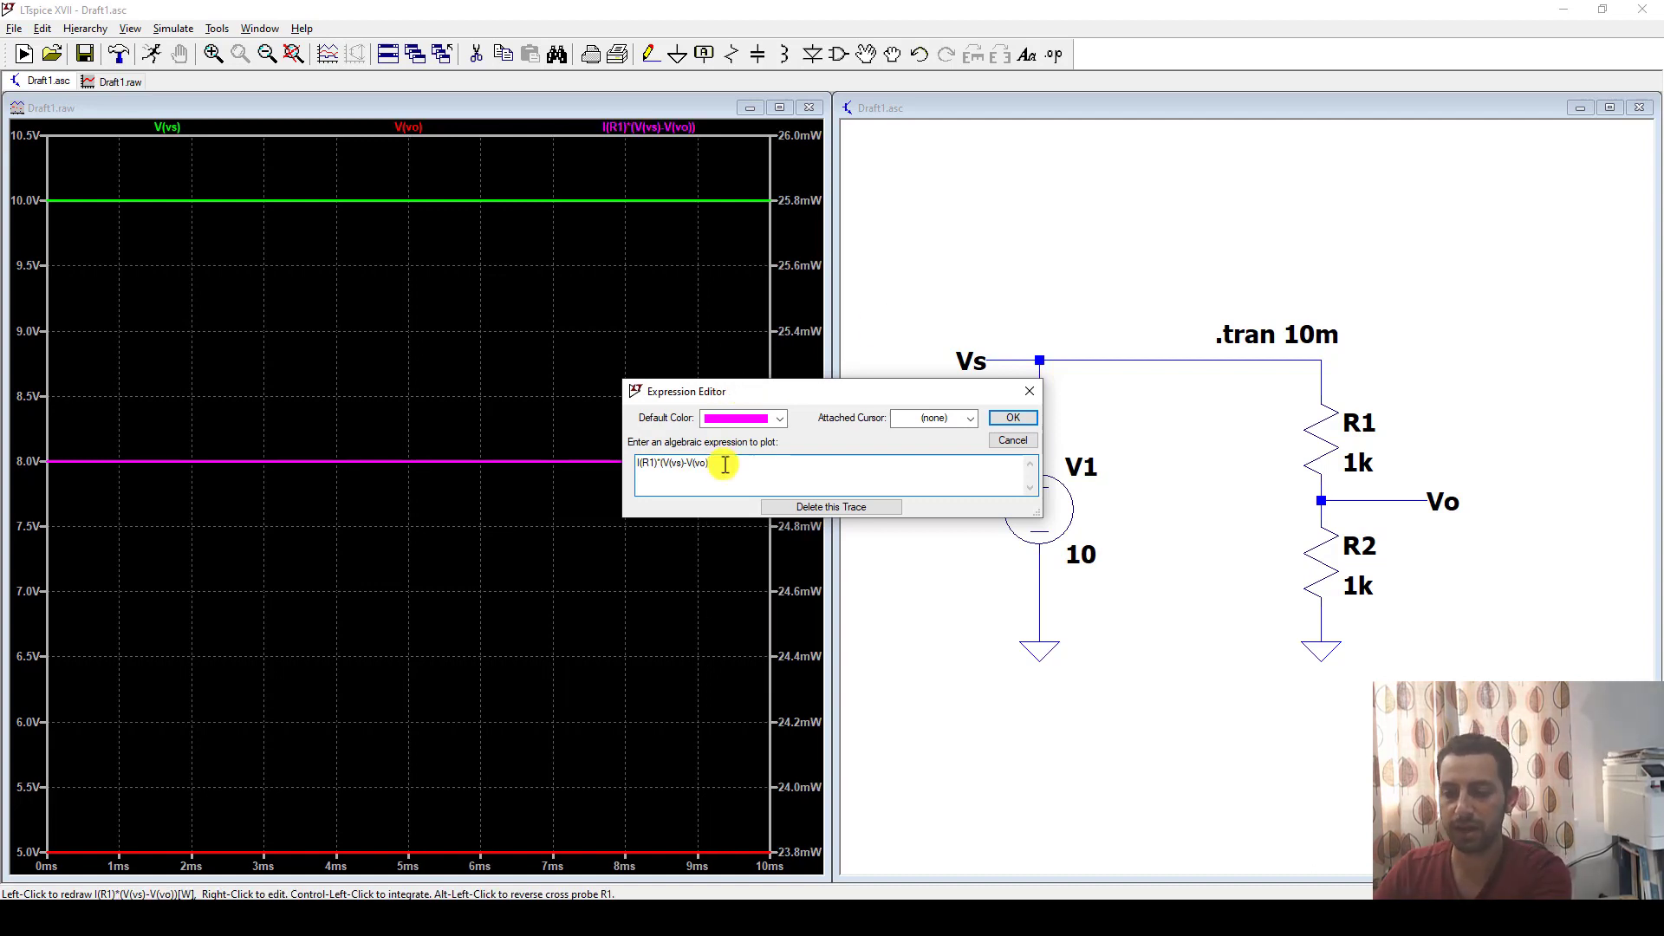
drag(720, 464, 674, 464)
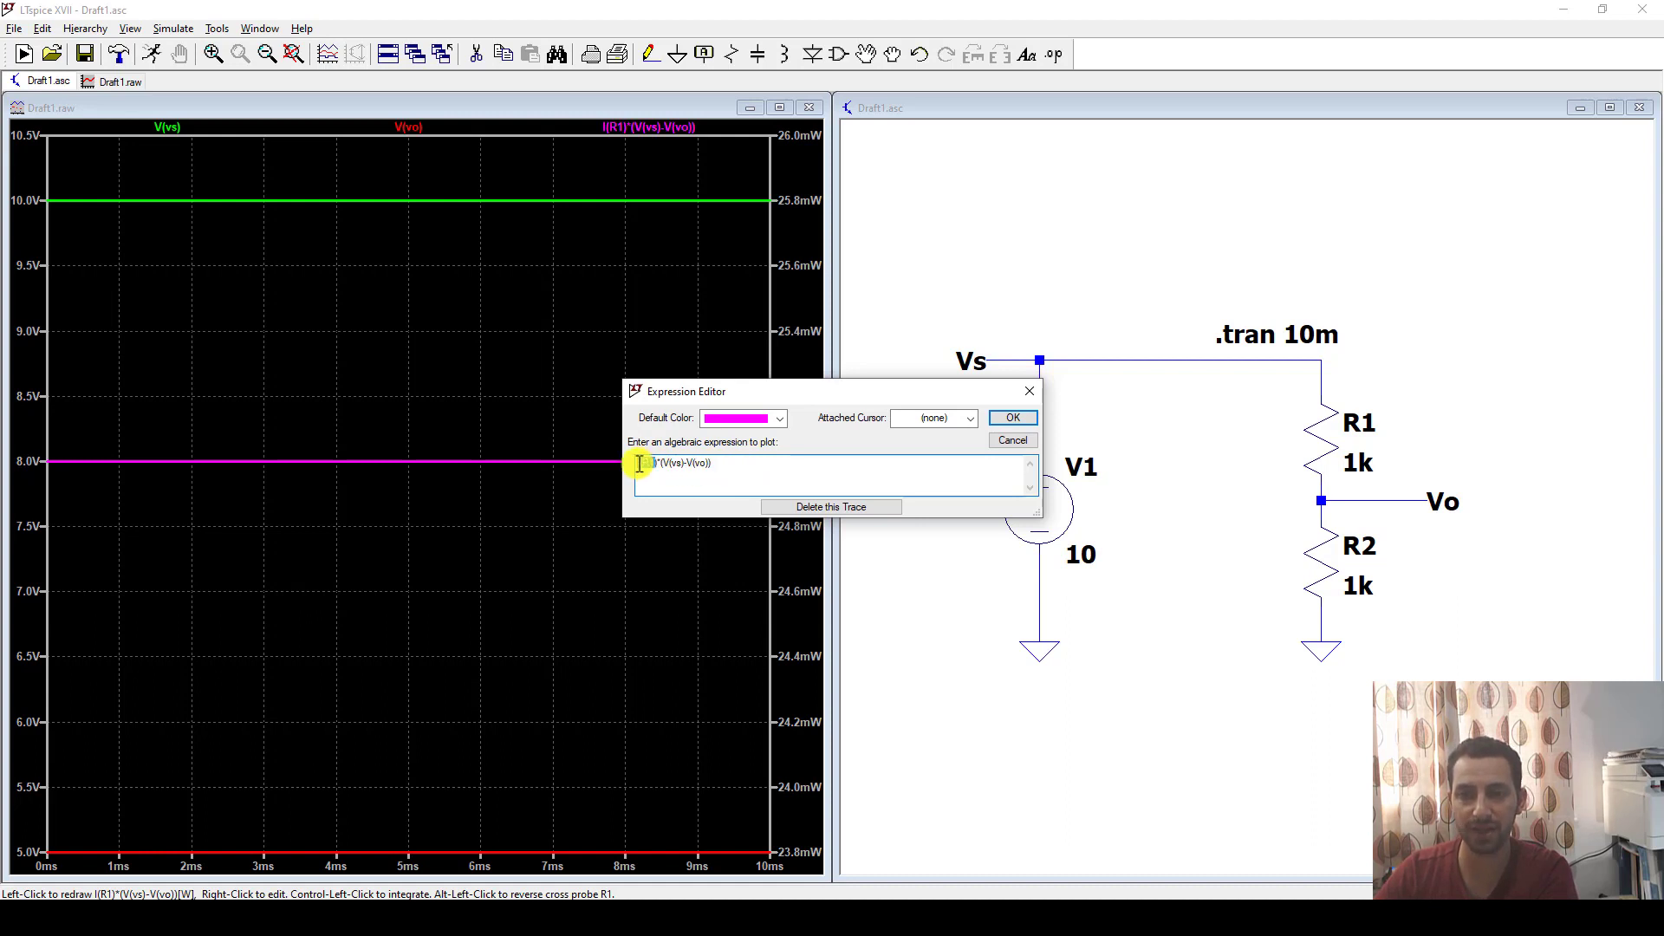
click(1009, 417)
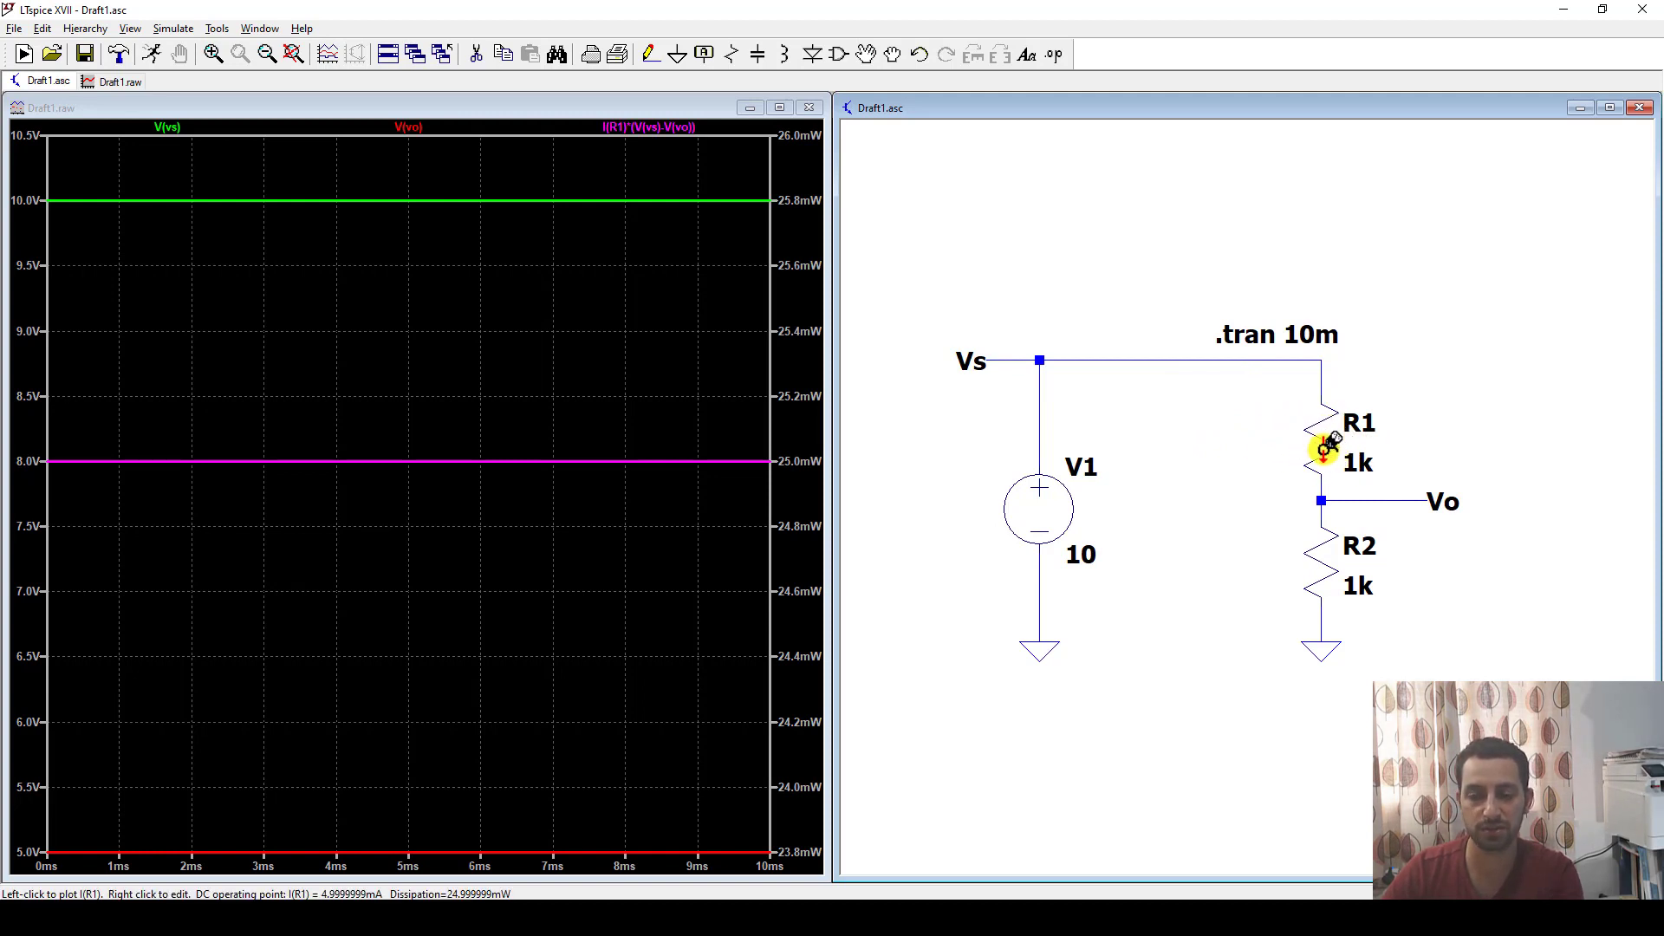
Plot R1's power dissipation directly from the schematic, and attach a cursor to that trace at about 5.7 ms.
key(alt)
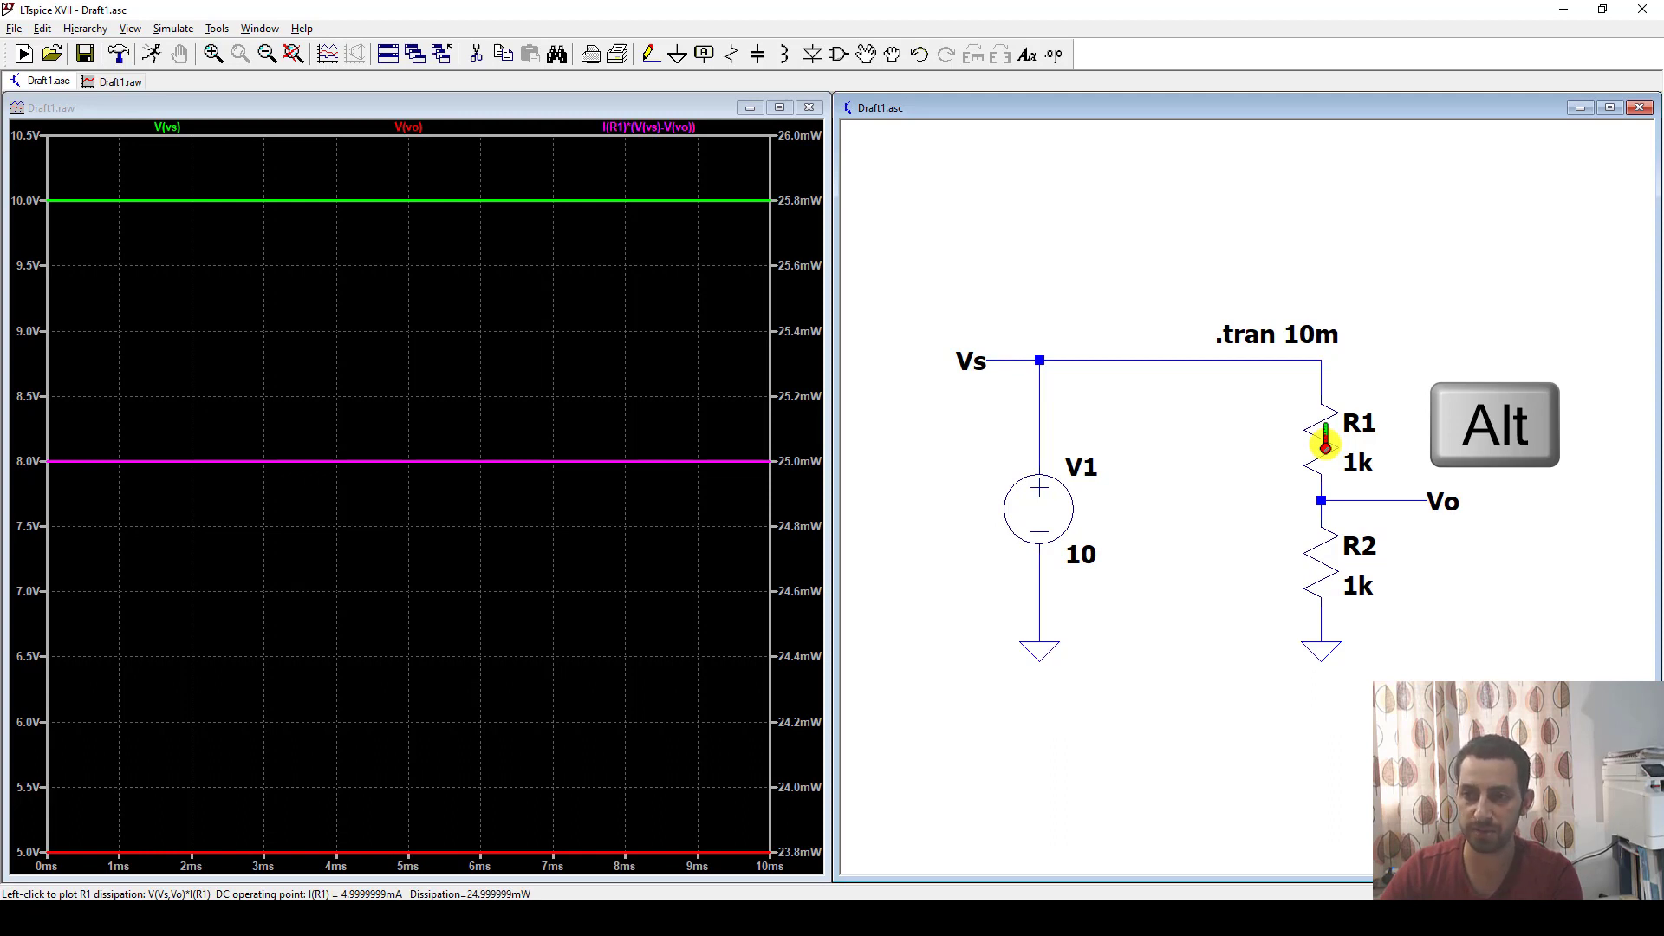
alt+click(1325, 443)
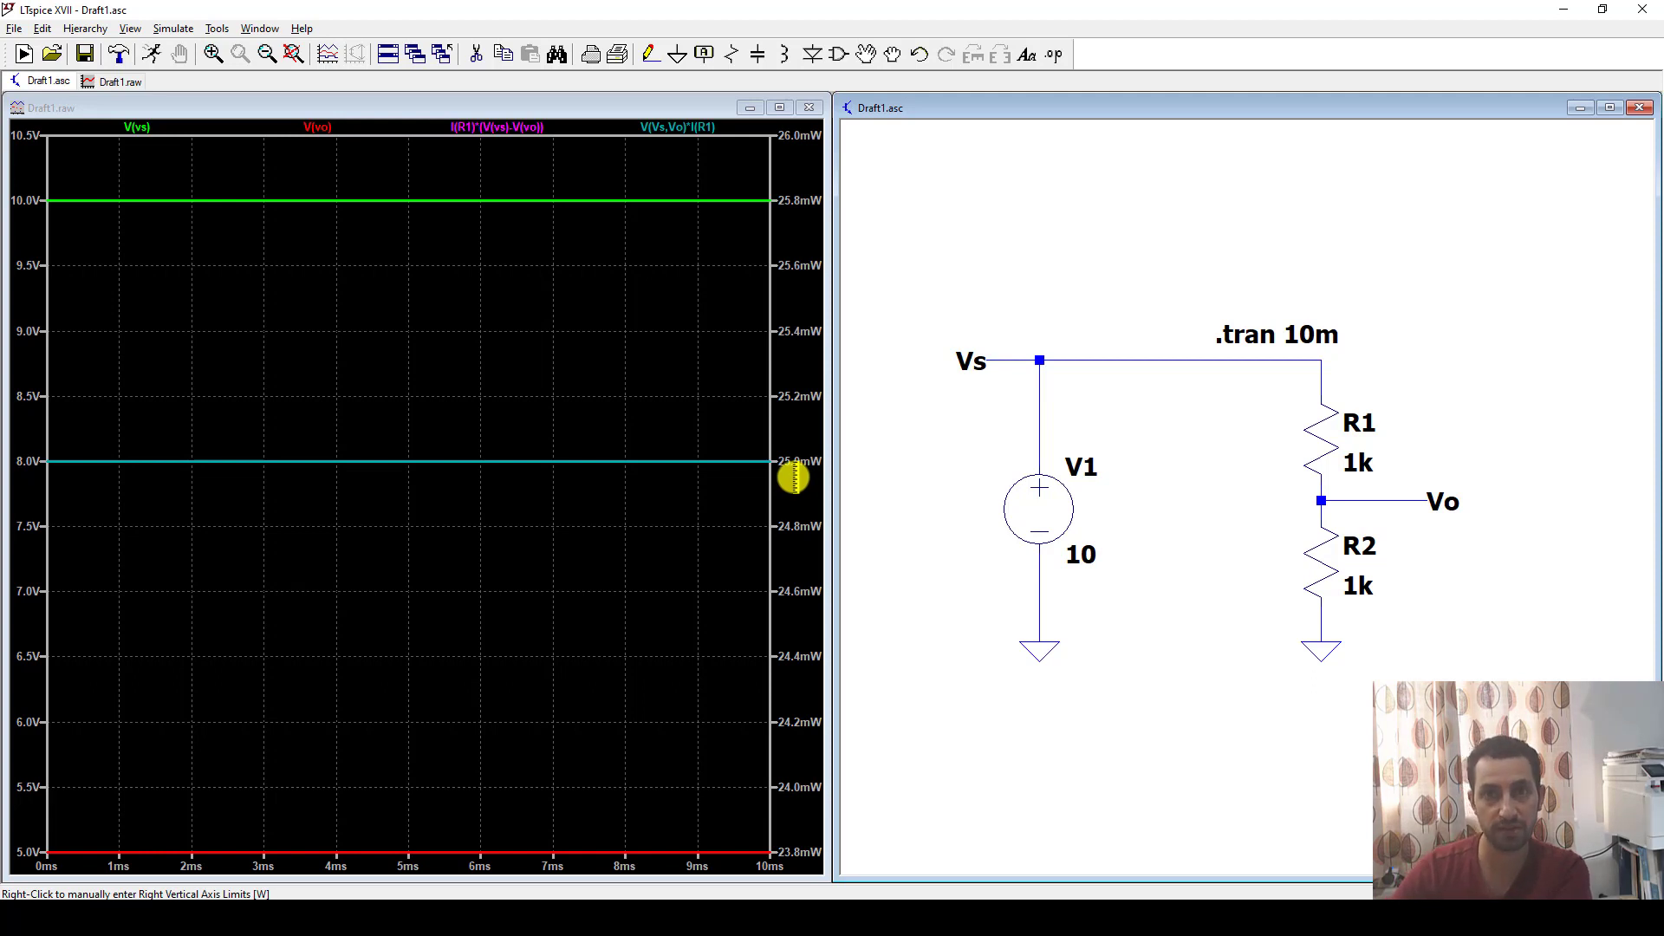
click(676, 375)
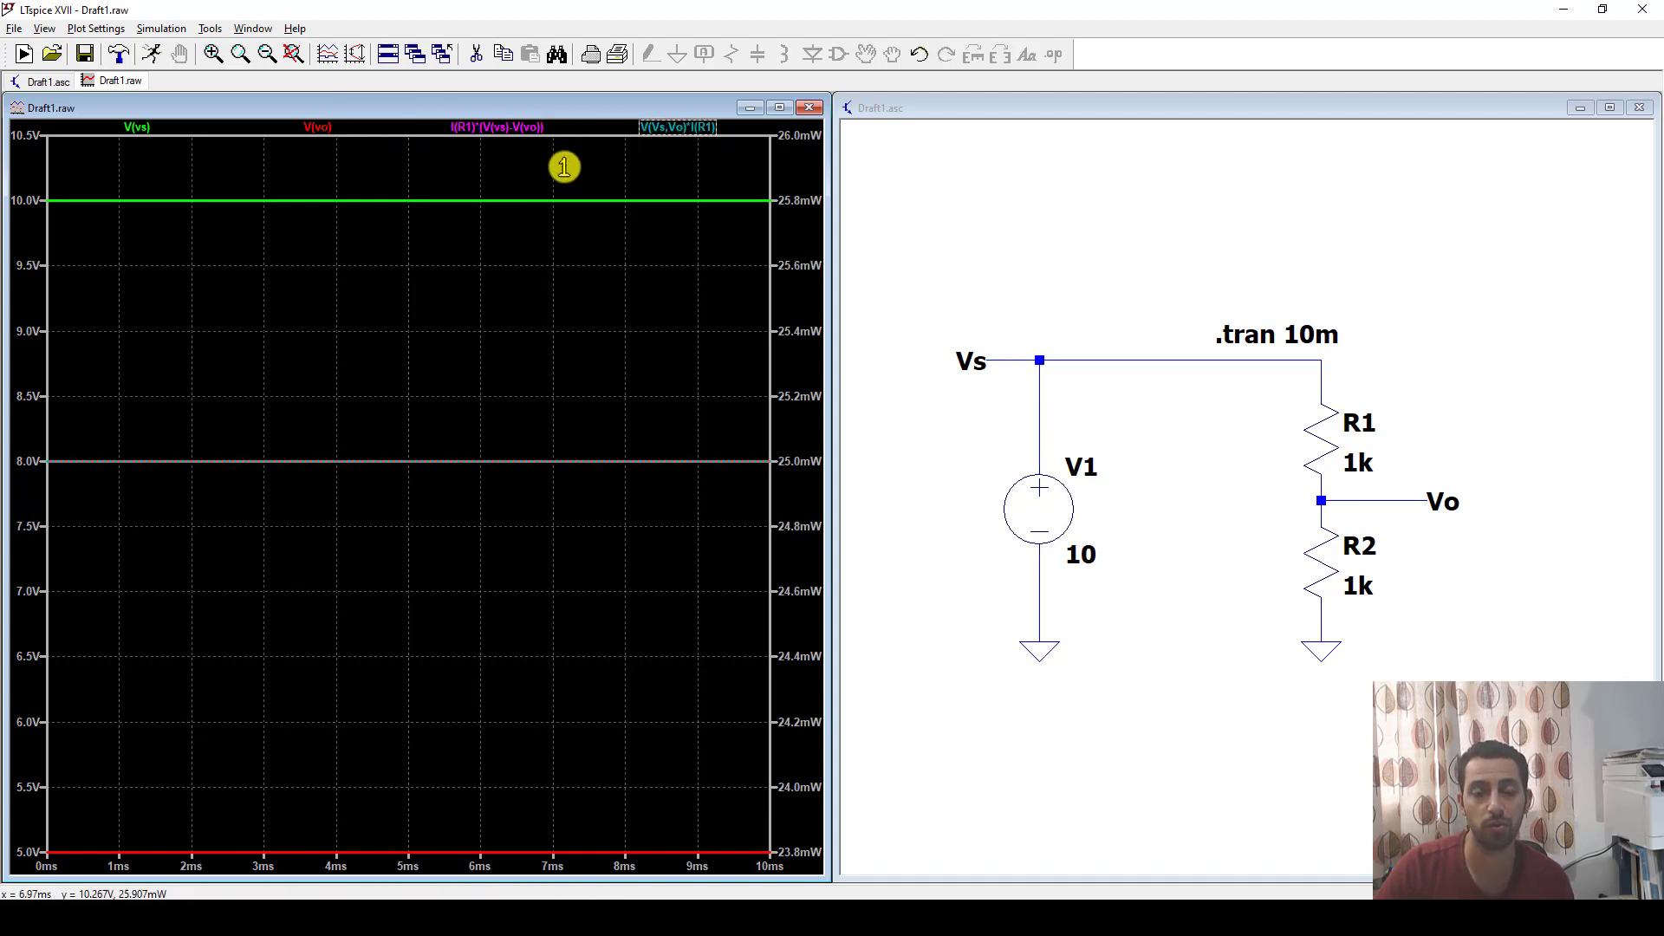
mouse_move(564, 167)
mouse_down()
mouse_move(204, 176)
mouse_move(499, 185)
mouse_move(385, 187)
mouse_move(459, 187)
mouse_up()
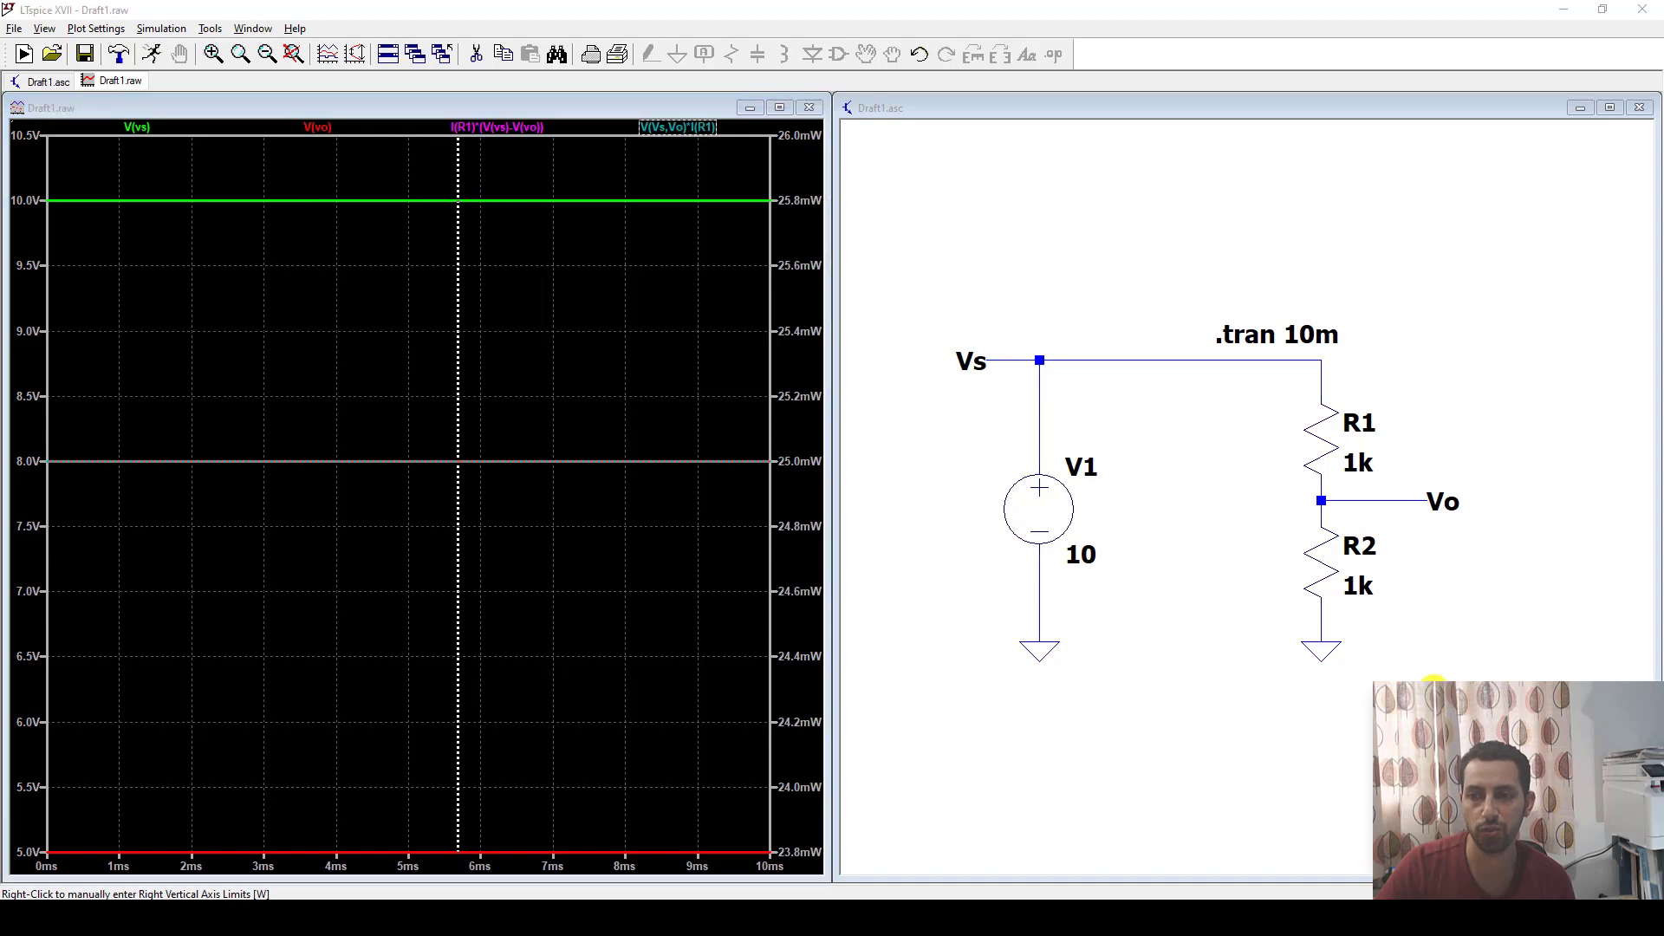
Move the cursor on the V(Vs,Vo)*I(R1) trace to about 6.3 ms and read its power value.
drag(1434, 682, 954, 153)
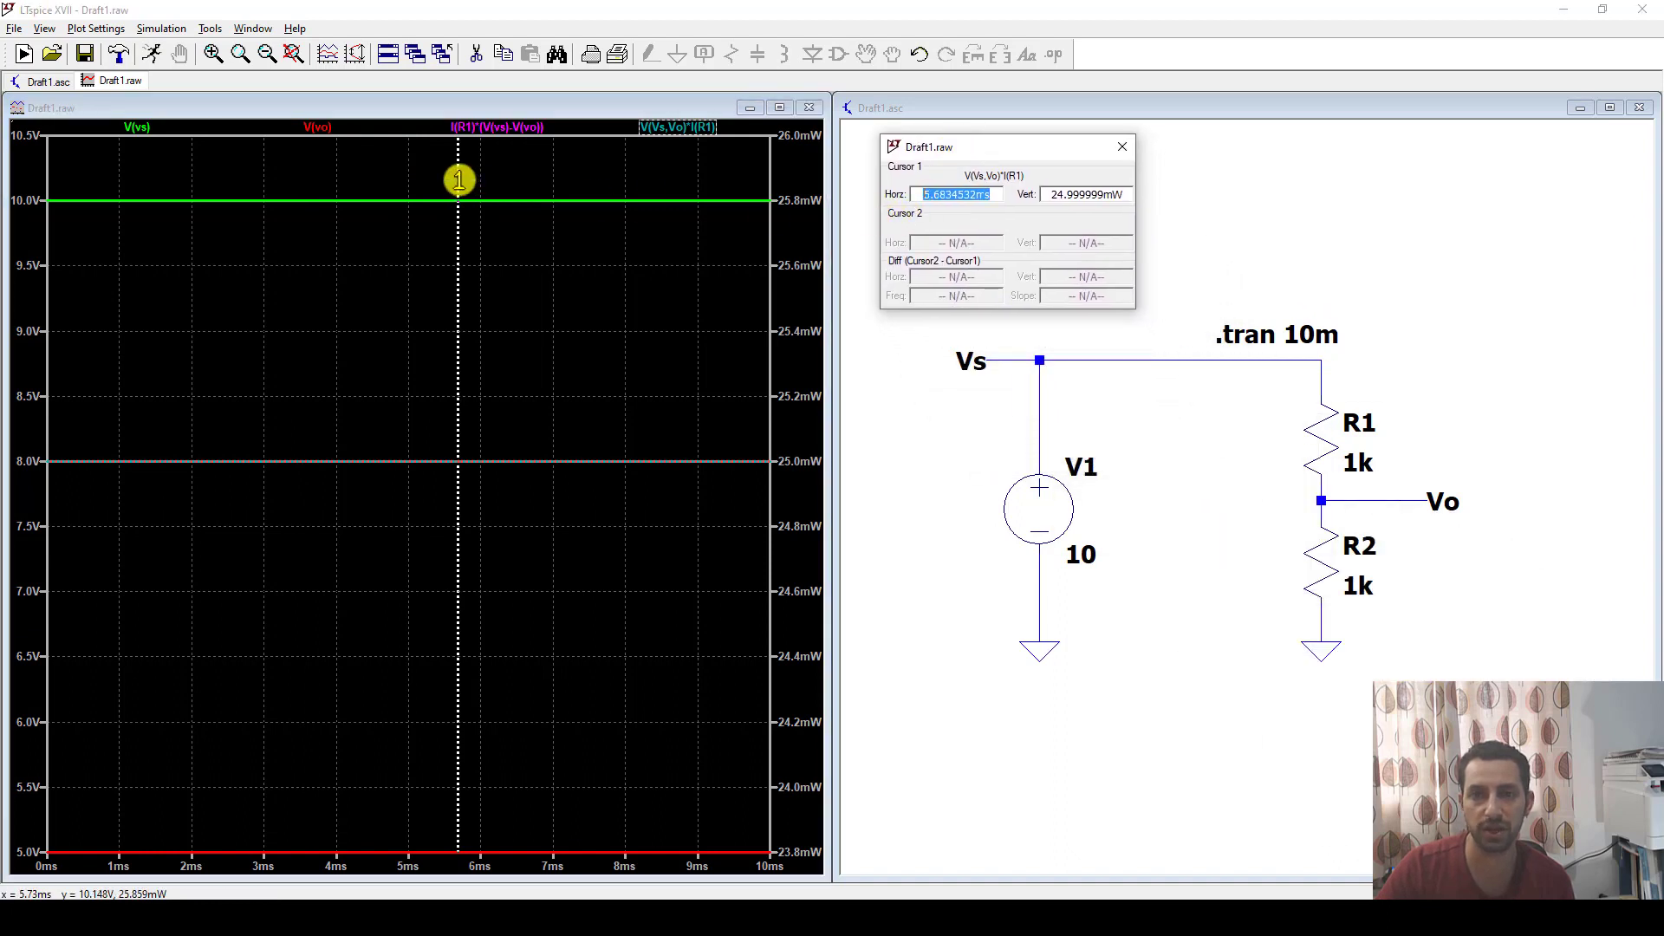
drag(456, 168, 503, 185)
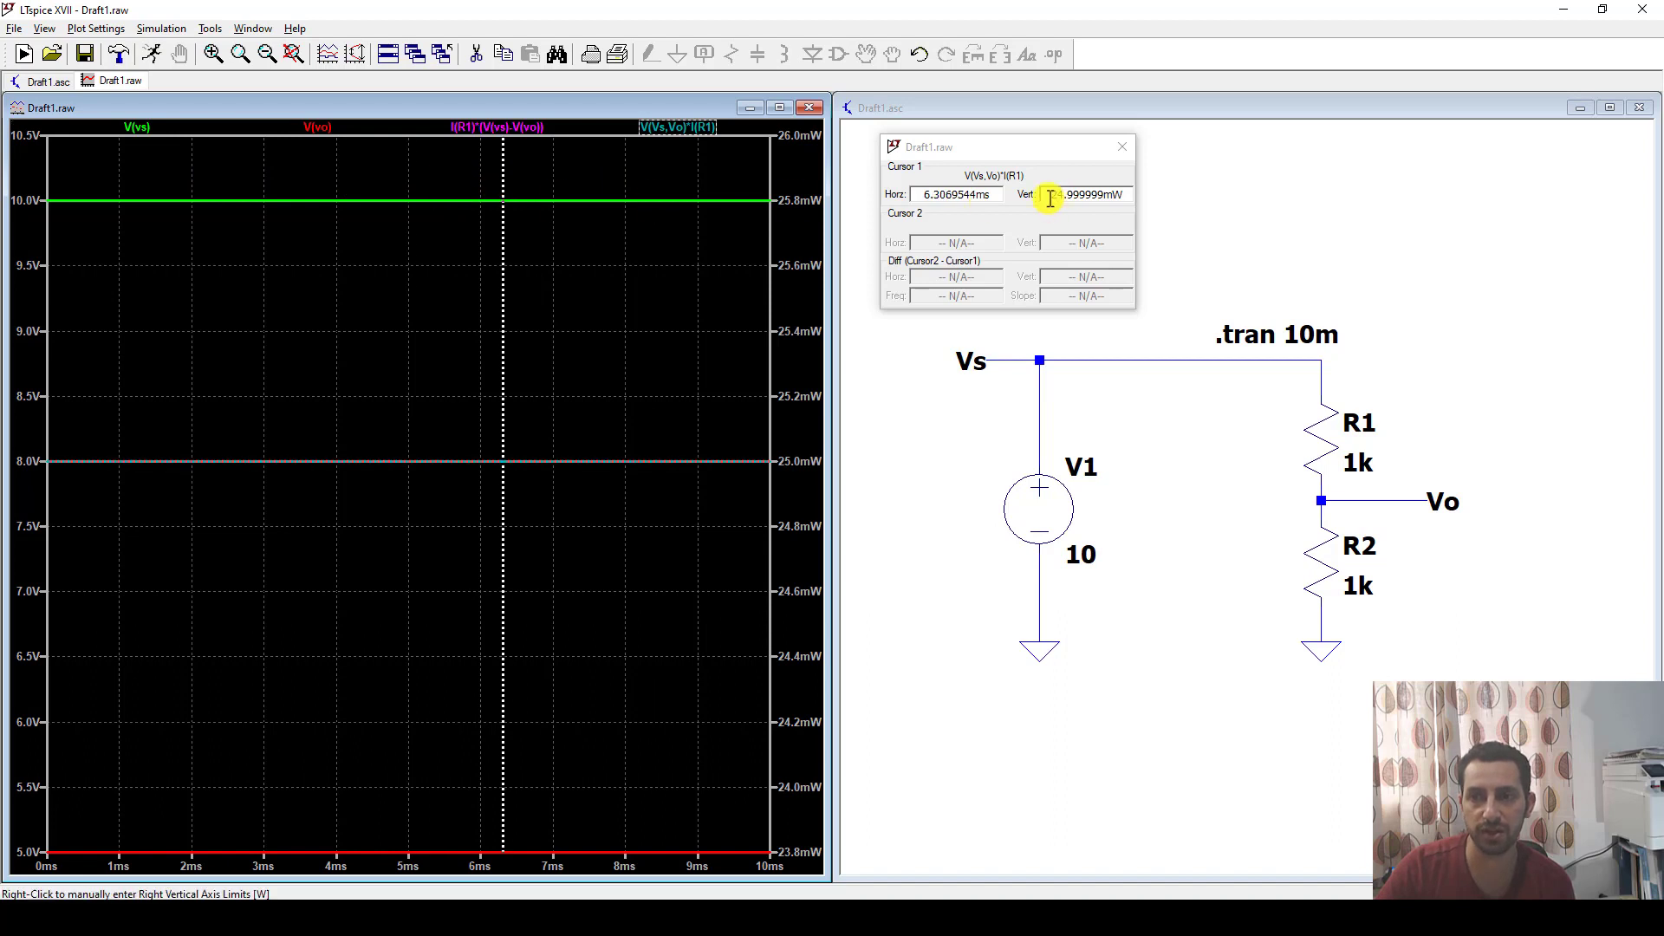
click(1054, 196)
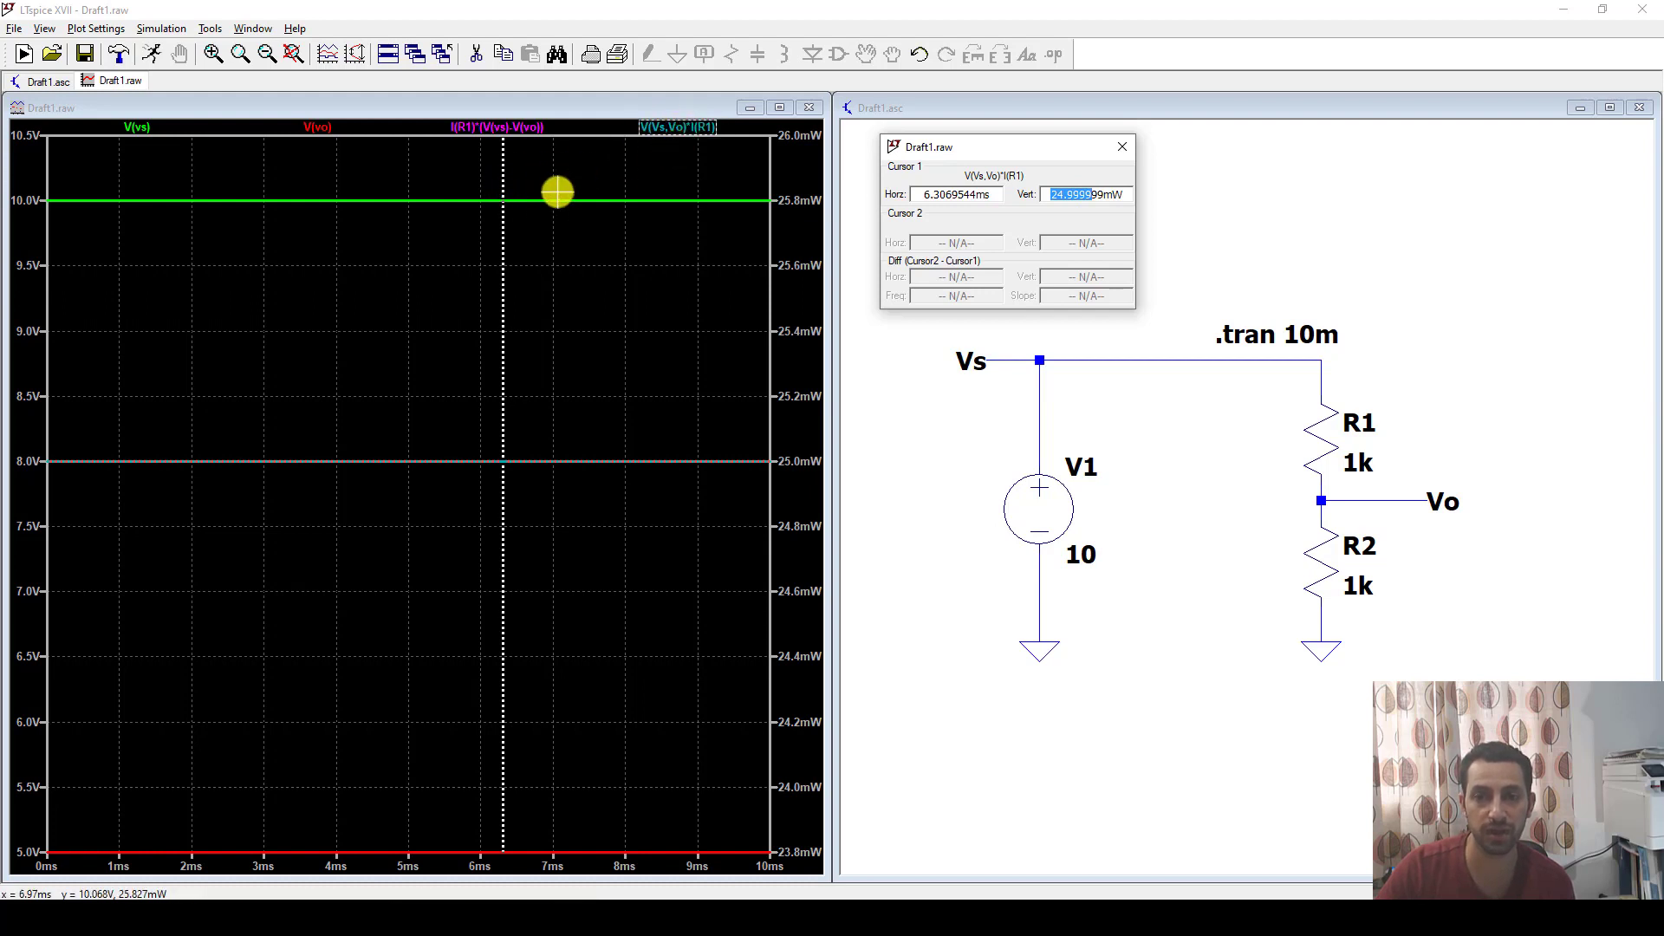
Attach the cursor to the I(R1)*(V(vs)-V(vo)) trace, read its power at about 7.04 ms and 3.66 ms, and close the readout.
click(486, 128)
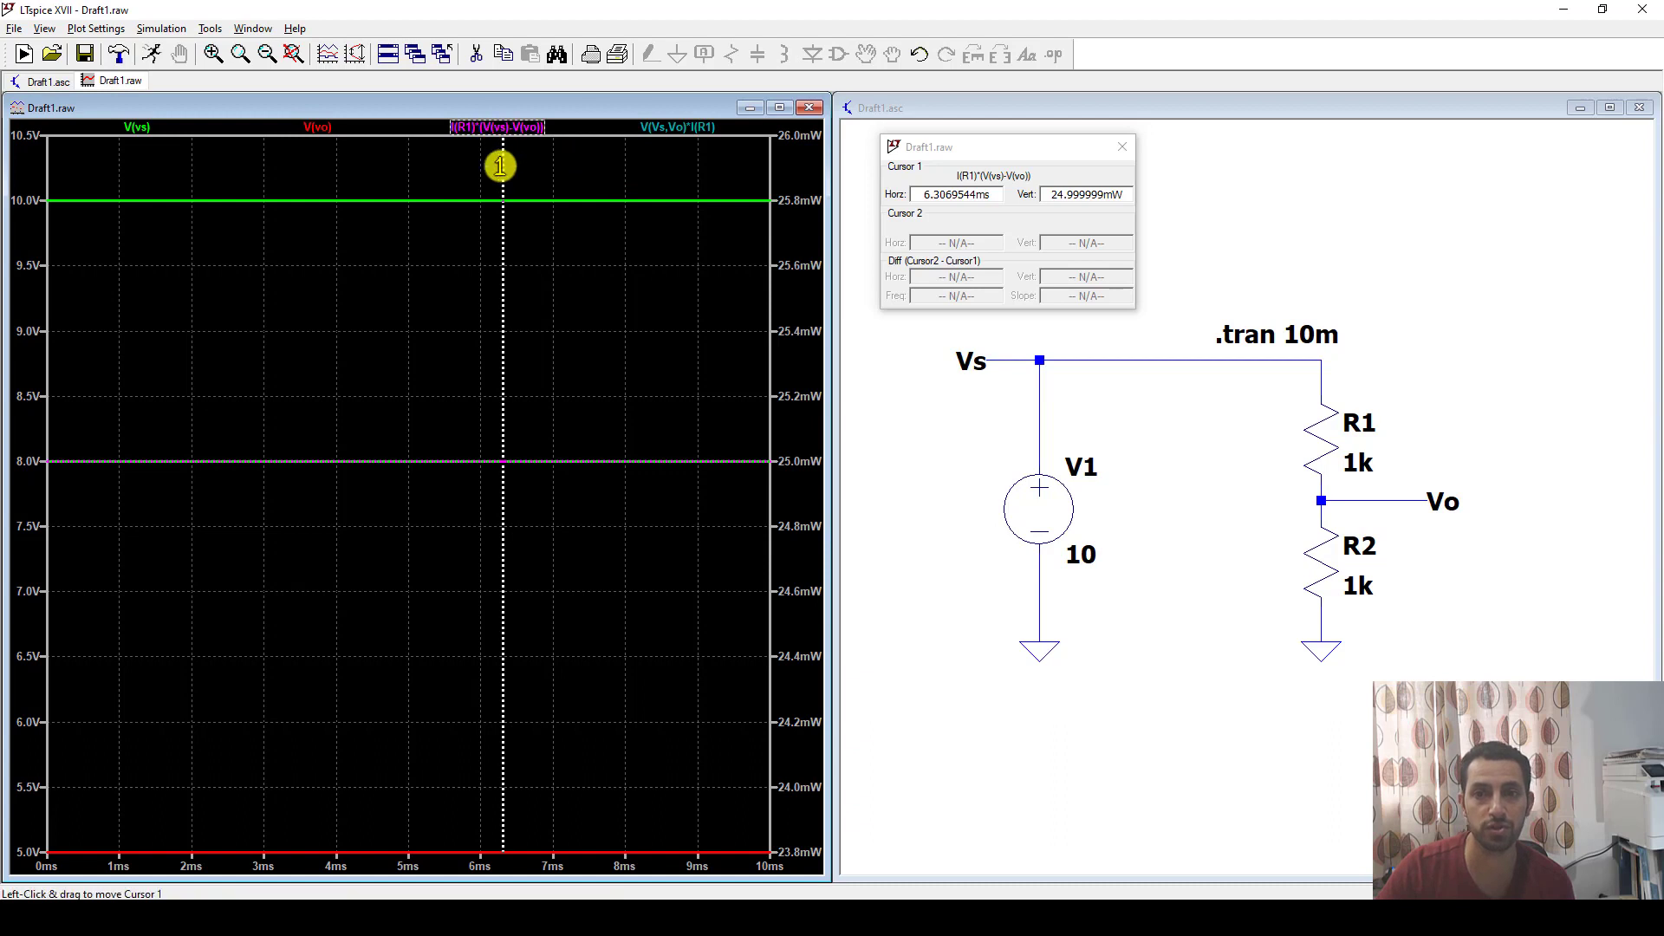
drag(504, 166, 556, 178)
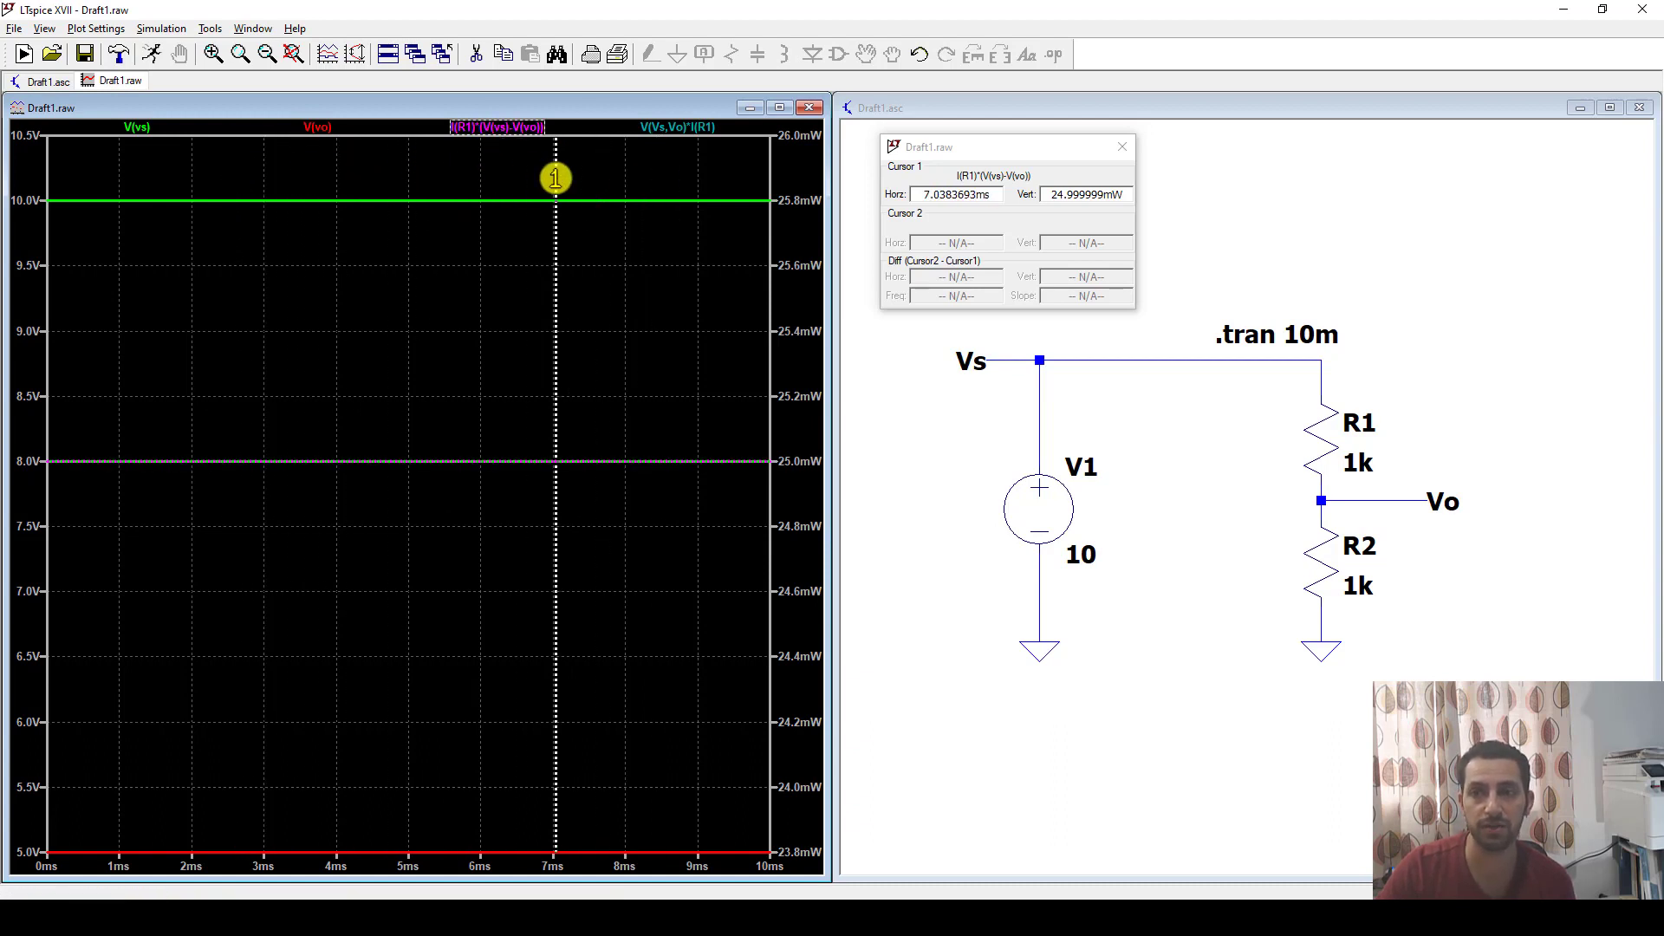
drag(1050, 192, 1115, 192)
click(1080, 197)
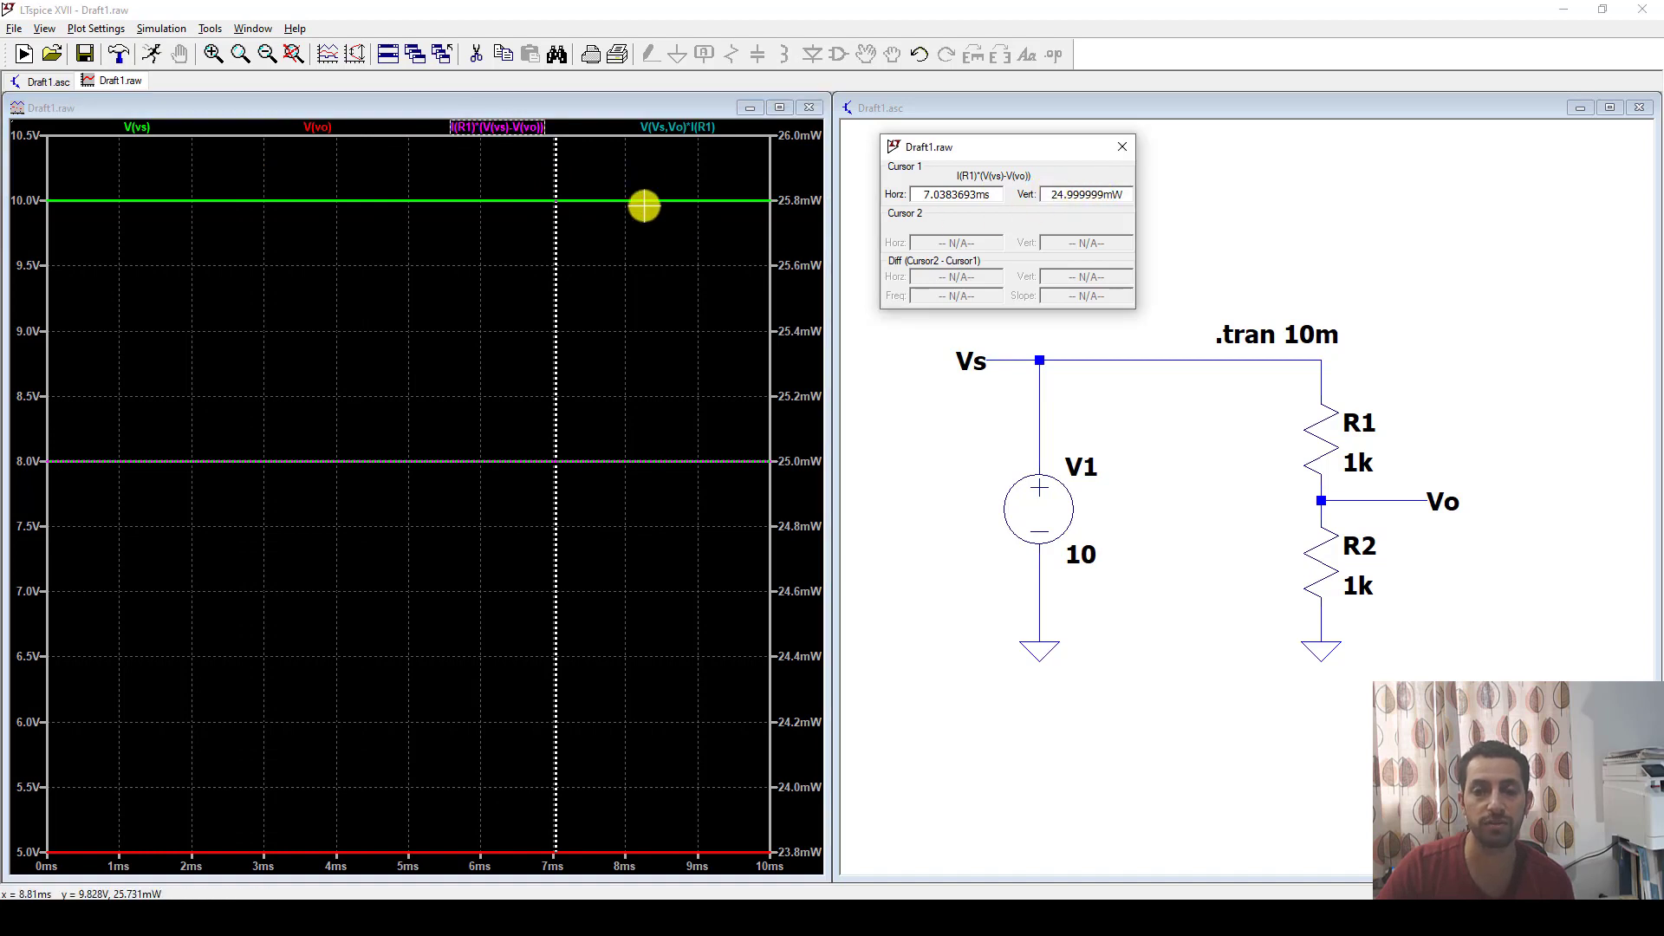
drag(556, 165, 311, 164)
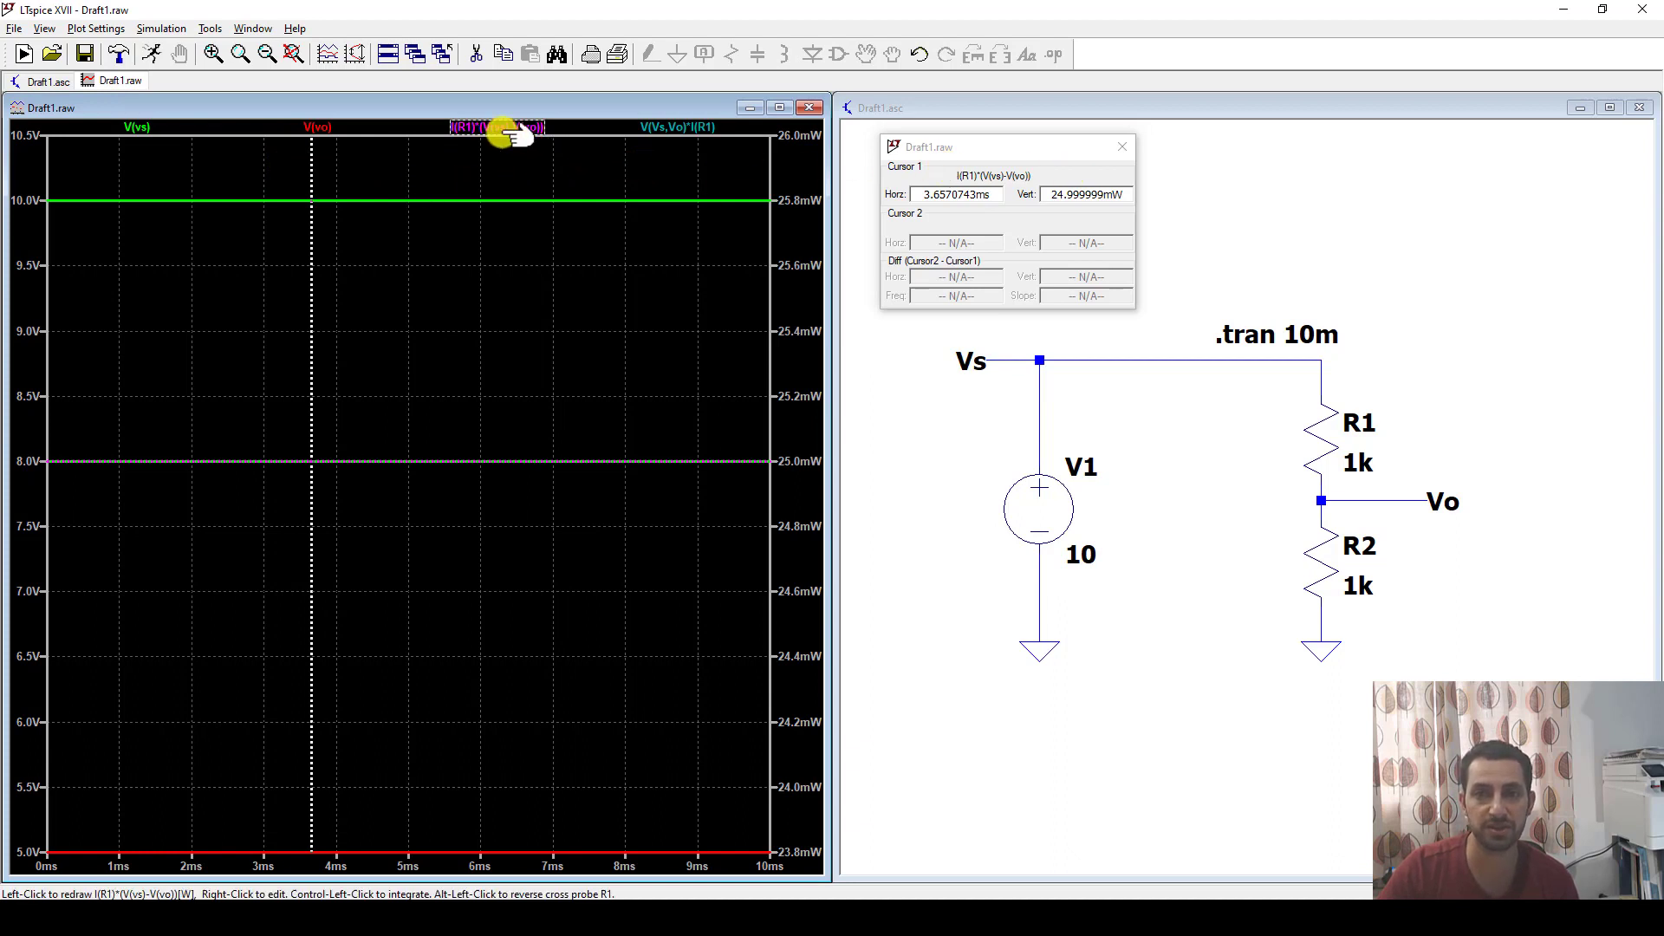
click(1125, 149)
click(1188, 234)
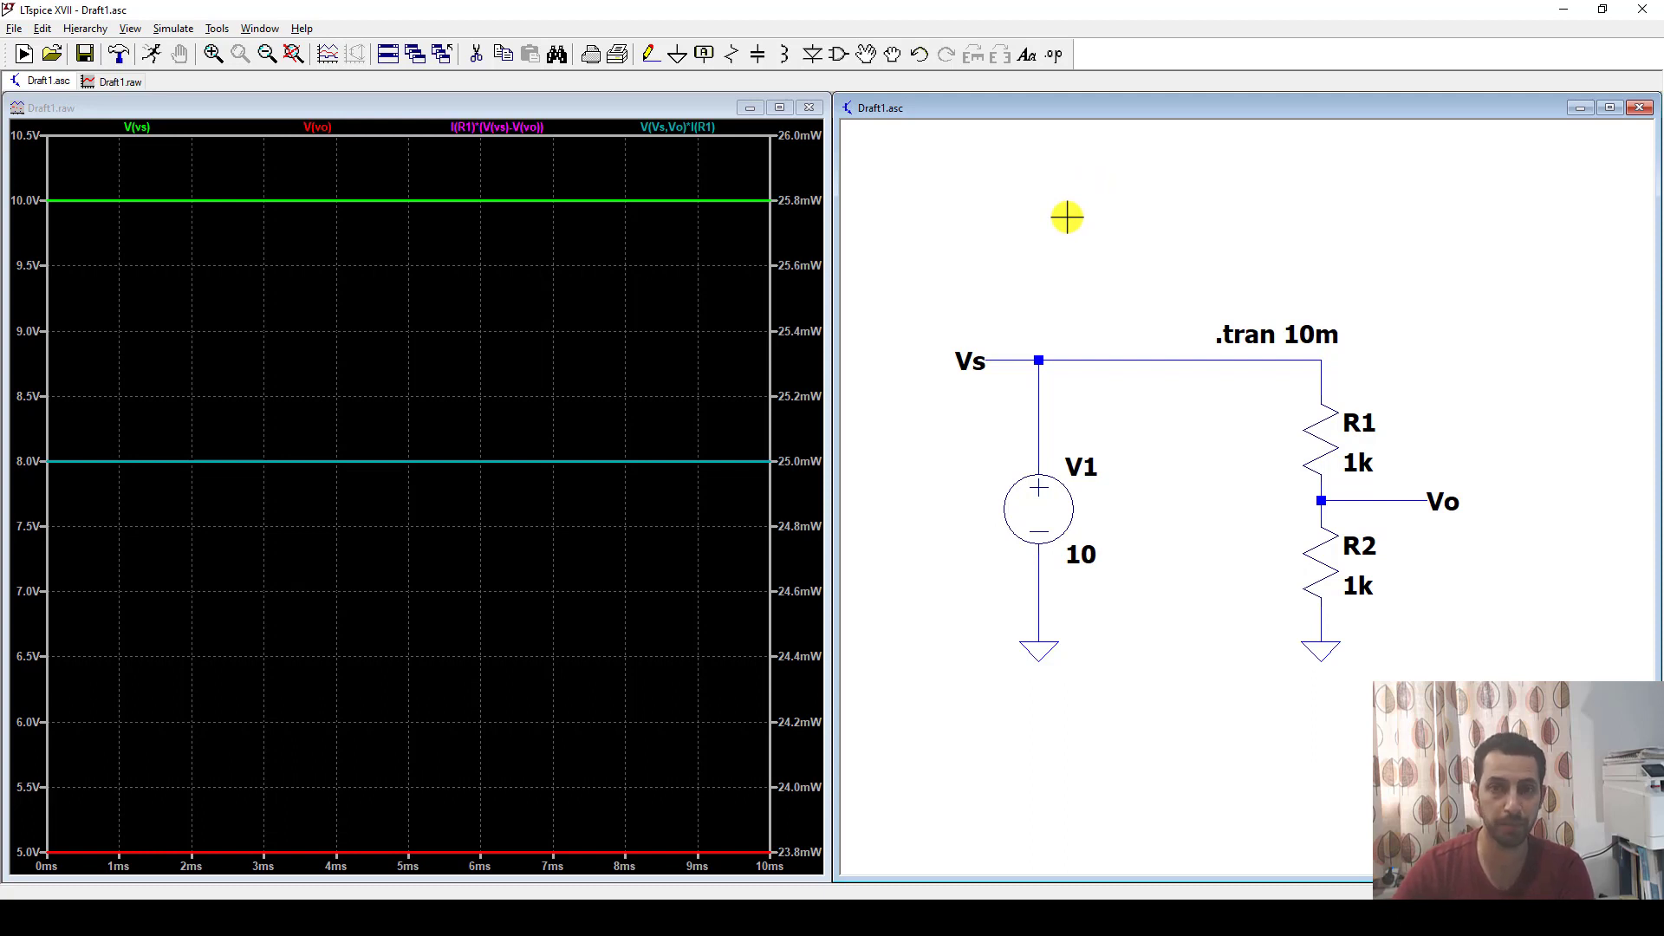
Place the SPICE directive ".meas Pavg PARAM (V(vo)*I(R2))" above the circuit.
click(1055, 55)
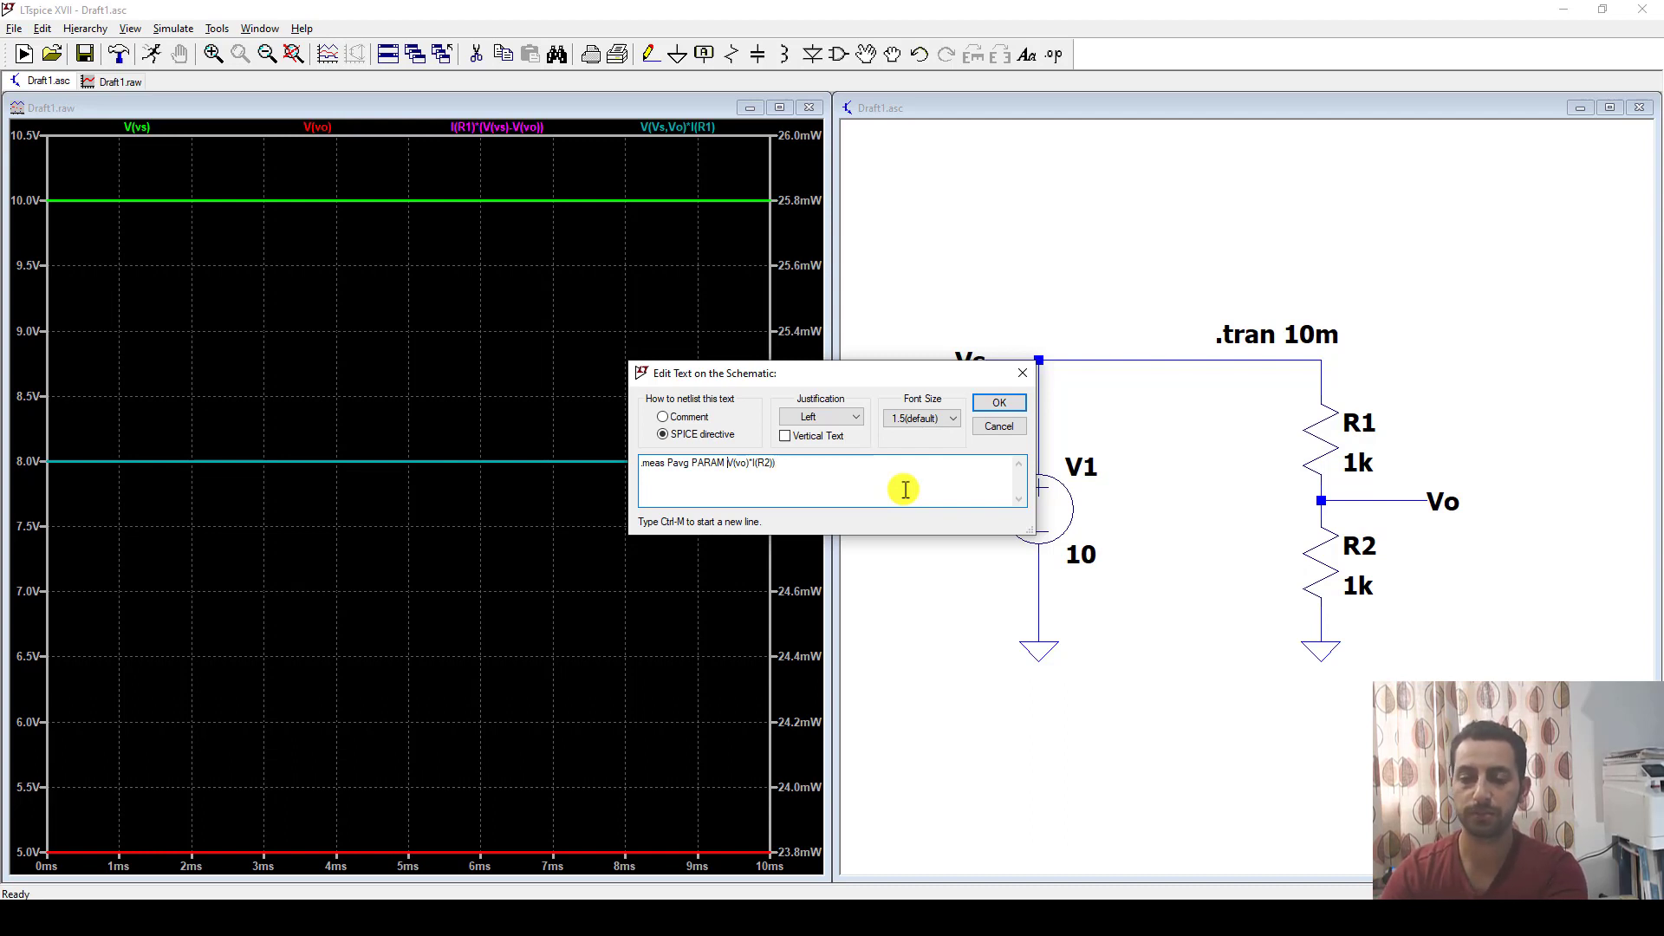
drag(789, 462, 728, 463)
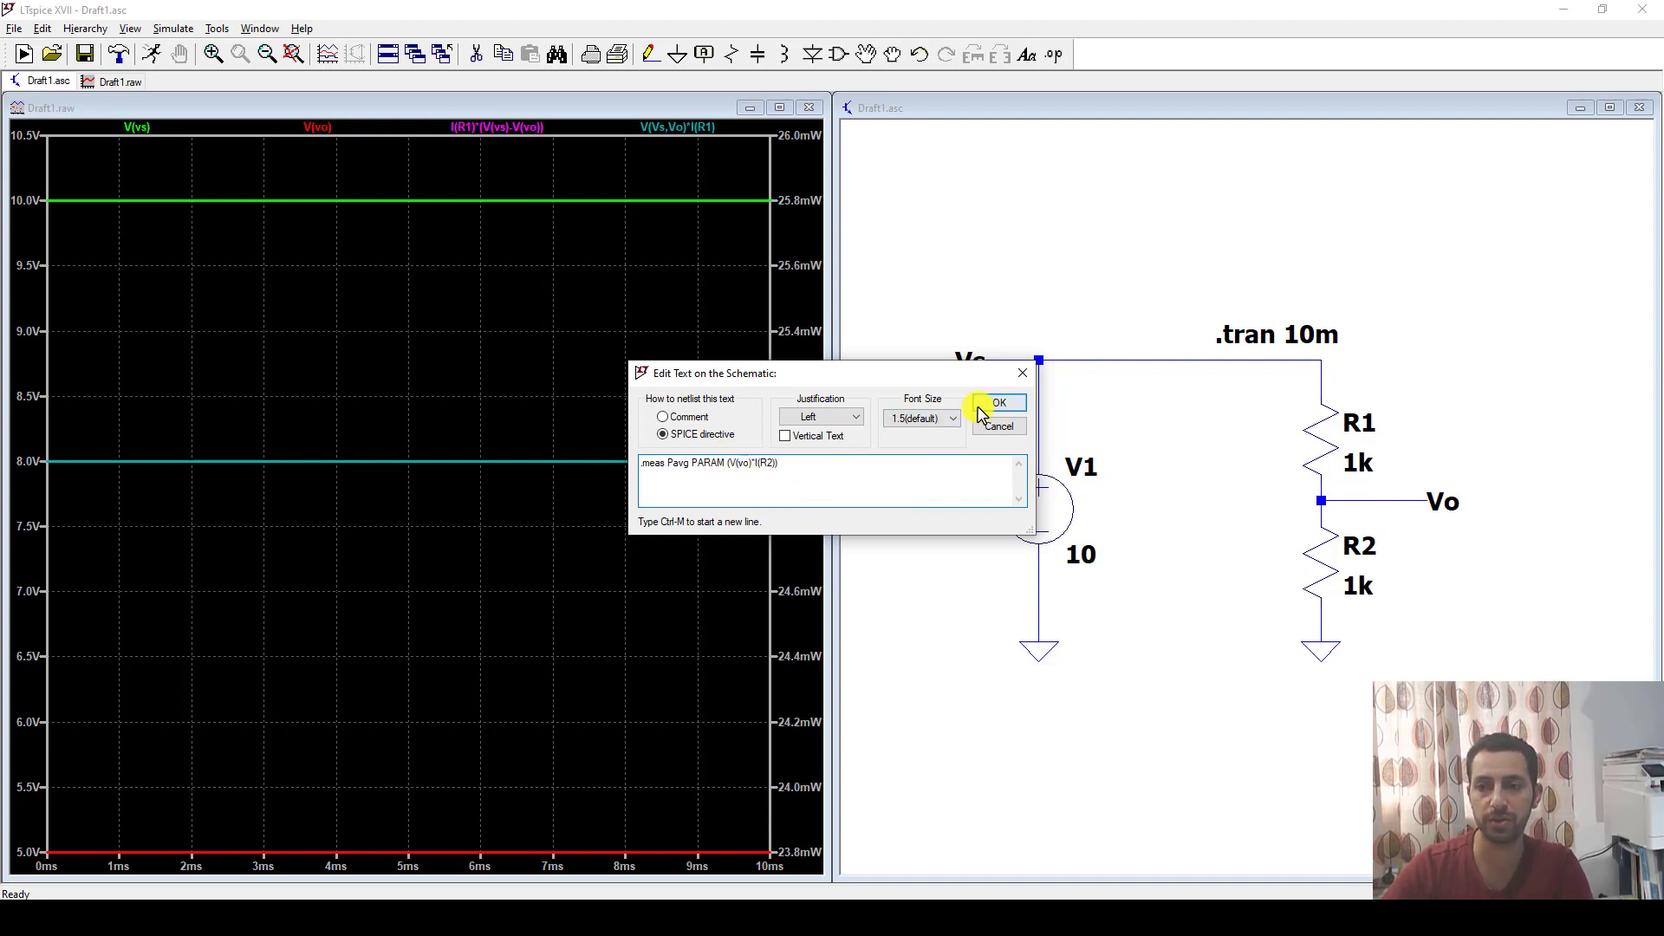
click(988, 404)
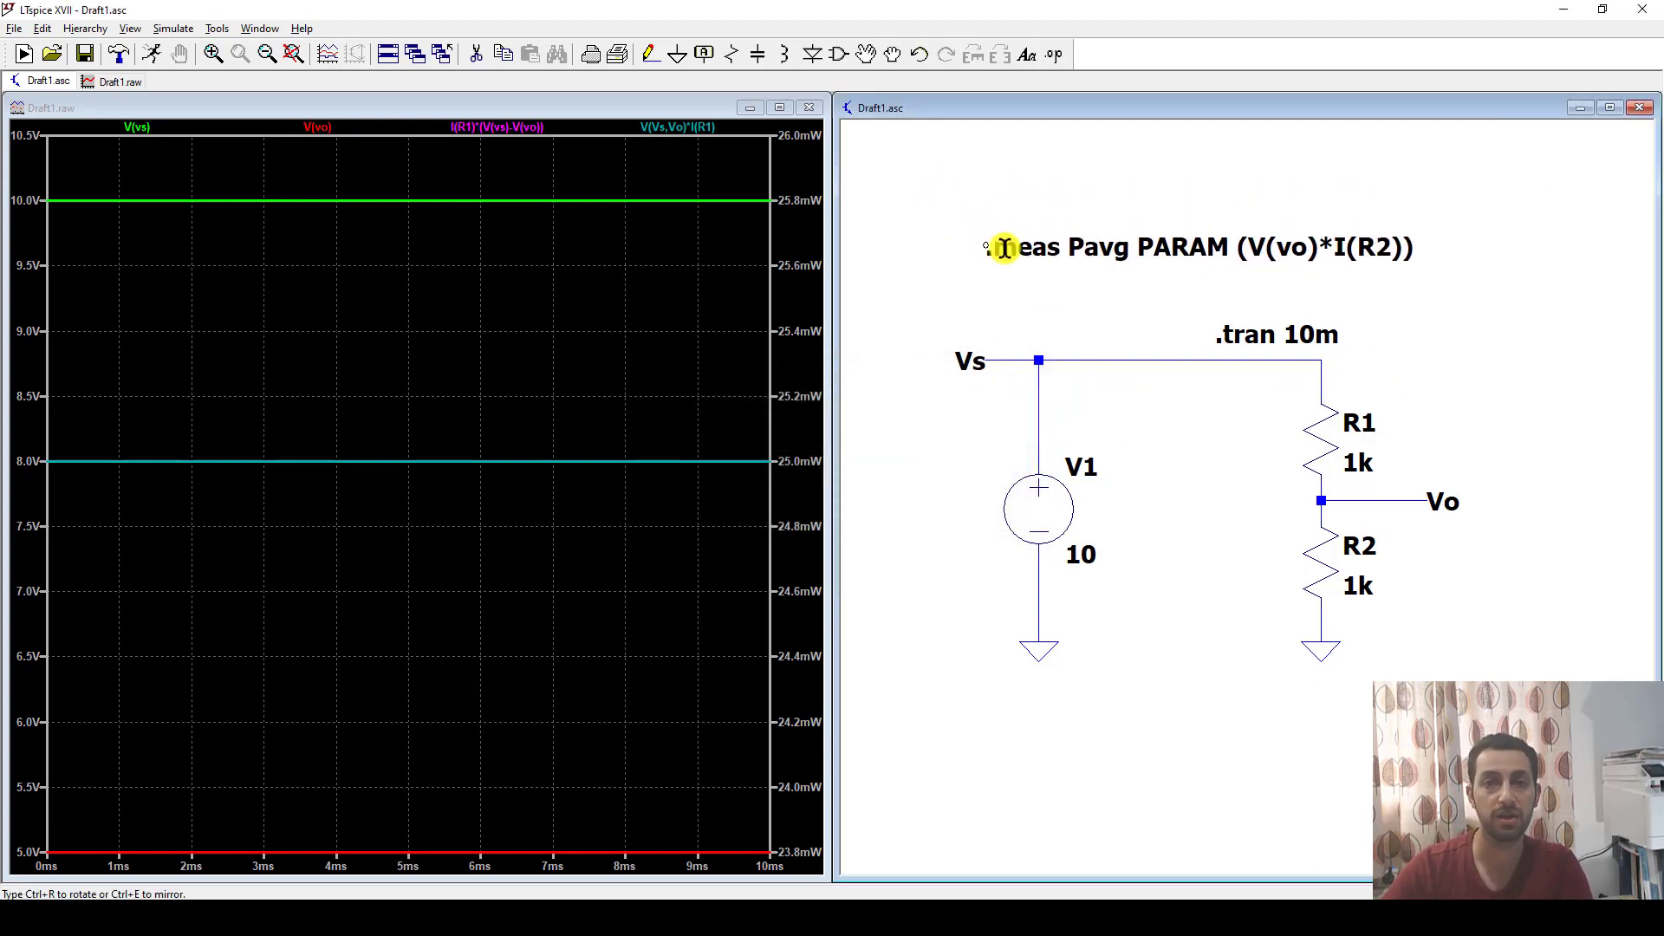
click(976, 236)
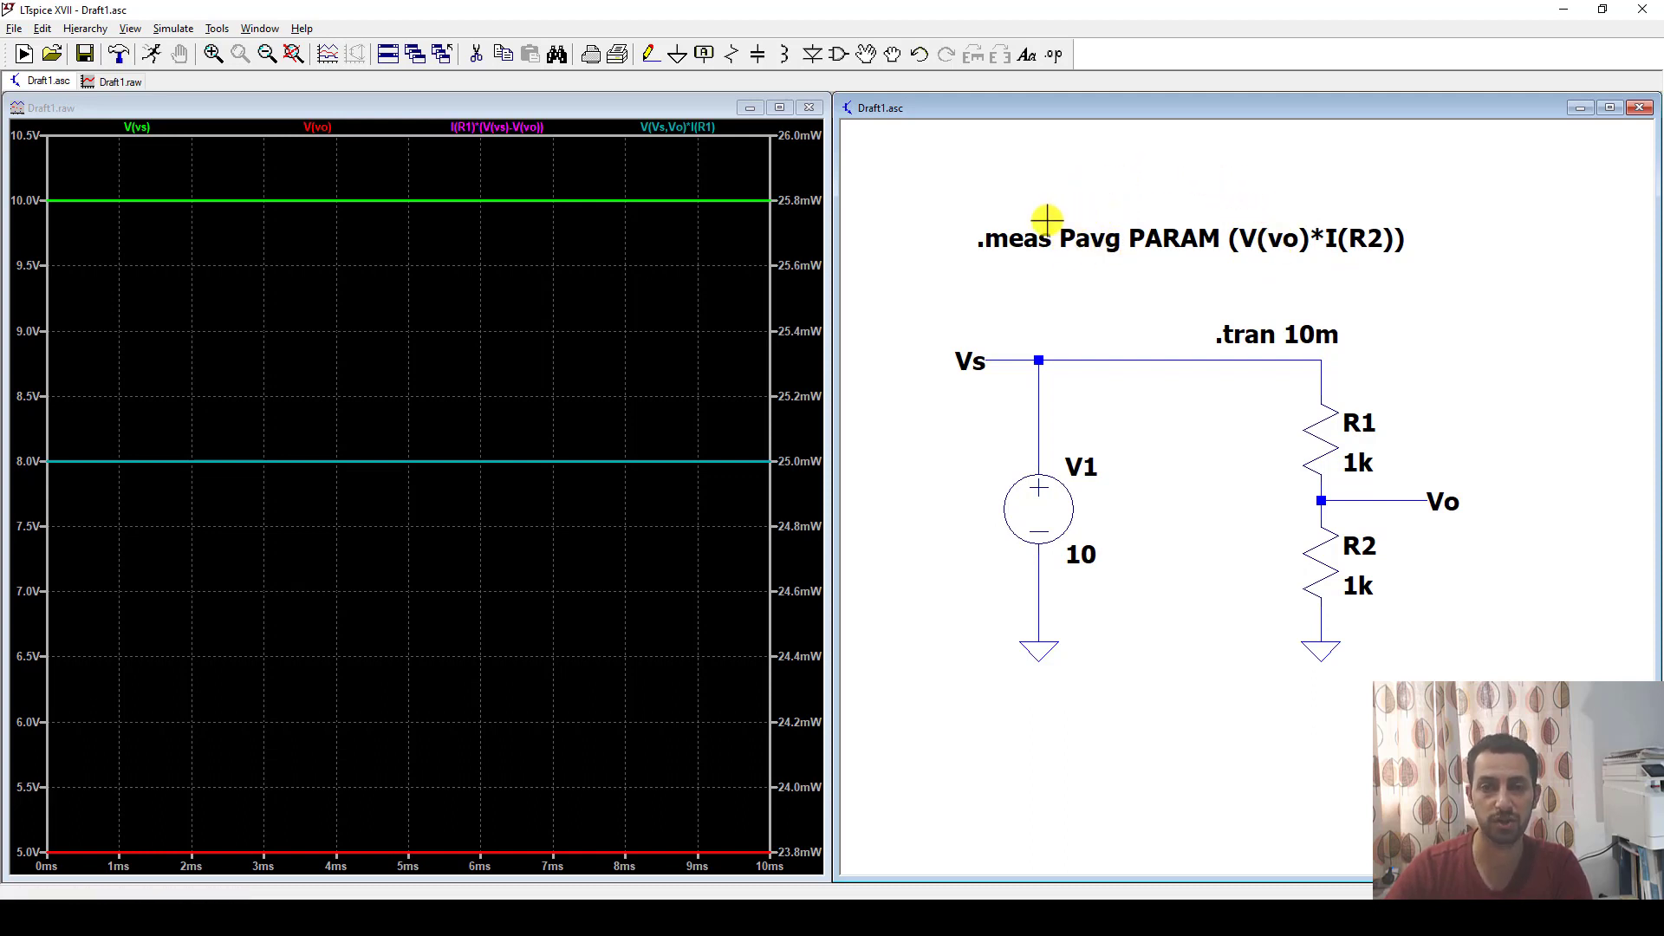
Run the simulation and read the Pavg measurement in the SPICE error log, closing the log when done.
click(153, 55)
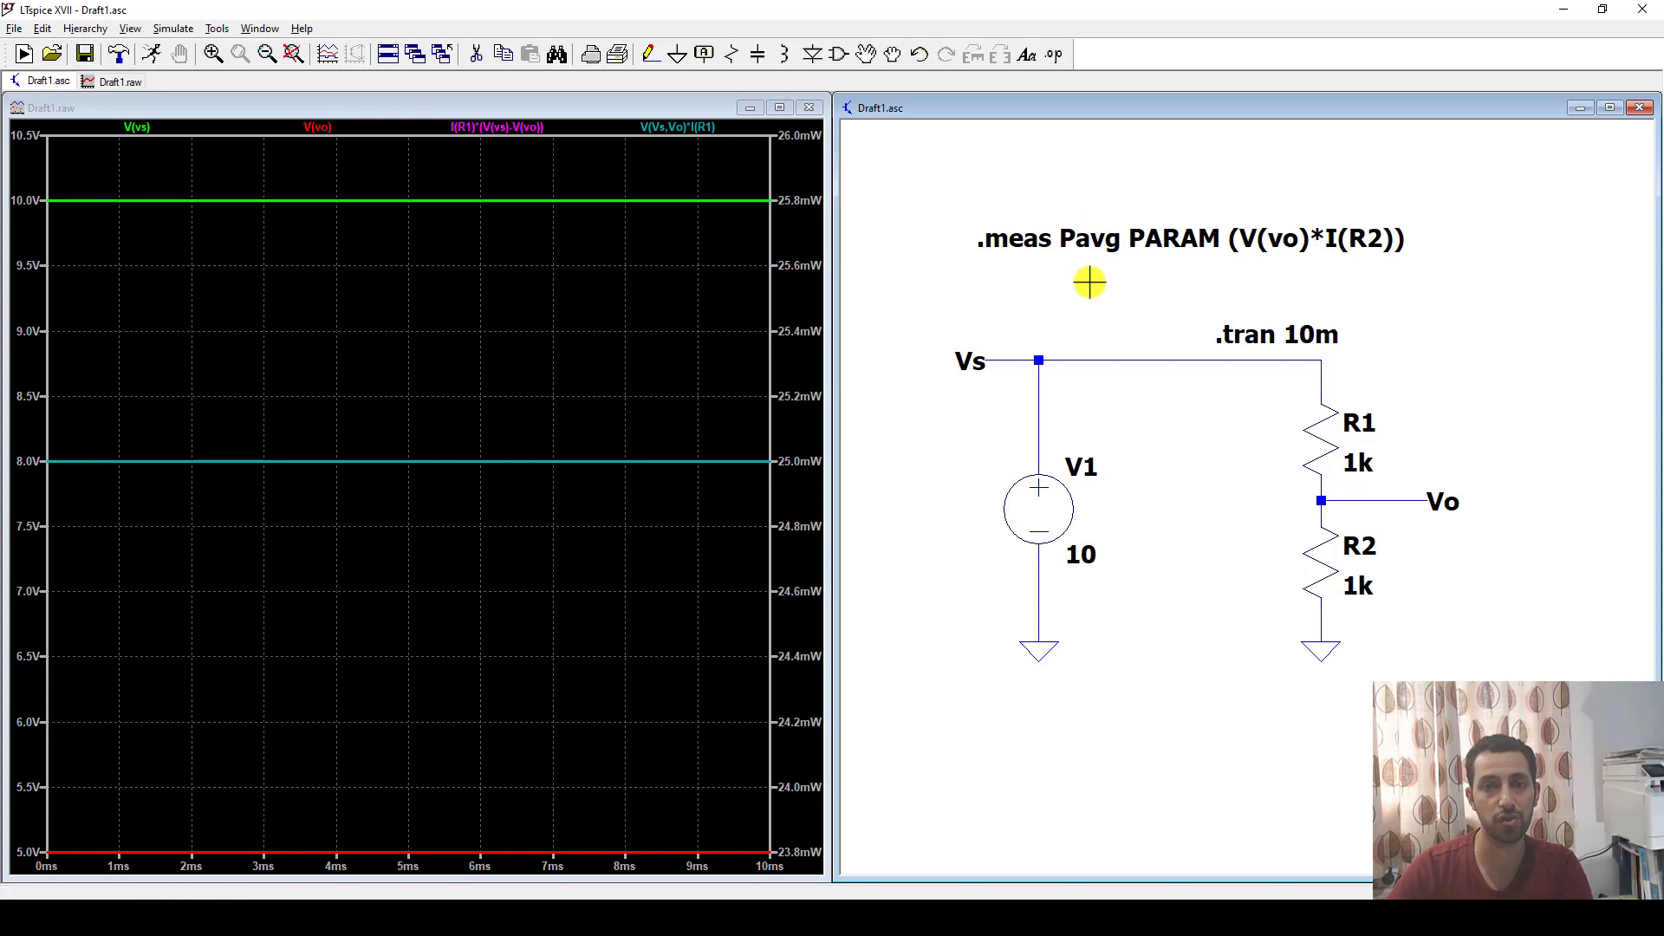
click(132, 29)
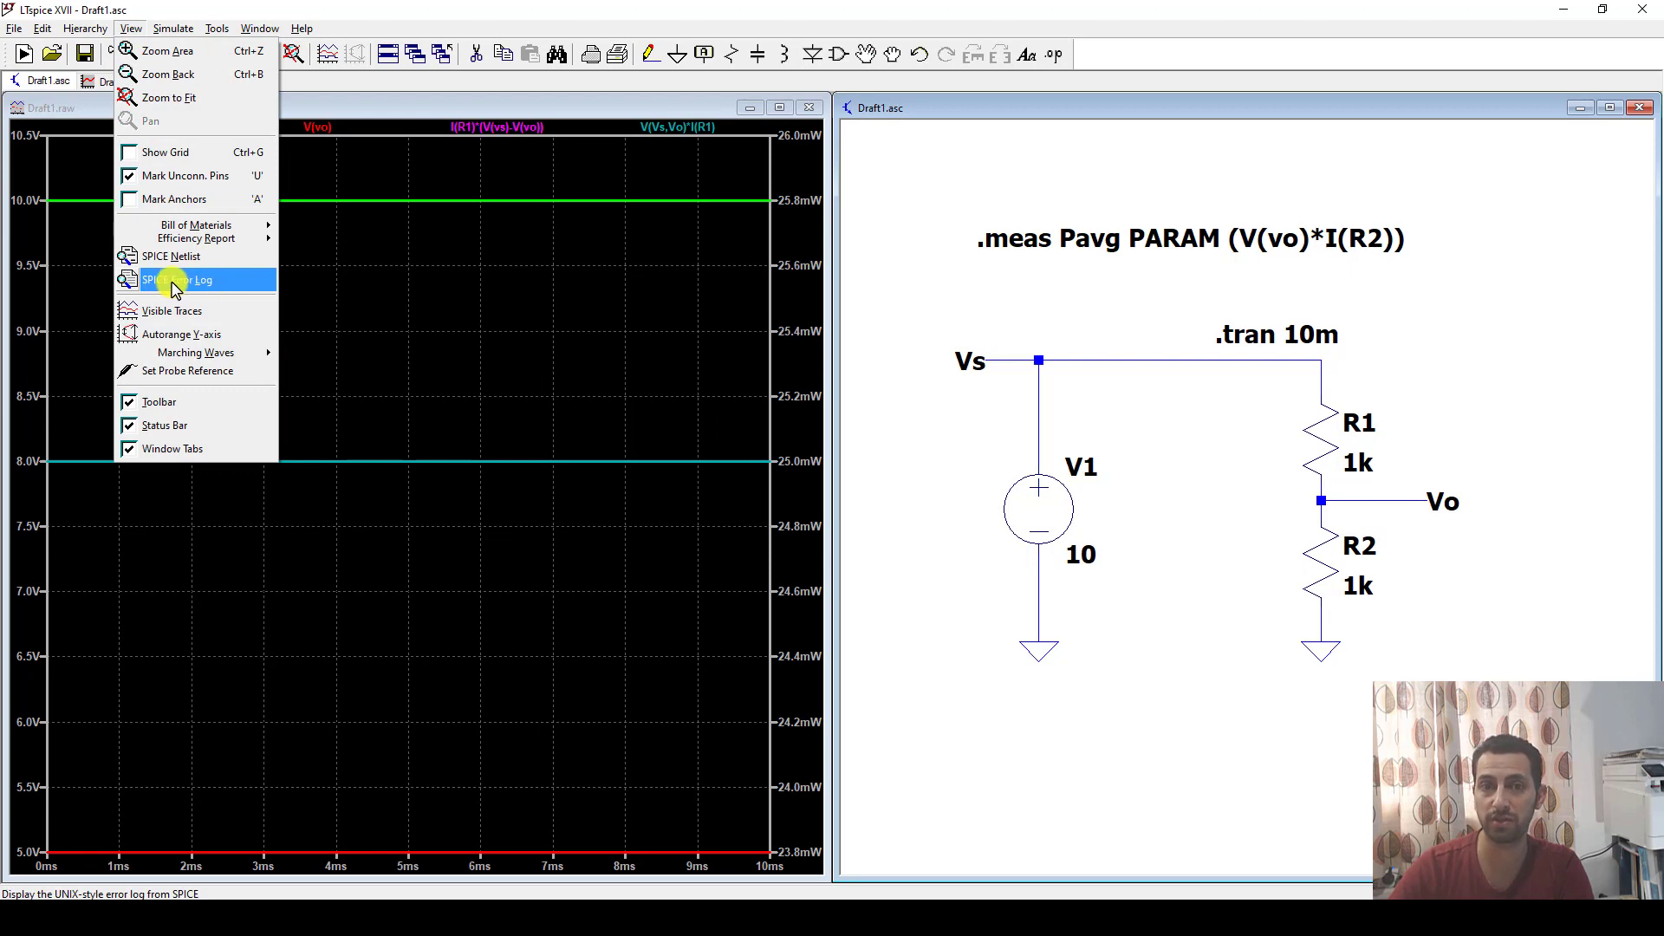
click(198, 287)
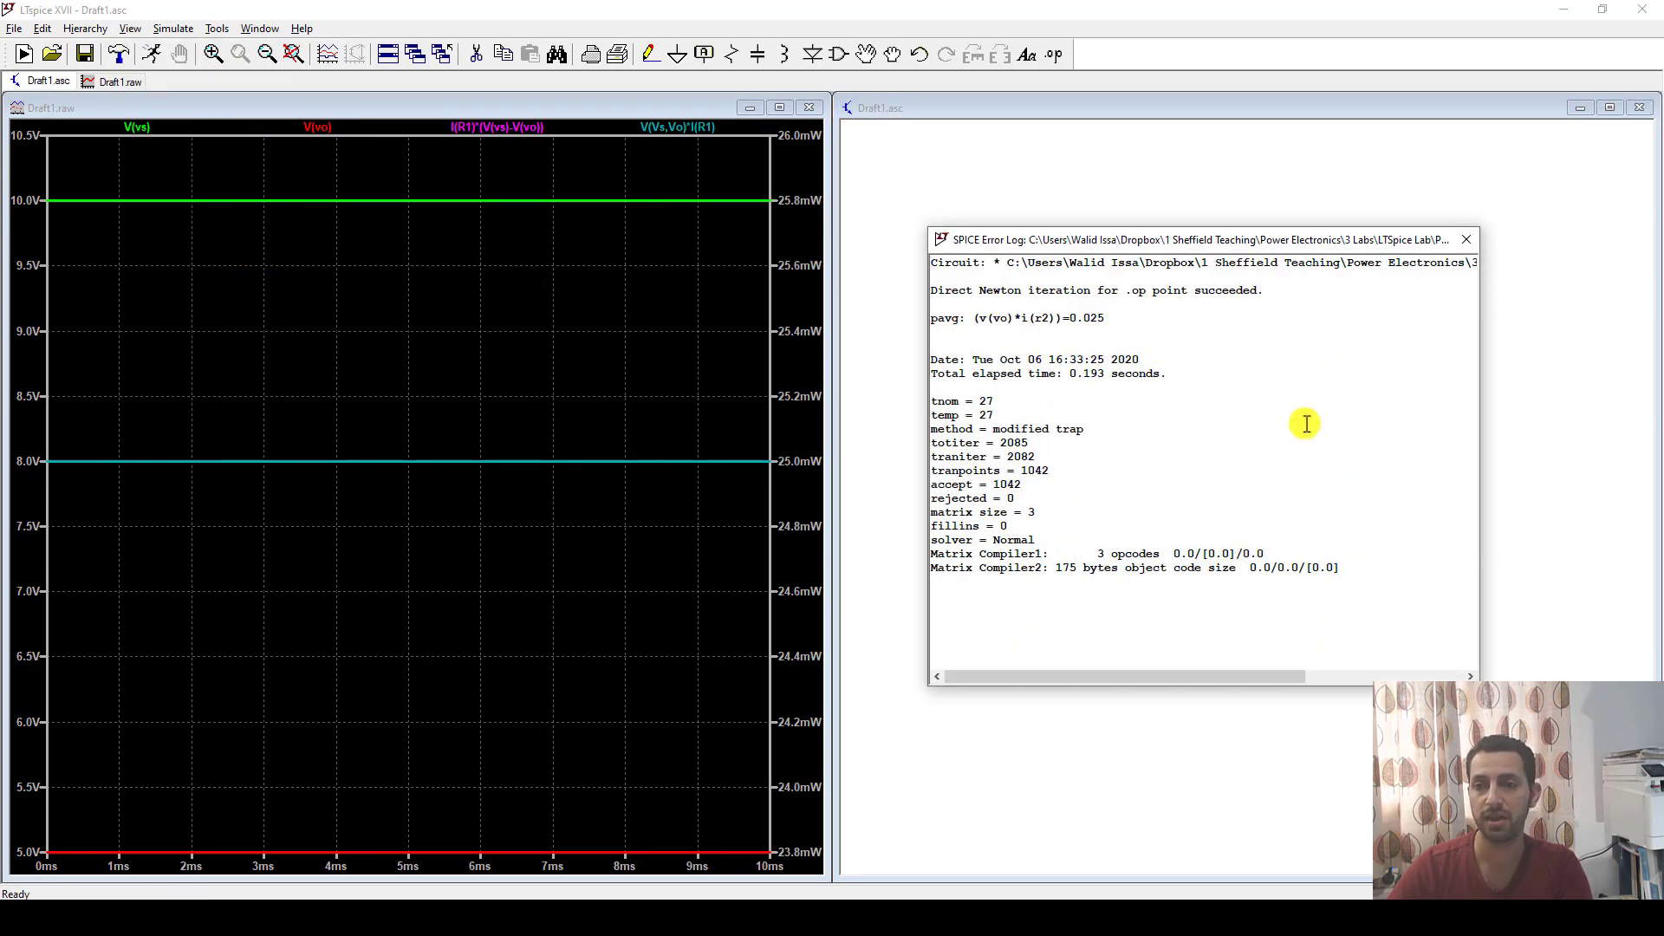
drag(957, 318, 1068, 318)
click(1058, 319)
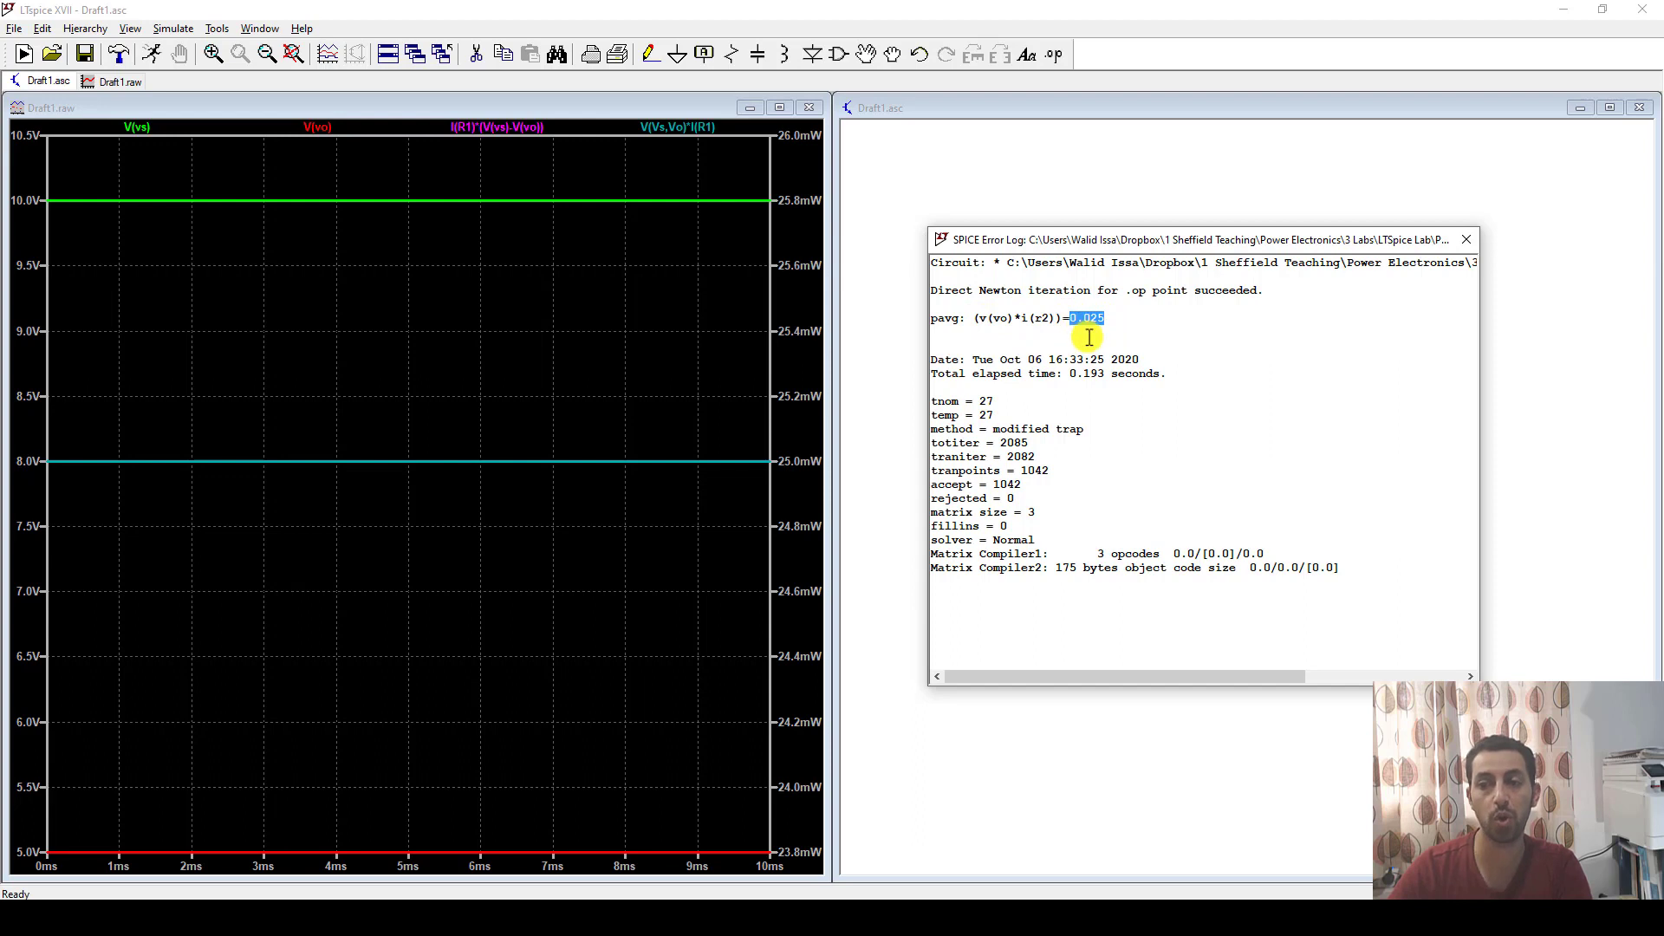
drag(1110, 237, 1126, 238)
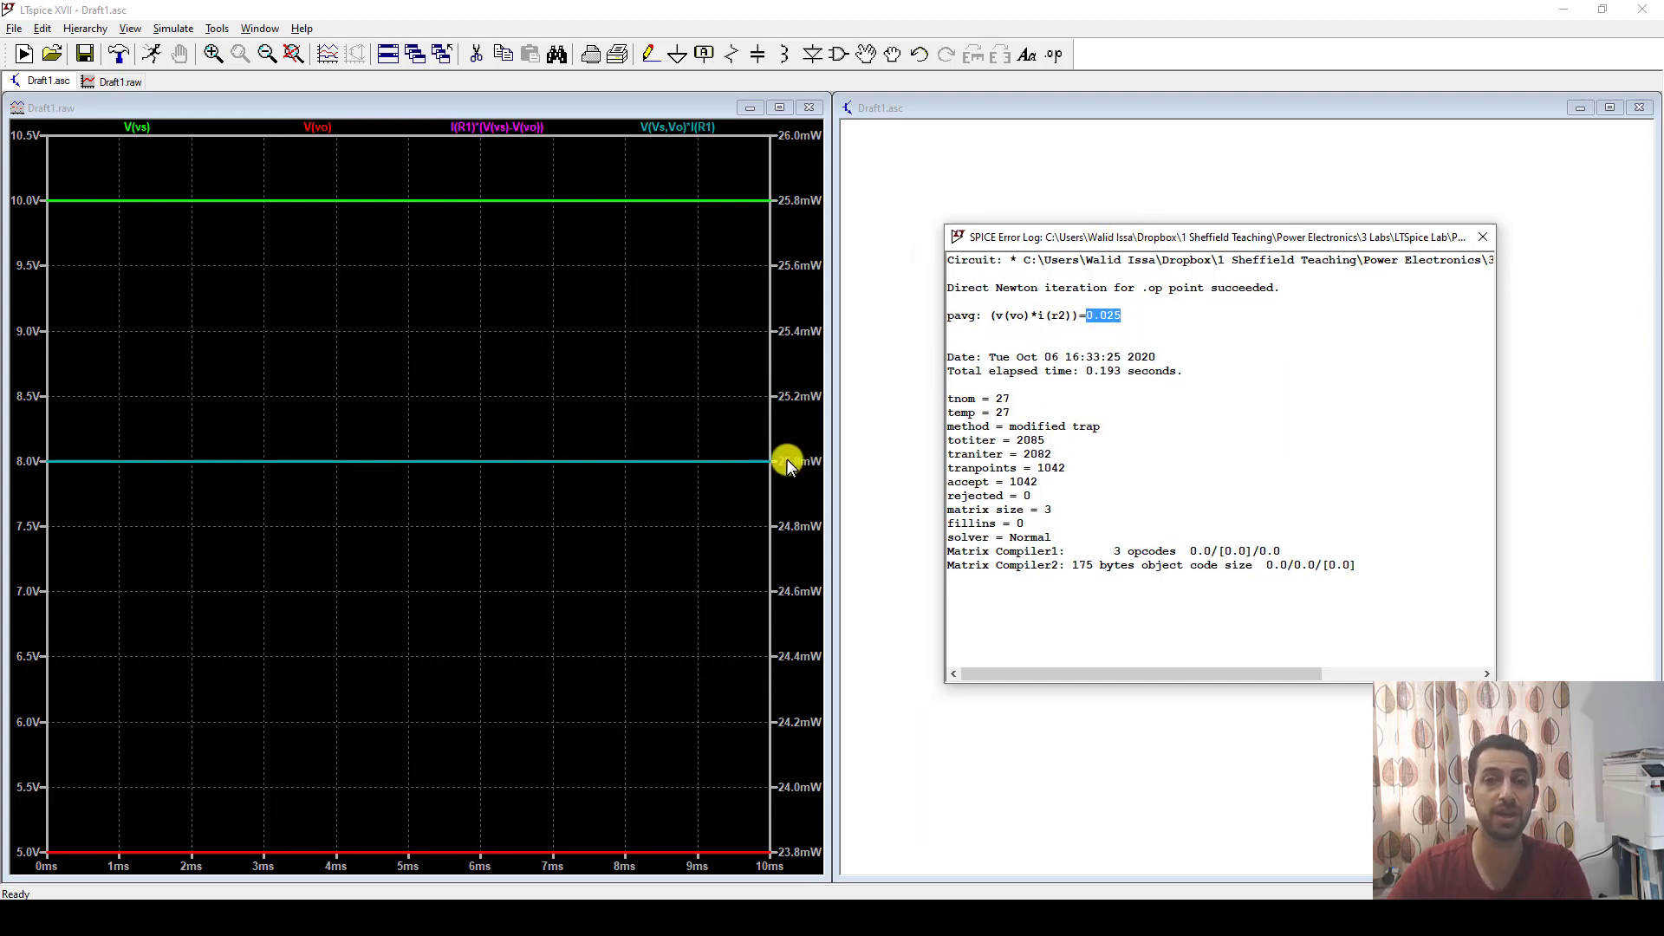
click(1153, 315)
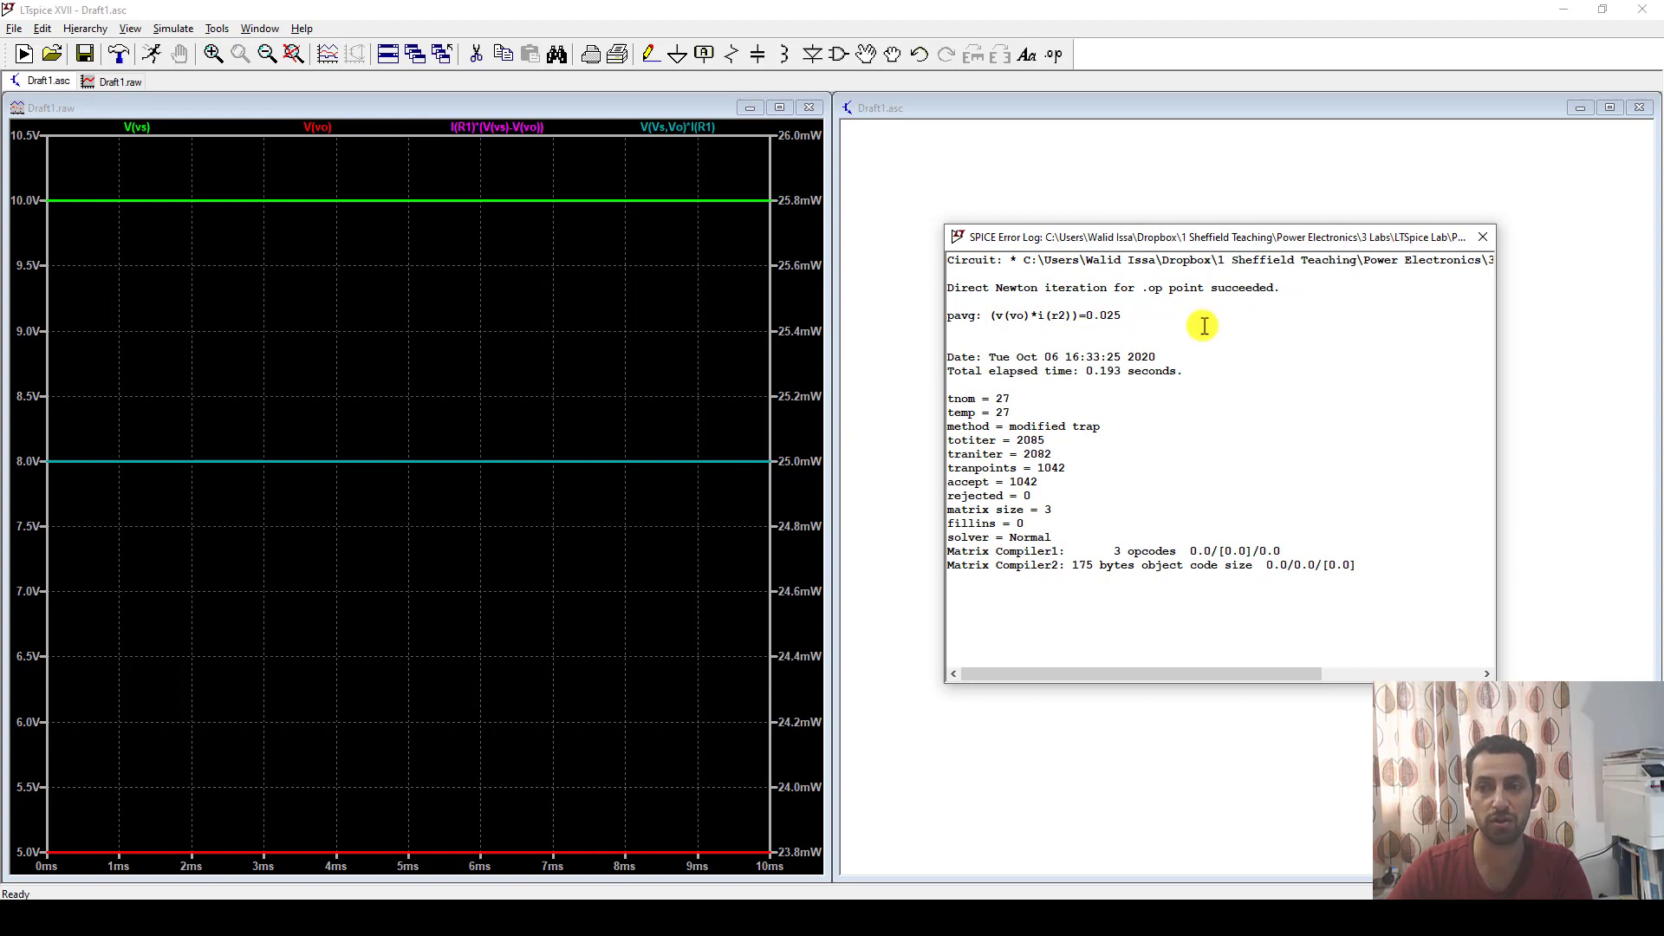
click(1482, 239)
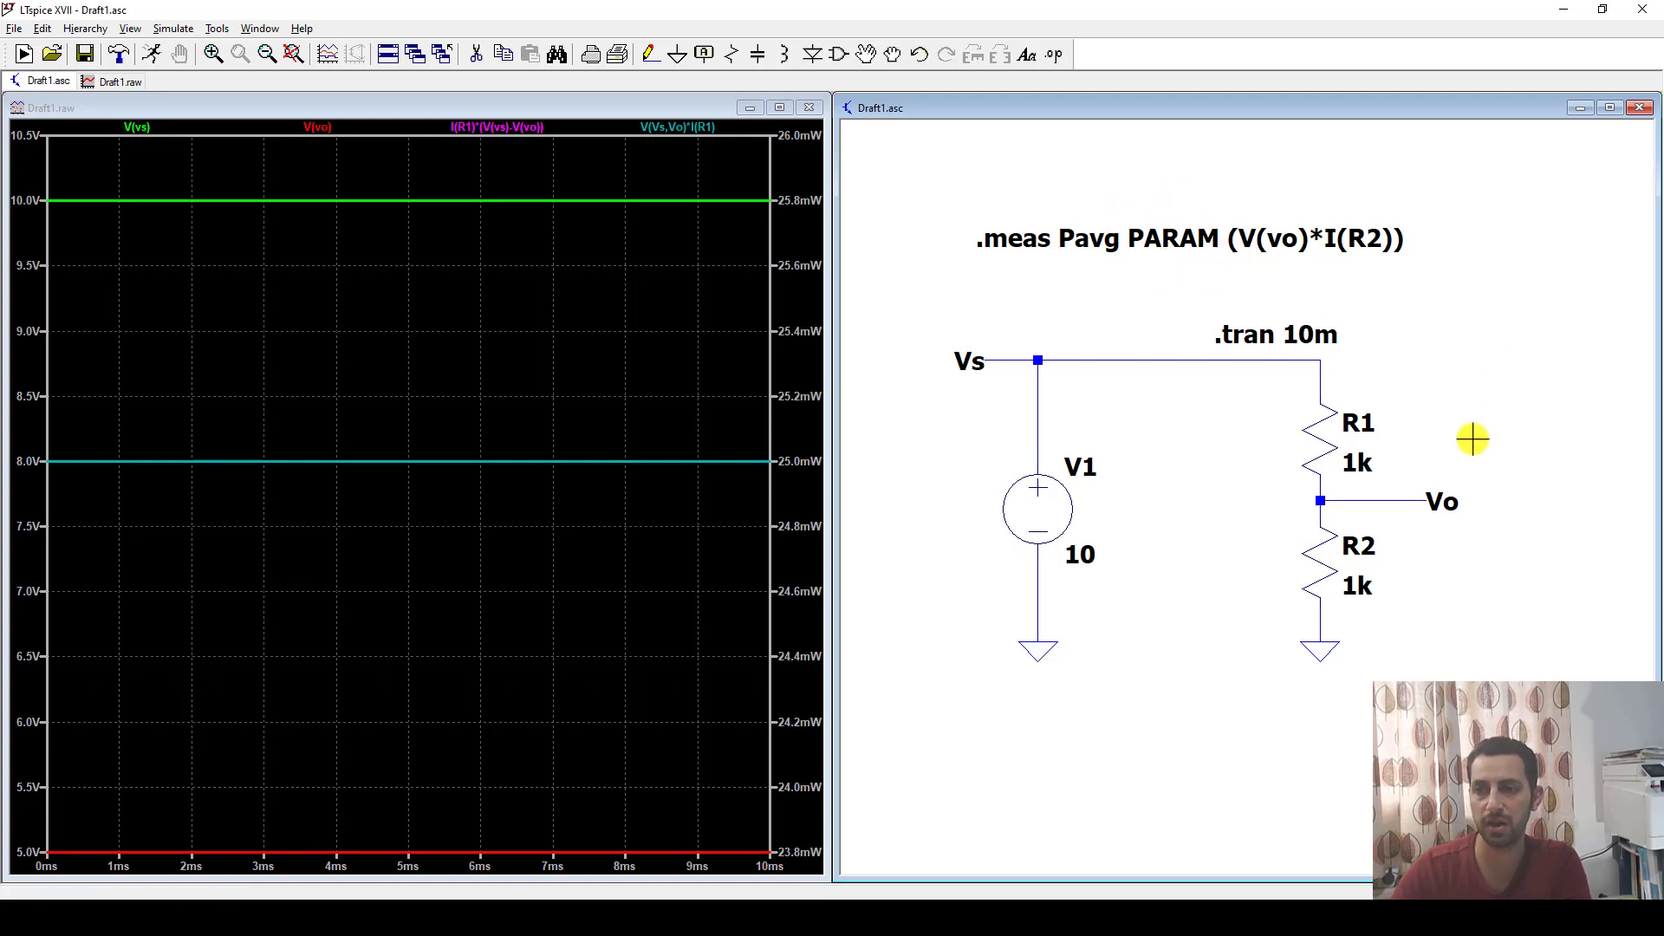
Set R1's value to the parameter {X} and place the SPICE directive ".PARAM X 1k" beside the resistor.
right_click(1359, 462)
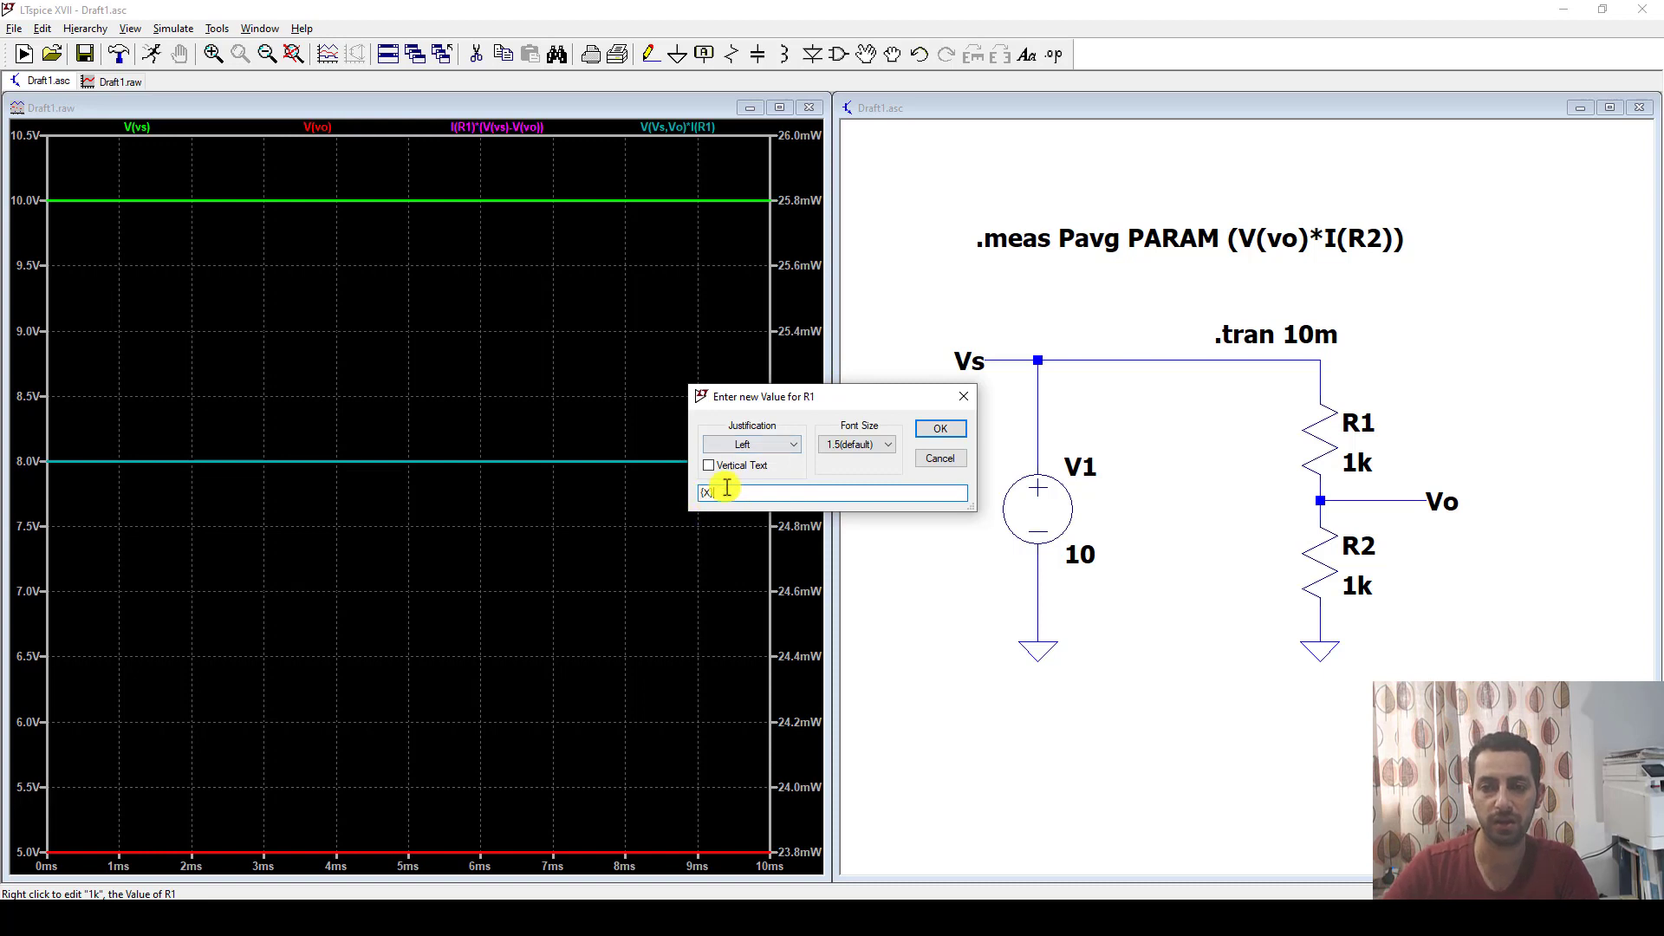
click(940, 428)
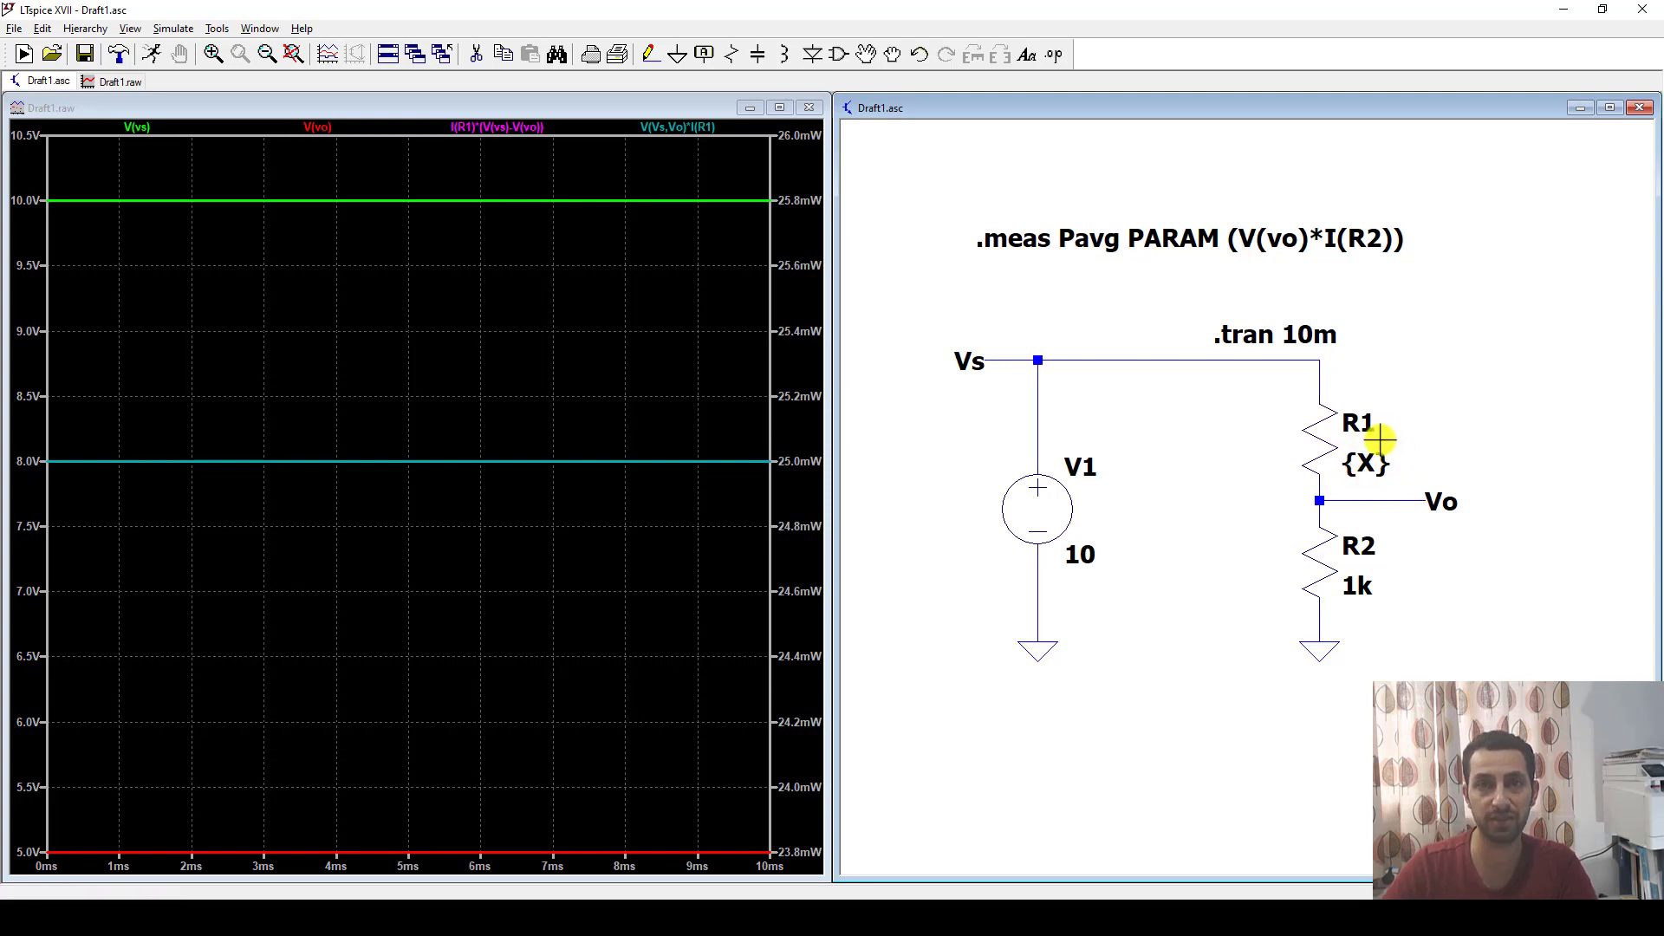
click(1053, 54)
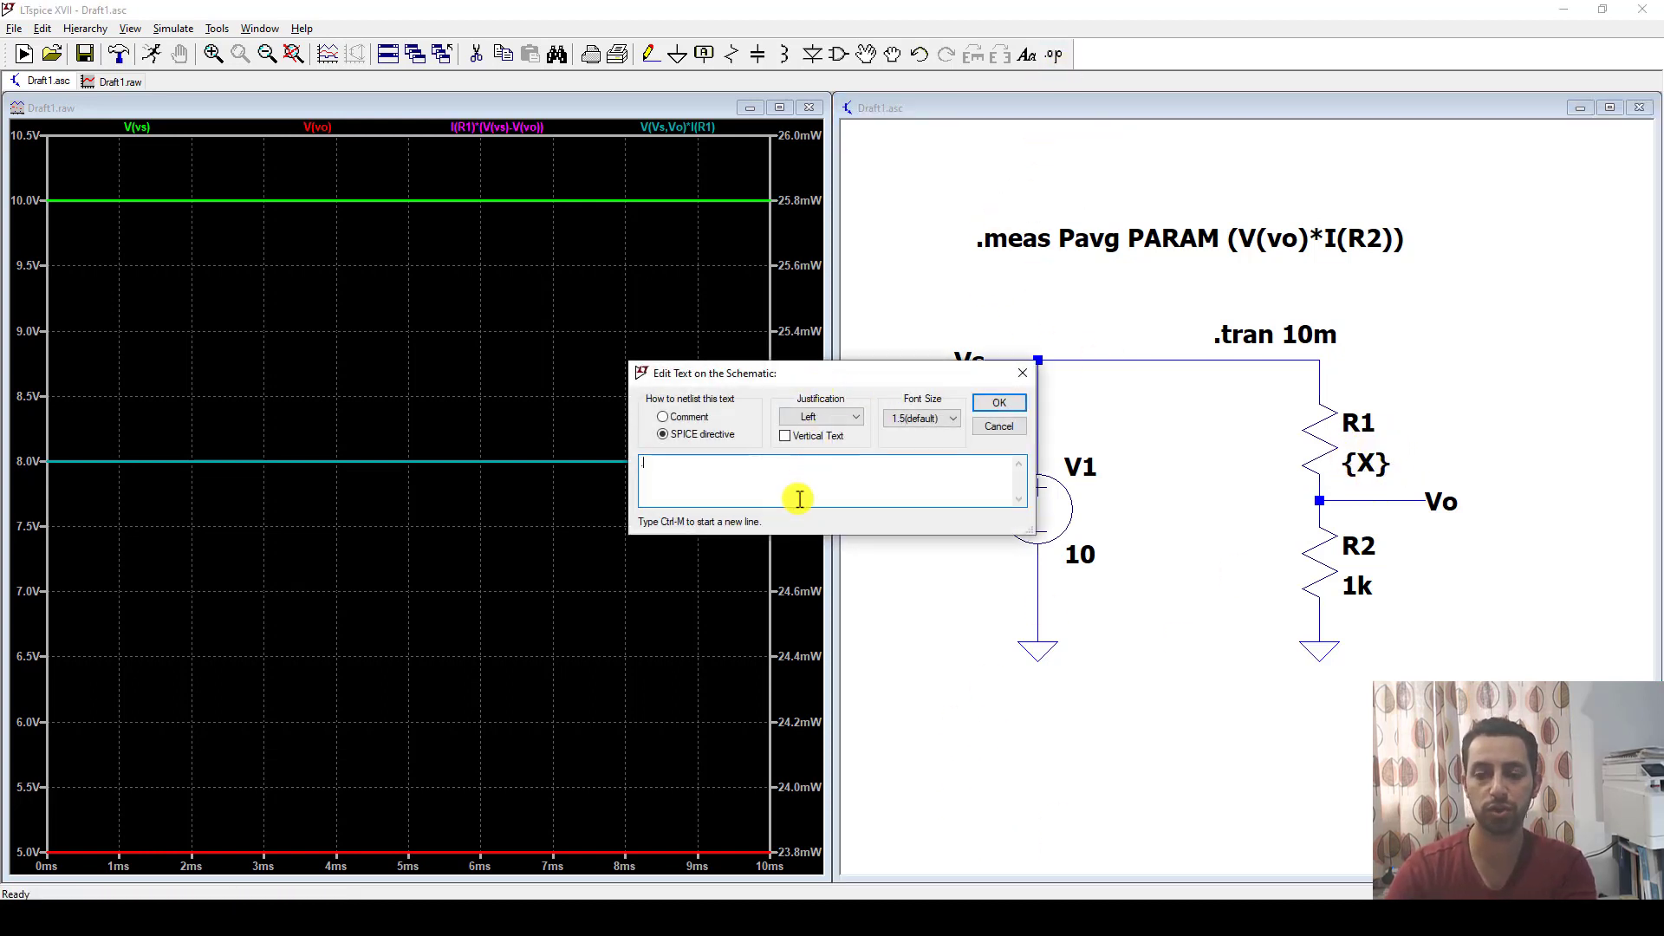
text(.PARAM)
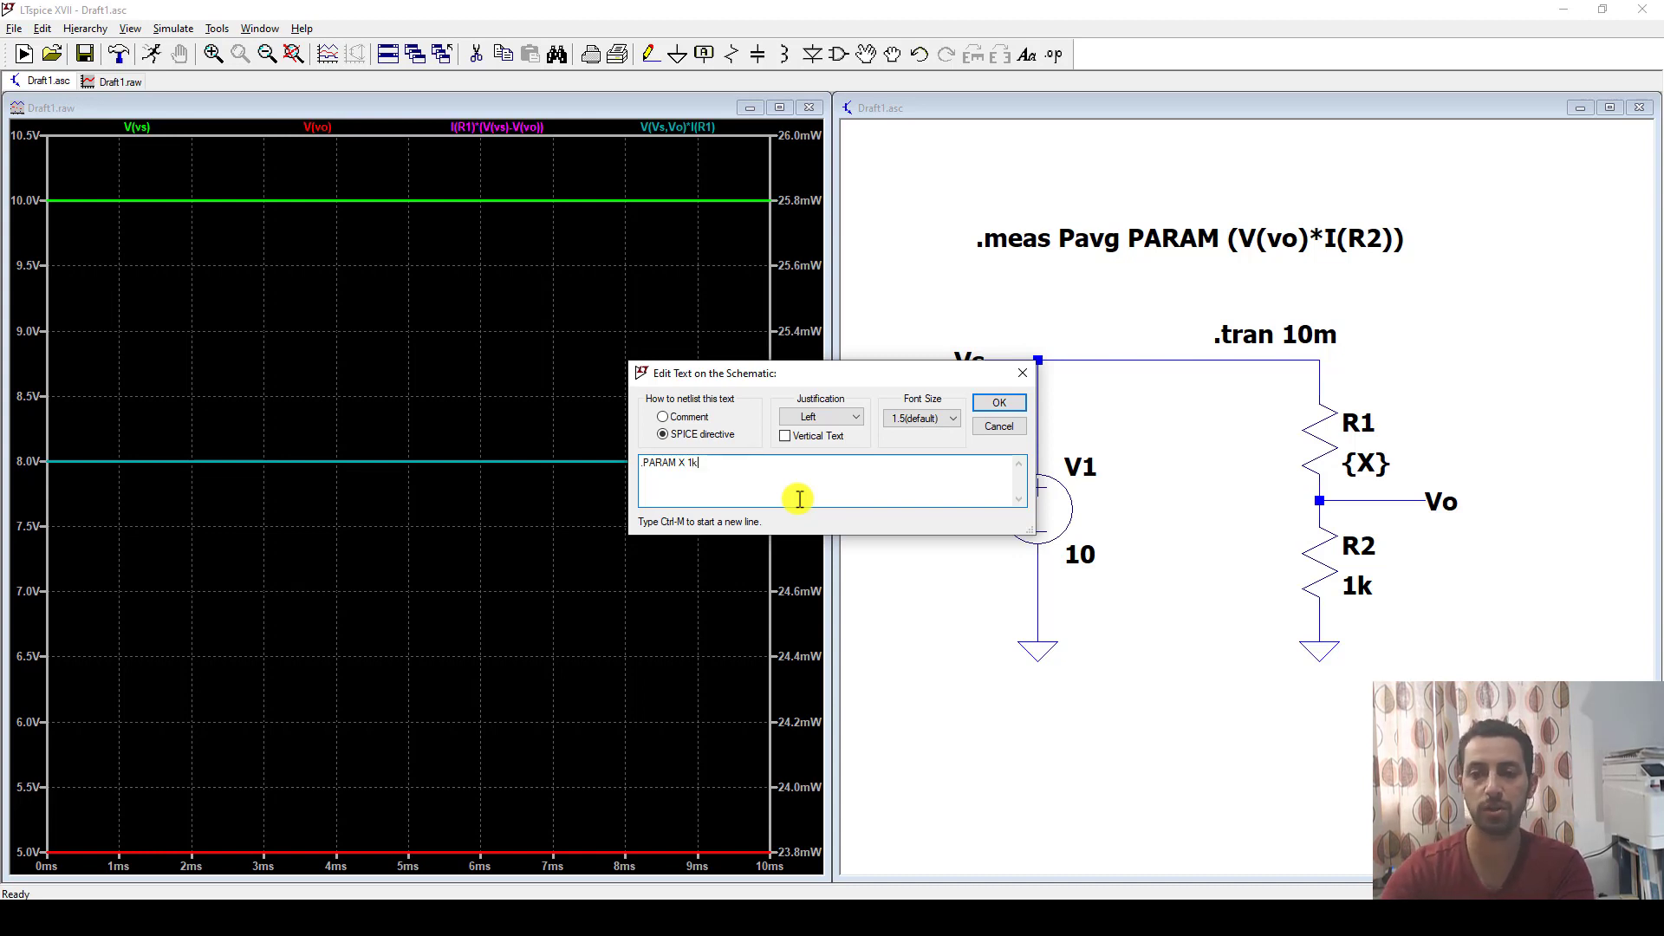
text(X 1k)
click(999, 402)
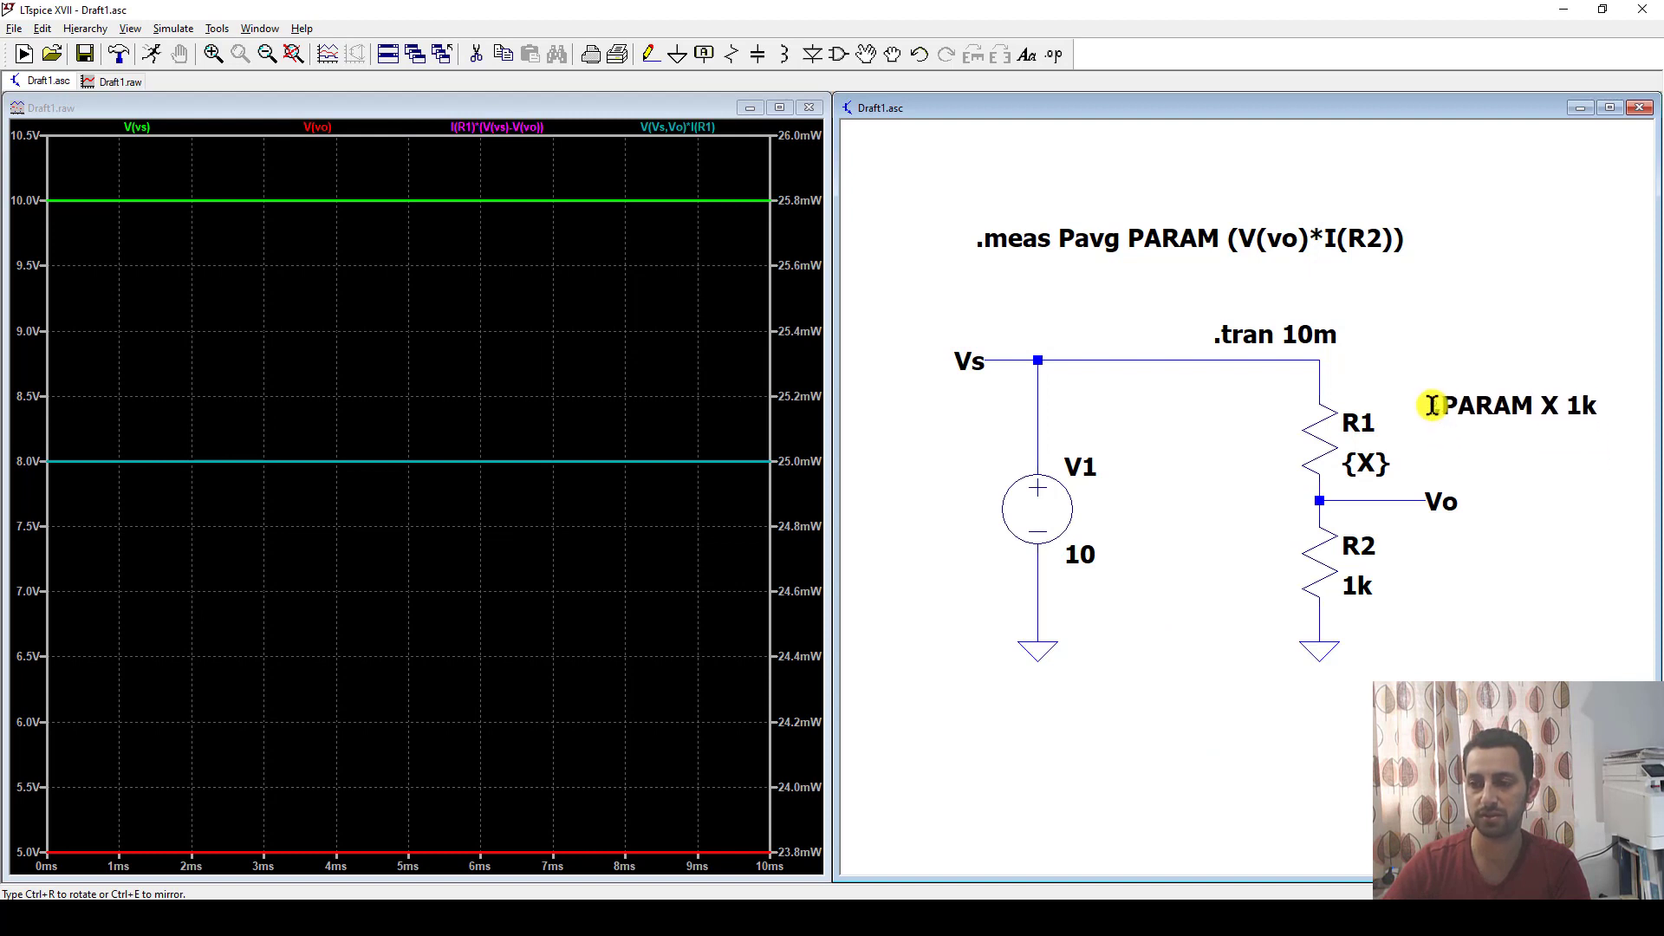
click(1432, 405)
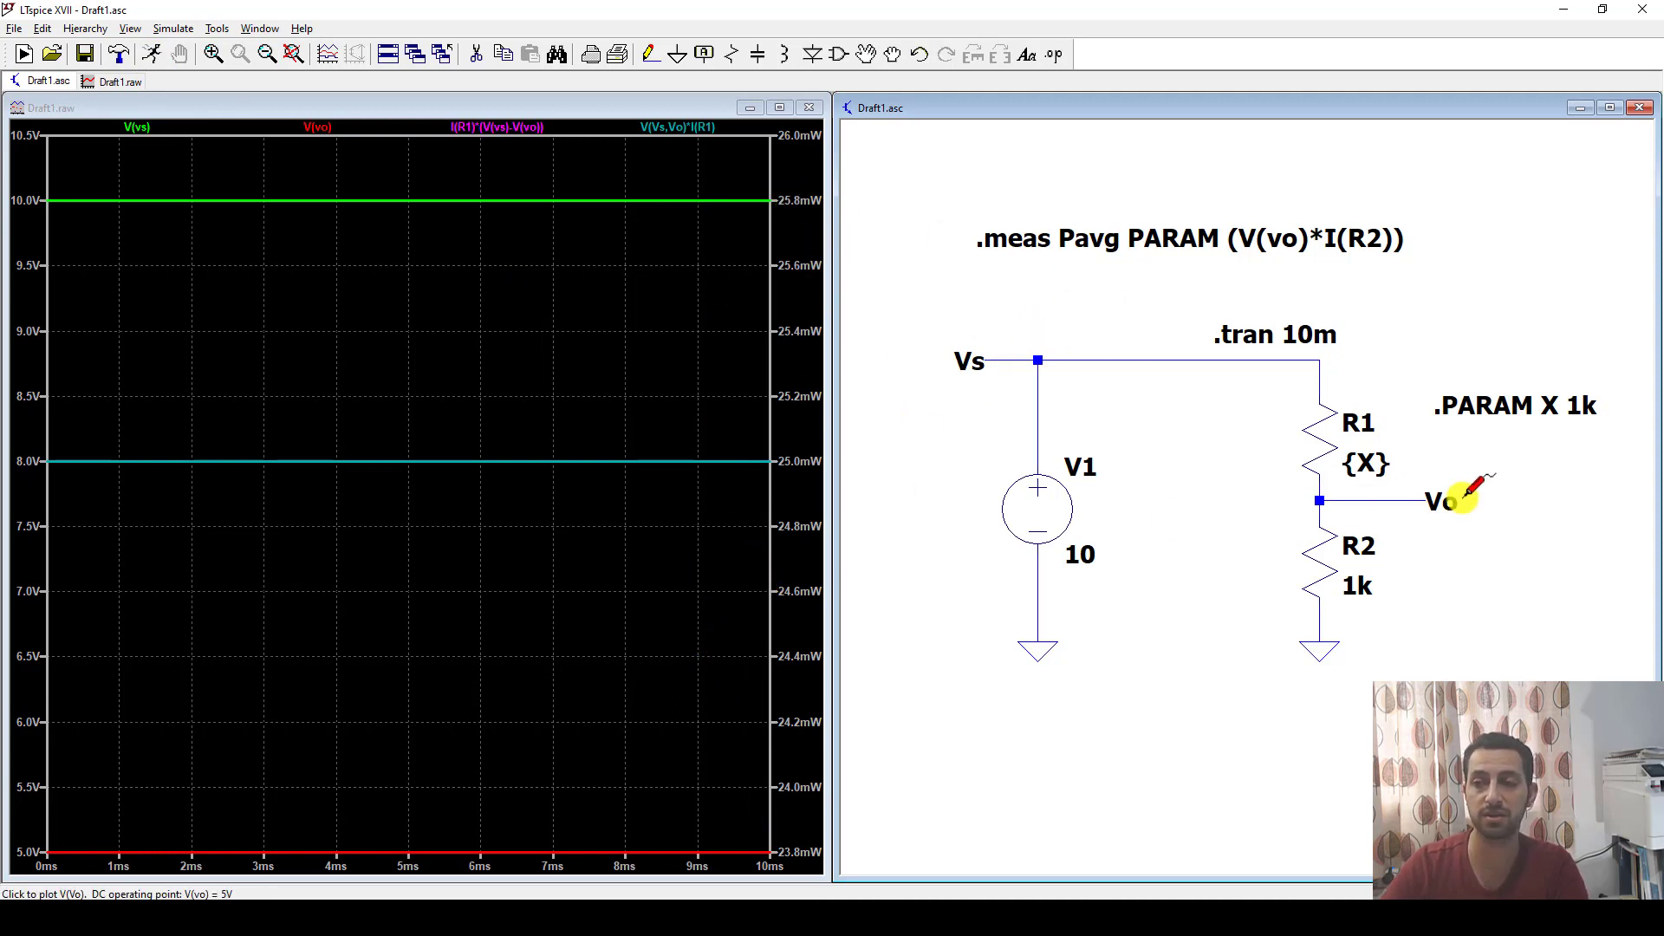
Change the parameter directive to ".PARAM X 100" and rerun the simulation.
right_click(1556, 411)
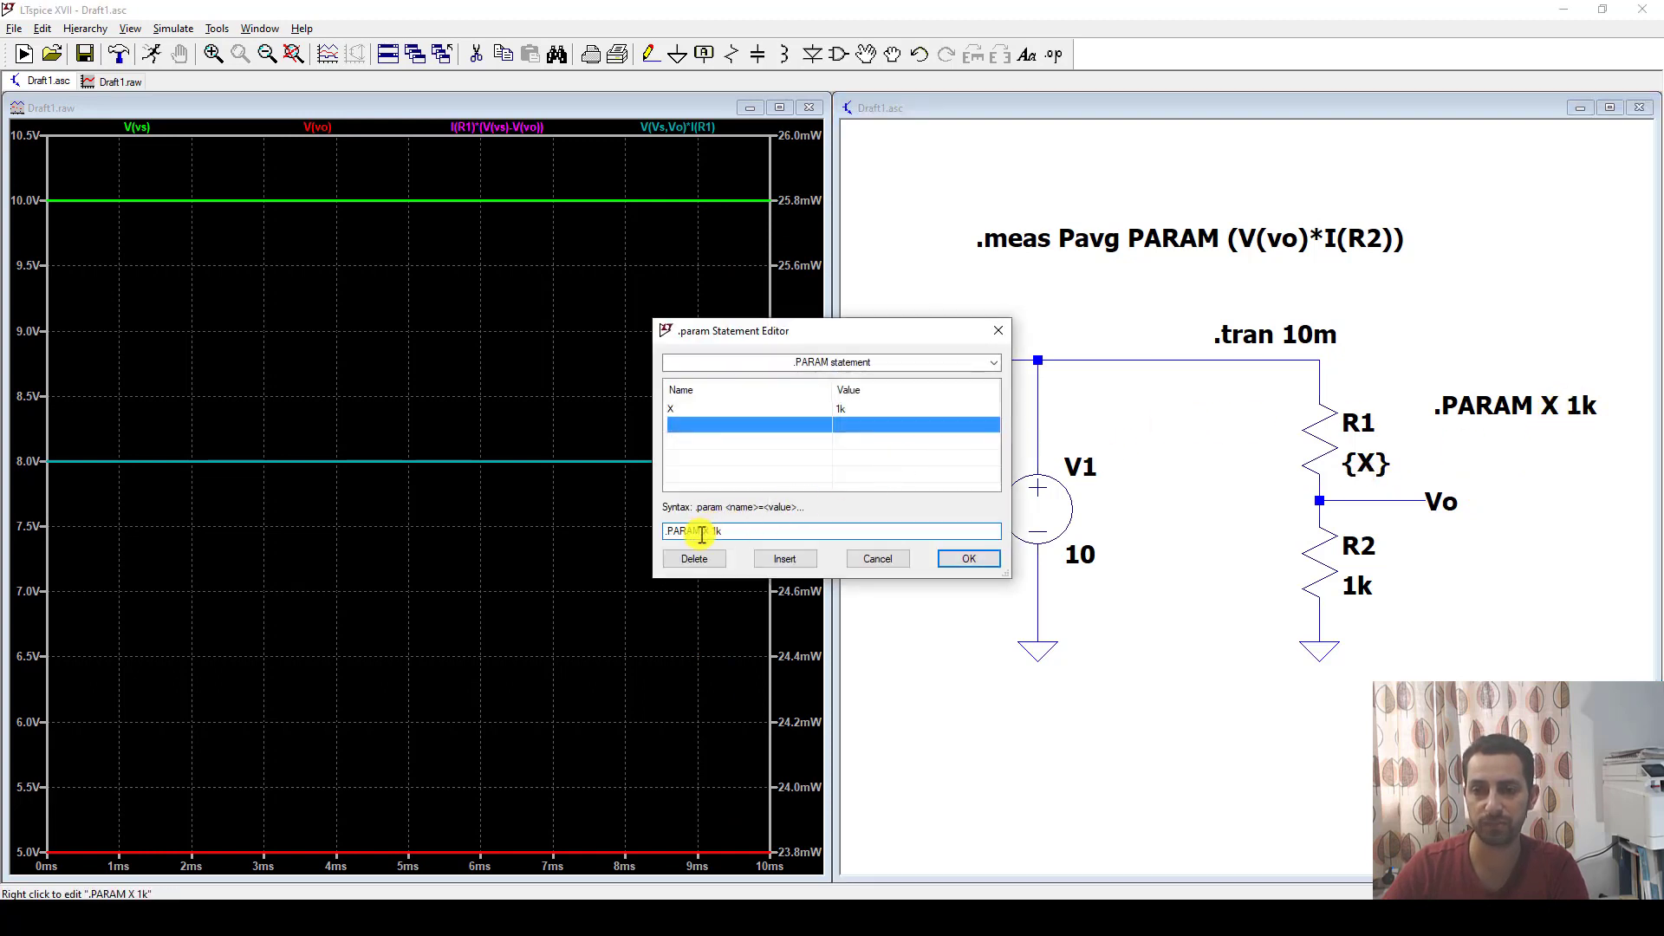
double_click(723, 532)
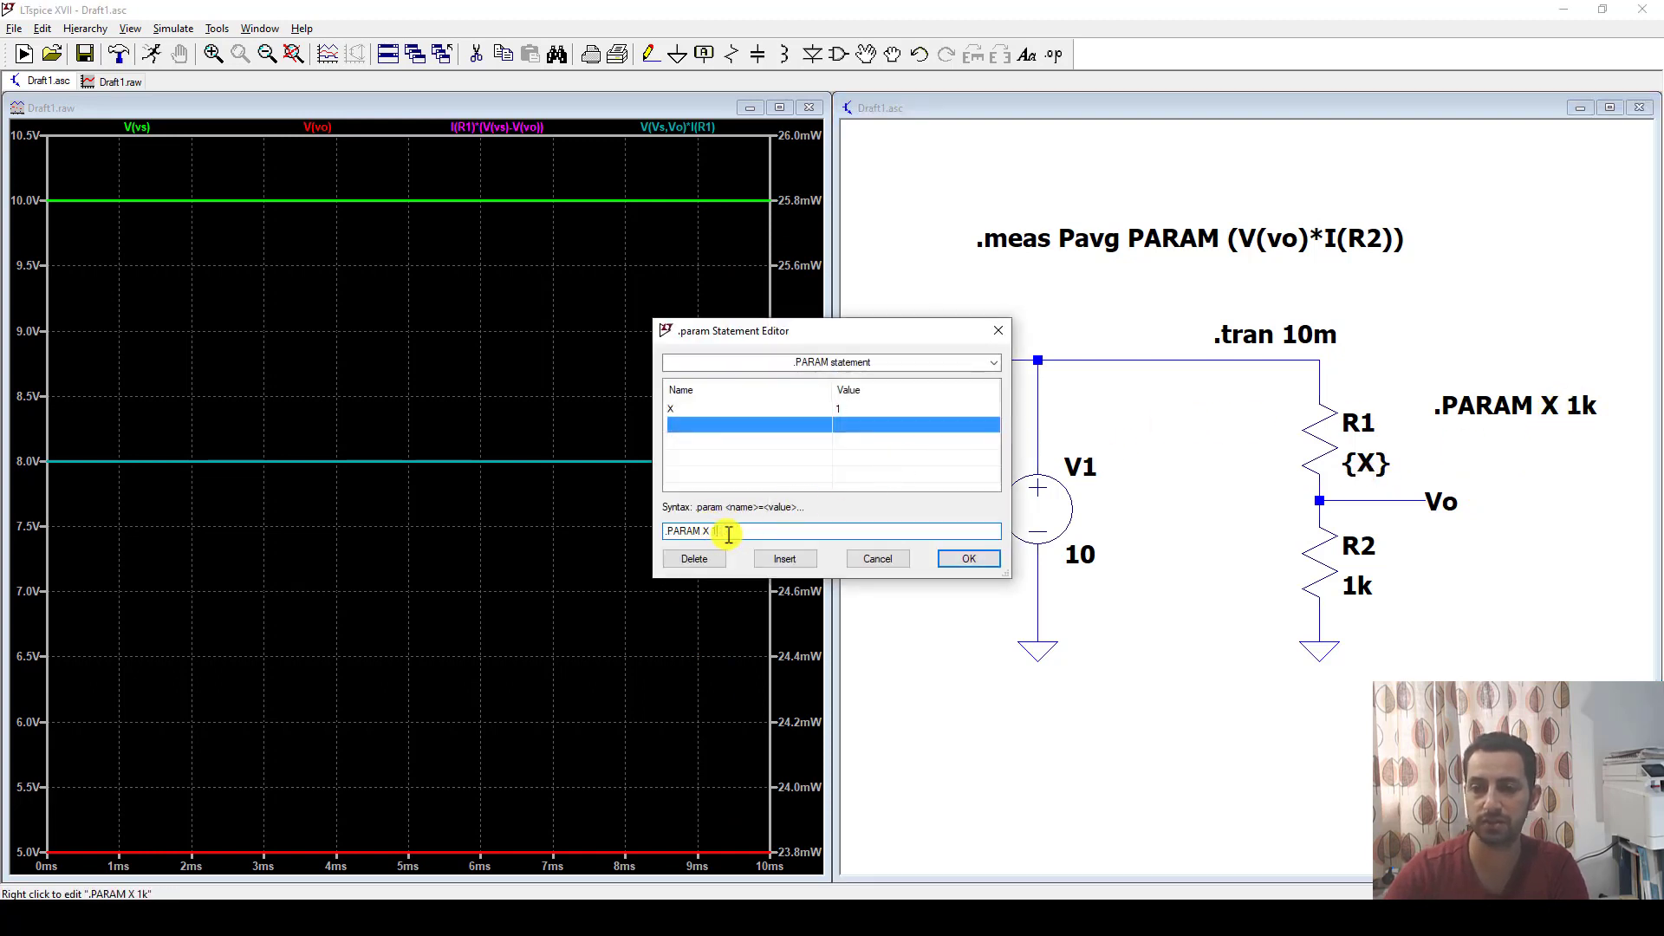
click(969, 559)
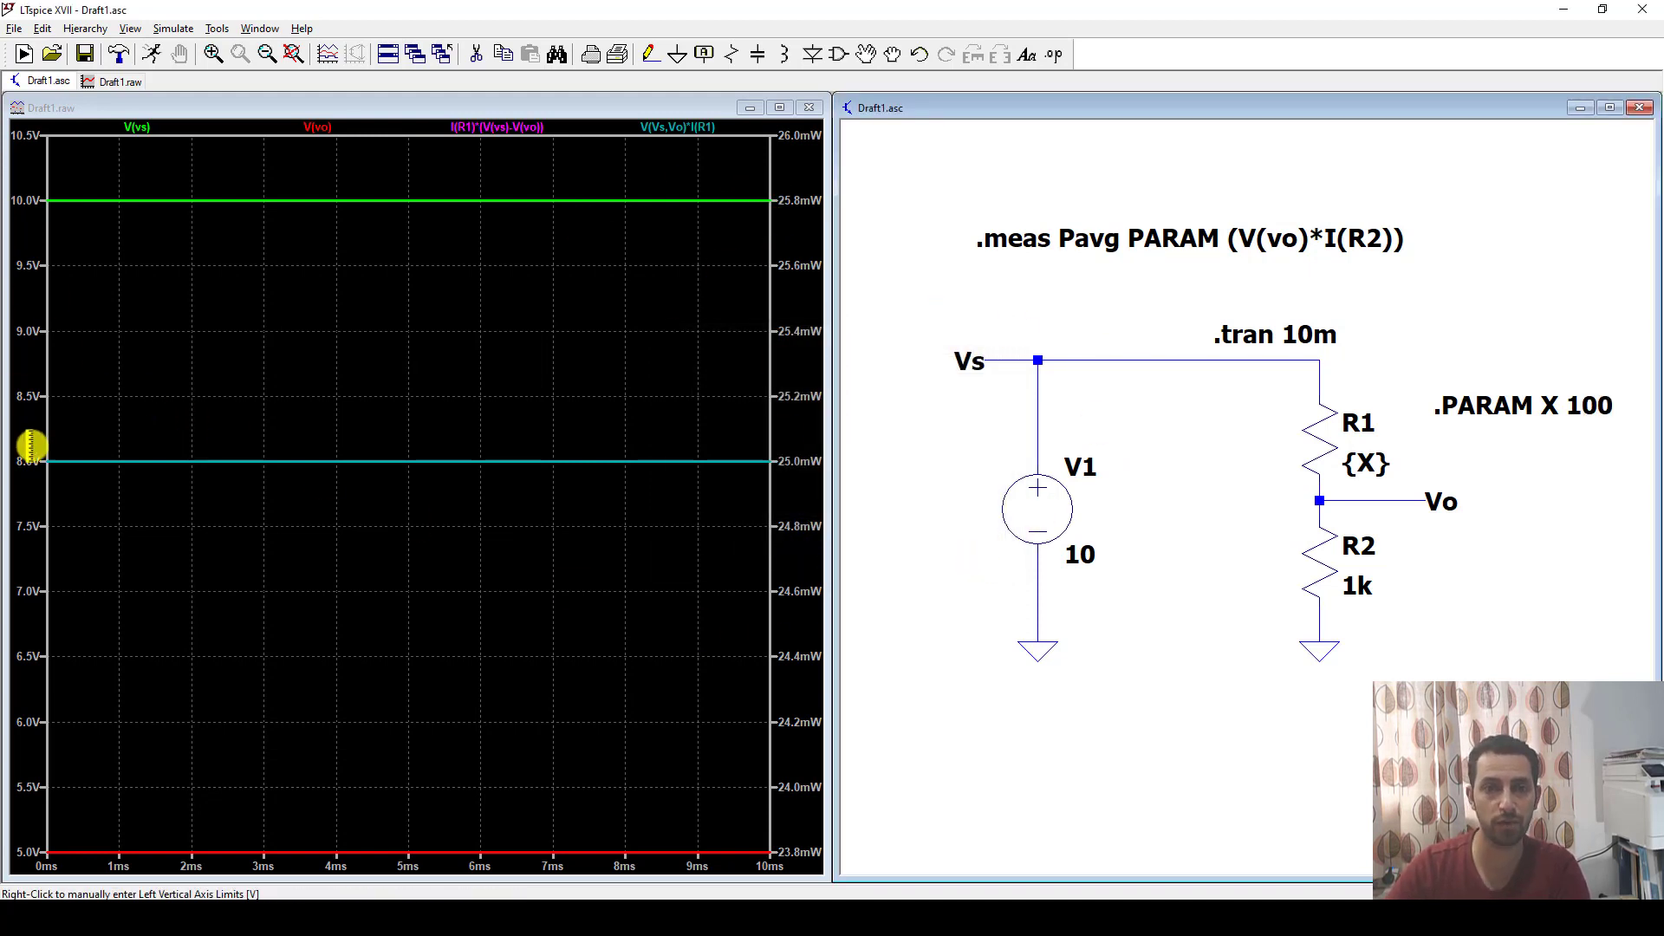
click(151, 54)
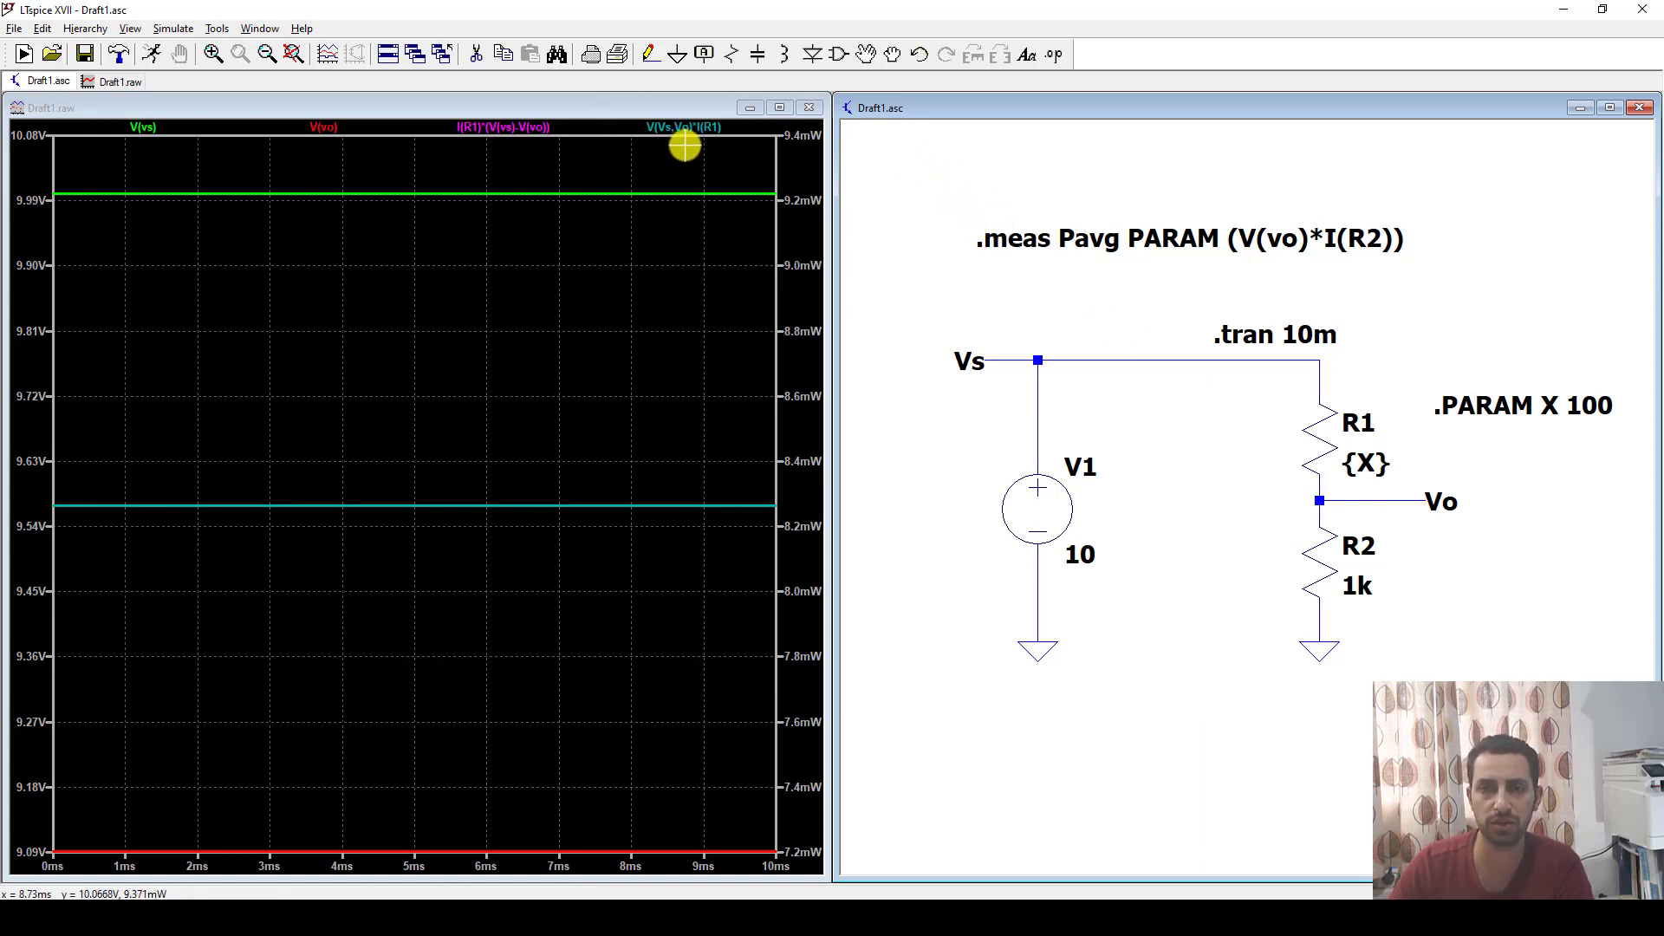
Delete all traces from the plot, starting with V(Vs,Vo)*I(R1).
right_click(683, 128)
click(790, 506)
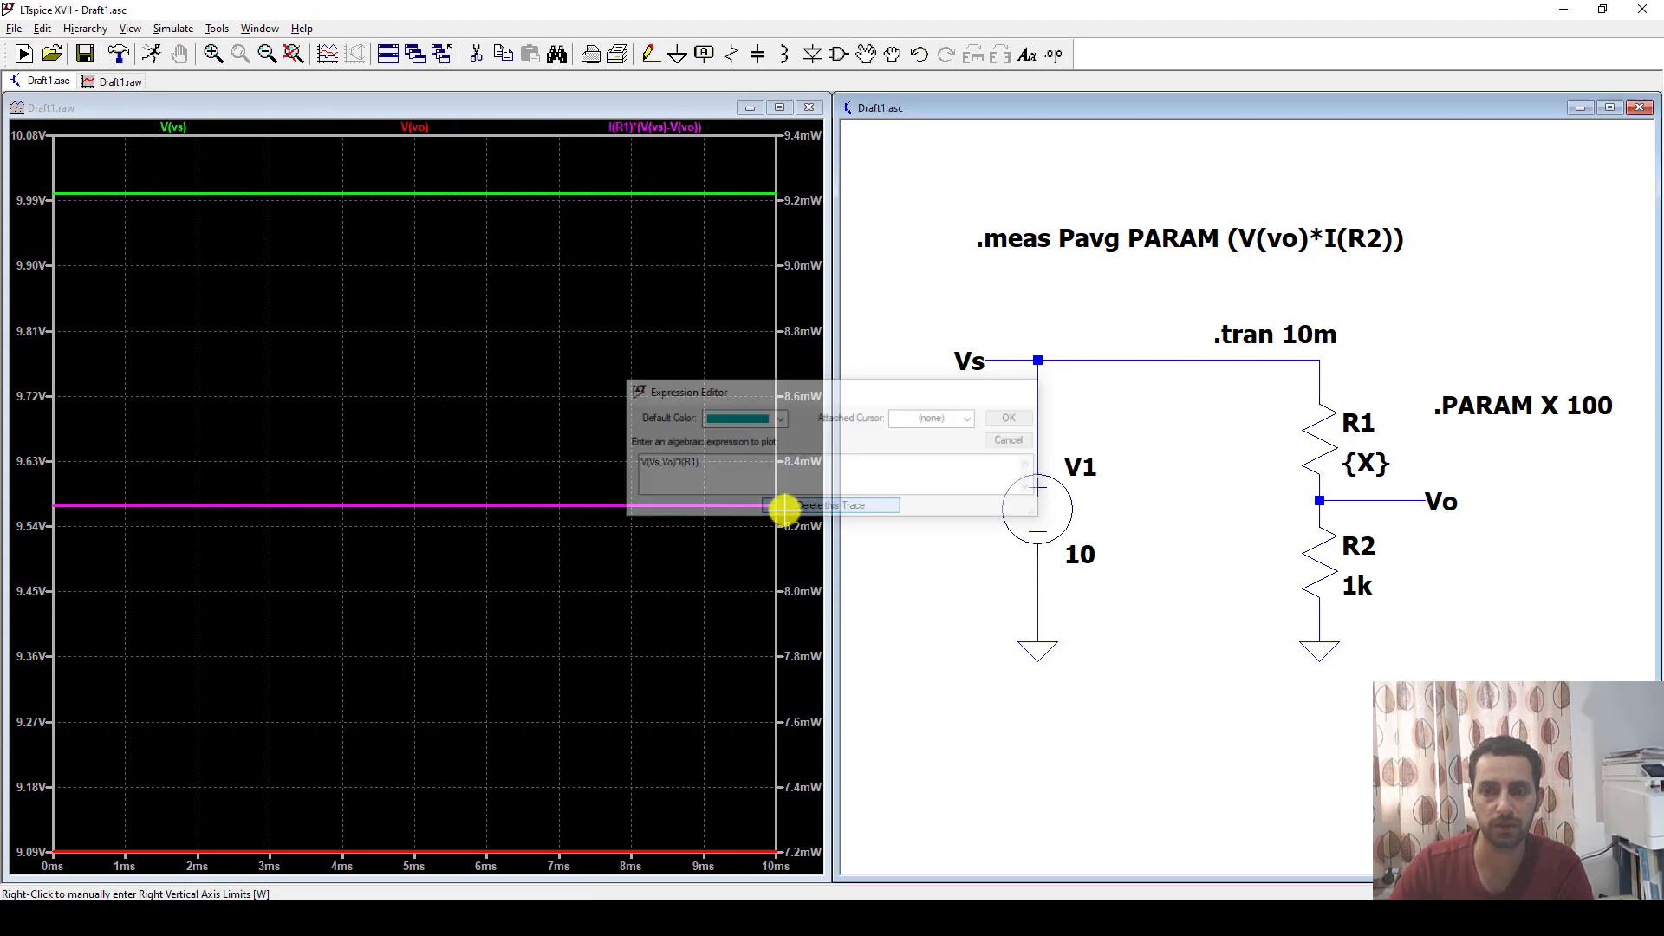
right_click(439, 141)
click(736, 515)
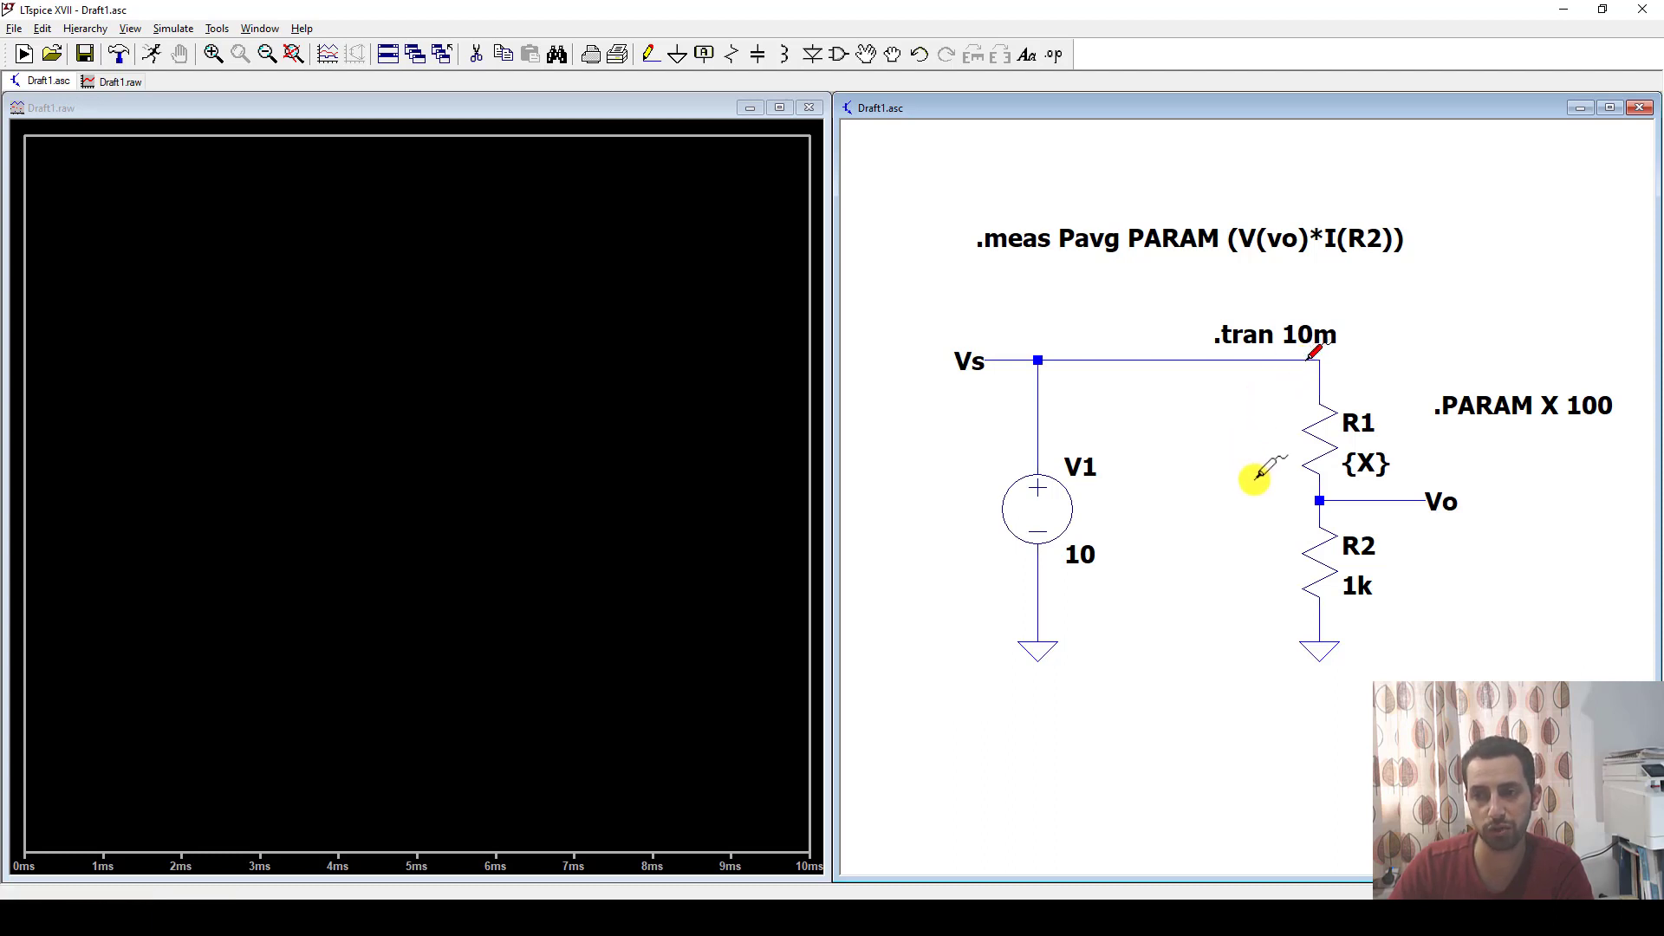
Plot the differential voltage V(Vs,Vo) across R1 by probing from node Vs to node Vo.
drag(1308, 491, 1318, 494)
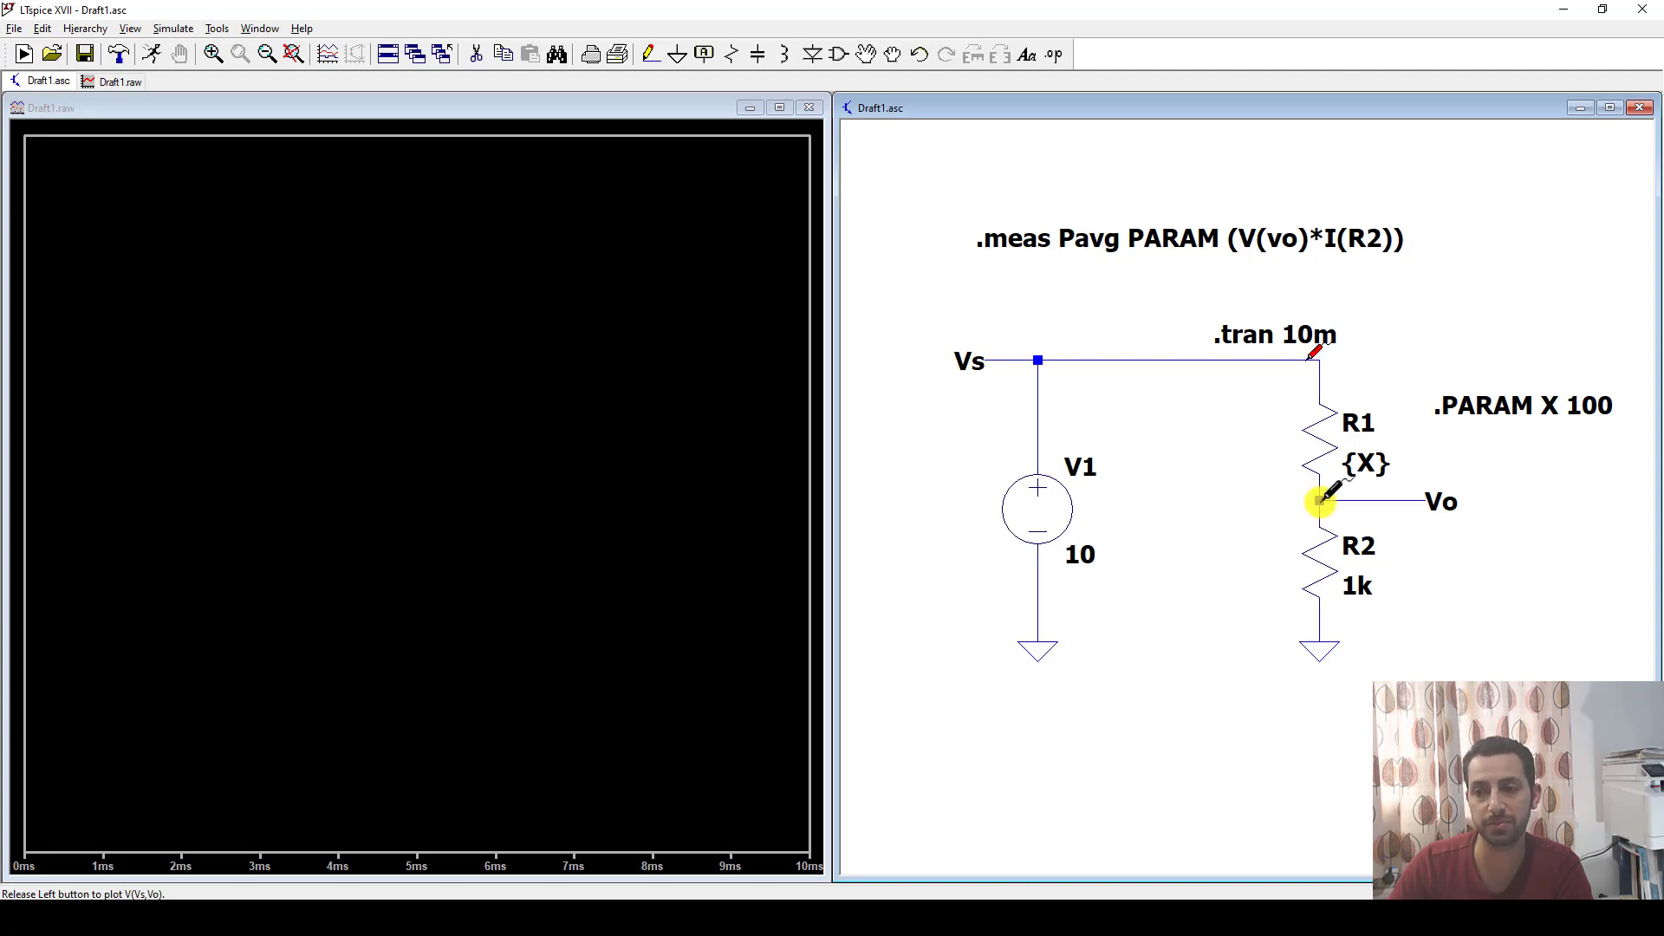
drag(1317, 495, 1317, 495)
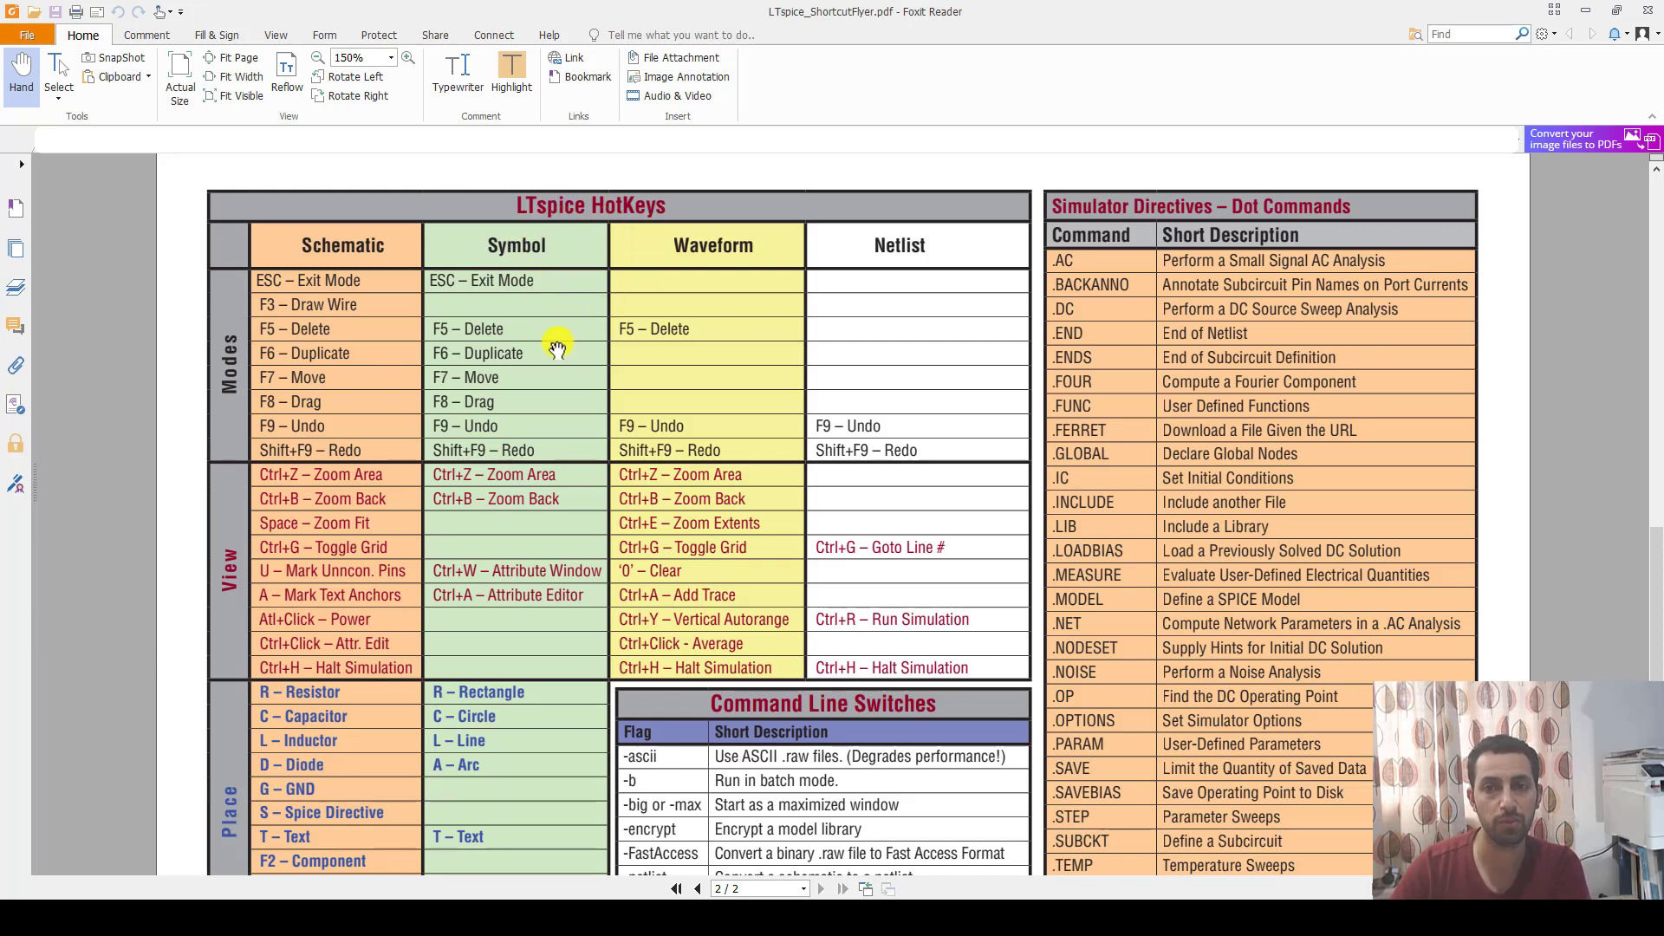
Switch to Foxit Reader and review the LTspice hotkeys and simulator dot commands on page 2 of LTspice_ShortcutFlyer.pdf.
drag(557, 348, 557, 330)
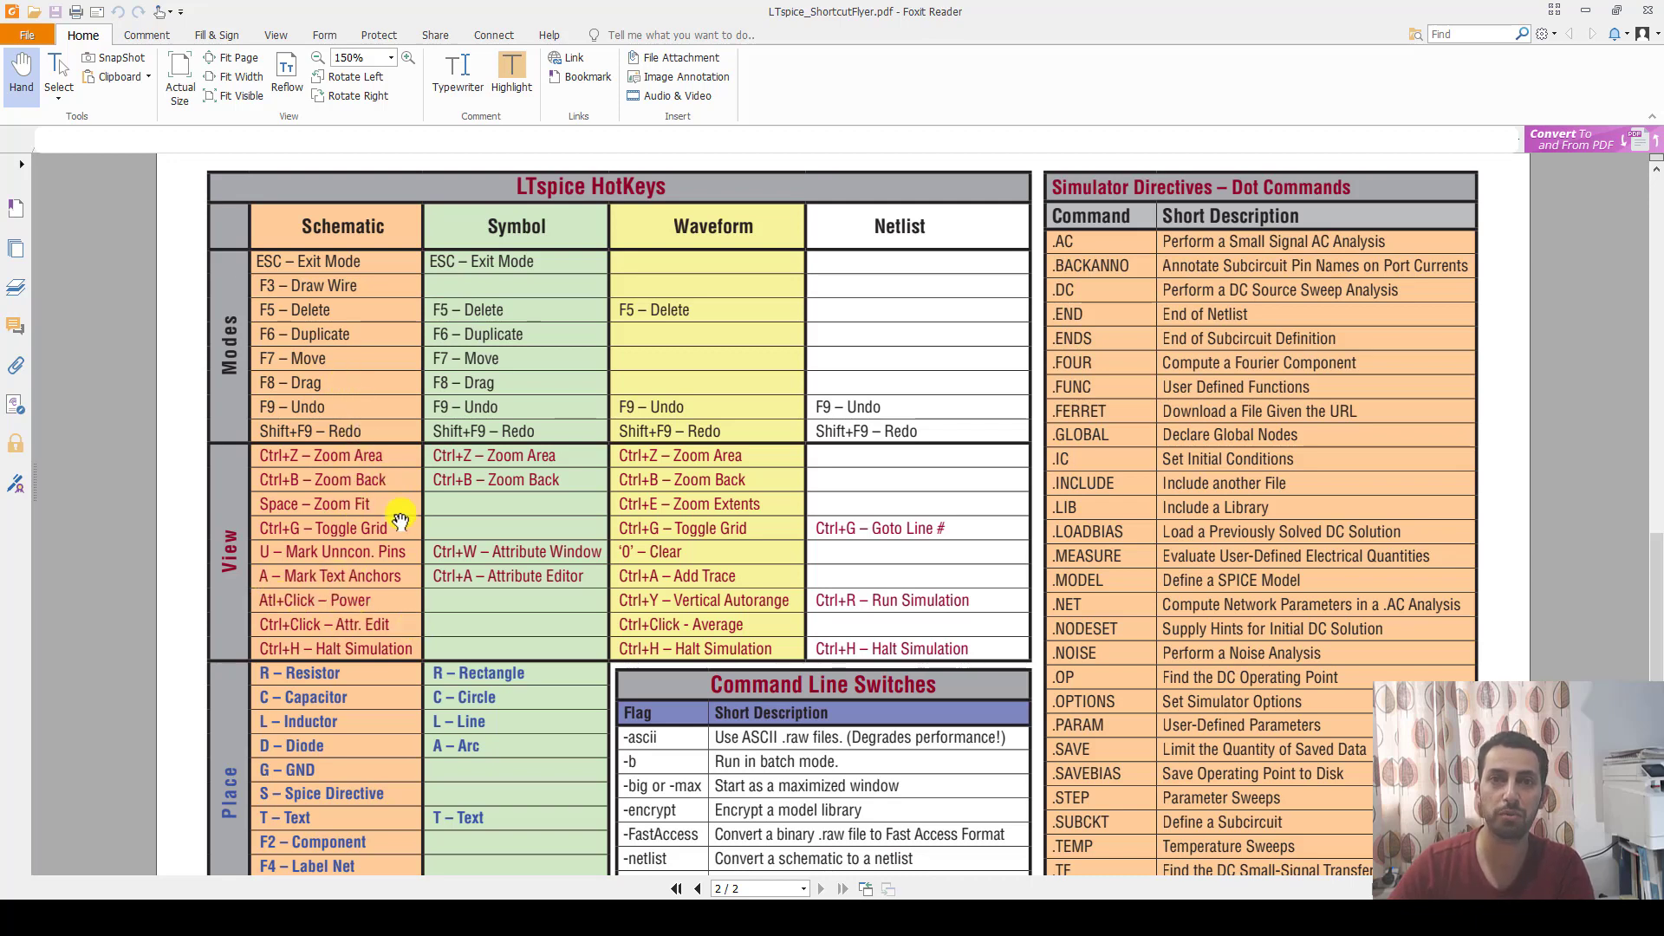
drag(401, 525, 401, 430)
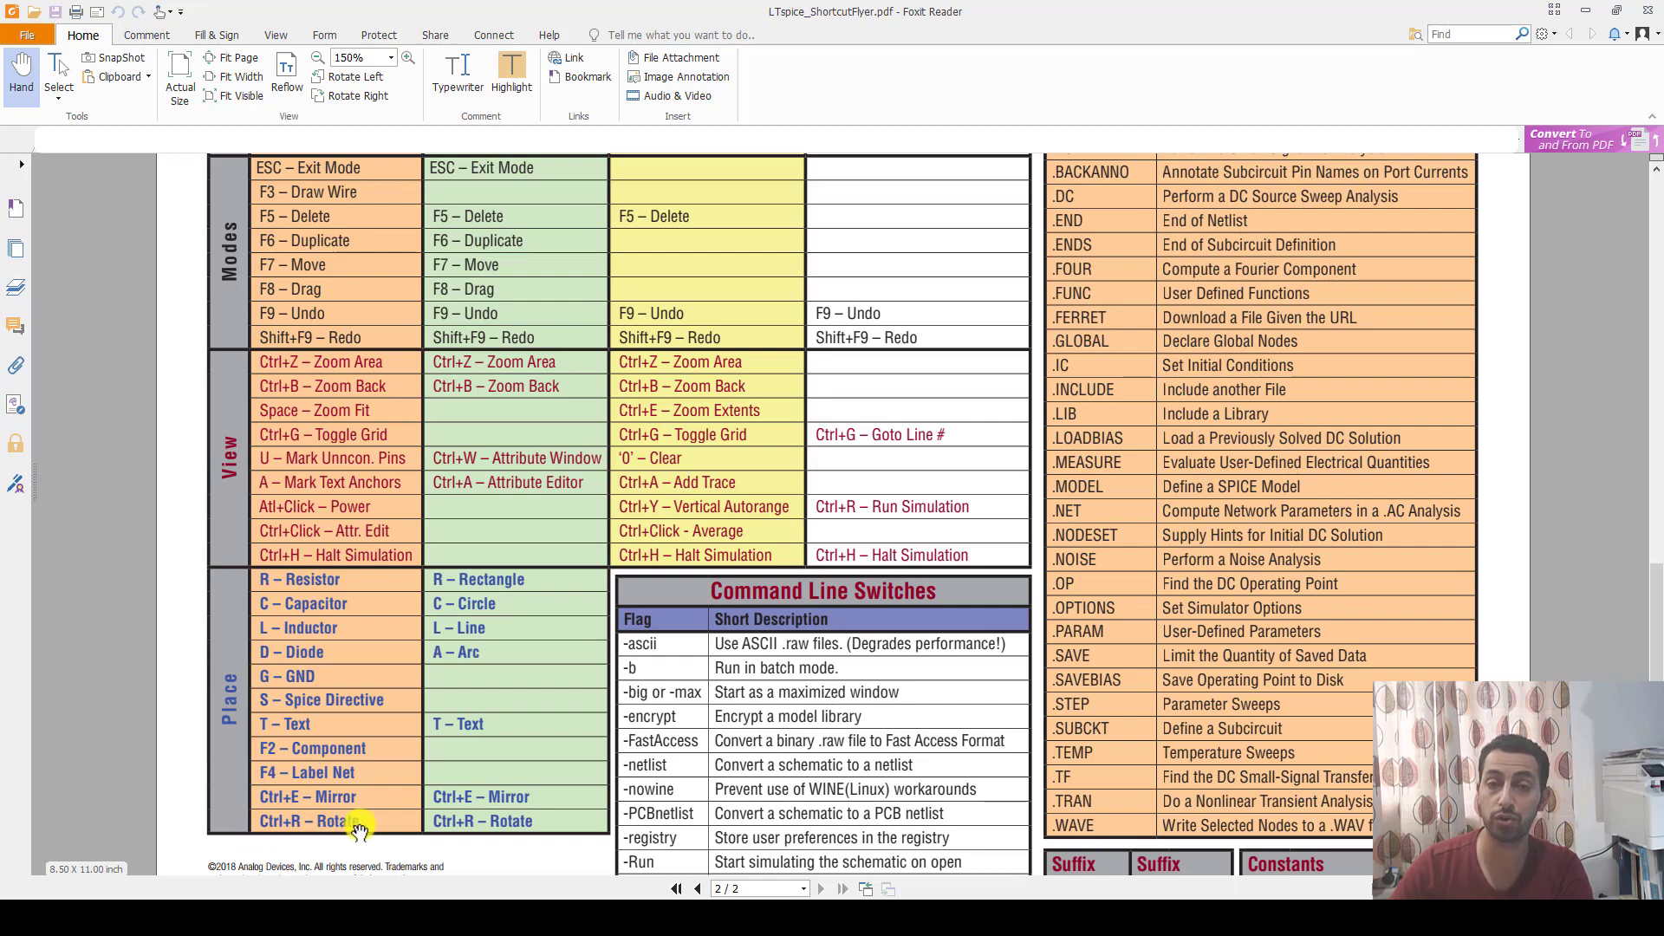
Review the LTspice HotKeys table across its Schematic, Symbol, Waveform and Netlist columns.
scroll(414, 667, up, 2)
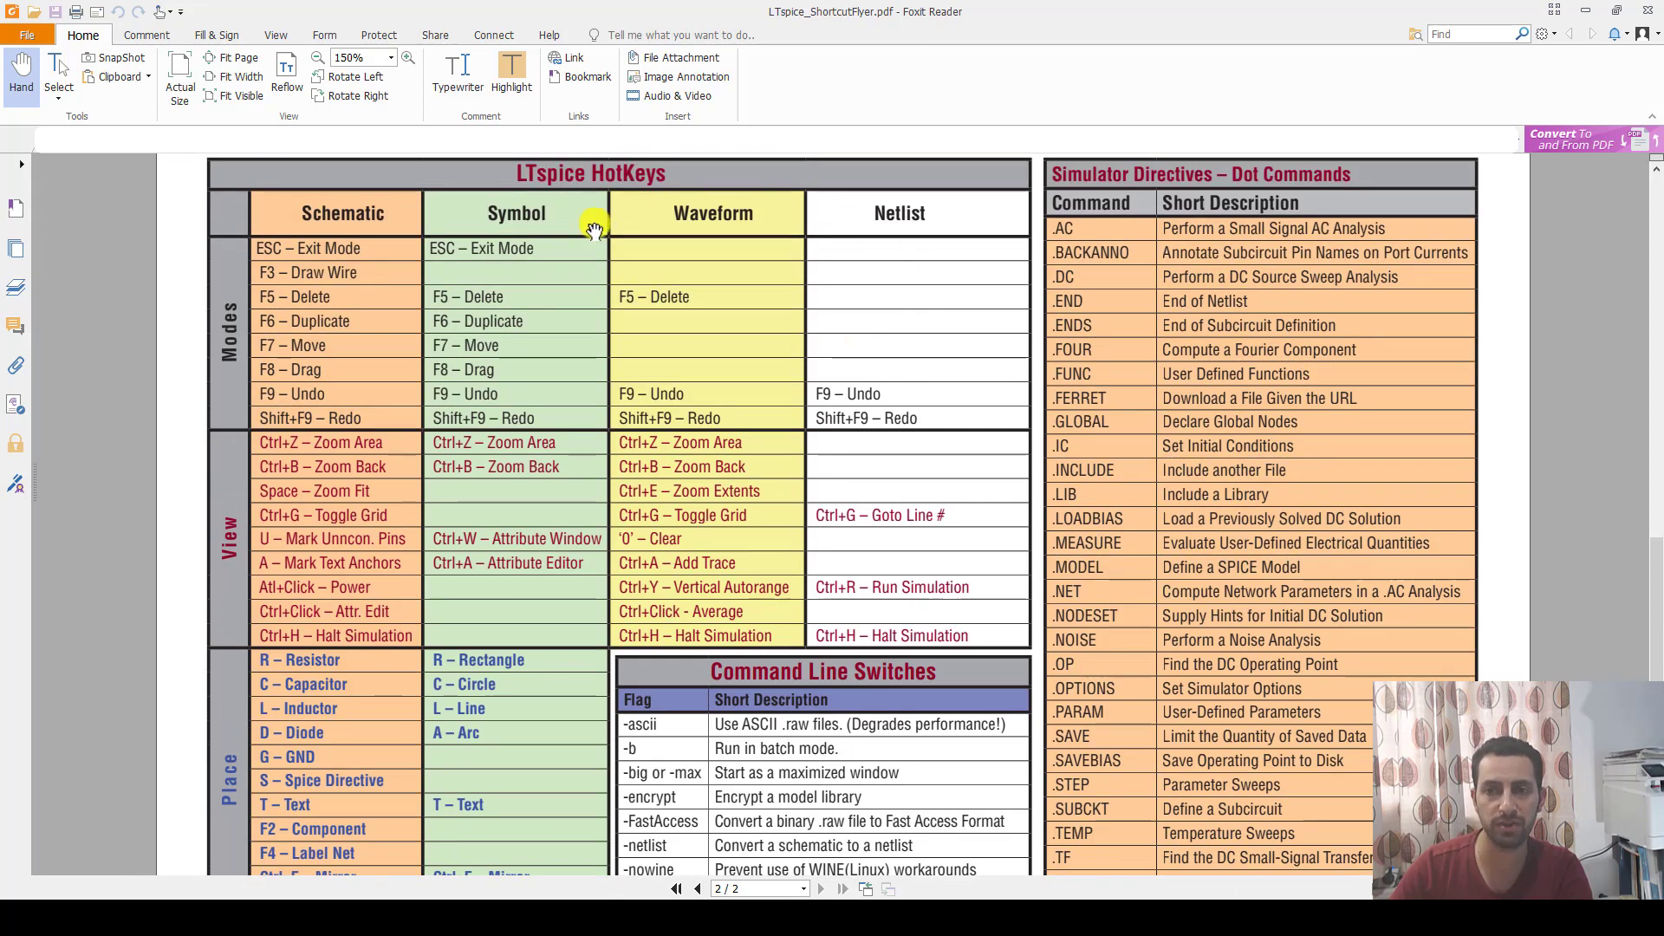
scroll(771, 431, down, 3)
scroll(763, 260, up, 1)
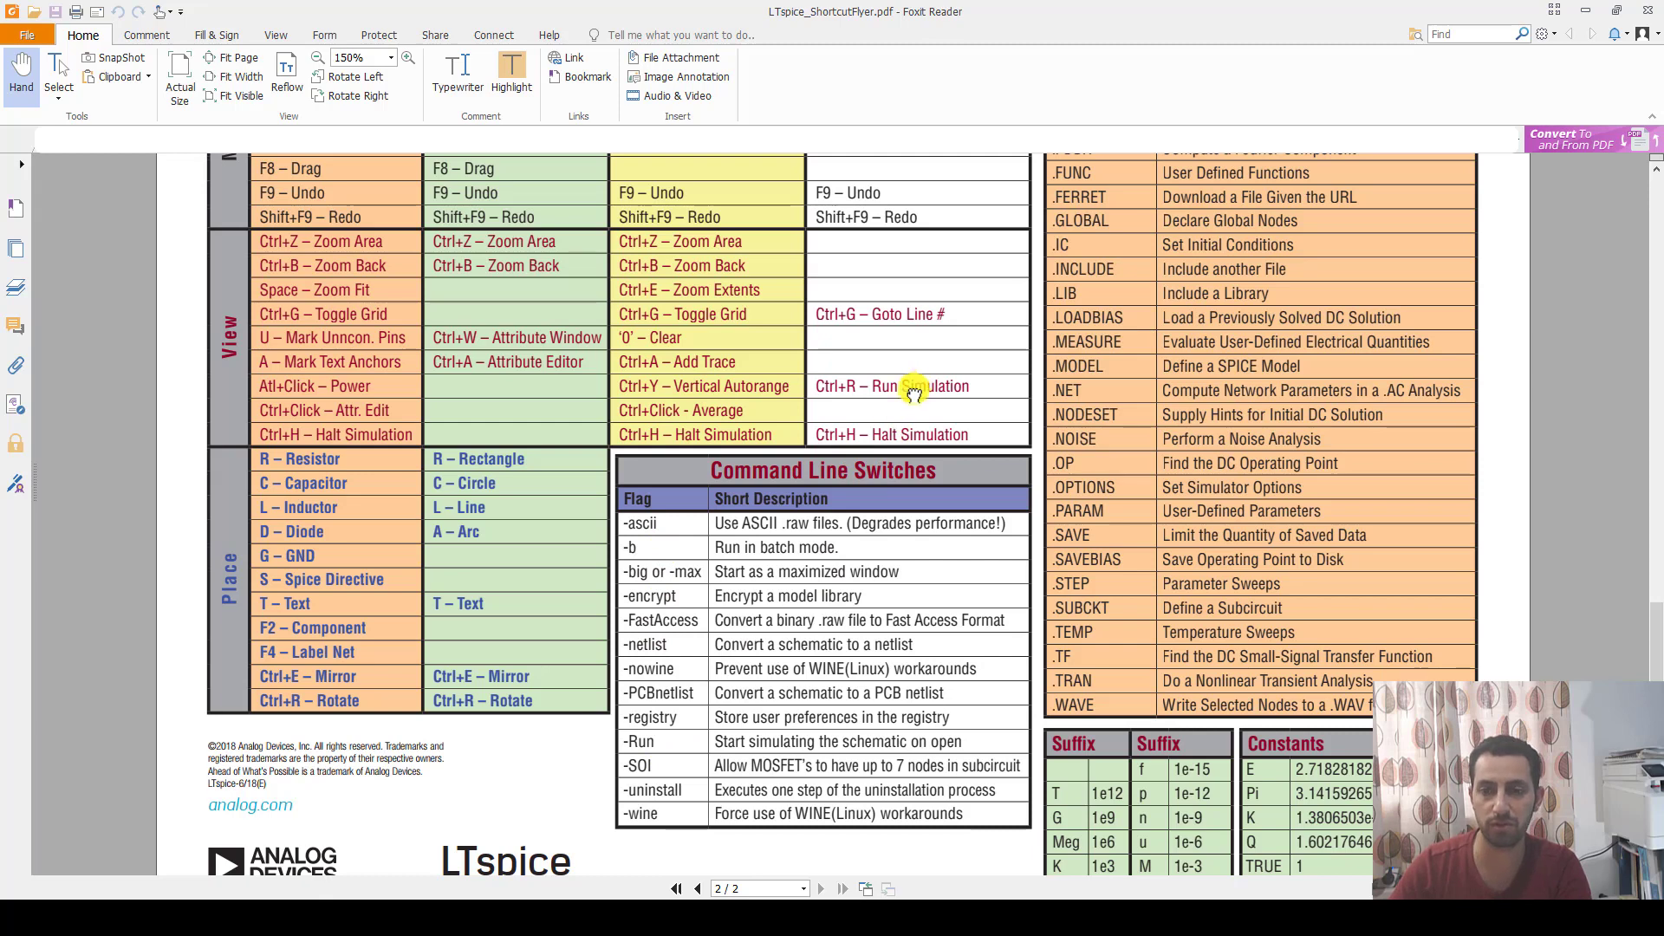
drag(905, 390, 881, 607)
drag(915, 484, 909, 460)
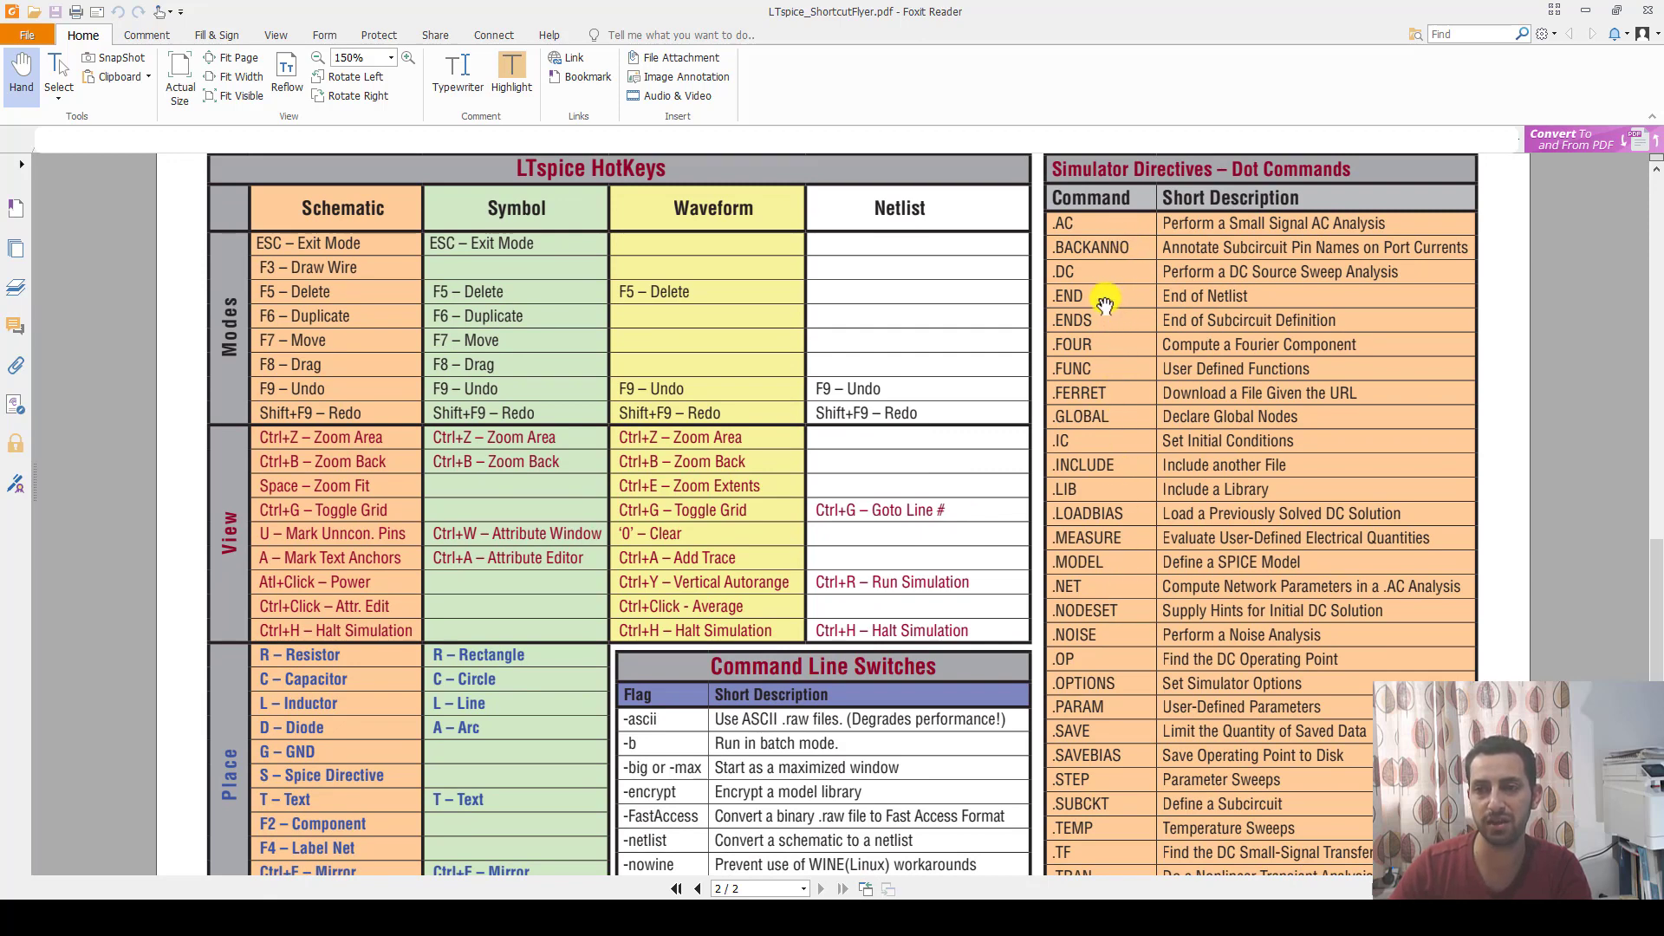
Examine the simulator dot commands and the suffix and constants tables in the flyer, and switch back to the Draft1 schematic in LTspice.
drag(1133, 408, 1132, 345)
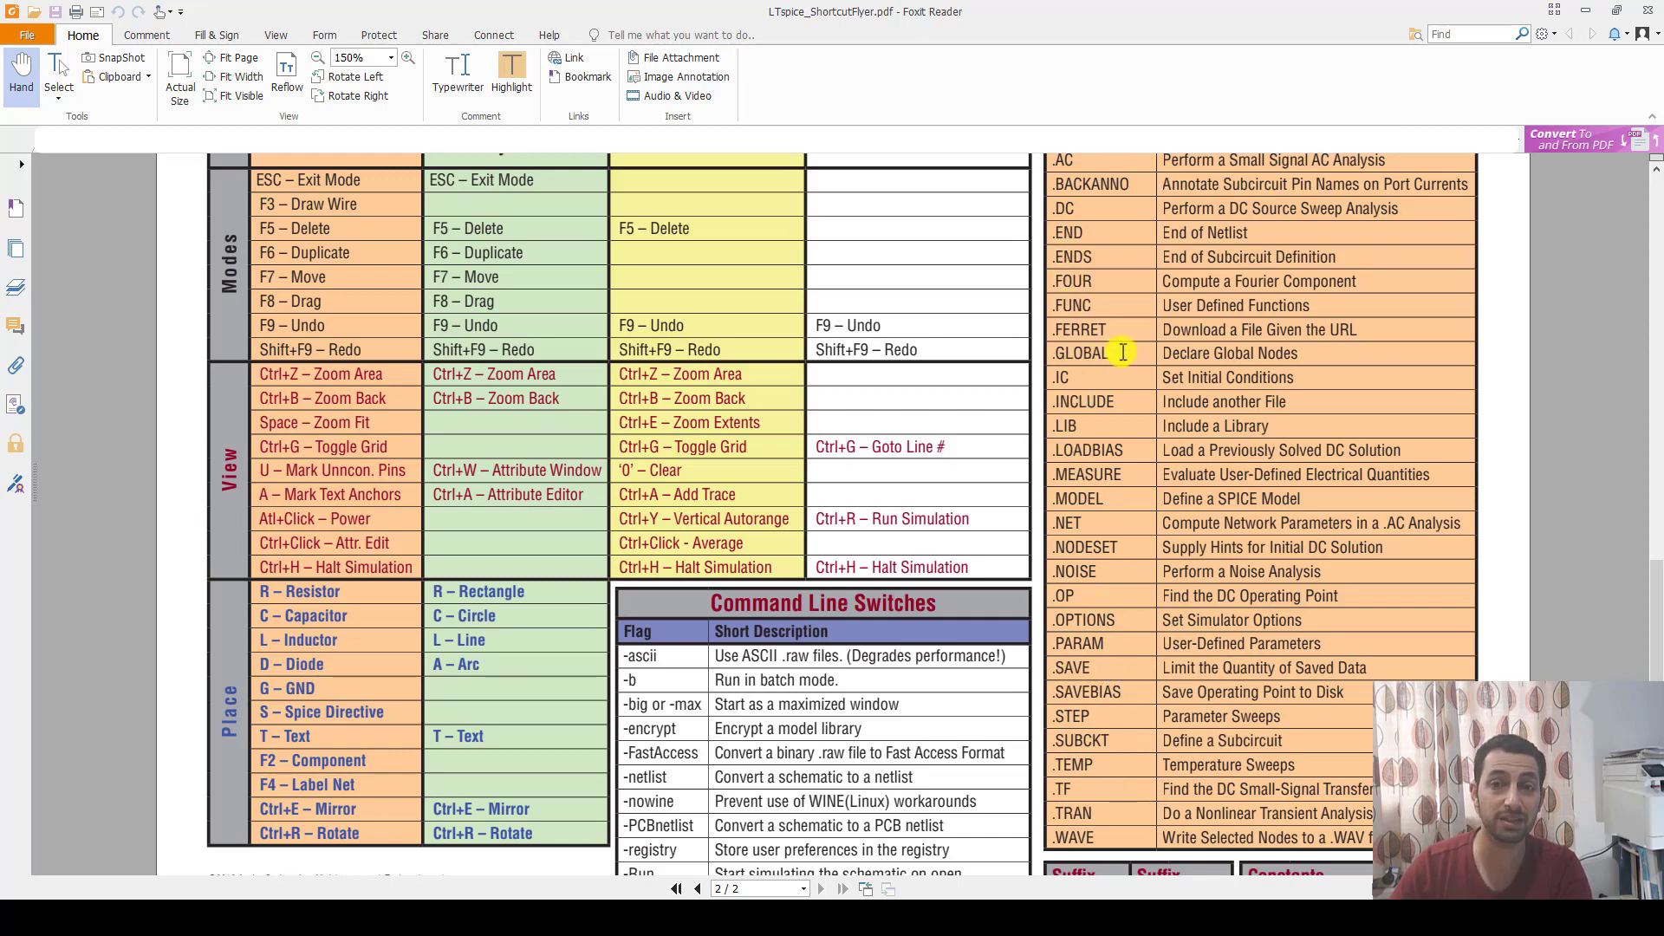
drag(1125, 369, 1121, 394)
click(1081, 390)
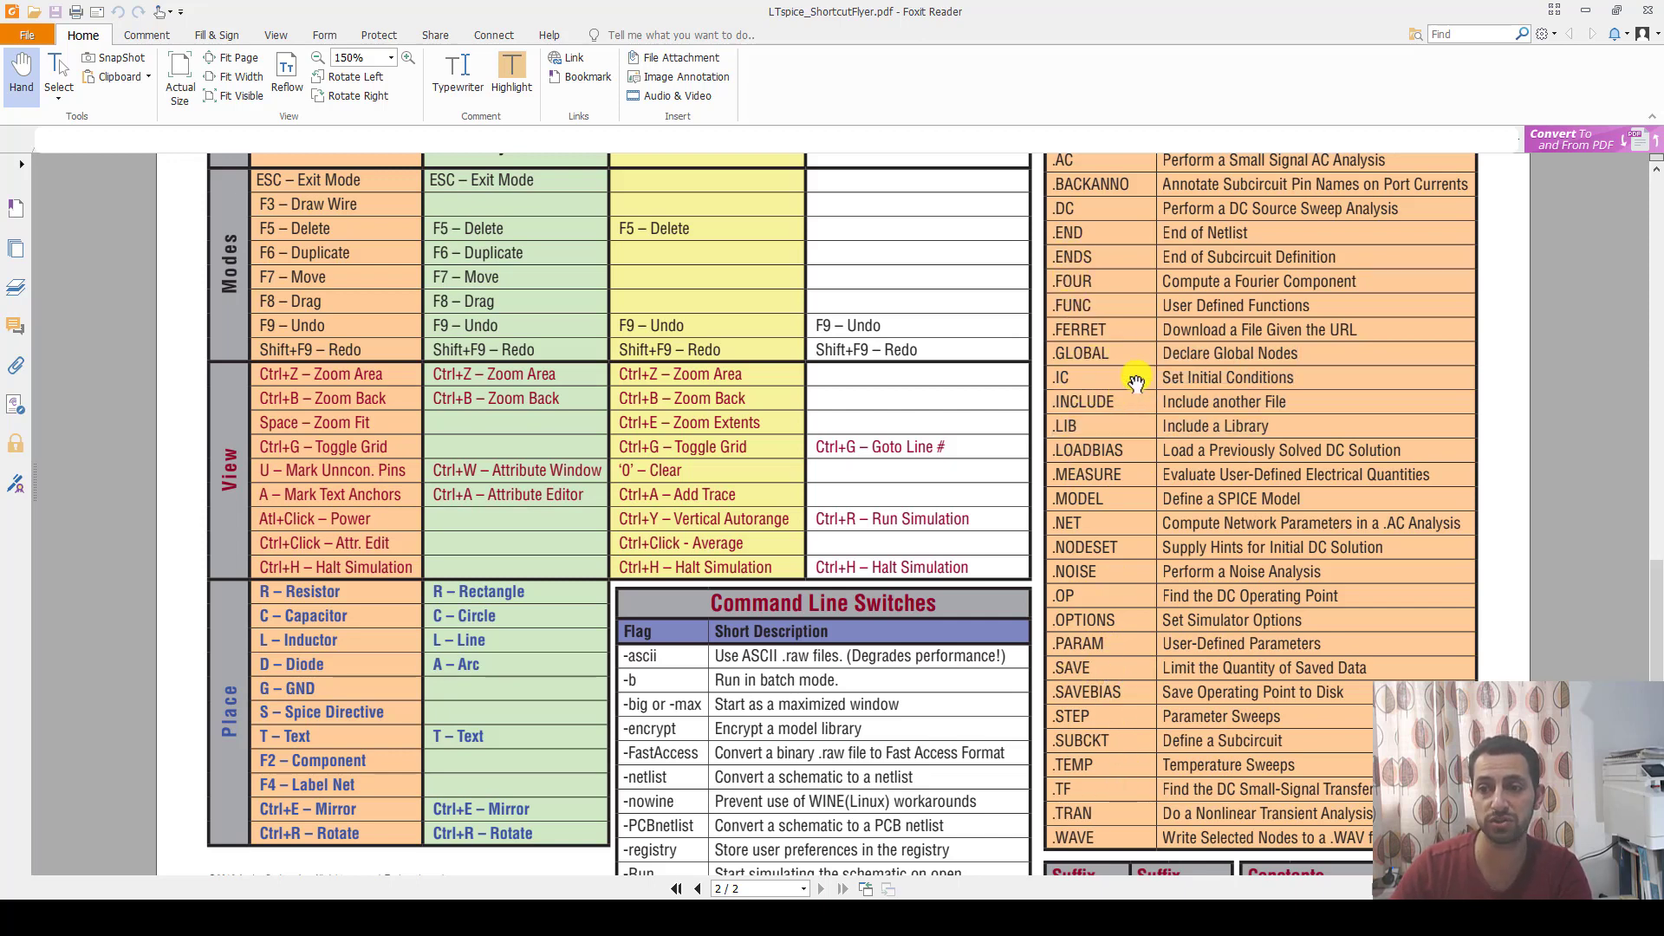
drag(1173, 316, 1169, 318)
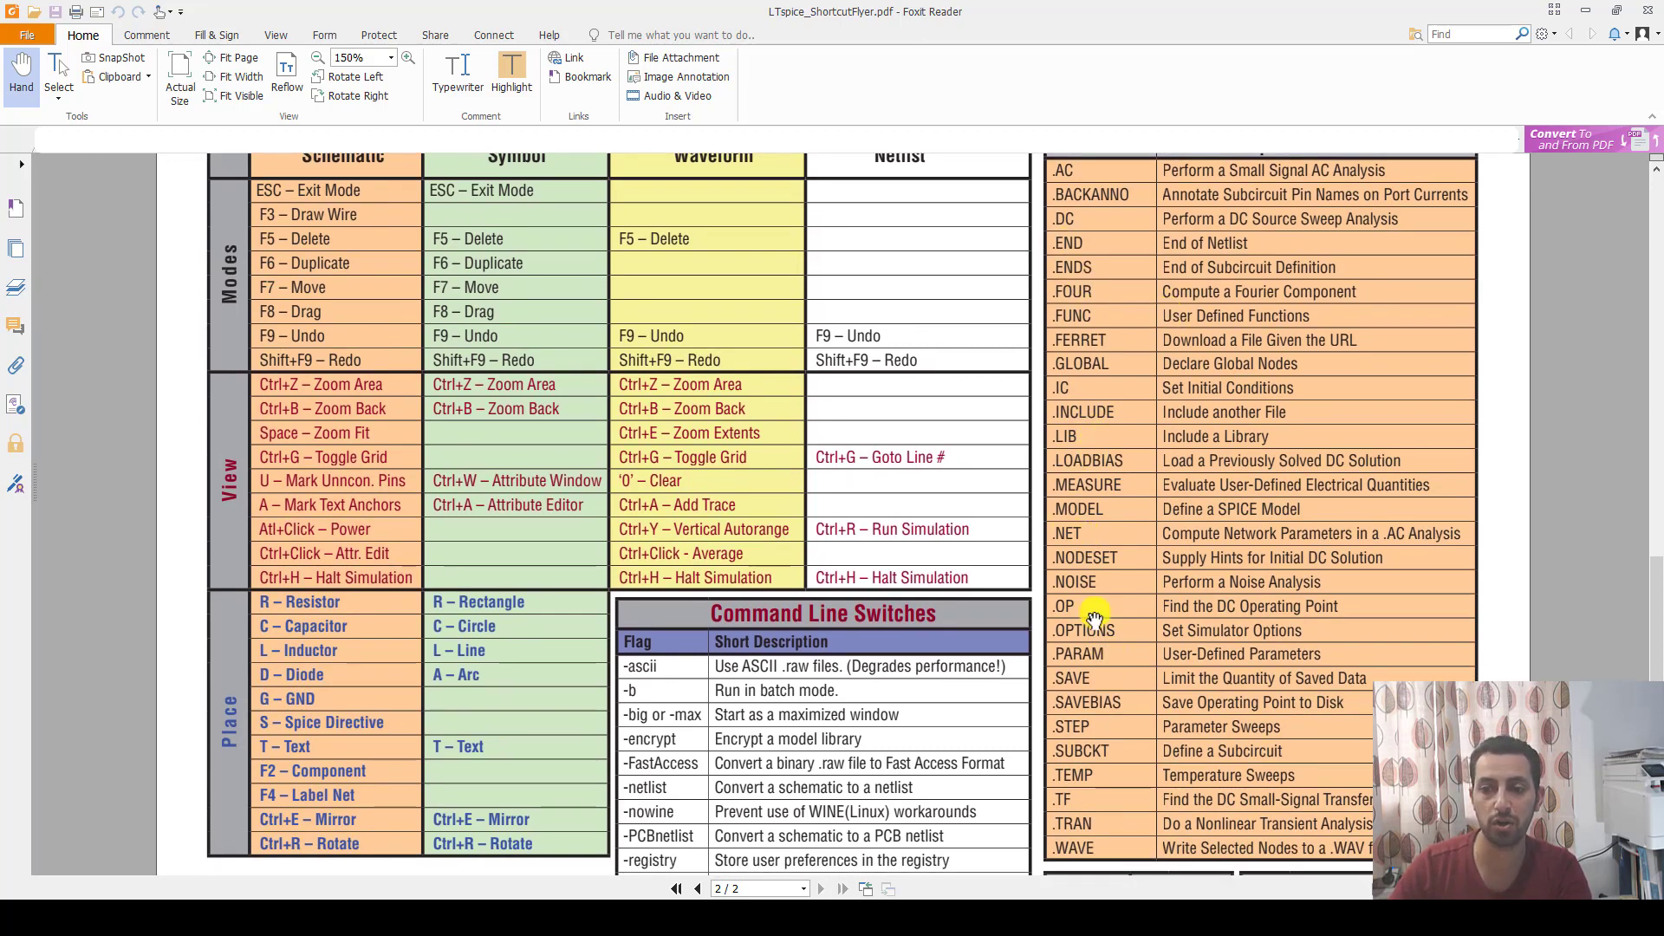
scroll(1107, 505, down, 3)
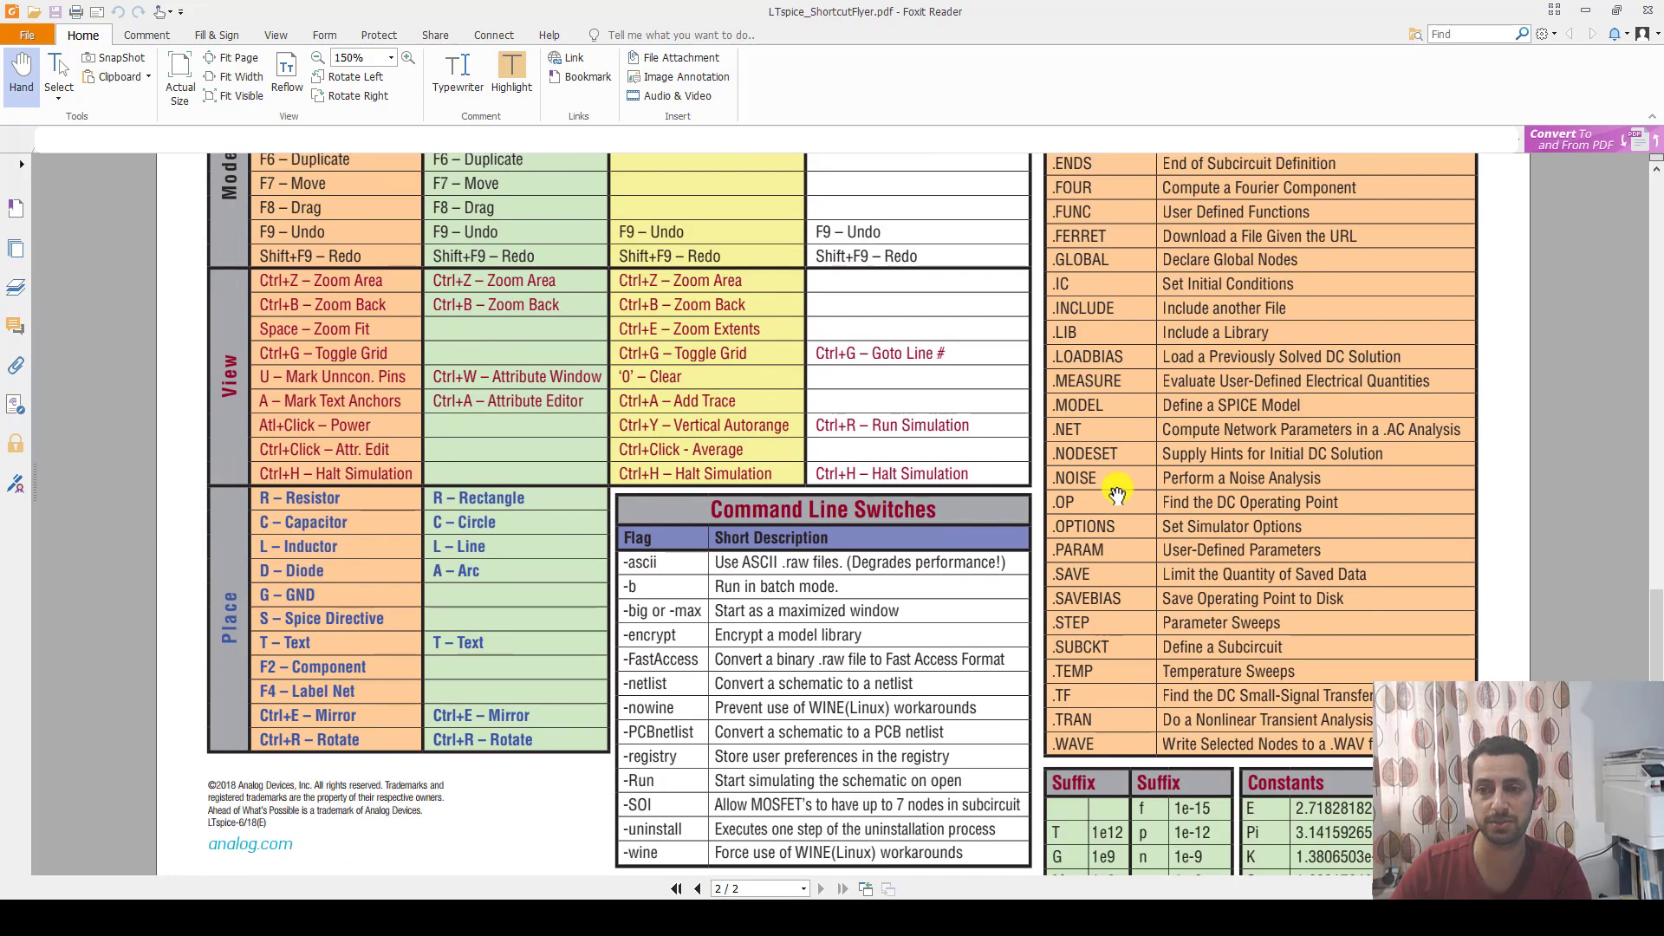
scroll(1099, 485, up, 4)
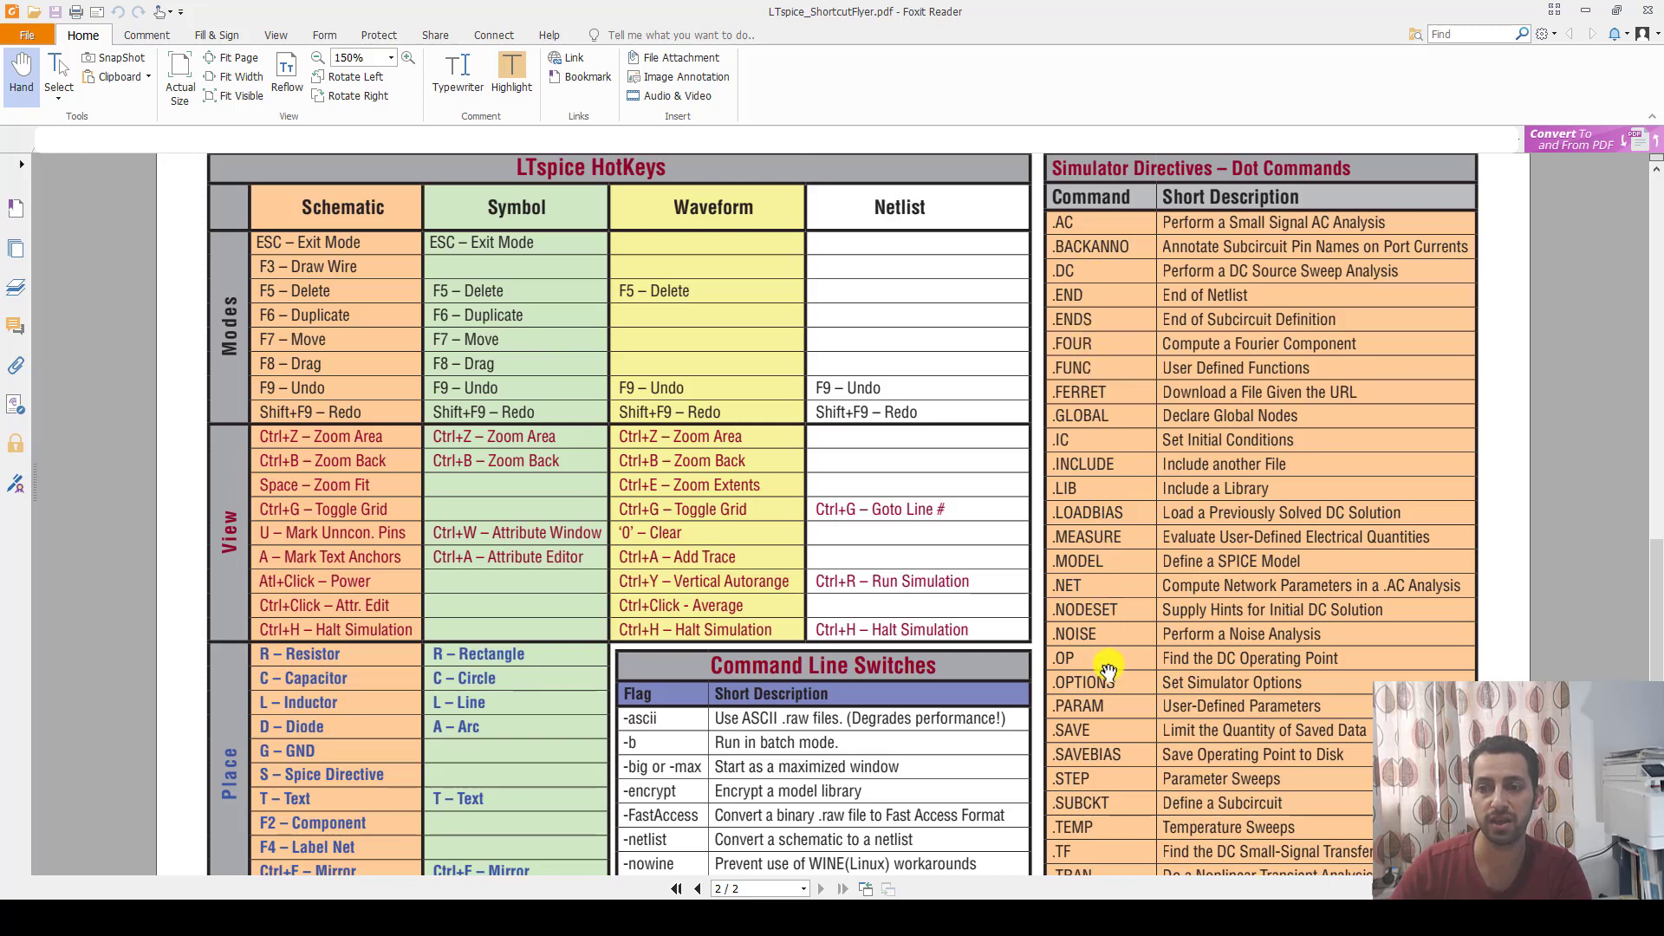
scroll(1103, 668, down, 3)
scroll(1106, 453, down, 1)
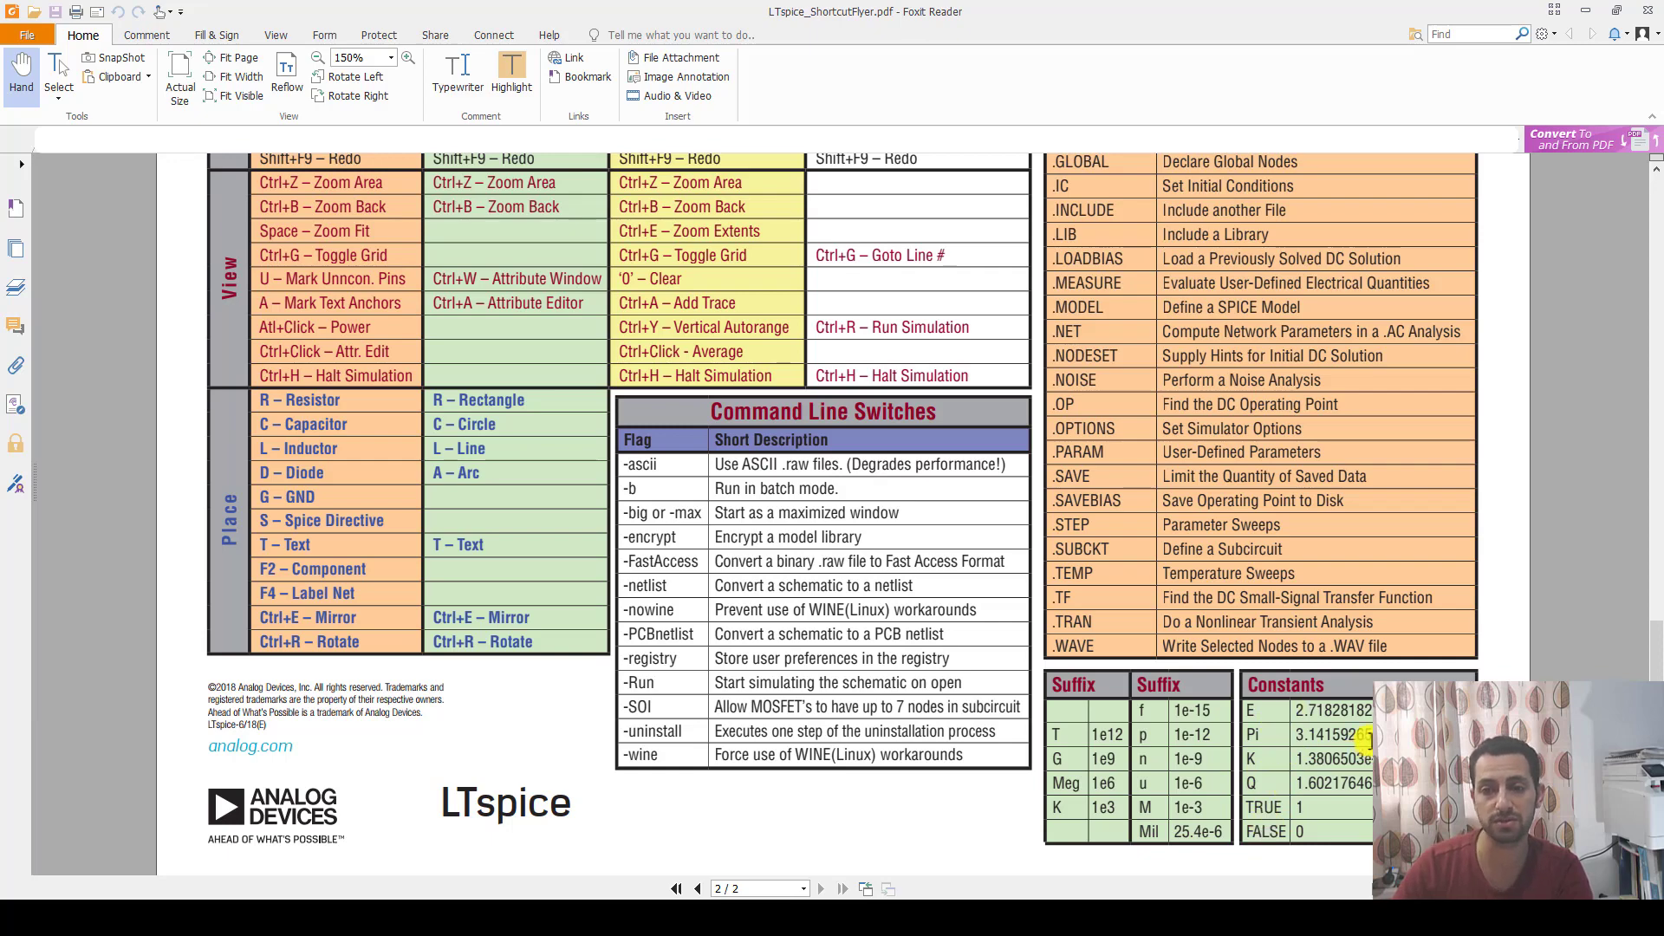
key(alt+Tab)
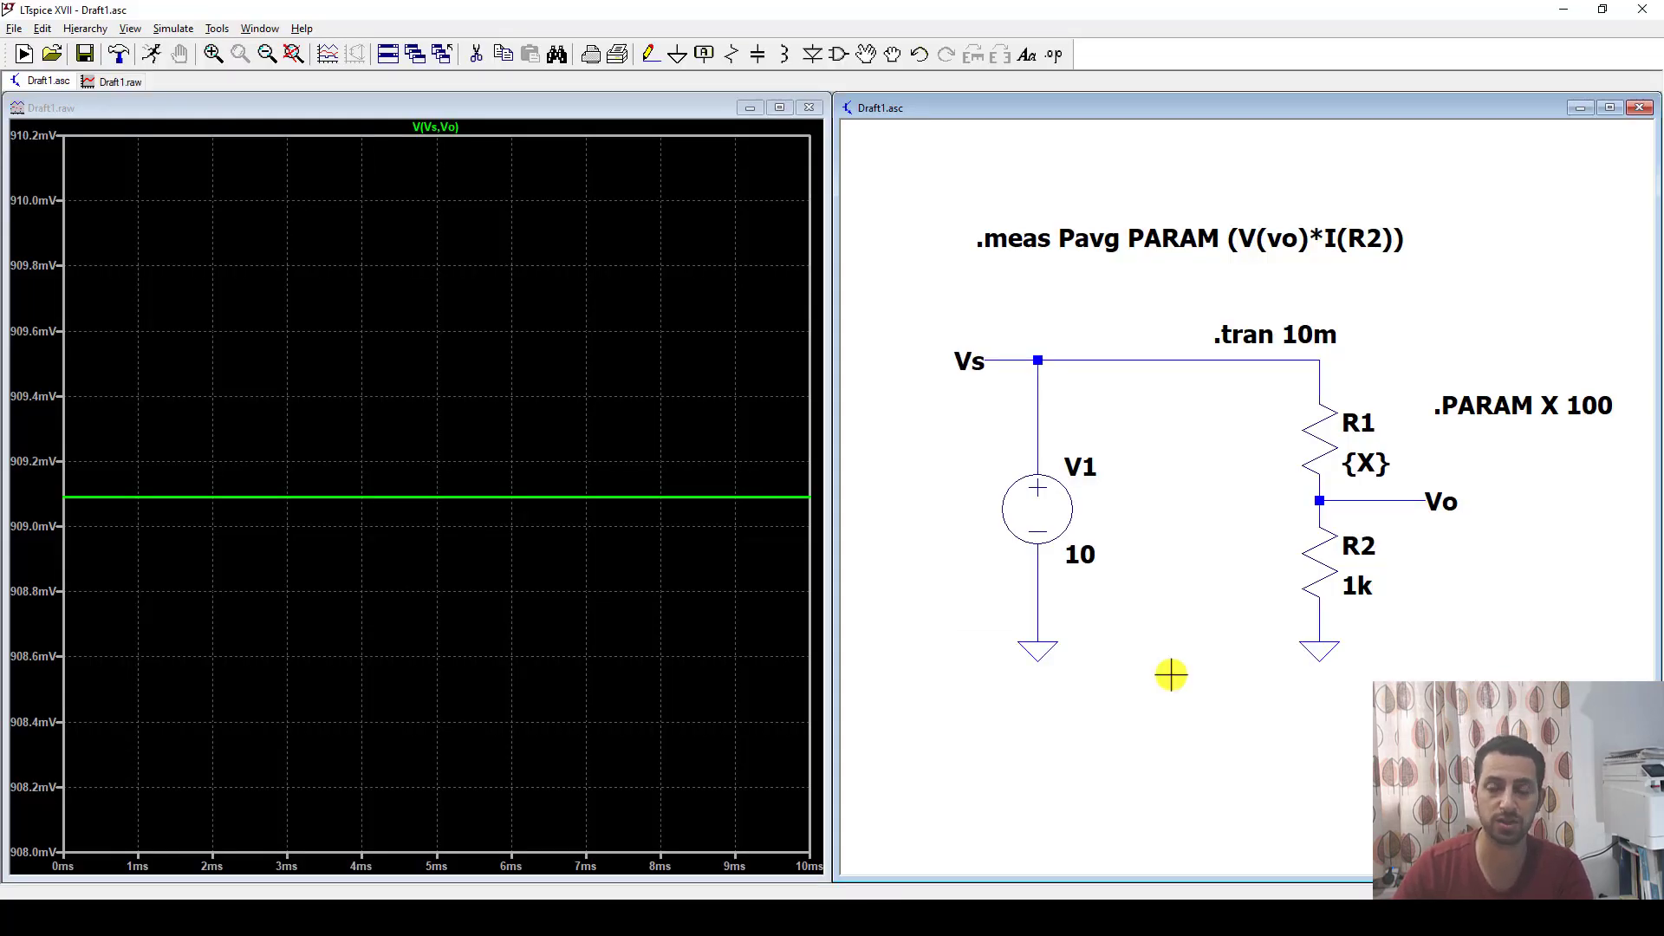